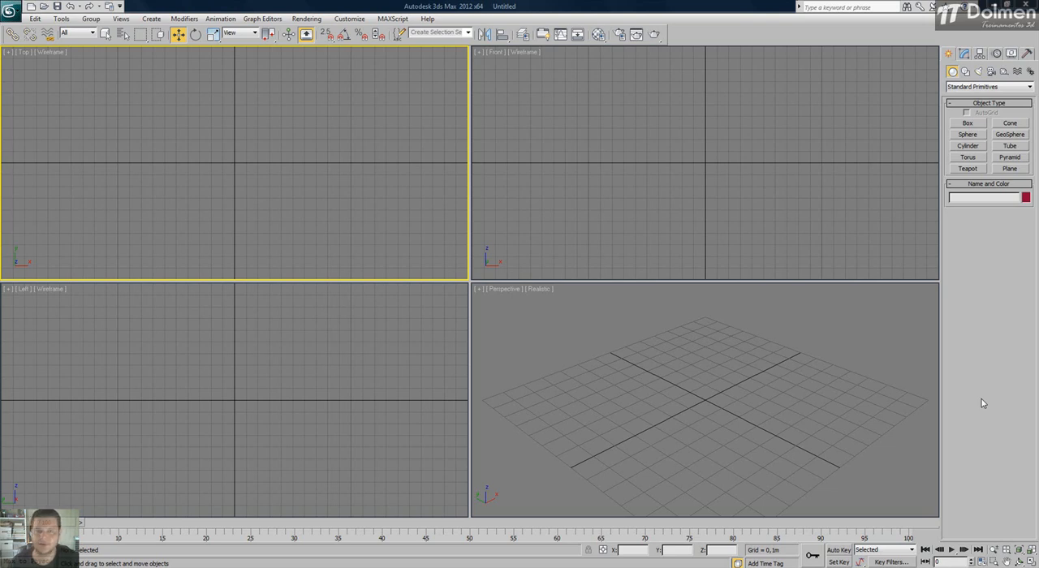
Create three separate boxes in a row in the Top view, each about 0.34 m wide and 0.4 to 0.5 m long.
left_click(966, 123)
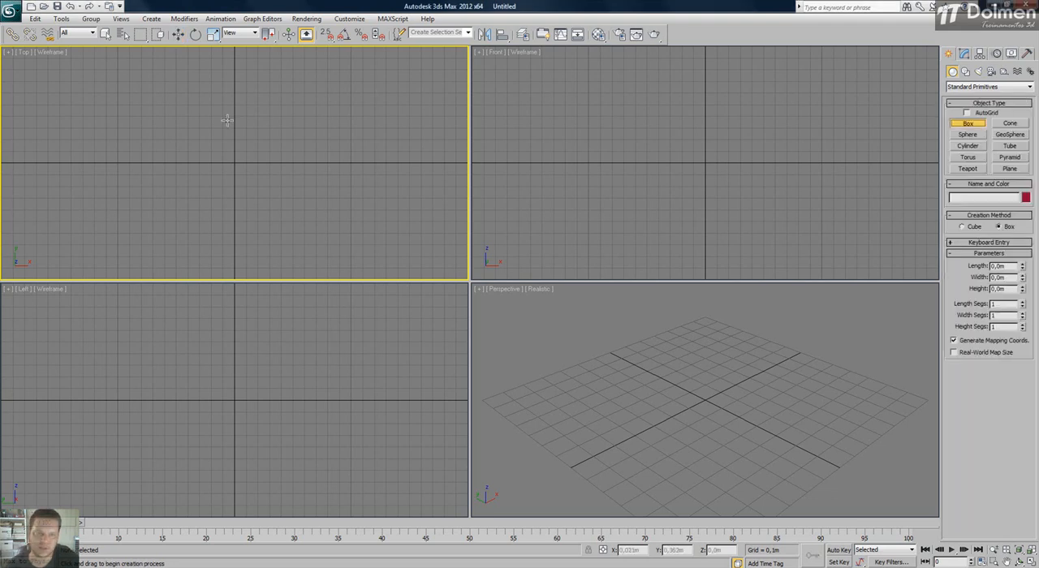
left_click_drag(137, 128, 177, 174)
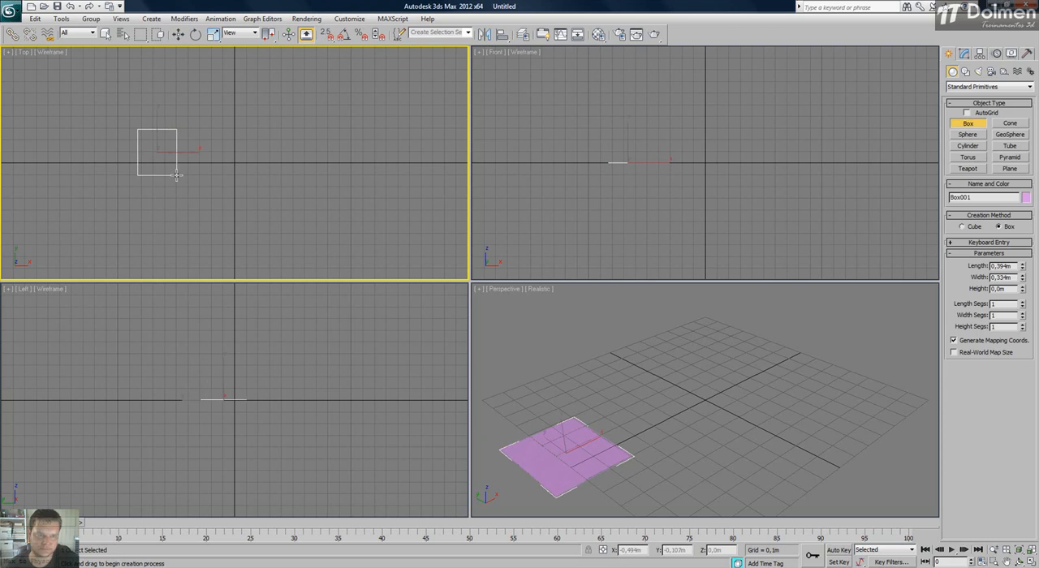
left_click_drag(231, 132, 271, 182)
left_click(268, 144)
left_click_drag(328, 130, 369, 185)
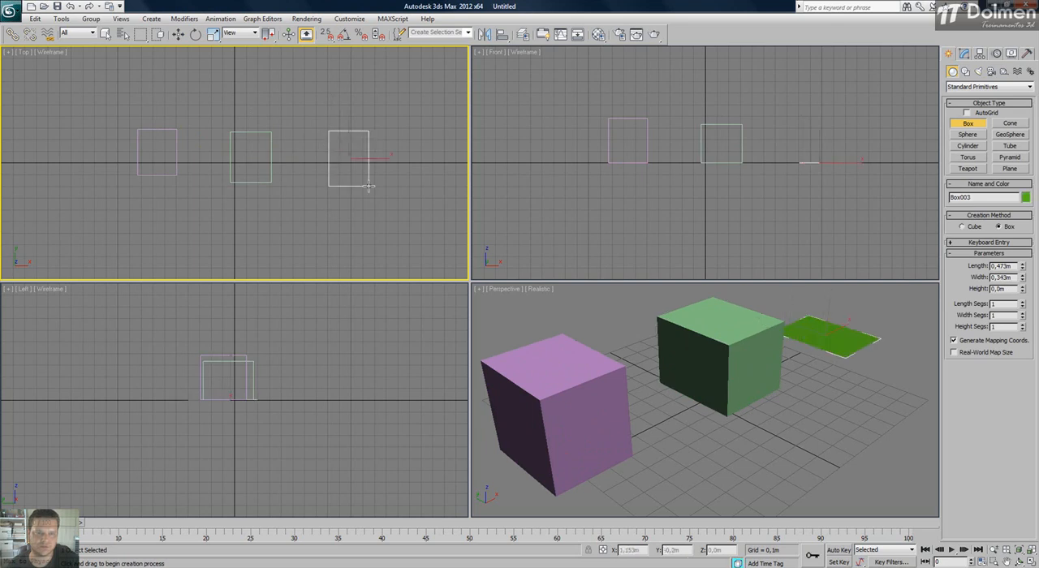
left_click(365, 146)
key("w")
scroll(344, 167, "down", 2)
middle_click_drag(344, 166, 324, 166)
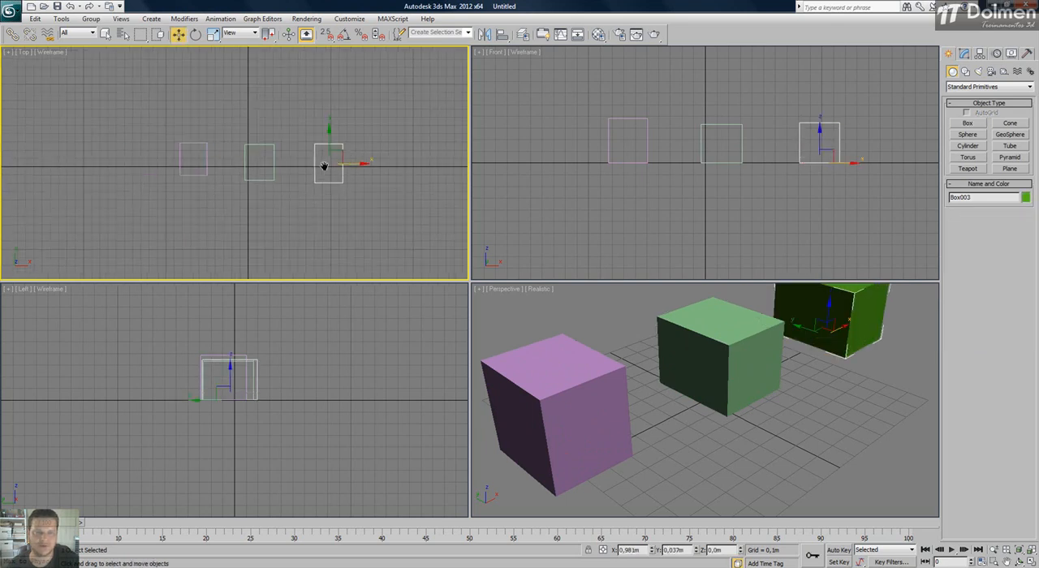
left_click(297, 130)
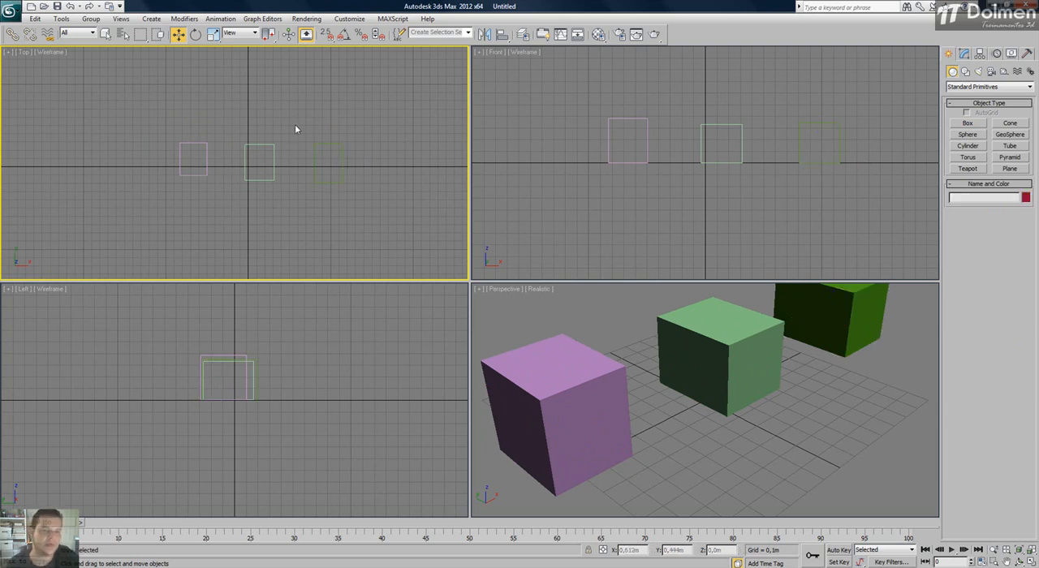
Select the three boxes one at a time and check each one's object name, leaving nothing selected.
left_click(636, 319)
key("ctrl+shift+z")
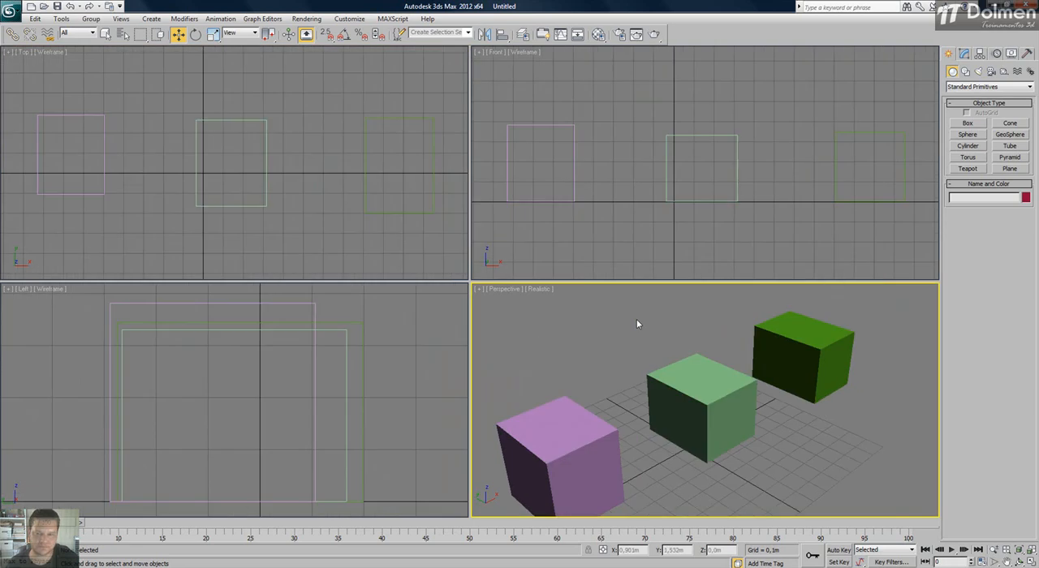
scroll(284, 174, "down", 2)
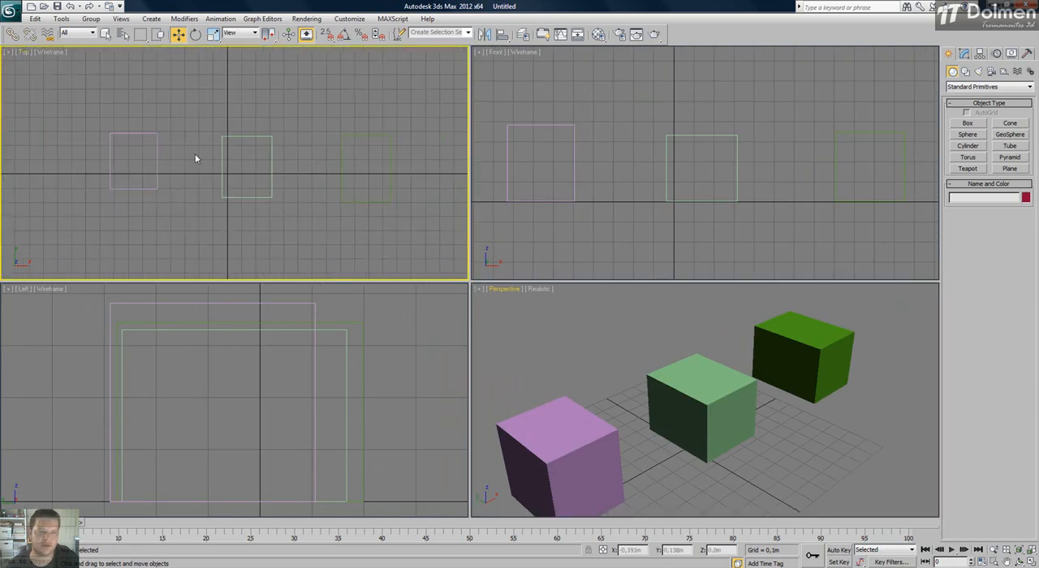
left_click(158, 133)
left_click_drag(976, 199, 947, 198)
left_click(271, 150)
left_click(271, 150)
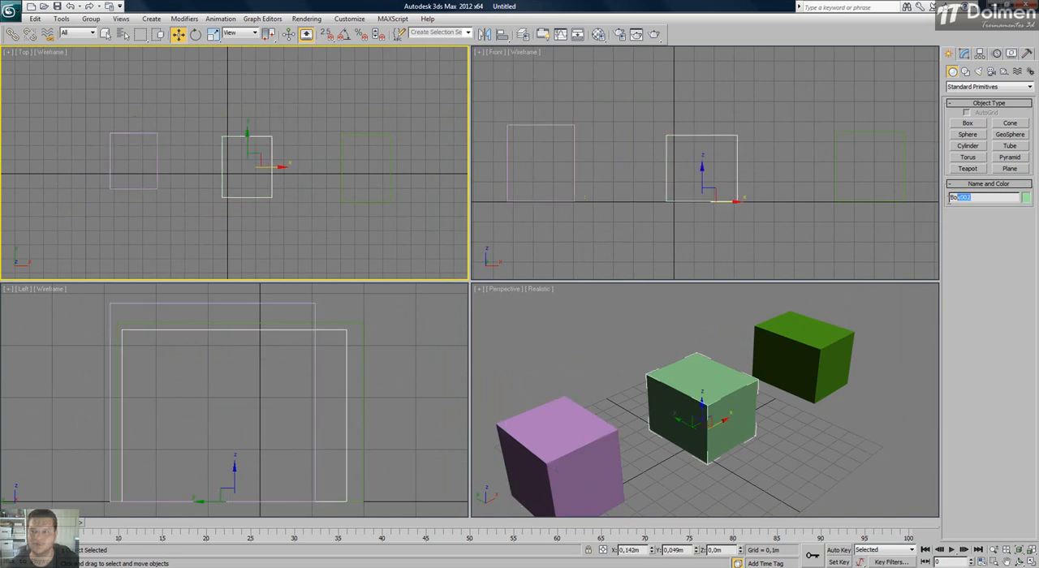
left_click_drag(419, 118, 374, 154)
left_click_drag(991, 197, 949, 197)
left_click(334, 95)
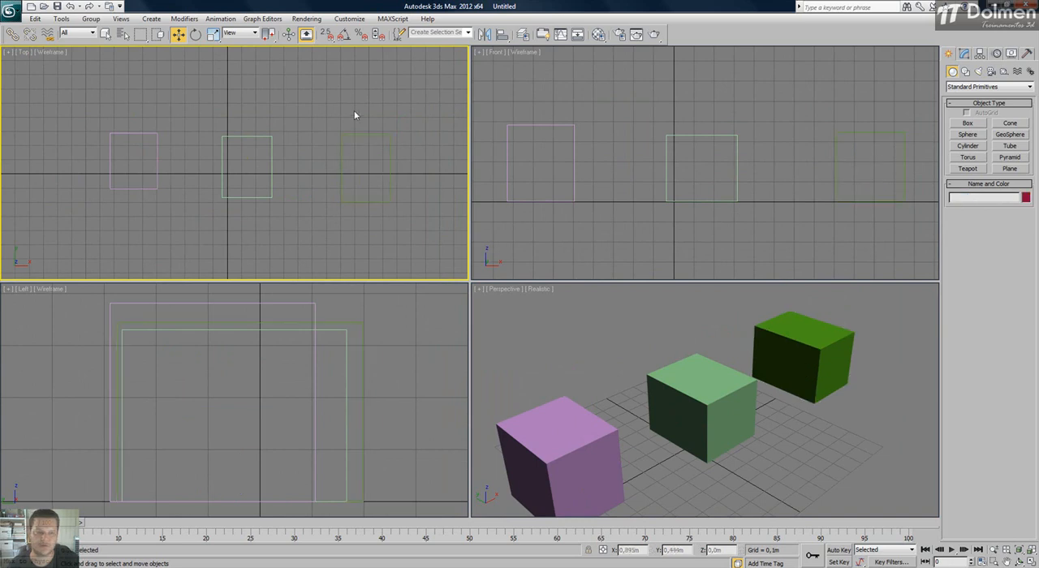
Select all three boxes and group them under the name Box.
left_click_drag(420, 104, 75, 234)
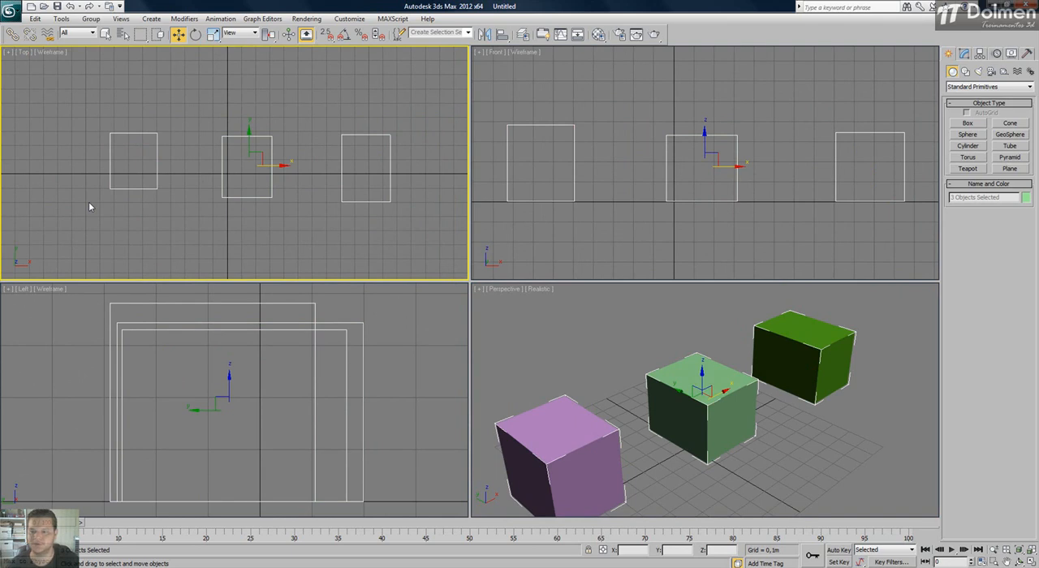
left_click(92, 19)
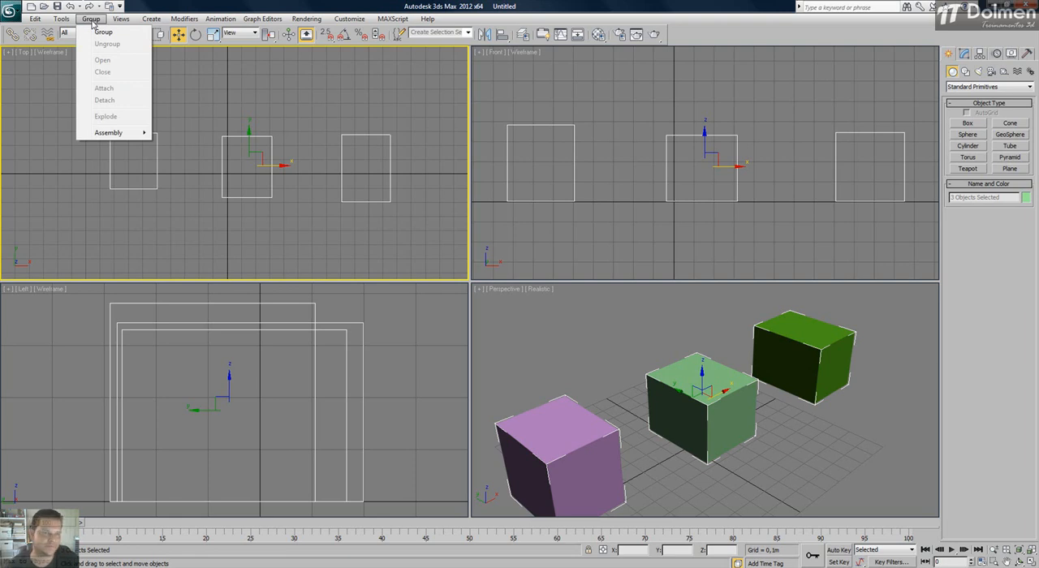
left_click(128, 37)
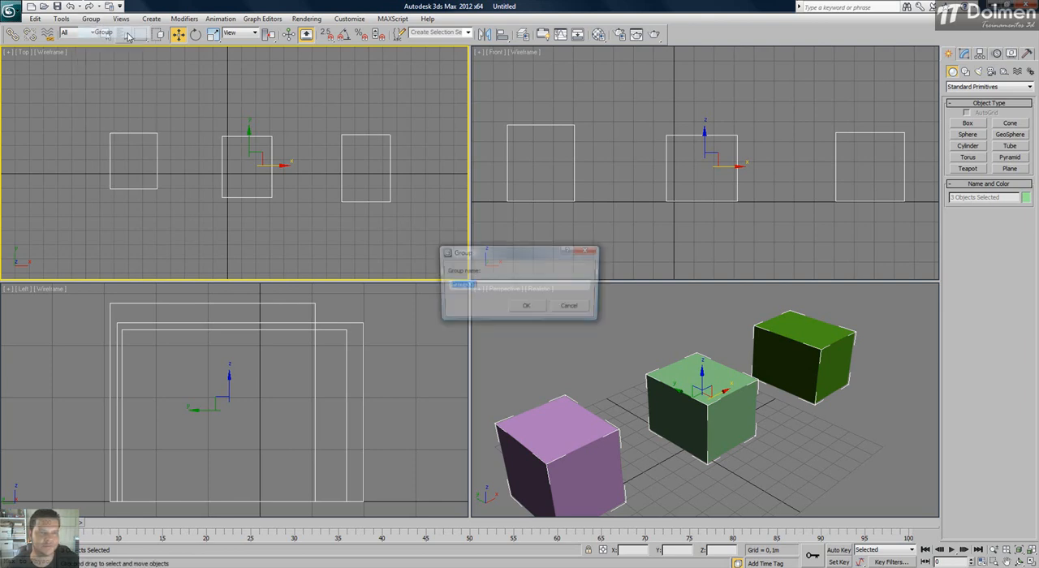
left_click_drag(511, 260, 479, 115)
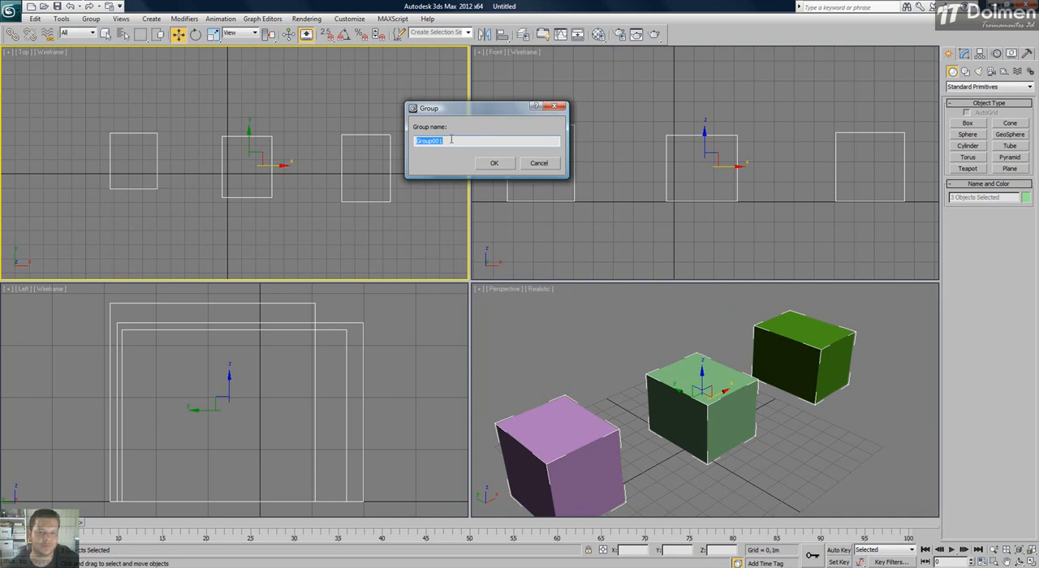
type("Box")
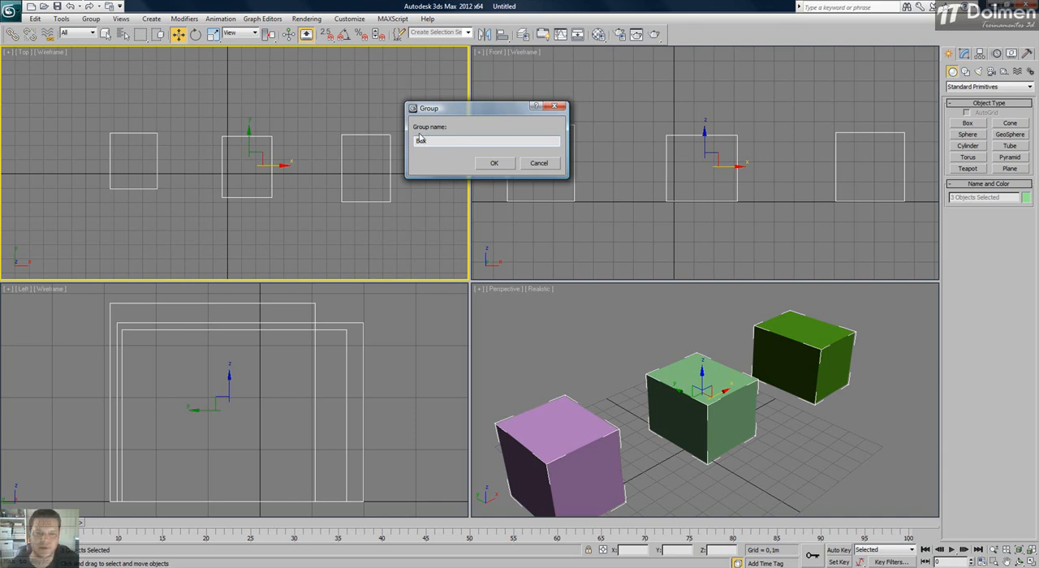
left_click(493, 163)
Move the three-box group in the Top view to about X 0.178 m, Y 0.14 m.
left_click(372, 125)
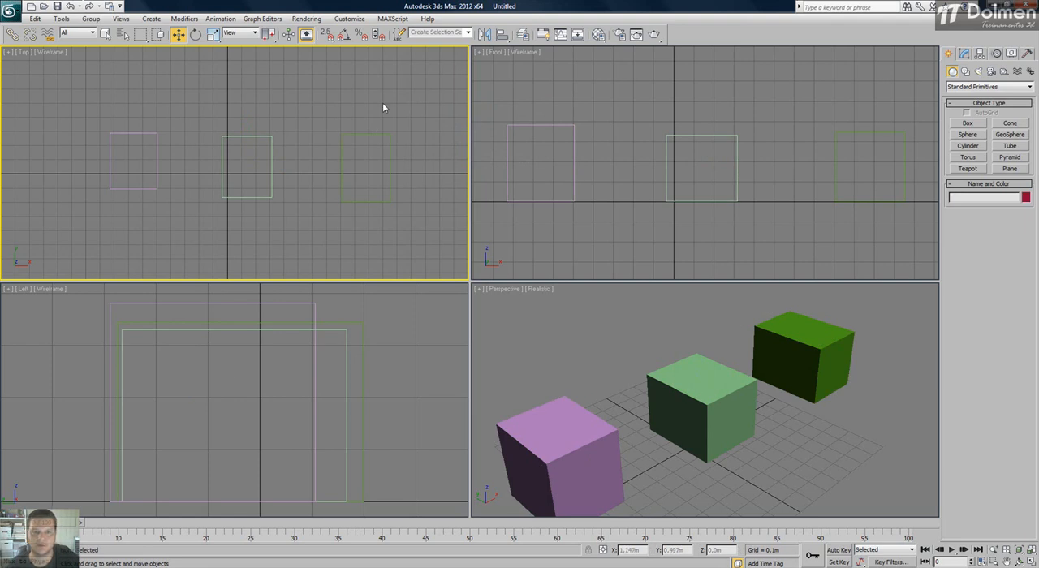
left_click(272, 139)
mouse_move(271, 156)
left_mouse_down()
mouse_move(315, 113)
mouse_move(278, 162)
mouse_move(271, 131)
mouse_move(265, 142)
left_mouse_up()
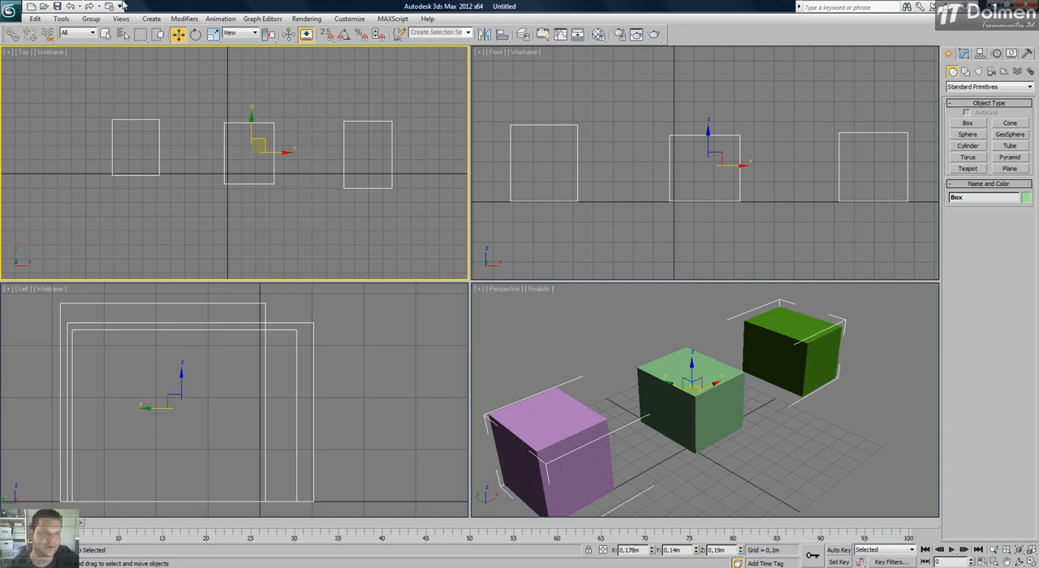
Ungroup the three boxes and select each one individually to check that they are separate.
left_click(93, 18)
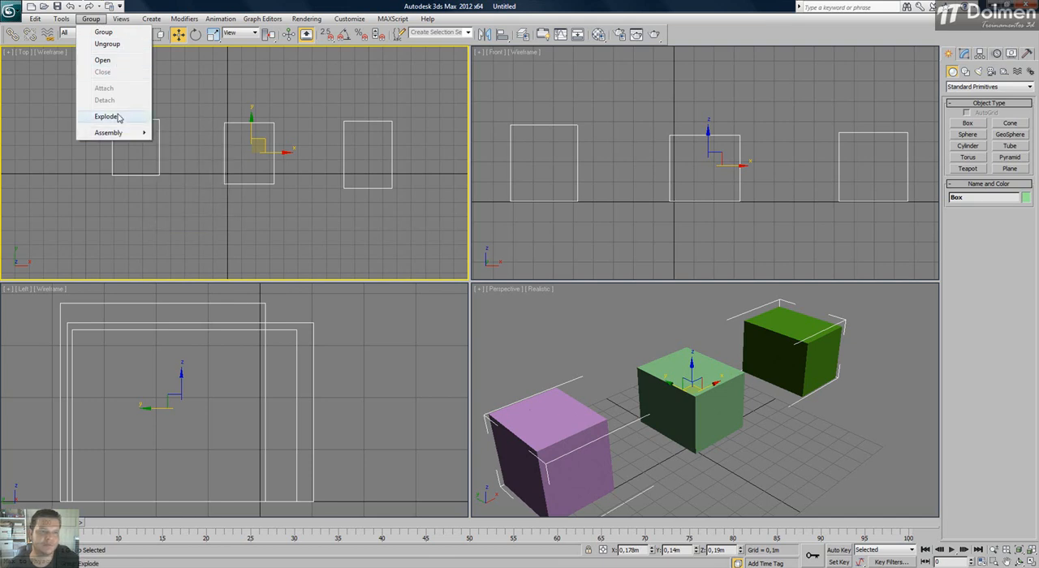
left_click(127, 44)
left_click(450, 91)
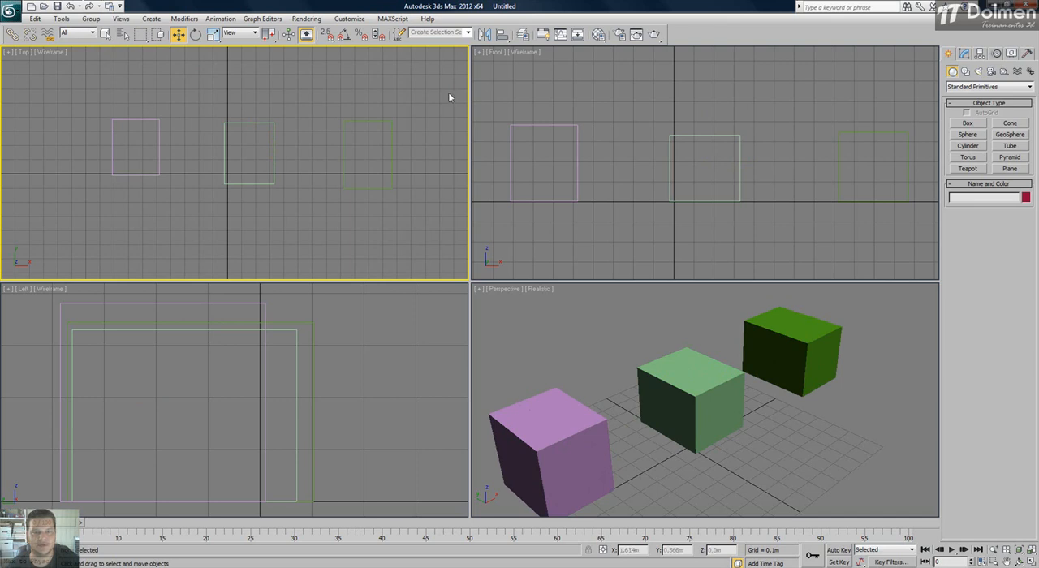
left_click(350, 186)
left_click(234, 166)
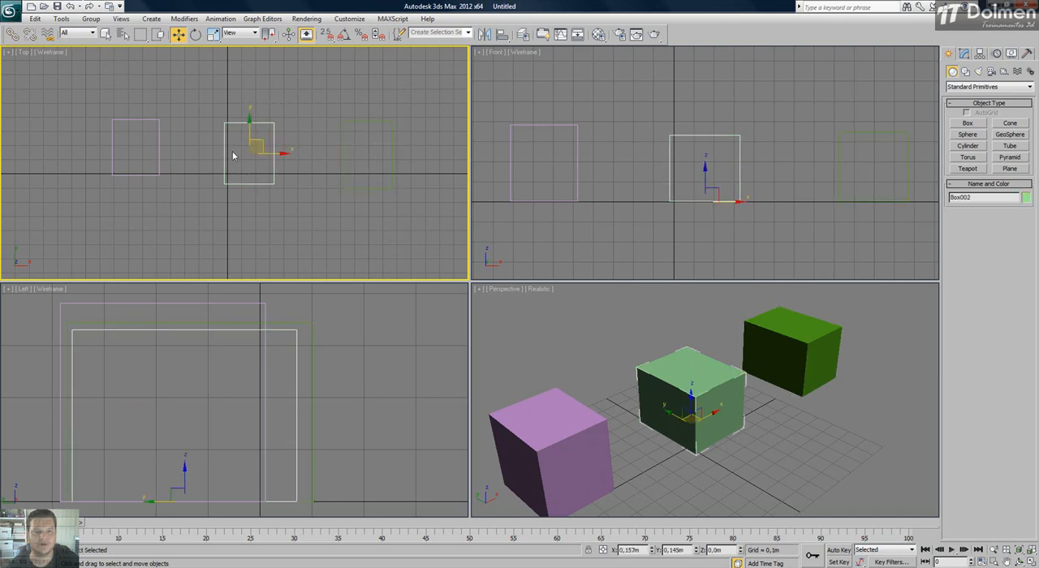
left_click(133, 171)
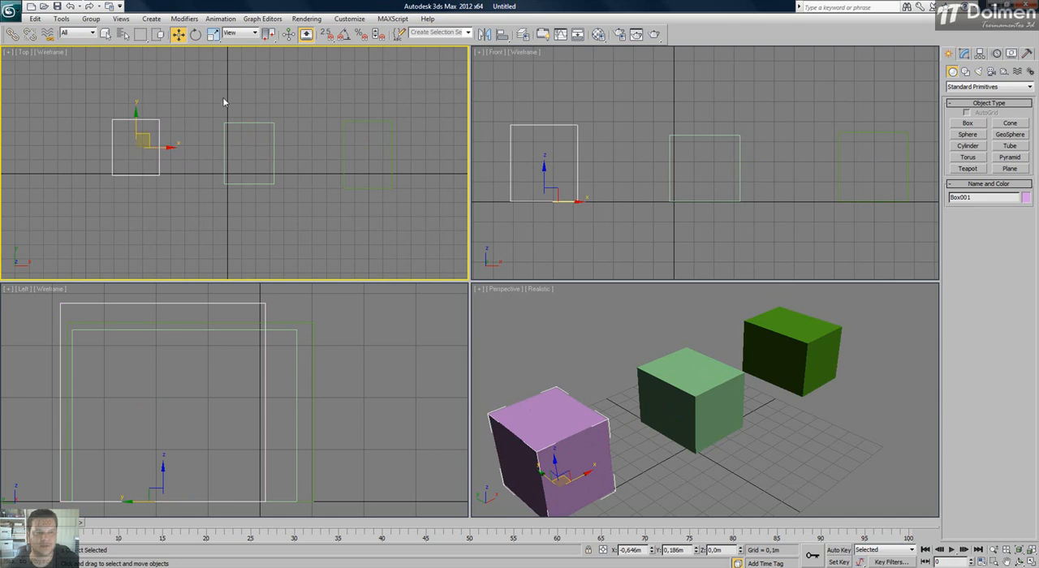
left_click(262, 163)
left_click(344, 124)
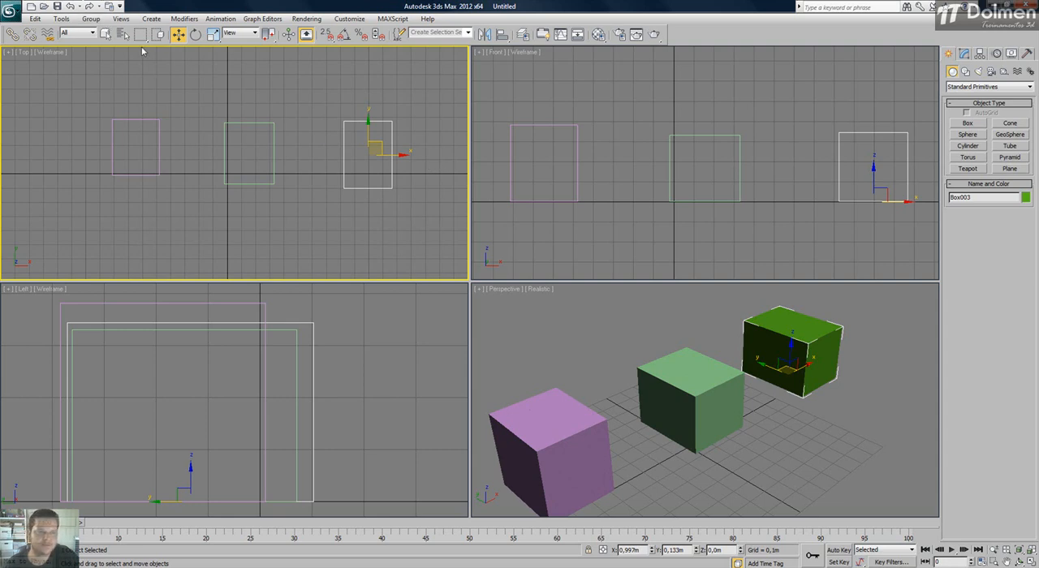
Group only the purple and light green boxes under the name box.
left_click(245, 76)
left_click_drag(253, 138, 83, 235)
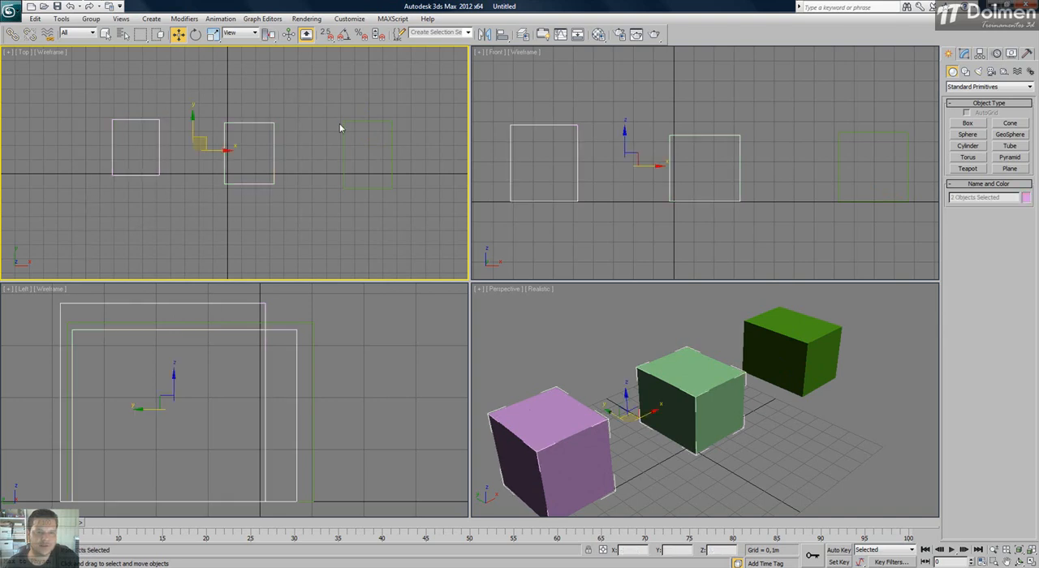
left_click(91, 18)
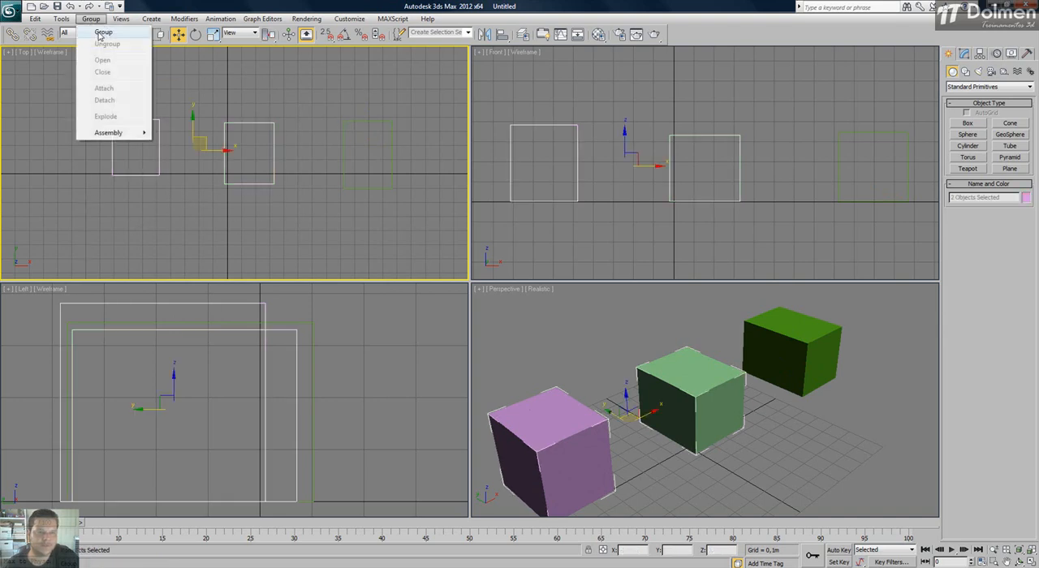
left_click(100, 33)
type("box")
key("Return")
left_click(293, 99)
Move the two-box group to about X -0.132 m, Y 0.125 m and shift the ungrouped dark green box slightly along X and Y.
left_click(224, 154)
left_click_drag(195, 140, 216, 144)
left_click(348, 126)
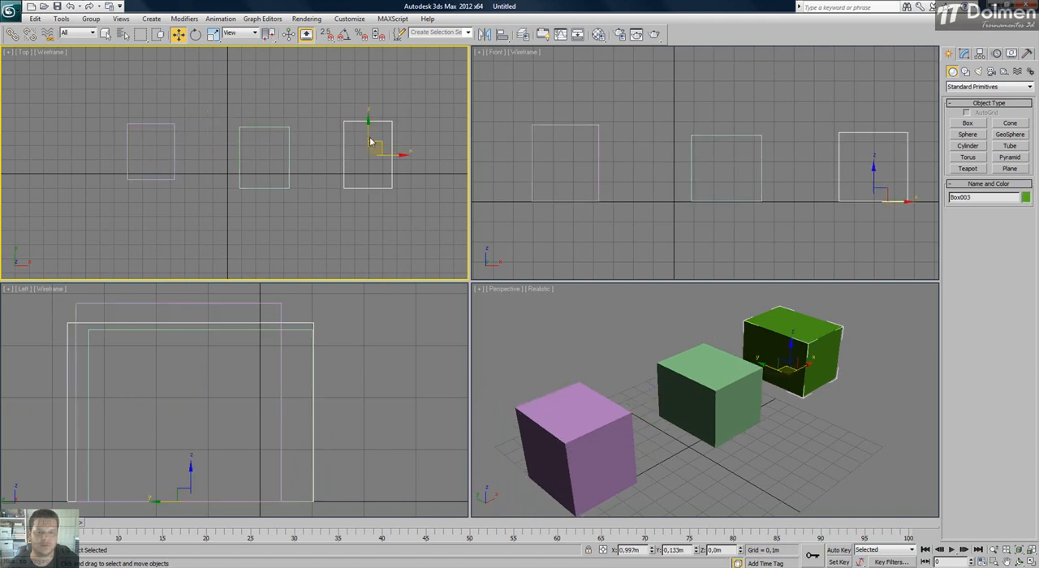
mouse_move(378, 151)
left_mouse_down()
mouse_move(411, 145)
mouse_move(395, 145)
left_mouse_up()
left_click(232, 93)
Open the two-box group so its member boxes can be edited individually.
left_click(127, 145)
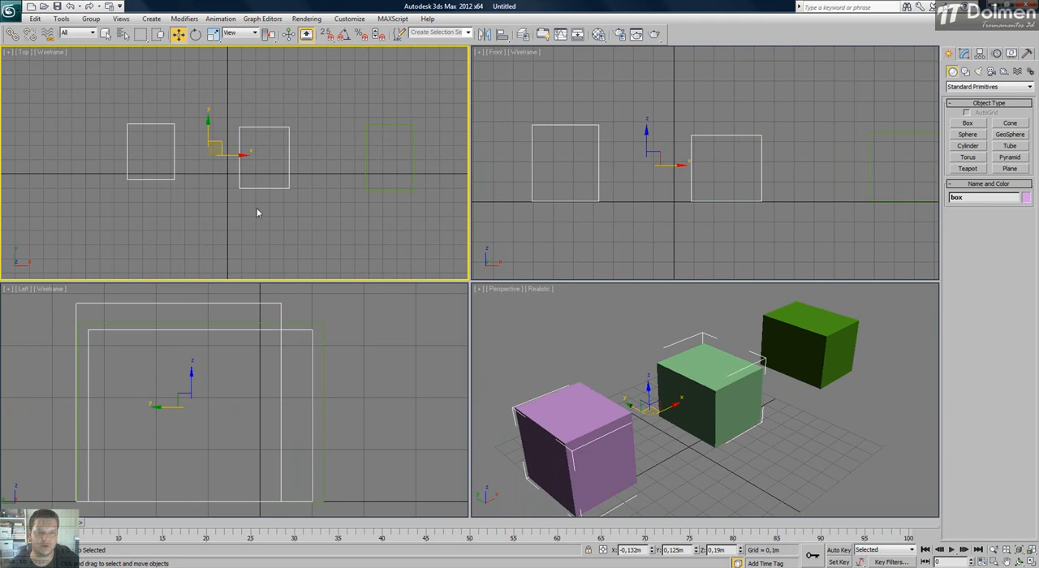
left_click(91, 20)
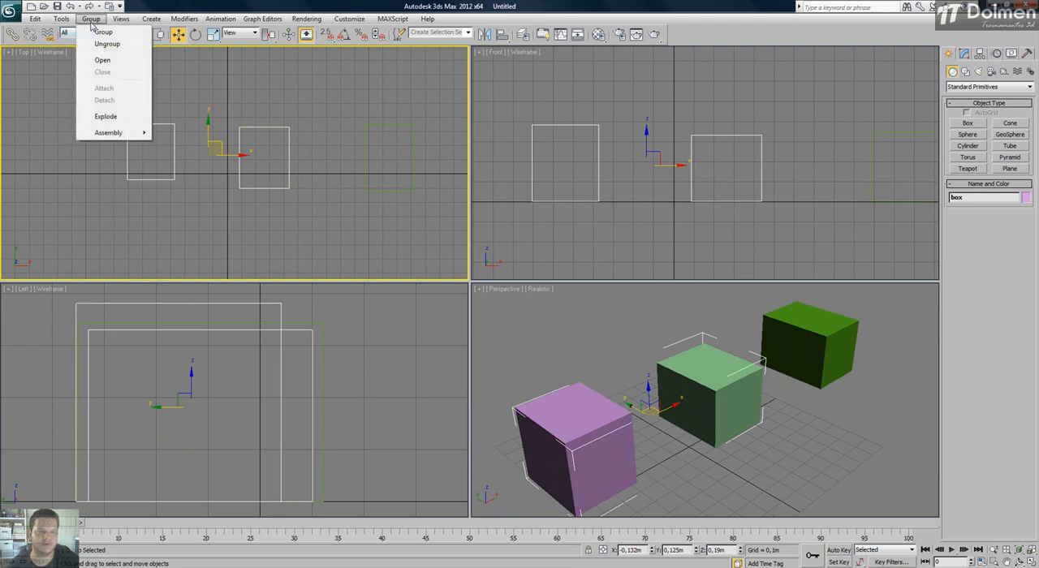
left_click(135, 63)
middle_click_drag(212, 142, 225, 153)
scroll(227, 154, "up", 2)
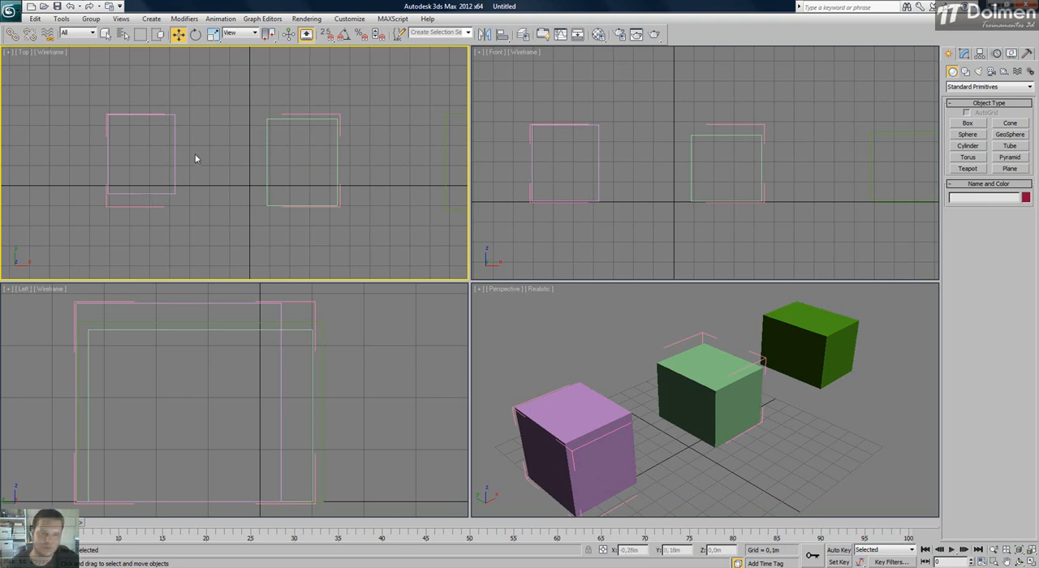
Move the purple and light green boxes independently inside the open group in the Top view.
left_click(159, 174)
left_click_drag(156, 148, 119, 118)
left_click_drag(279, 113, 286, 162)
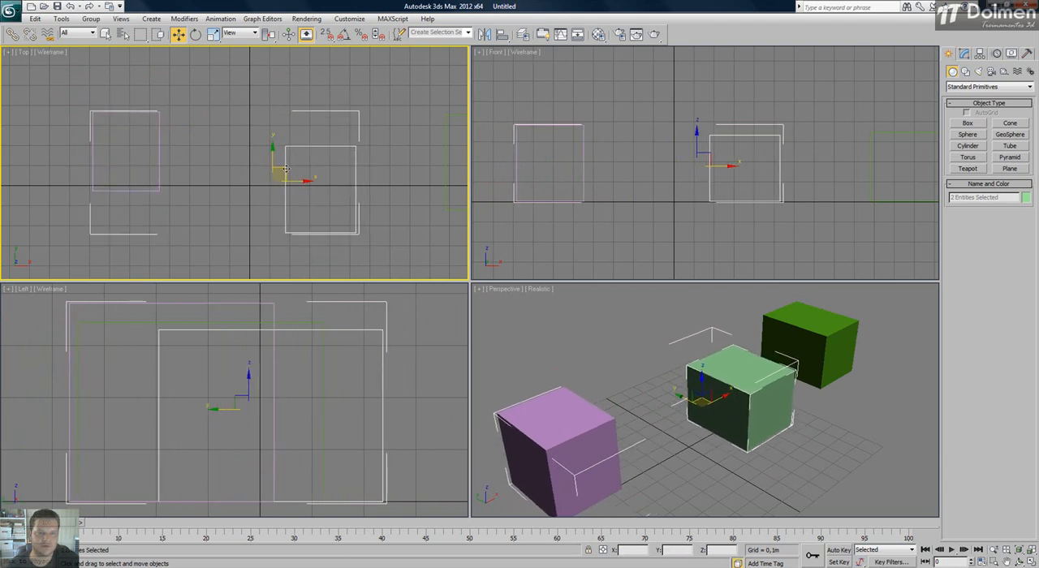
left_click(287, 154)
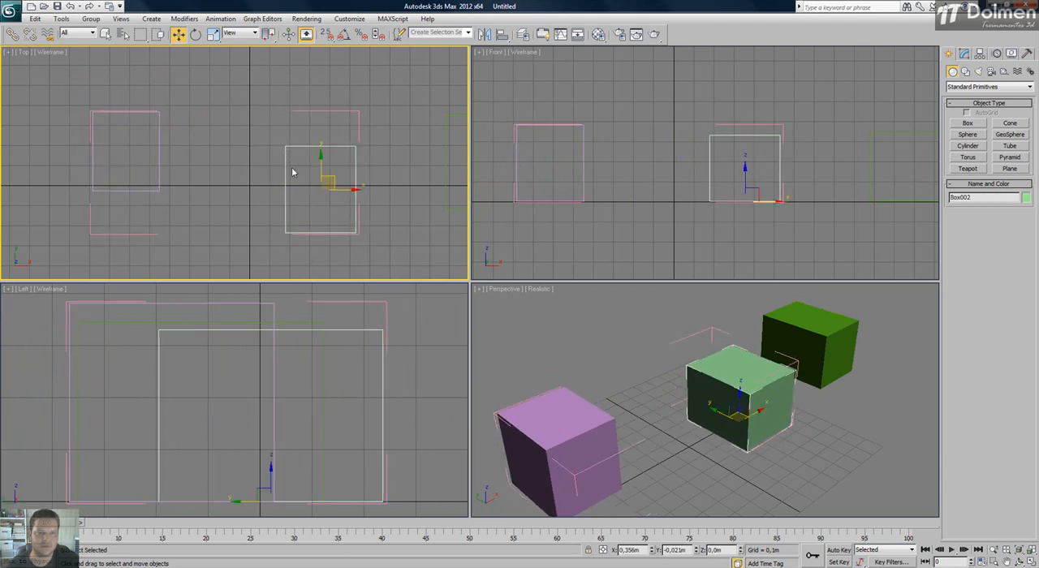
left_click_drag(334, 181, 306, 176)
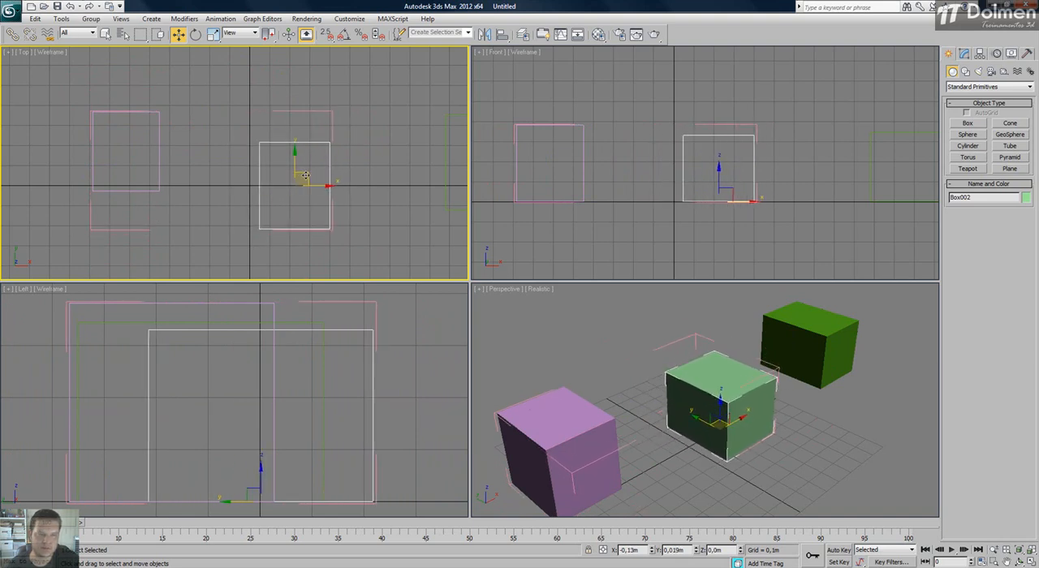
Move the open group by its bounding frame to about X 0.041 m, Y -0.077 m, and shift both member boxes together slightly.
left_click(118, 230, "ctrl")
left_click_drag(252, 172, 268, 187)
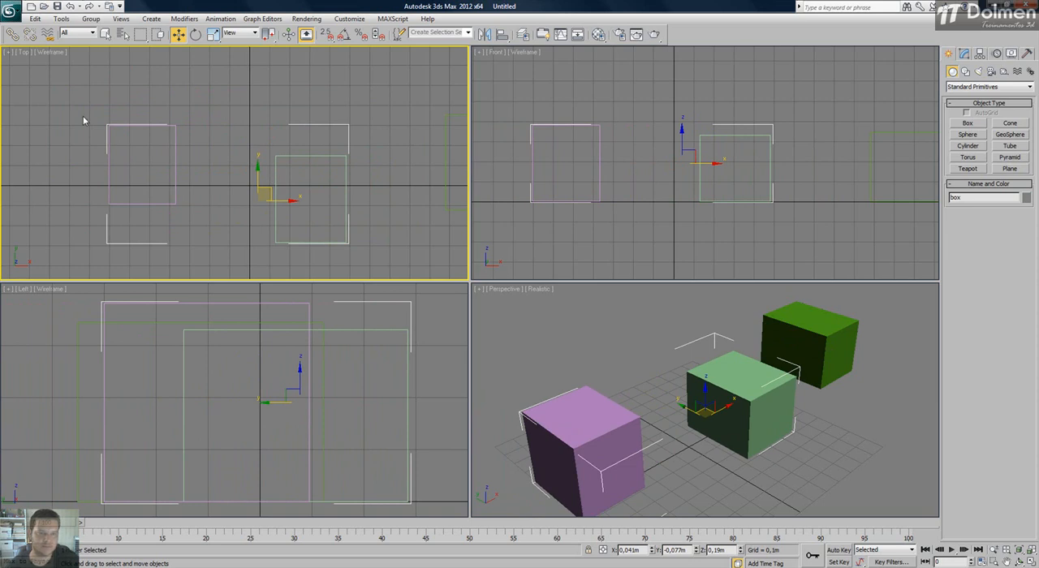
left_click_drag(75, 107, 323, 105)
left_click_drag(335, 112, 285, 139)
left_click(92, 19)
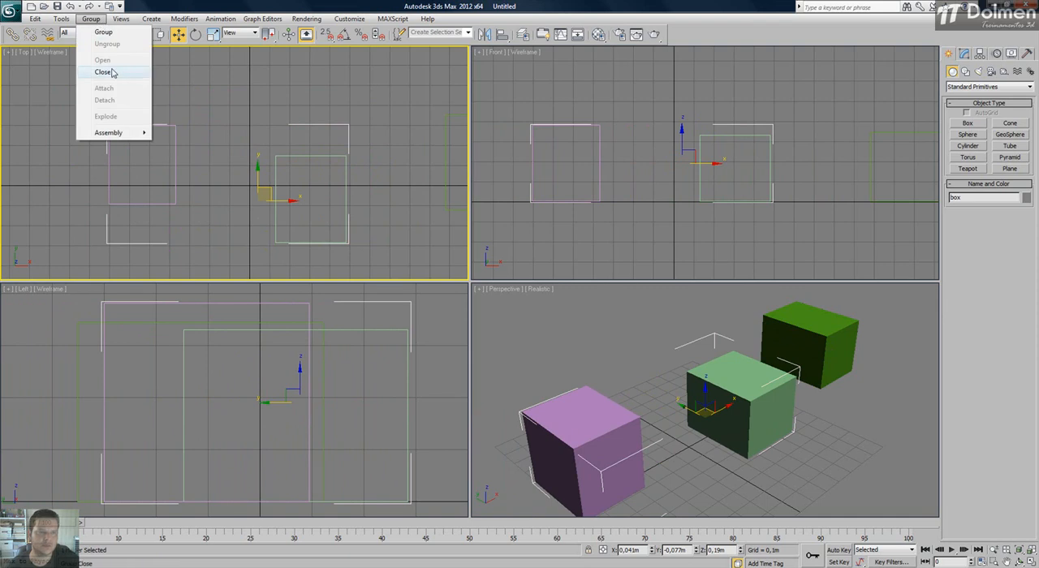
left_click(384, 116)
left_click_drag(287, 171, 205, 209)
mouse_move(259, 163)
left_mouse_down()
mouse_move(239, 165)
mouse_move(255, 164)
left_mouse_up()
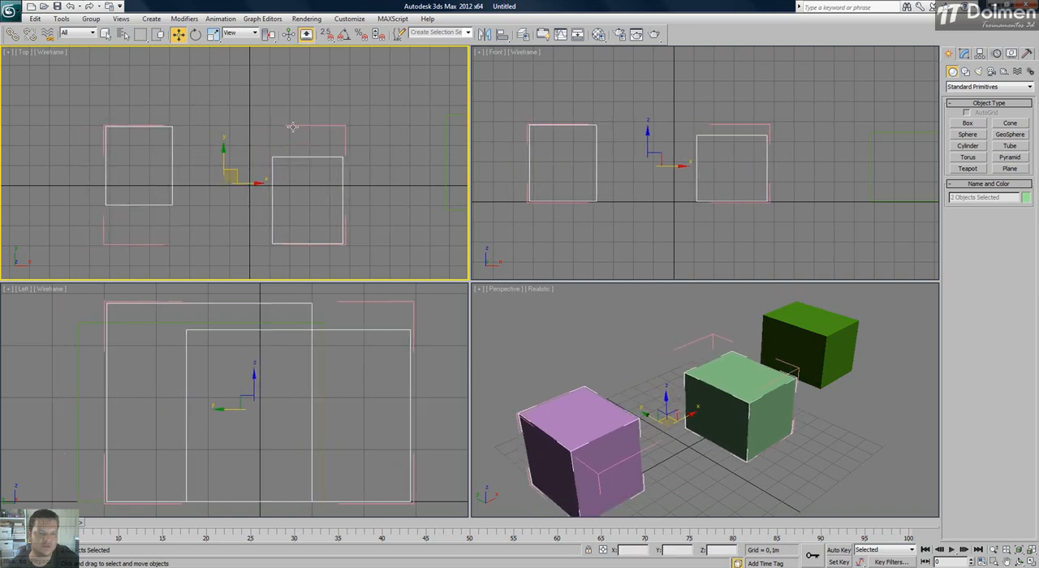
Close the open two-box group and move it to about X -0.065 m, Y 0.061 m in the Top view.
left_click(292, 126)
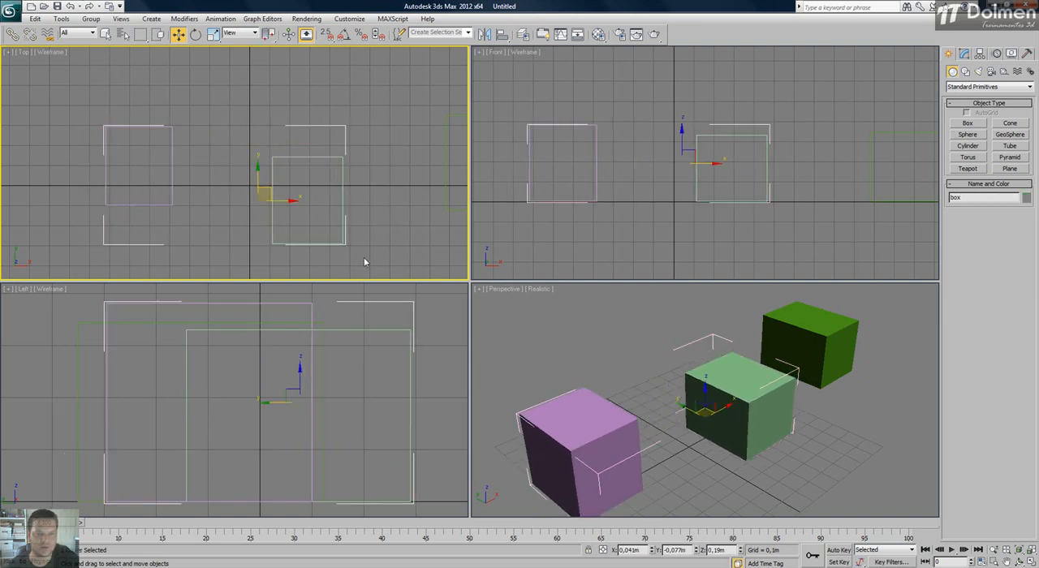
left_click(90, 19)
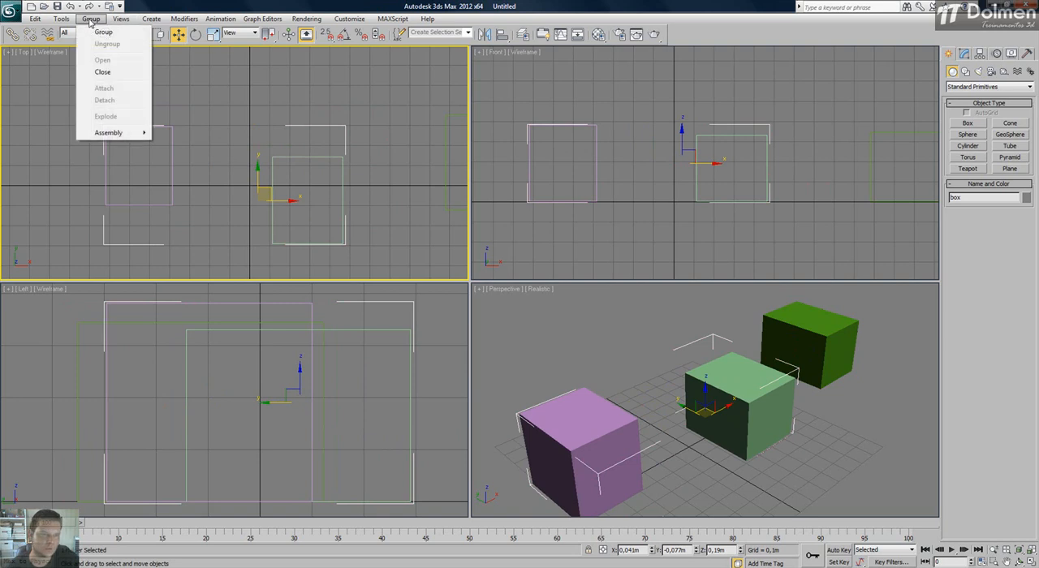
left_click(121, 75)
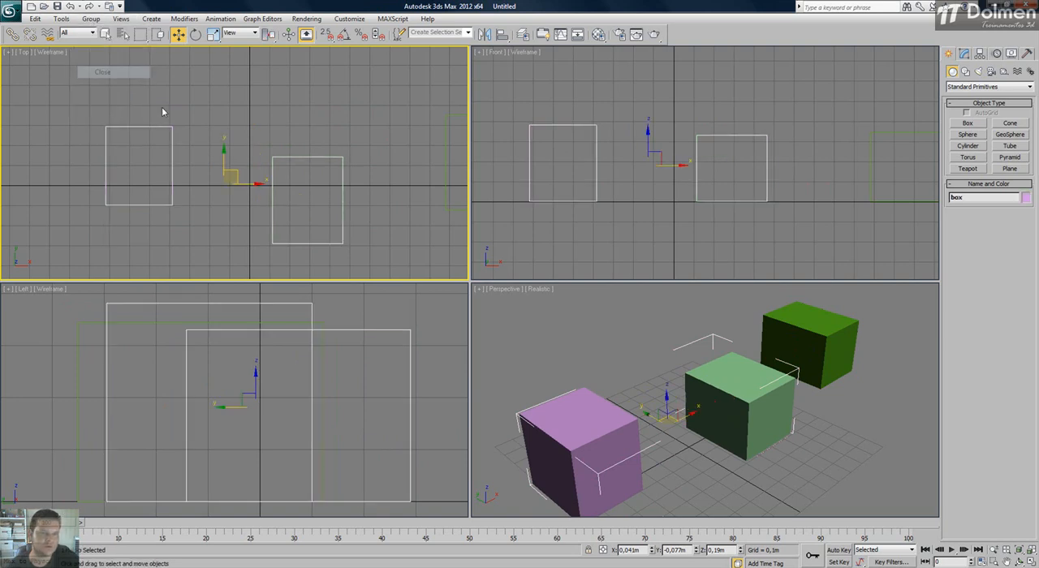
left_click_drag(233, 172, 211, 145)
Attach the ungrouped dark green box to the closed group of purple and light green boxes.
left_click(91, 19)
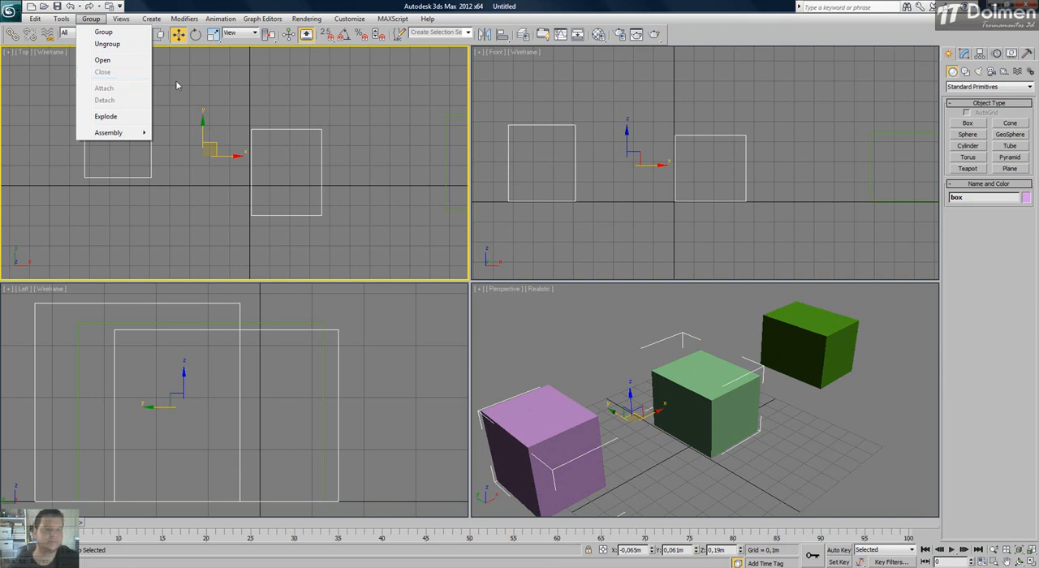
left_click(256, 84)
scroll(341, 120, "down", 2)
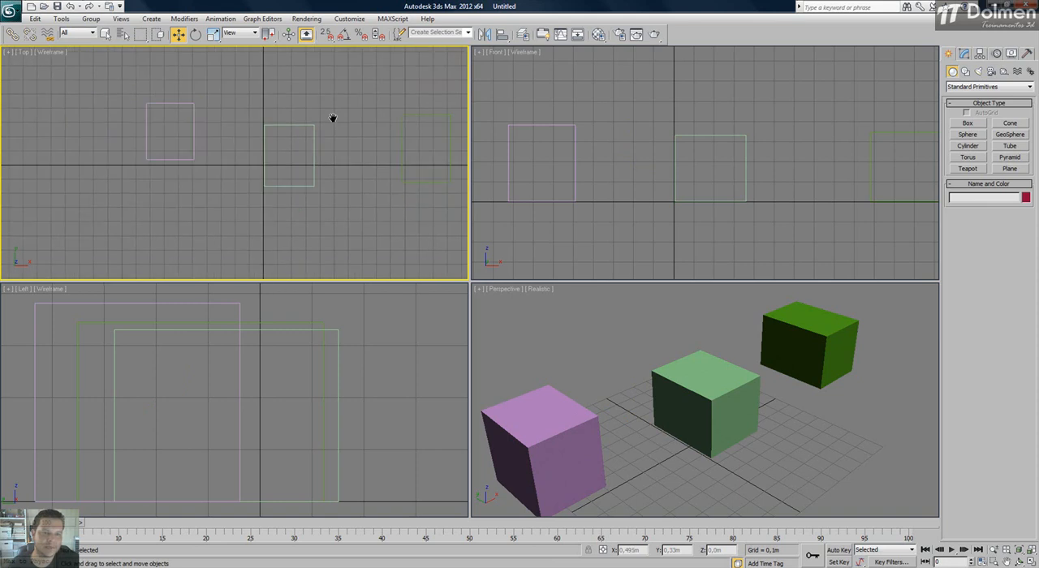
left_click(403, 118)
middle_click_drag(382, 121, 323, 123)
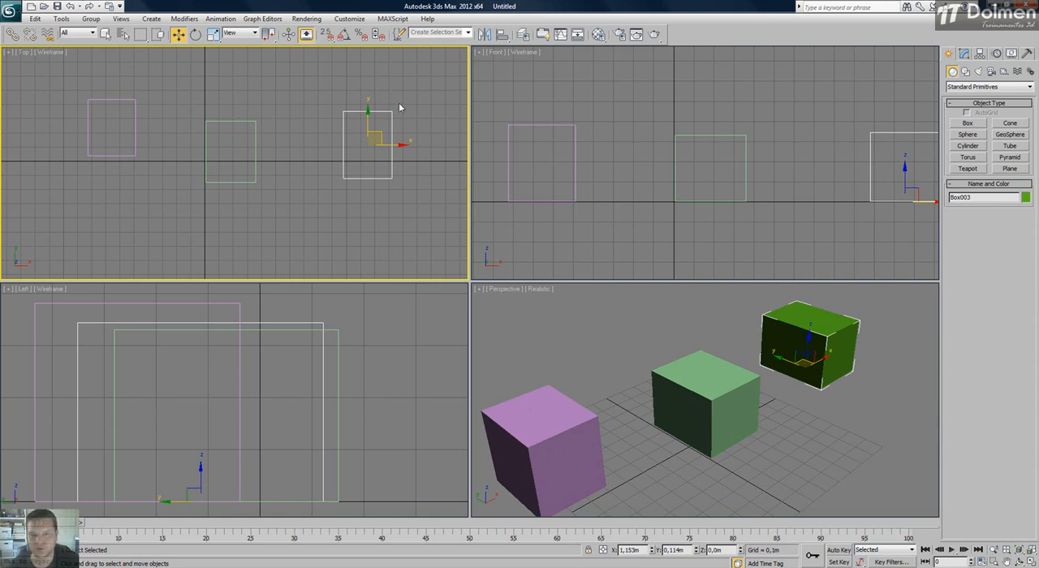
left_click(91, 19)
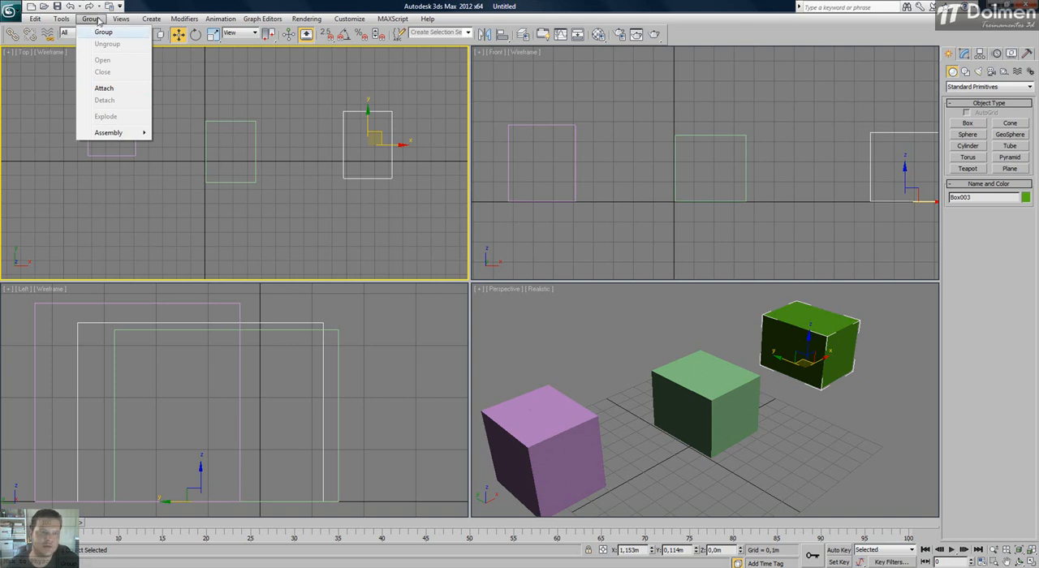
left_click(118, 89)
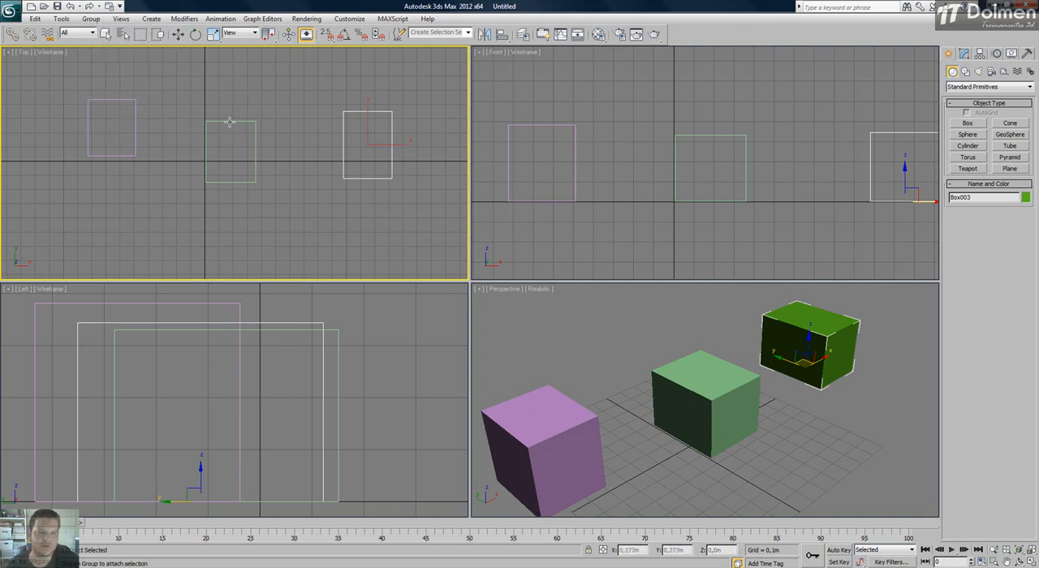
left_click(133, 105)
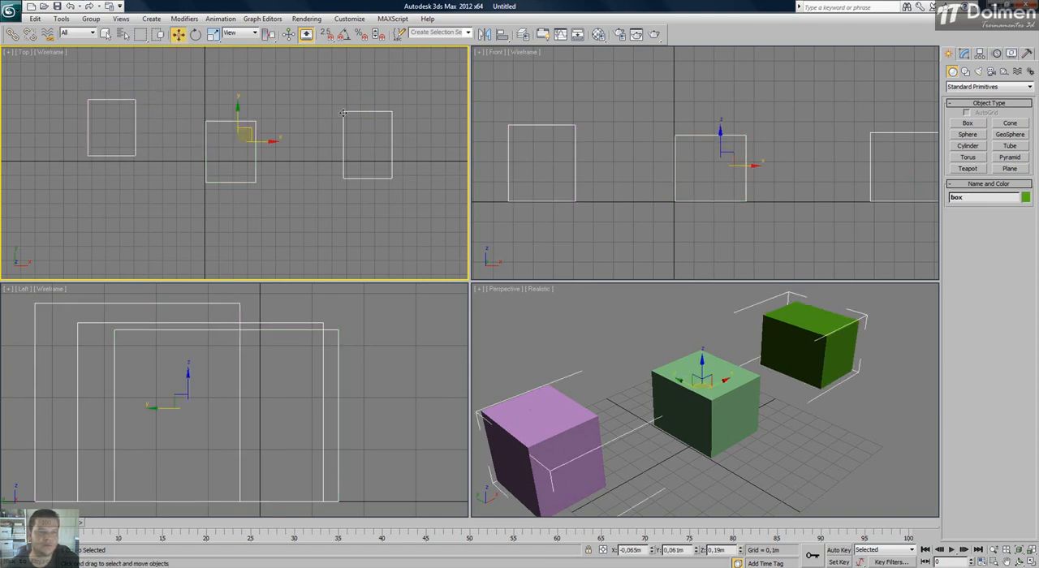
Move the three-box group to about X -0.091 m, Y -0.027 m and open it for editing.
mouse_move(246, 134)
left_mouse_down()
mouse_move(199, 135)
mouse_move(283, 149)
mouse_move(241, 143)
left_mouse_up()
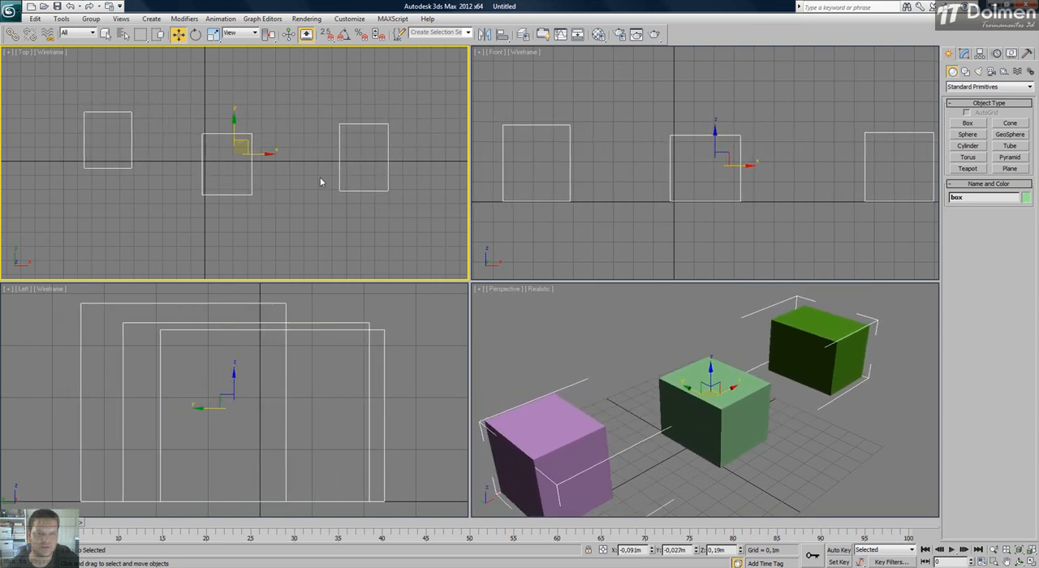
left_click(90, 18)
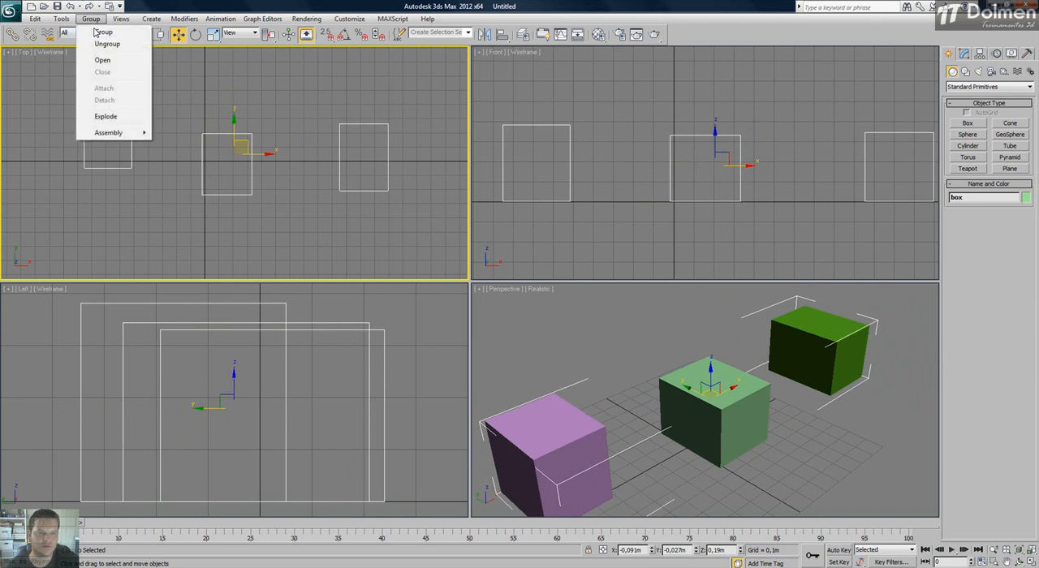
left_click(105, 60)
Move the dark green, light green and purple boxes independently inside the open group in the Top view.
left_click(379, 143)
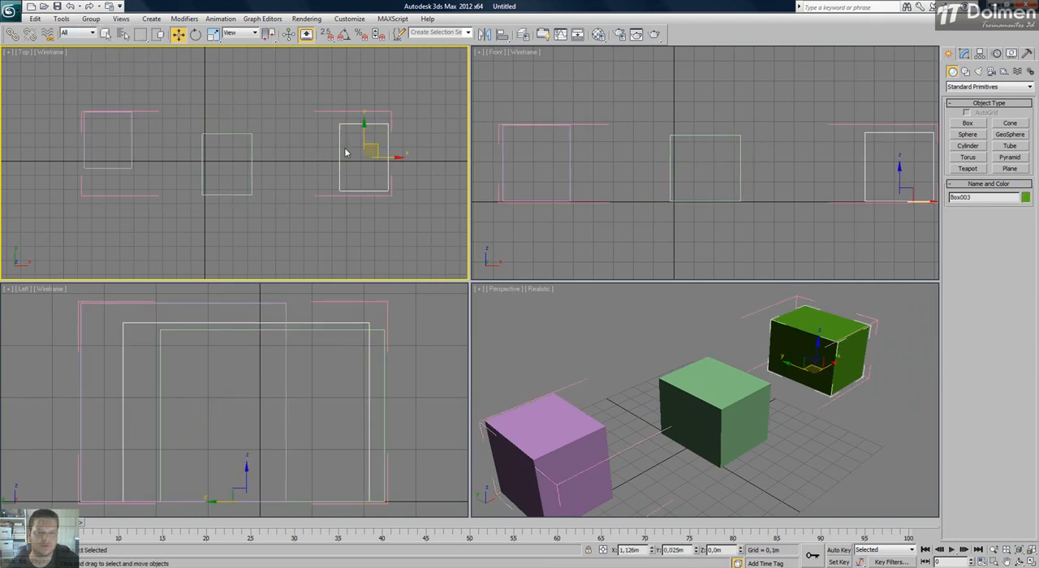
left_click_drag(379, 143, 400, 95)
left_click(242, 151)
left_click_drag(242, 151, 248, 114)
left_click(132, 144)
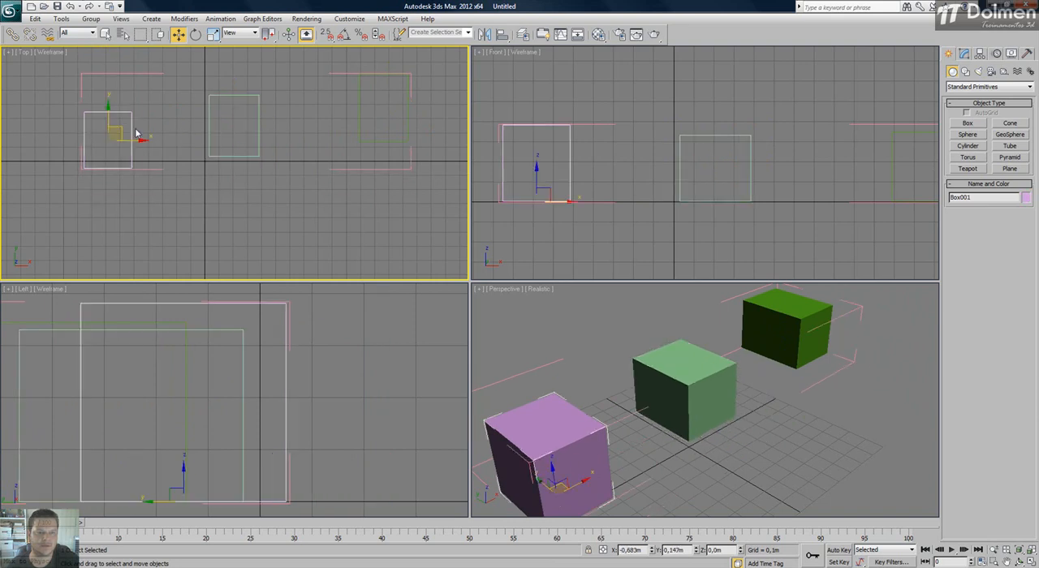
left_click_drag(120, 131, 121, 165)
Move the open three-box group by its bounding frame to about X -0.183 m, Y -0.088 m.
left_click(342, 204)
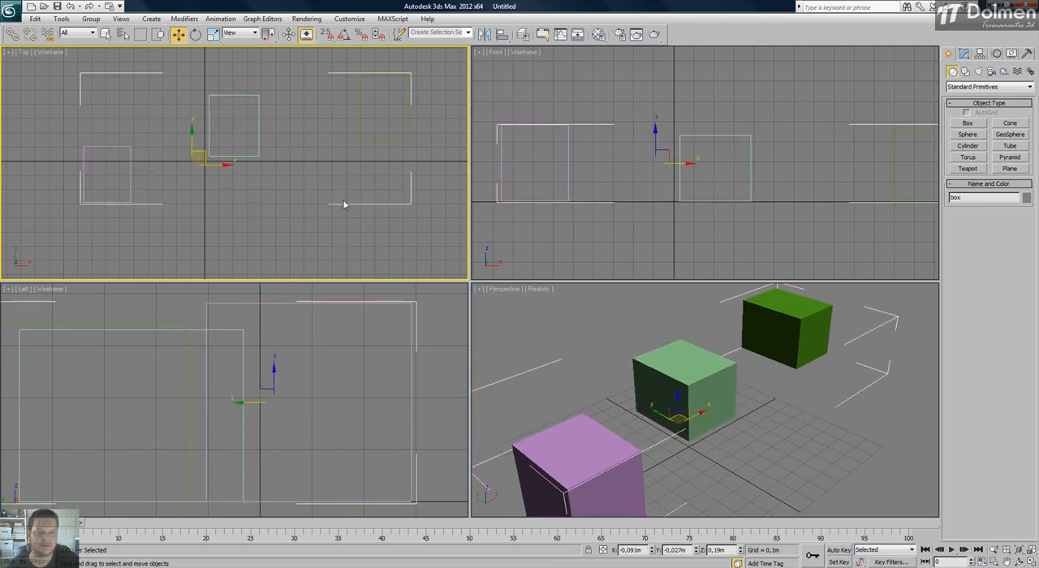
left_click_drag(343, 211, 227, 126)
left_click(407, 87)
Close the three-box group, move it to about X -0.11 m, Y -0.146 m and deselect it.
left_click(90, 21)
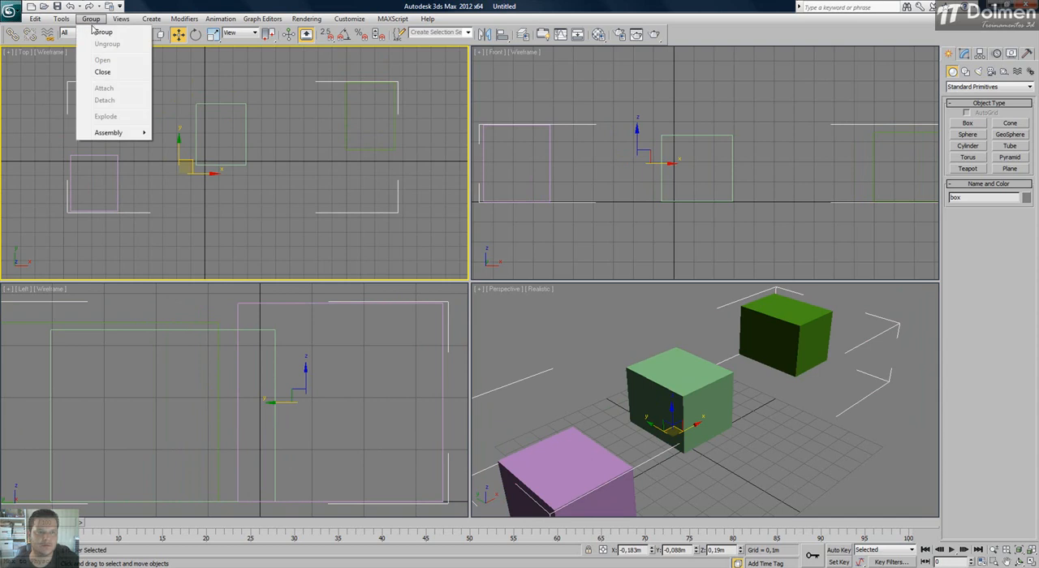
left_click(115, 73)
left_click_drag(244, 134, 254, 142)
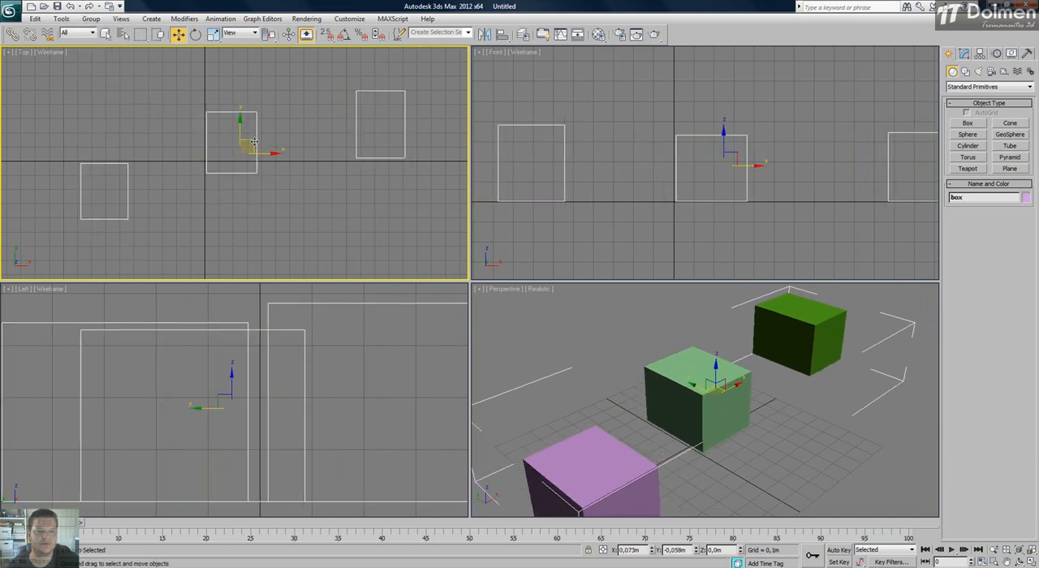
left_click(91, 19)
left_click(210, 87)
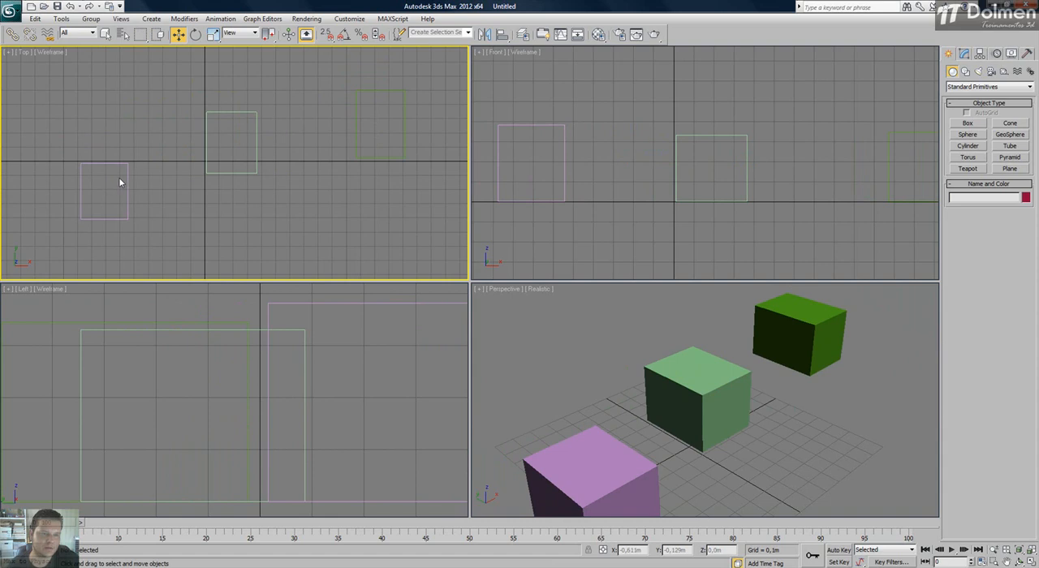
Select the closed three-box group in the Top view and open it again.
left_click_drag(294, 116, 230, 143)
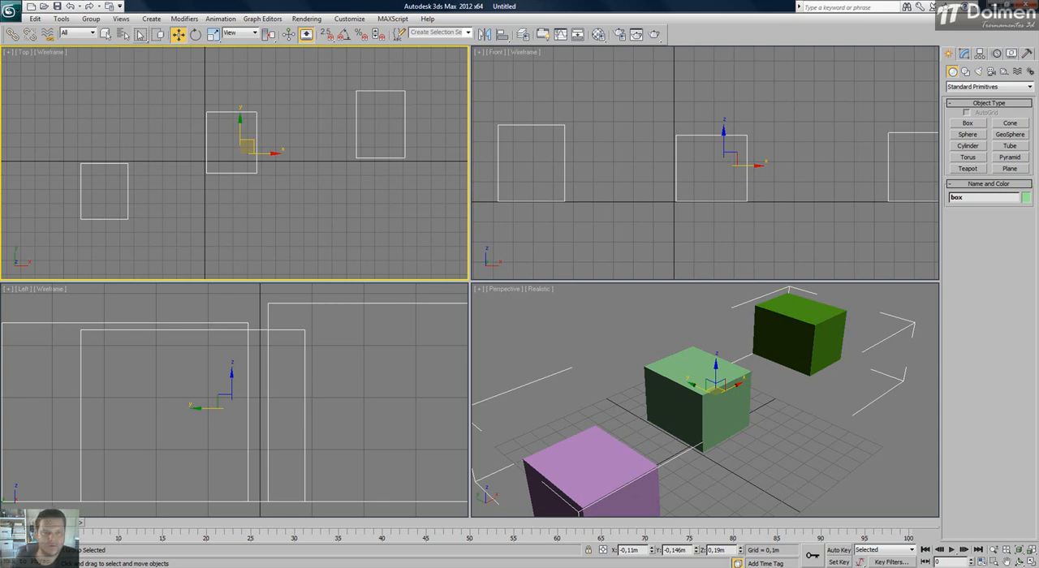
left_click(91, 19)
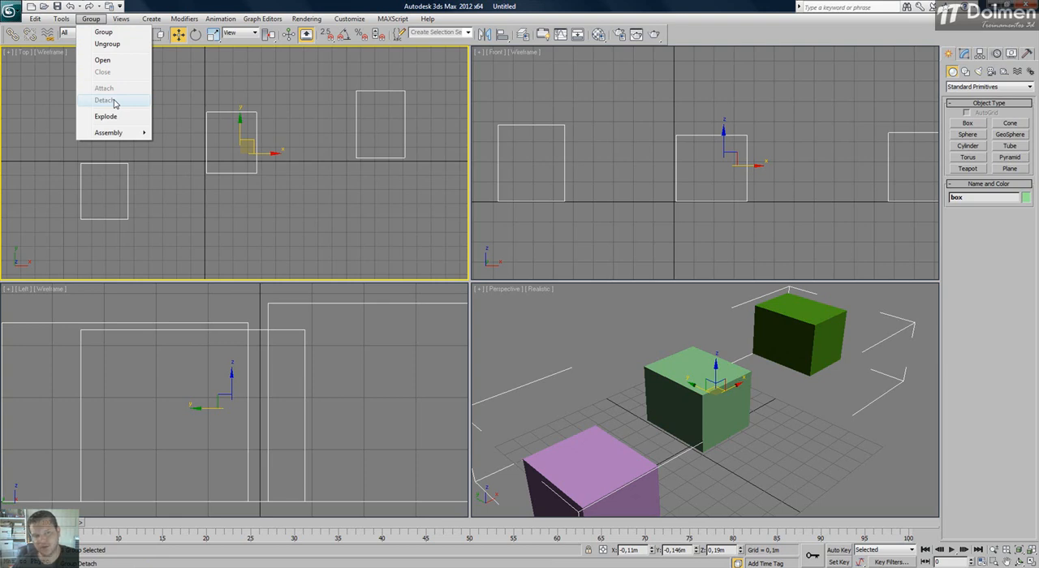
left_click(103, 60)
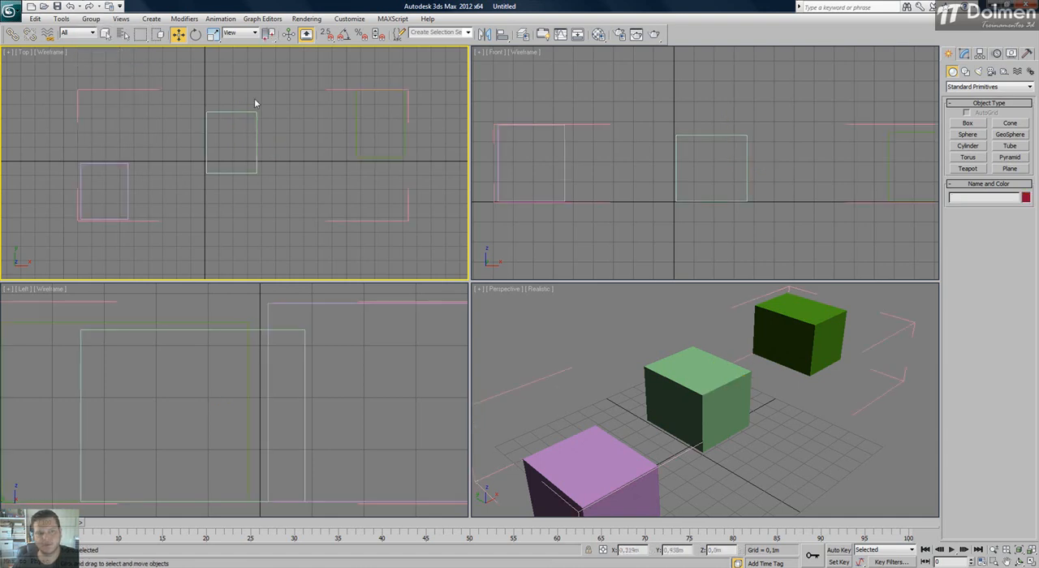
Detach the dark green box from the open group.
left_click(379, 156)
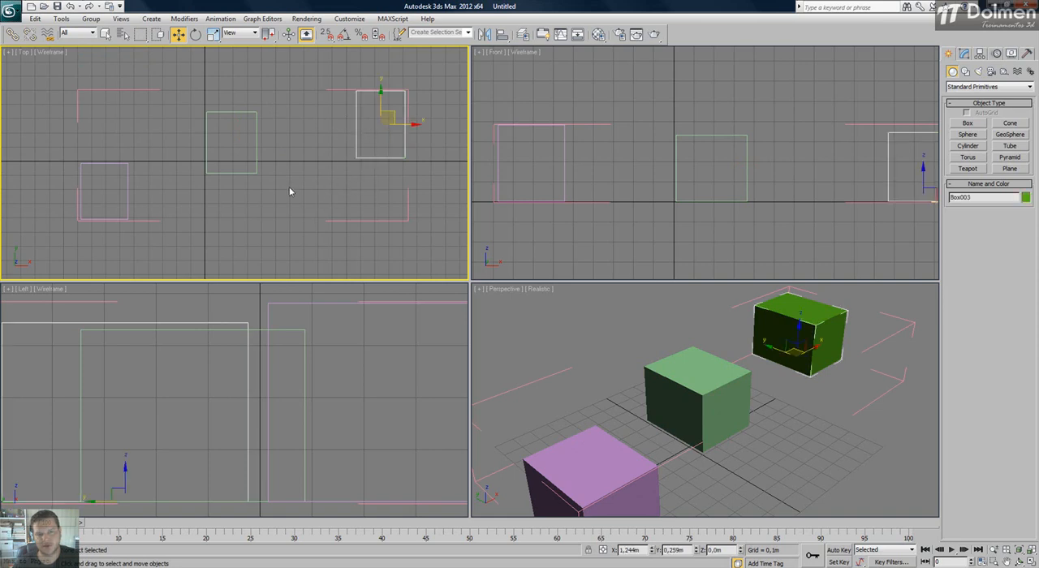
left_click(408, 203)
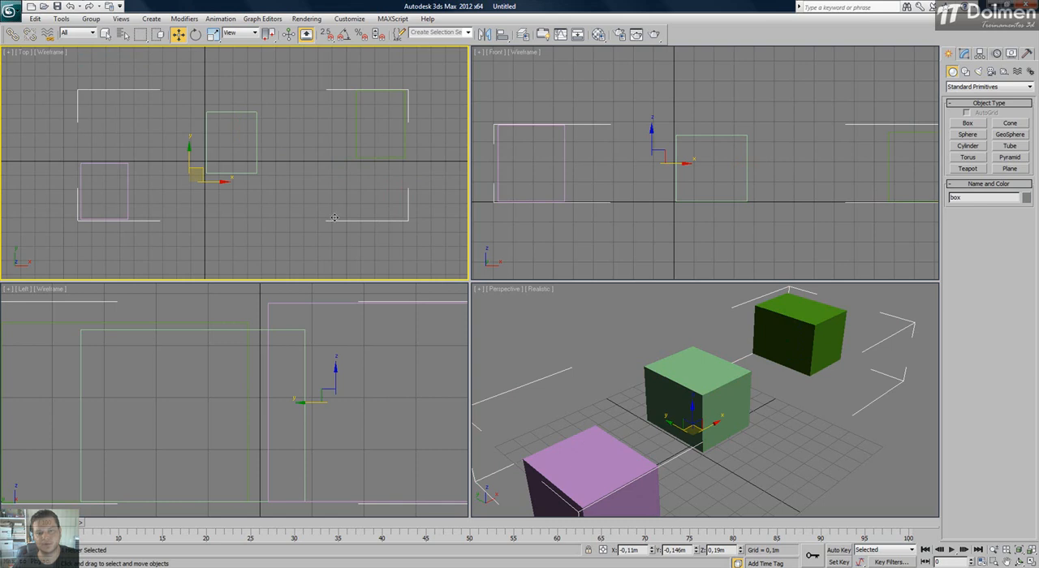
left_click_drag(309, 180, 309, 180)
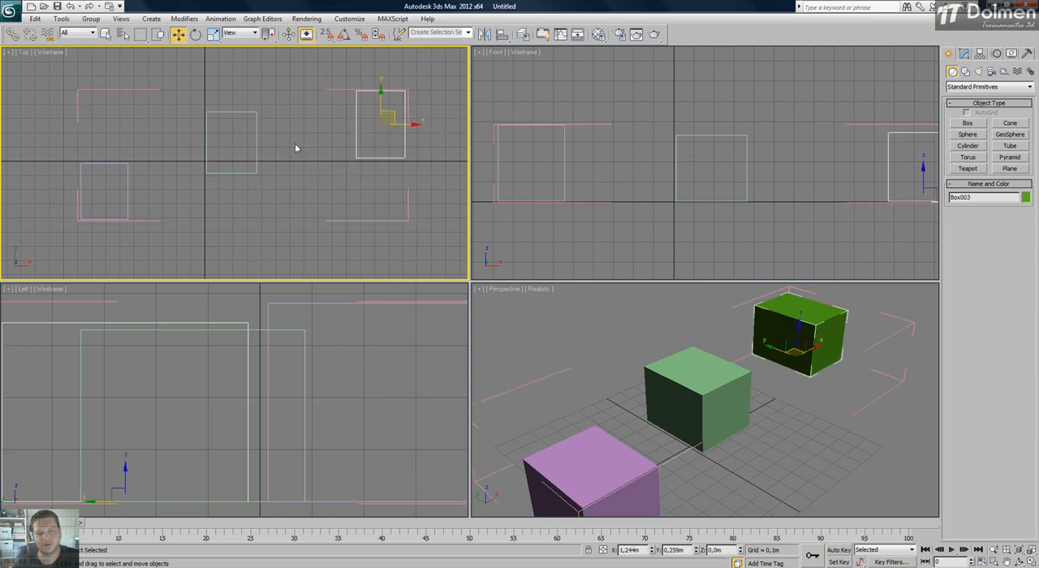
left_click(90, 18)
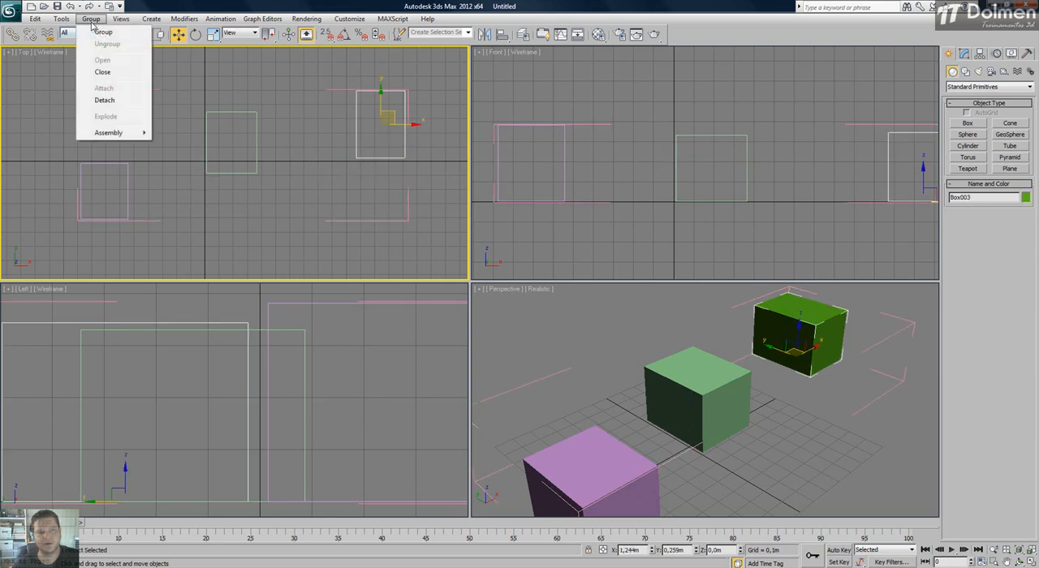
left_click(119, 103)
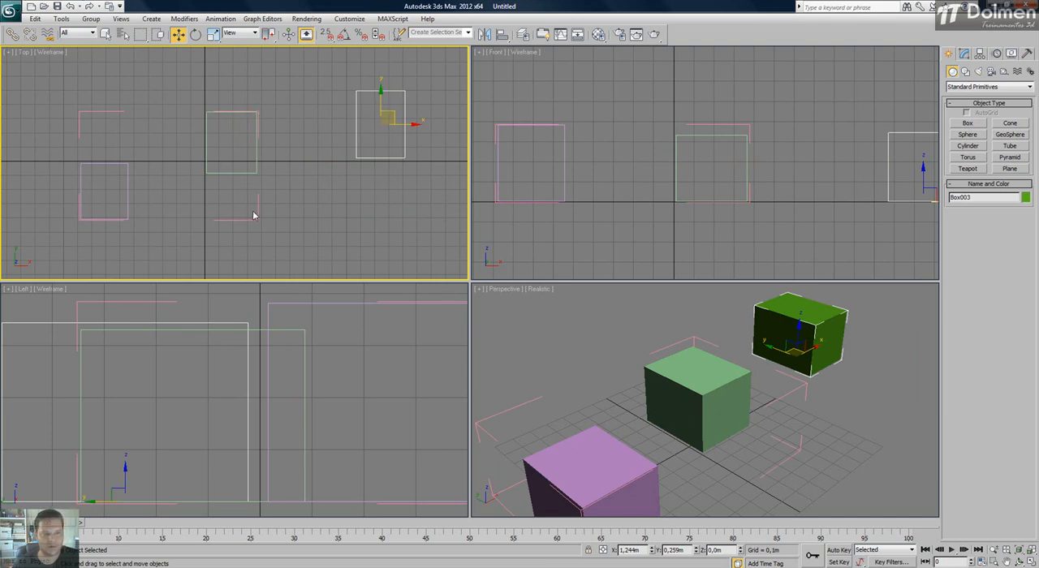
Move the detached dark green box closer to the other boxes, and shift the open two-box group to about X -0.006 m, Y -0.134 m.
left_click(292, 189)
left_click_drag(379, 136, 350, 167)
left_click_drag(392, 115, 377, 129)
left_click(258, 203)
mouse_move(199, 169)
left_mouse_down()
mouse_move(98, 151)
mouse_move(242, 157)
mouse_move(215, 167)
left_mouse_up()
left_click(318, 94)
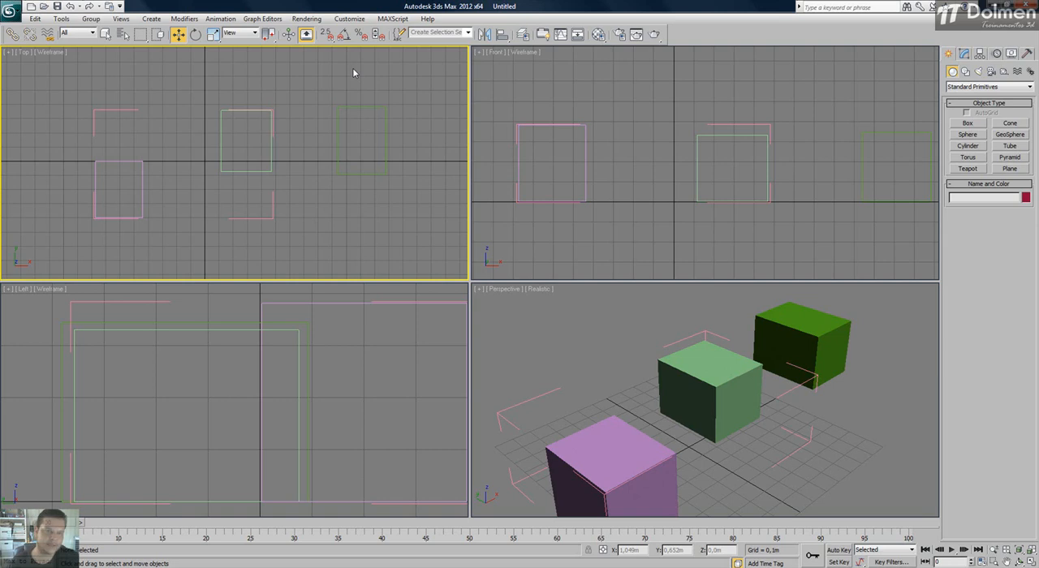
Select the open group of purple and light green boxes and close it.
left_click_drag(298, 94, 143, 220)
left_click(93, 23)
left_click(101, 73)
left_click(169, 109)
Explode the closed two-box group into separate objects.
left_click(244, 110)
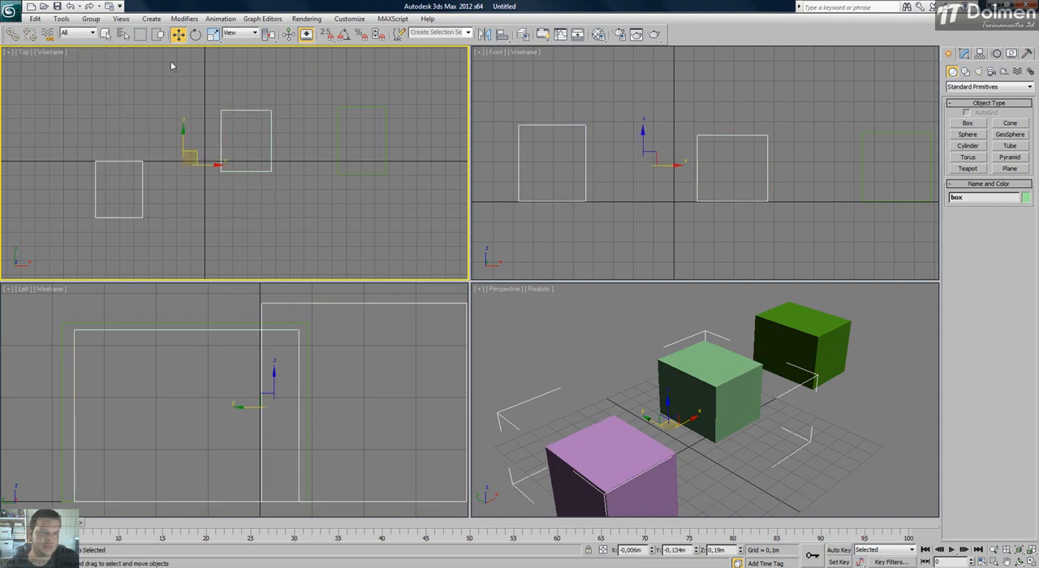
left_click(90, 19)
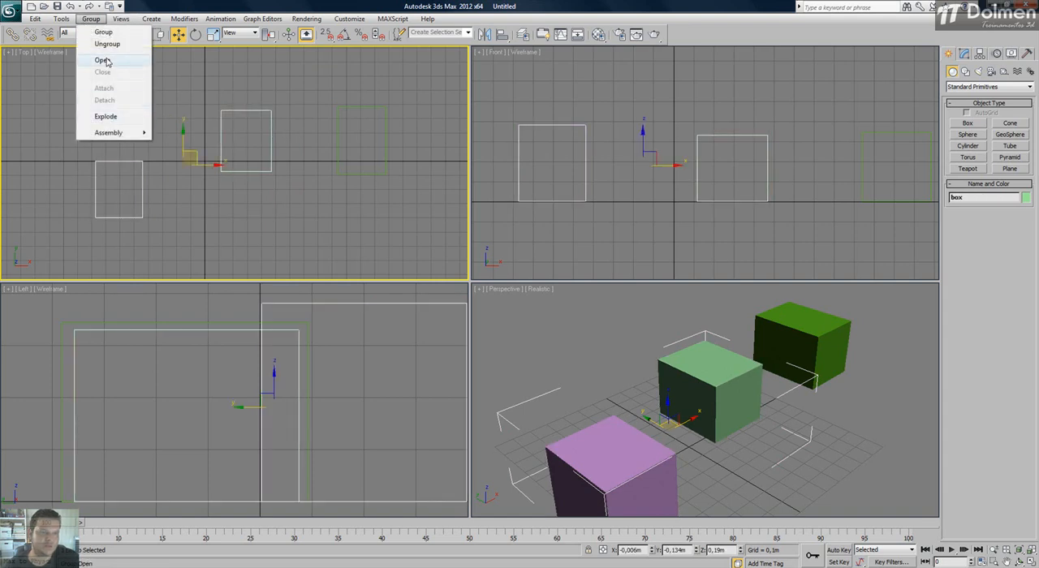
left_click(108, 123)
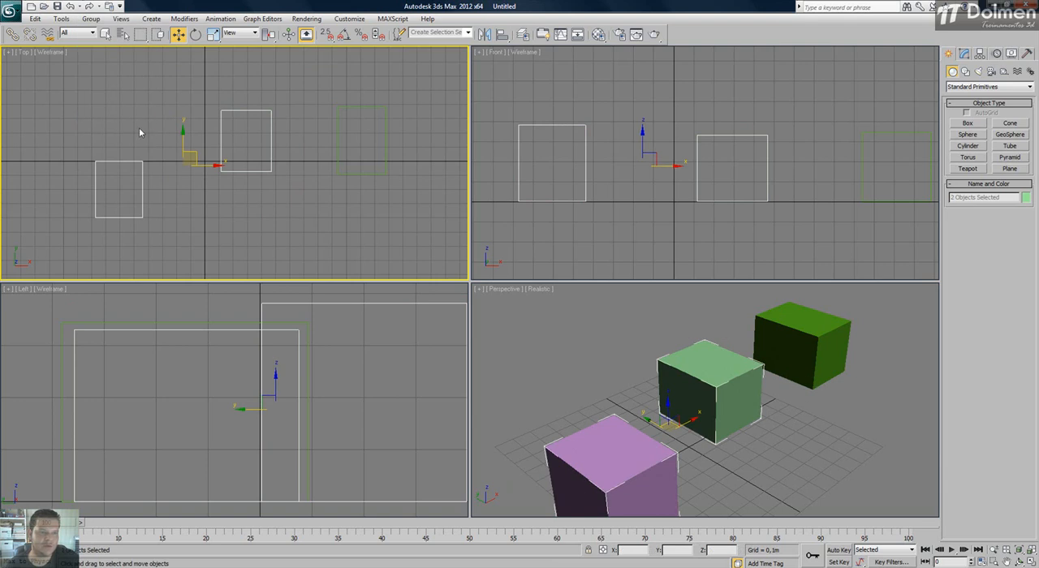
Move the purple and light green boxes independently in the Top view, placing the light green one at about X 0.313 m, Y 0.018 m.
left_click(140, 161)
left_click(232, 170)
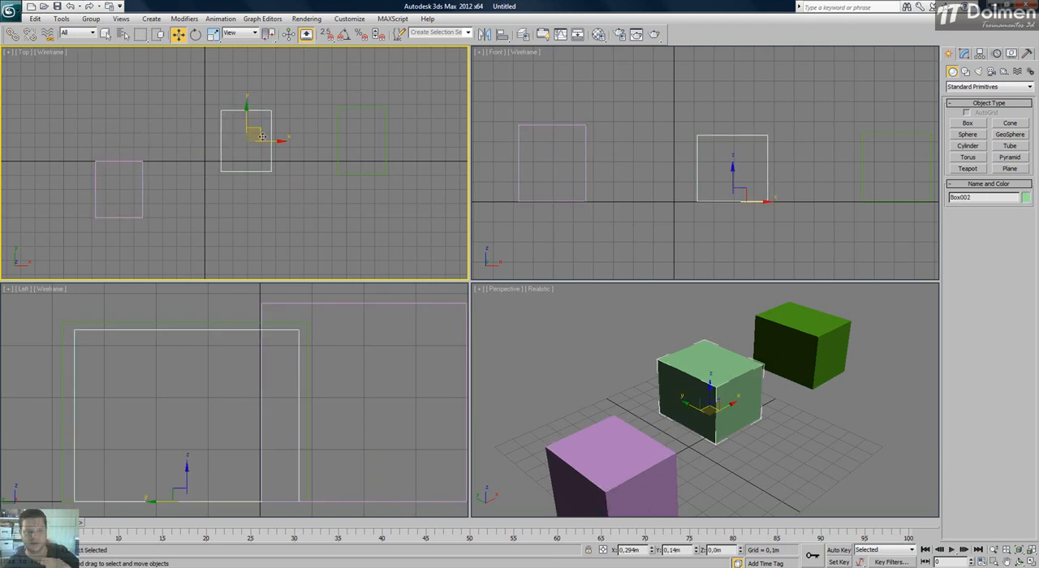
left_click_drag(249, 146, 270, 172)
left_click(128, 179)
left_click_drag(128, 179, 157, 131)
left_click(282, 154)
left_click_drag(275, 155, 258, 147)
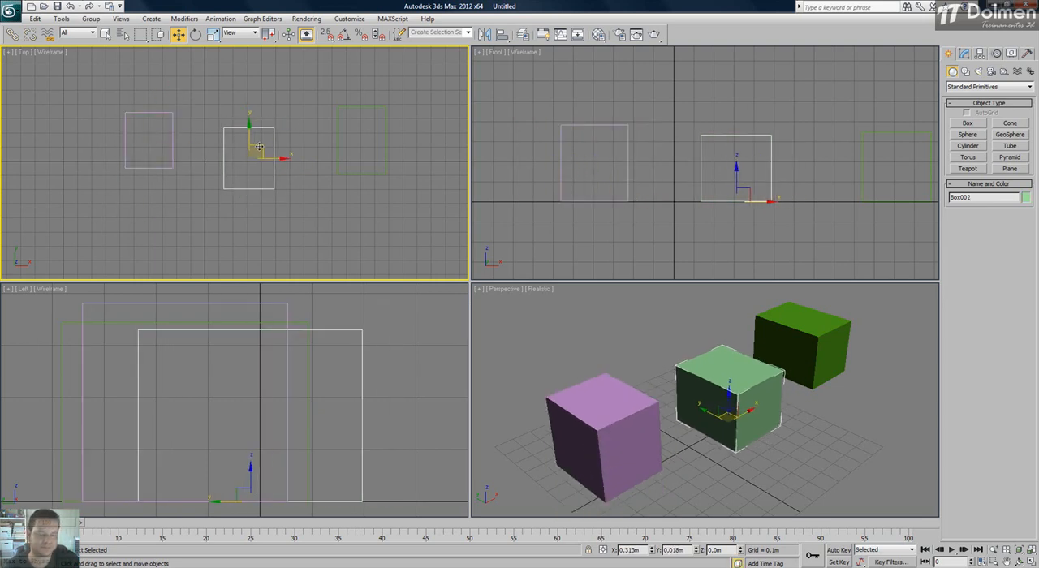
Delete all three boxes from the scene and reset the Top view framing.
left_click(317, 115)
left_click_drag(459, 94, 116, 234)
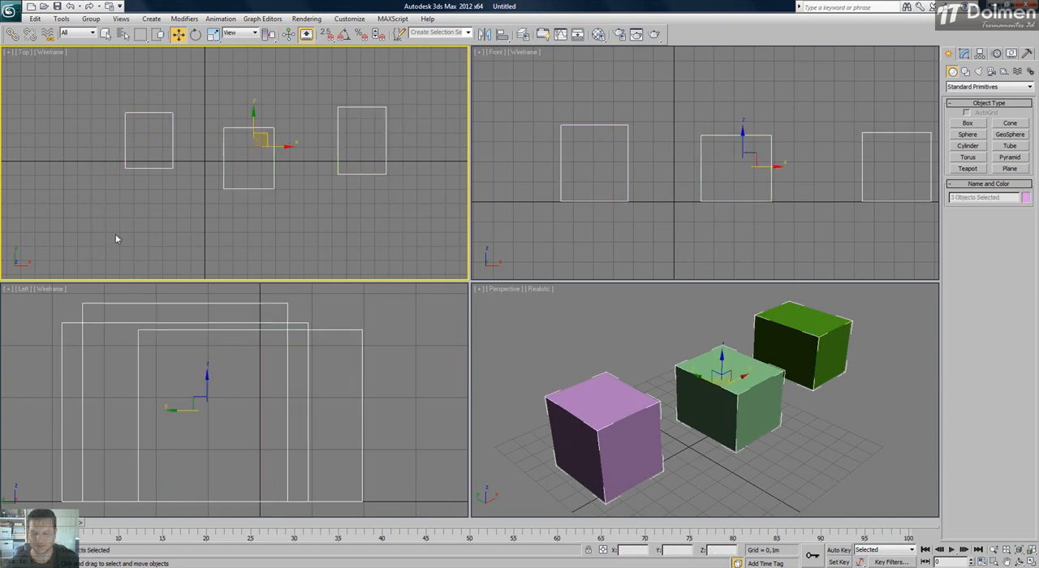
key("Delete")
key("z")
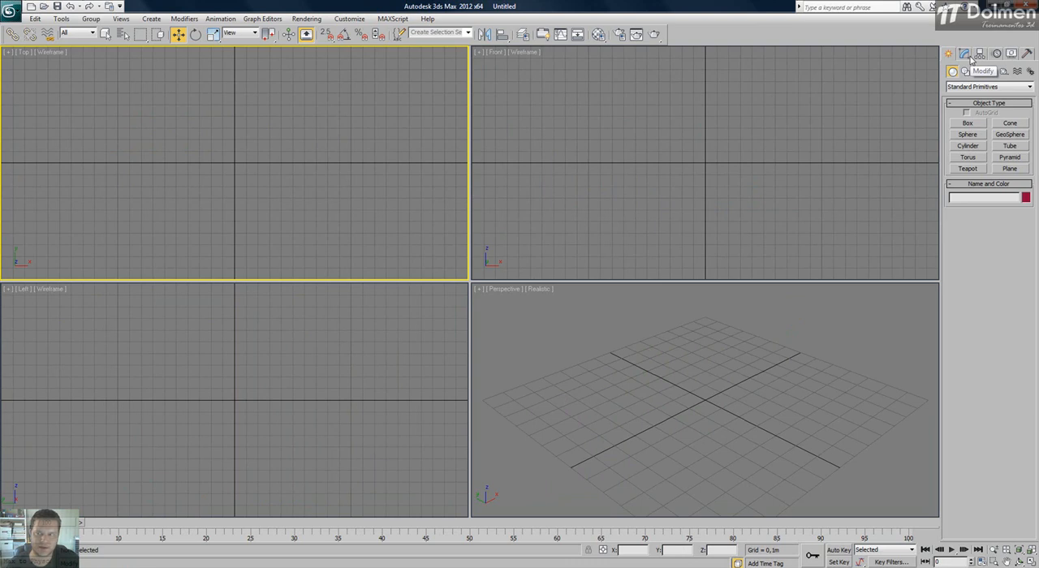
Create a box about 0.603 m long, 0.575 m wide and 0.459 m high near the Top view's origin, and switch to the Move tool.
left_click(967, 123)
left_click_drag(207, 134, 273, 206)
left_click(270, 152)
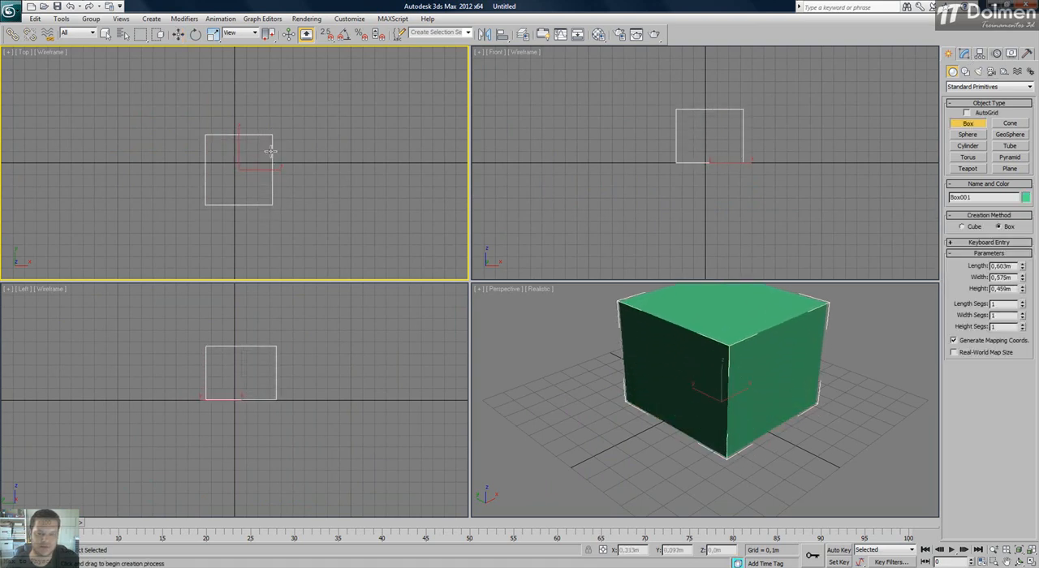
key("w")
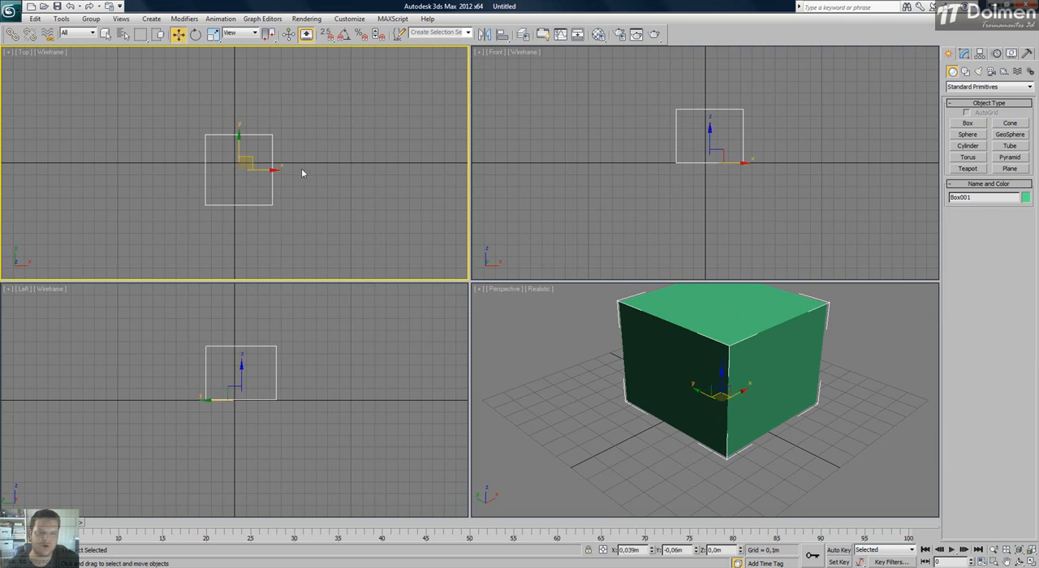
Create a long, thin wall-like box about 0.742 m high beside the square box in the Top view, and frame both objects.
scroll(242, 170, "up", 2)
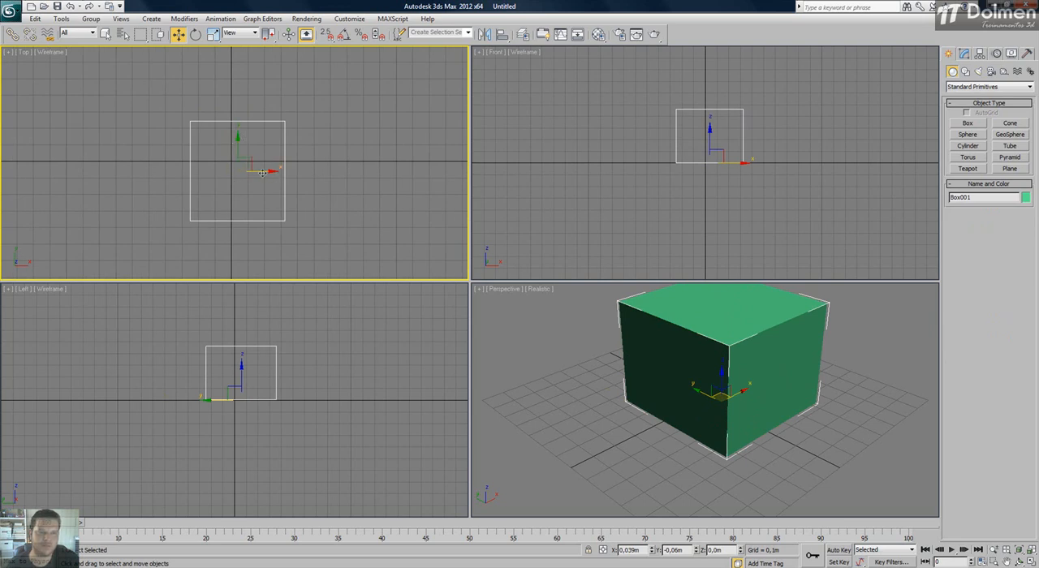
scroll(689, 180, "up", 3)
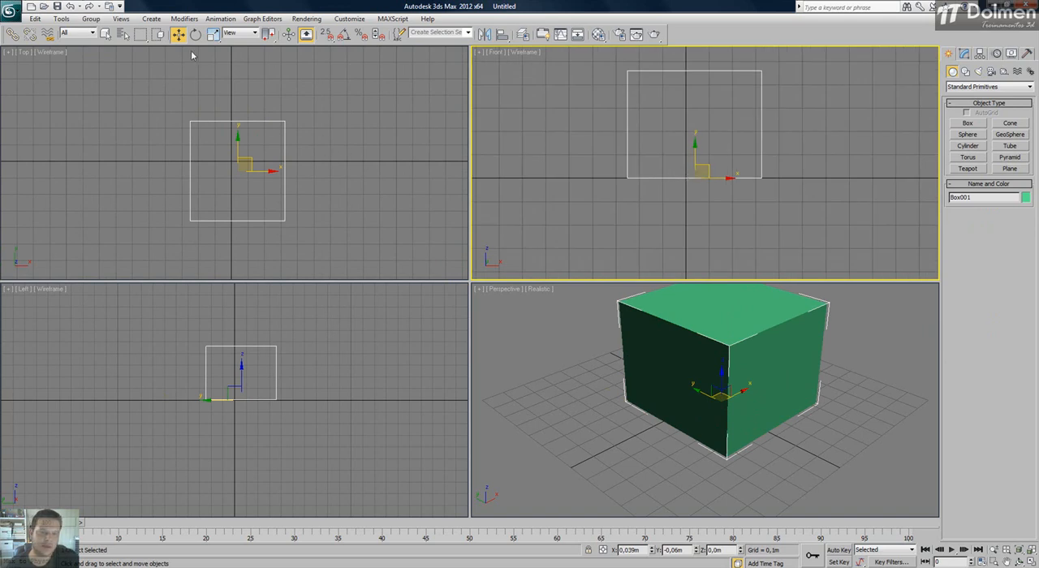
scroll(294, 104, "down", 3)
middle_click_drag(294, 104, 289, 127)
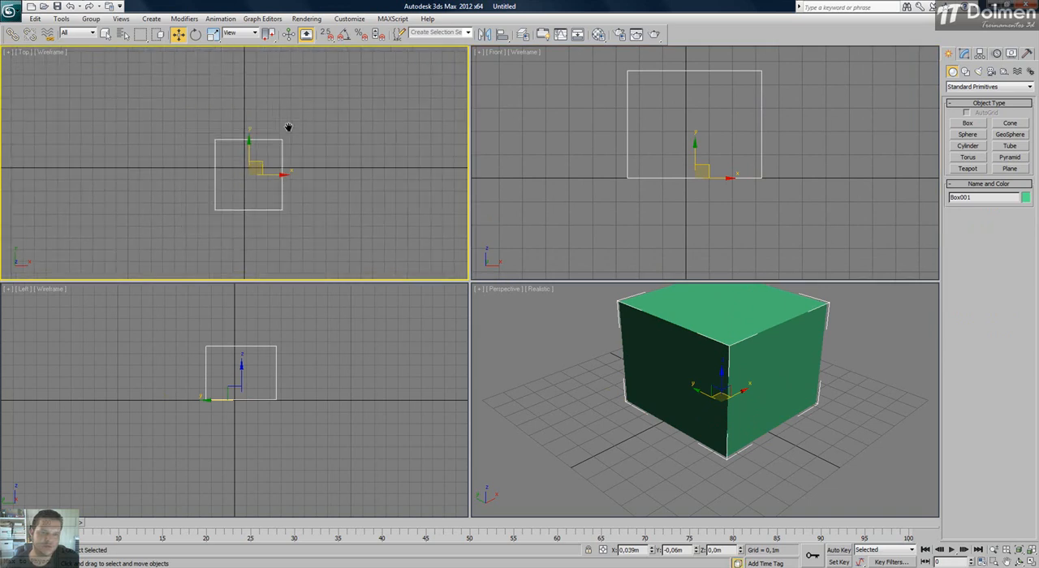
left_click(967, 122)
middle_click_drag(288, 130, 168, 130)
scroll(168, 130, "down", 3)
left_click_drag(195, 124, 404, 127)
left_click(402, 85)
right_click(569, 372)
right_click(554, 351)
left_click(549, 345)
key("z")
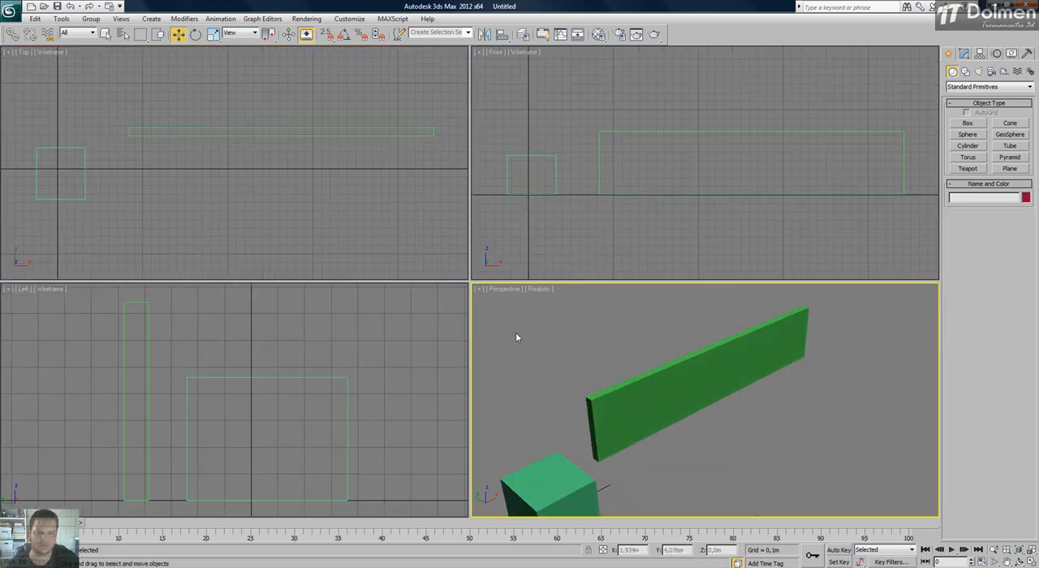
Snap-move the square box so its upper corner meets the long box's near lower corner in the Top view, and turn snapping off.
left_click_drag(108, 153, 49, 193)
middle_click_drag(81, 185, 181, 183)
left_click(325, 33)
scroll(185, 151, "up", 2)
left_click_drag(185, 148, 247, 131)
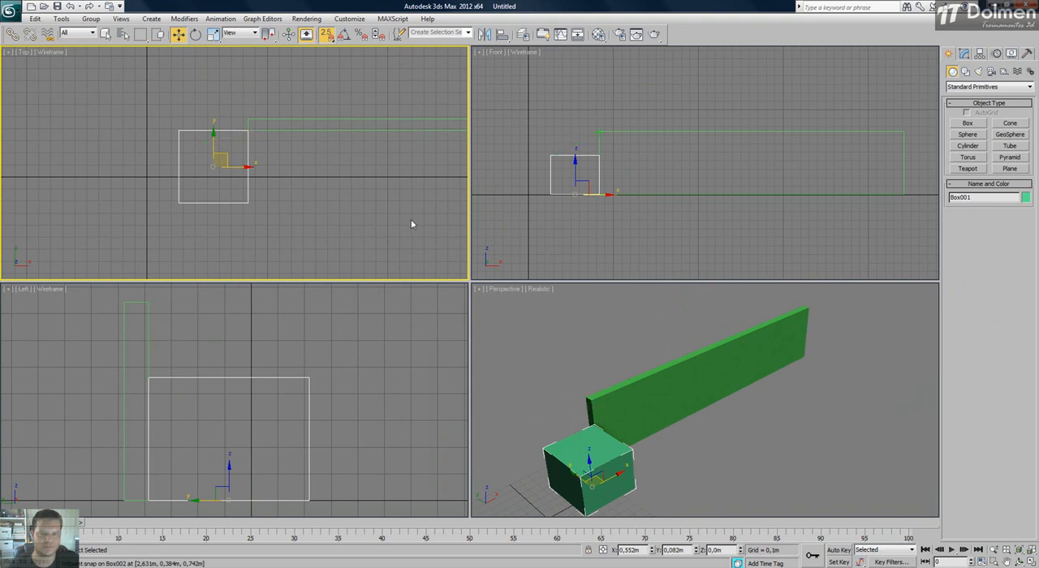
left_click(325, 34)
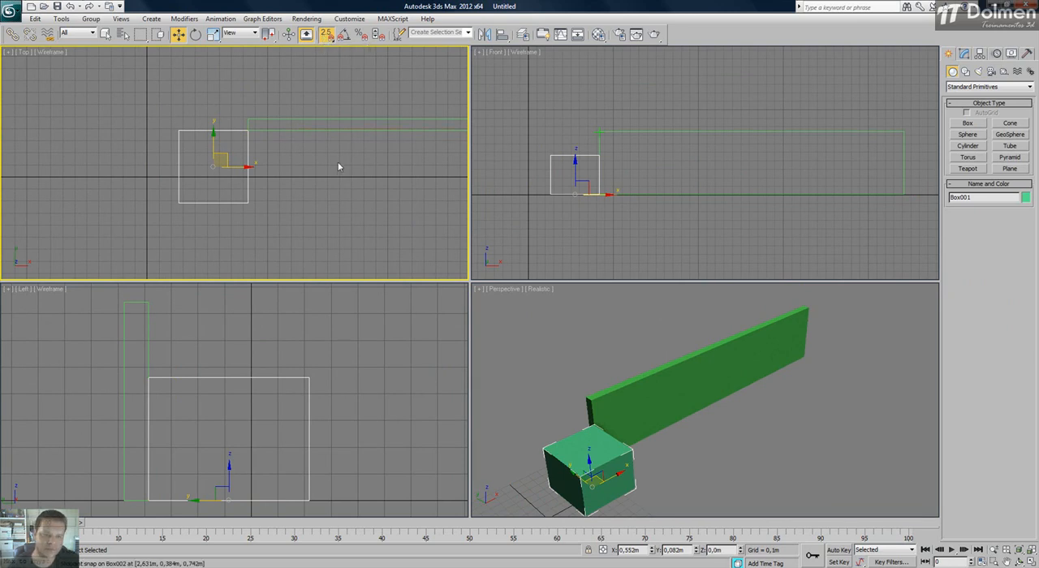
middle_click_drag(321, 165, 267, 154)
key("s")
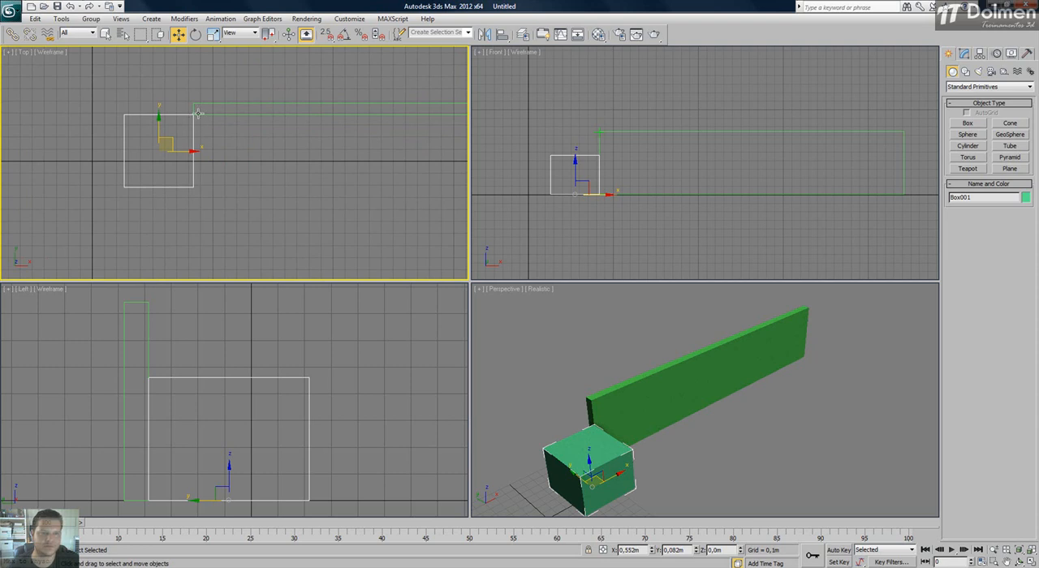
Rotate the square box in the Top view and snap-move its uppermost corner back onto the long box's lower corner.
key("e")
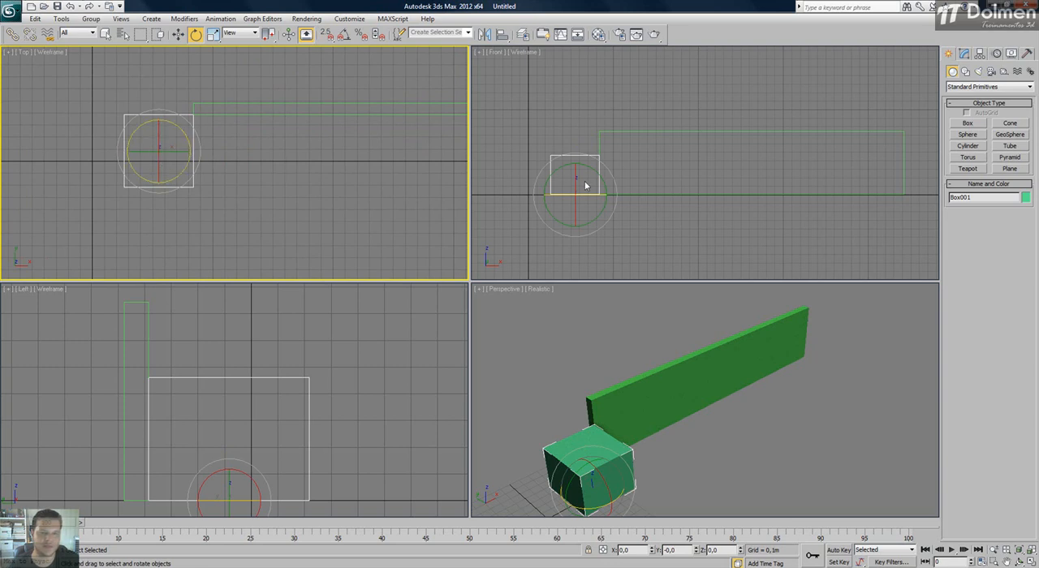
left_click_drag(184, 120, 148, 98)
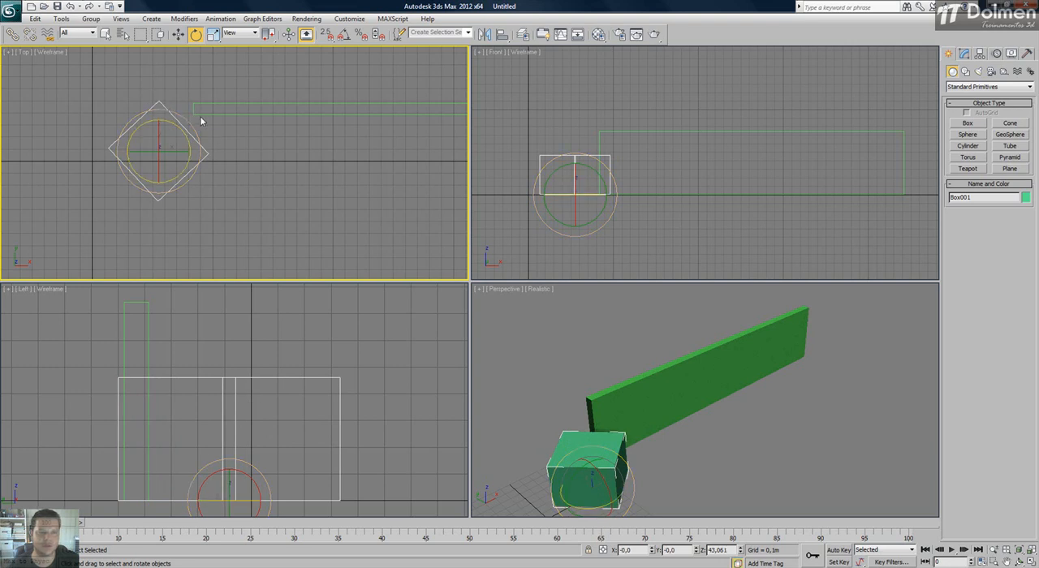
left_click_drag(186, 116, 226, 69)
key("w")
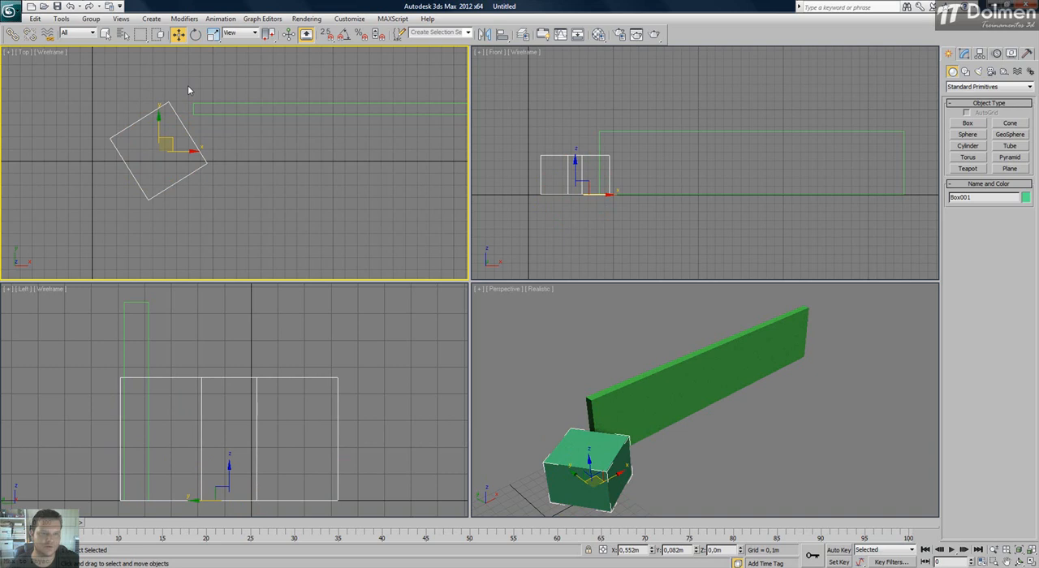
key("s")
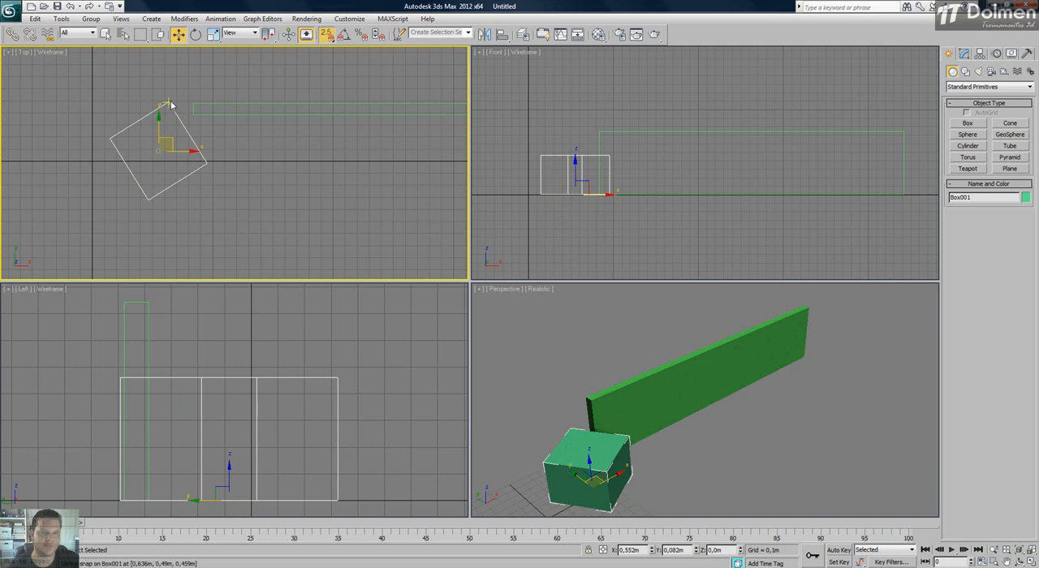
left_click_drag(168, 103, 201, 119)
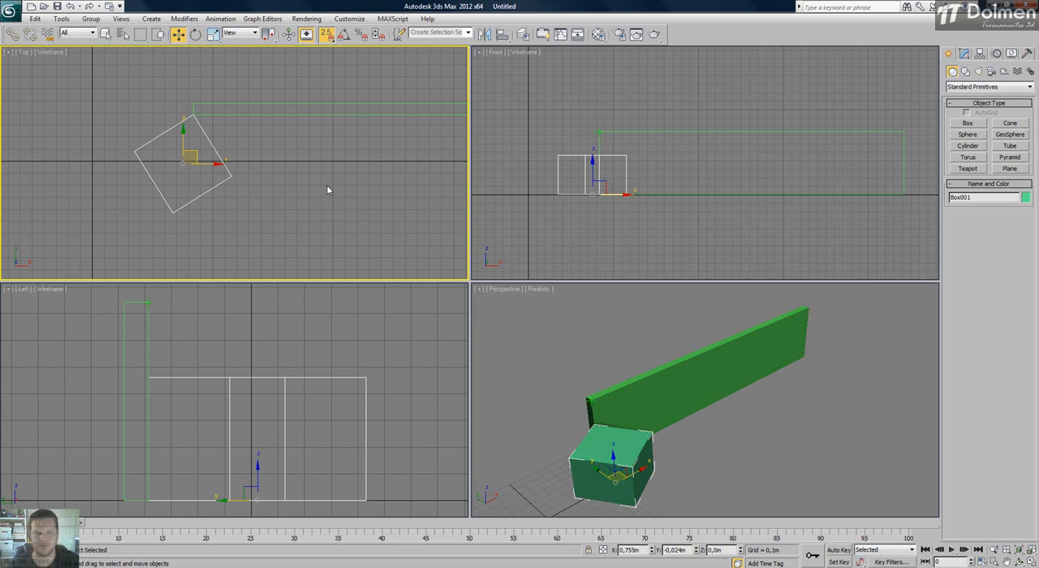
Undo the square box's last move and its rotations.
key("ctrl+z")
key("ctrl+z")
key("ctrl+z")
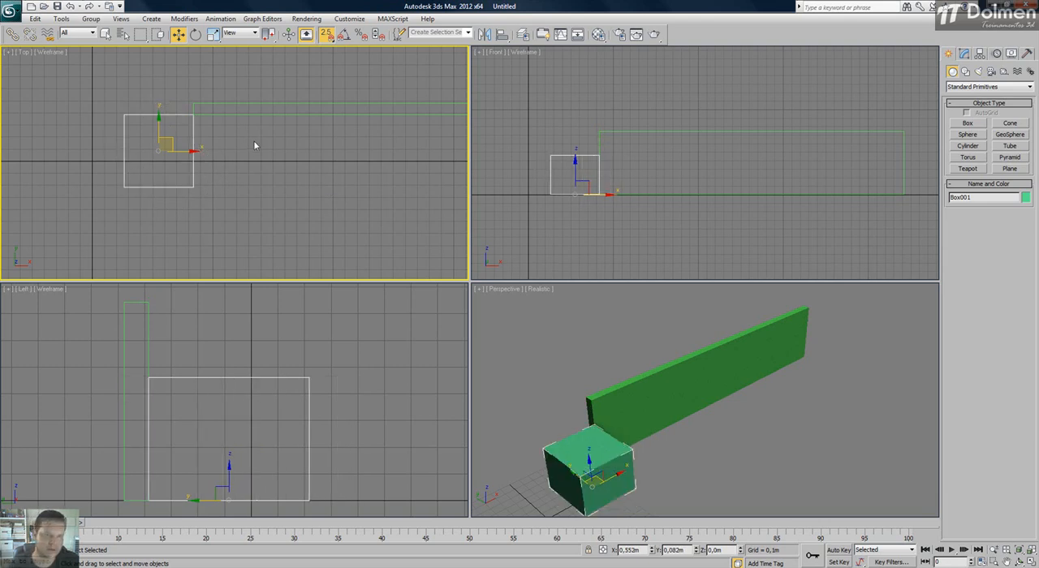
Create a third box about 0.454 m long, 0.634 m wide and 0.5 m high below the long box in the Top view, and frame it.
left_click(967, 123)
middle_click_drag(281, 185, 208, 116)
left_click_drag(259, 159, 336, 211)
left_click(322, 156)
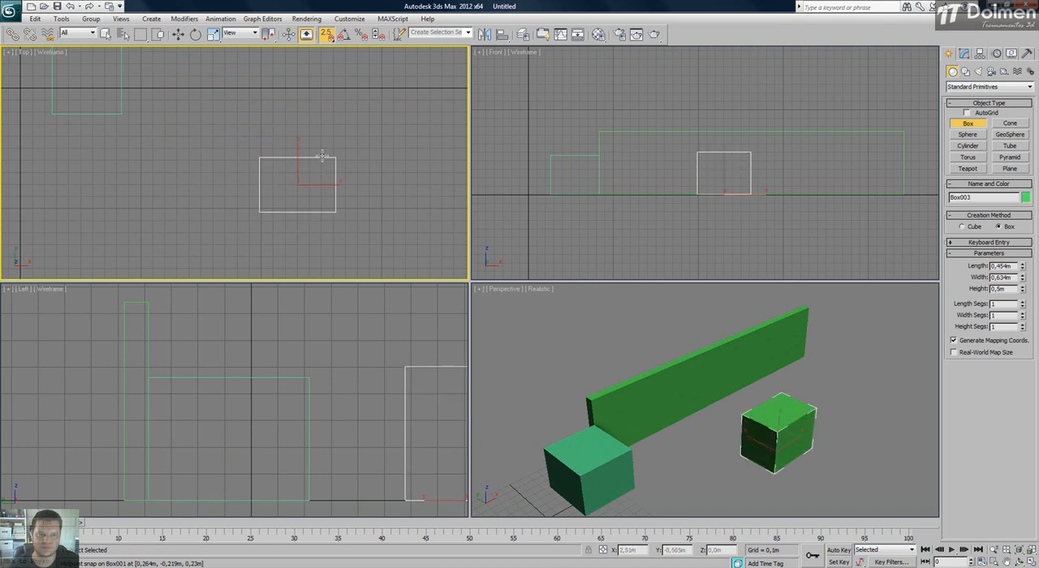
key("w")
left_click(714, 444)
key("z")
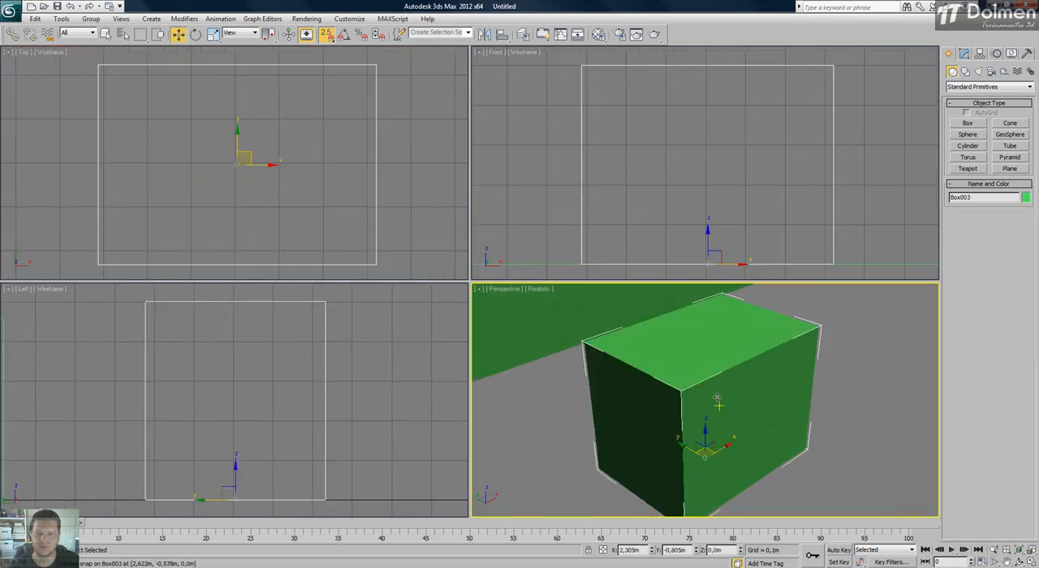
scroll(341, 144, "down", 3)
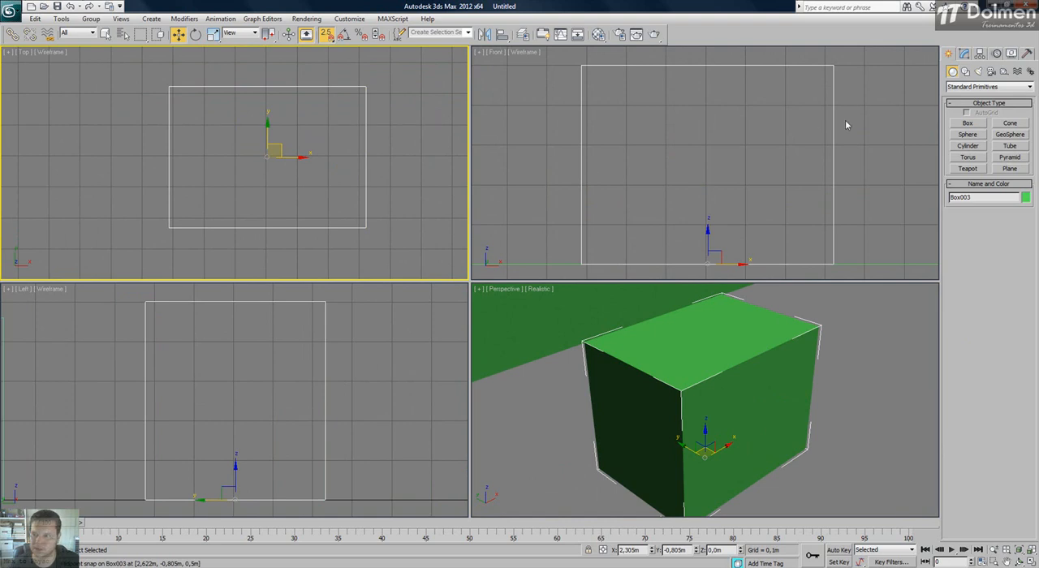
With snapping off, move only the third box's pivot outside its body in the Top view, to about X 0.543 m, Y -1.414 m.
left_click(979, 54)
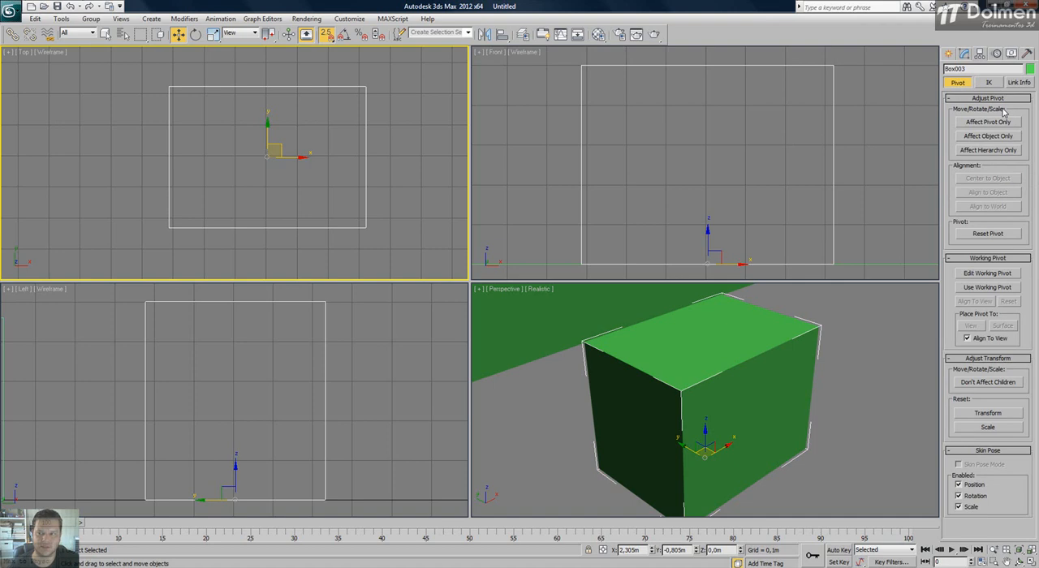
left_click(984, 122)
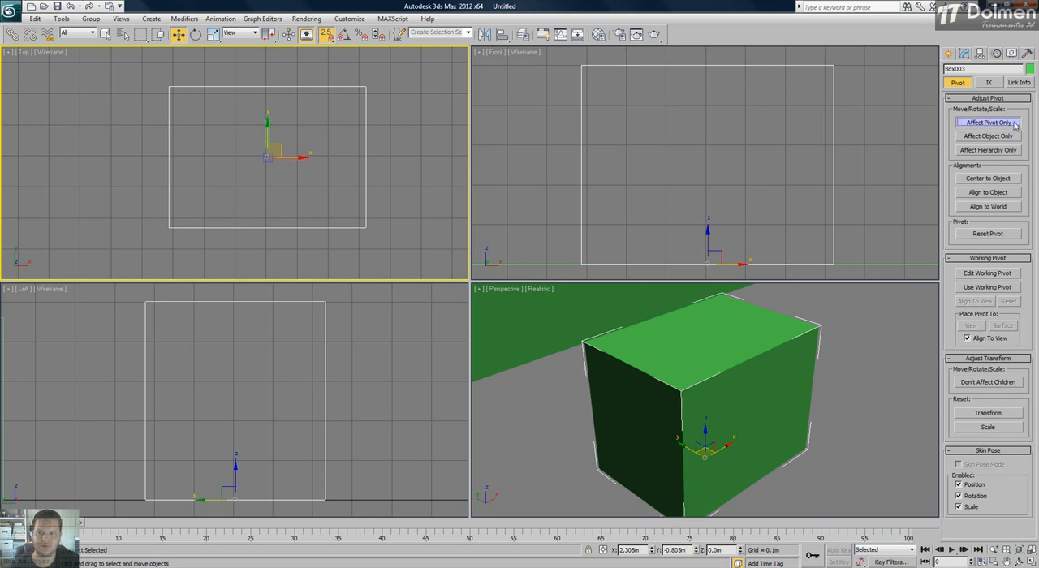
key("s")
left_click(968, 123)
left_click(968, 124)
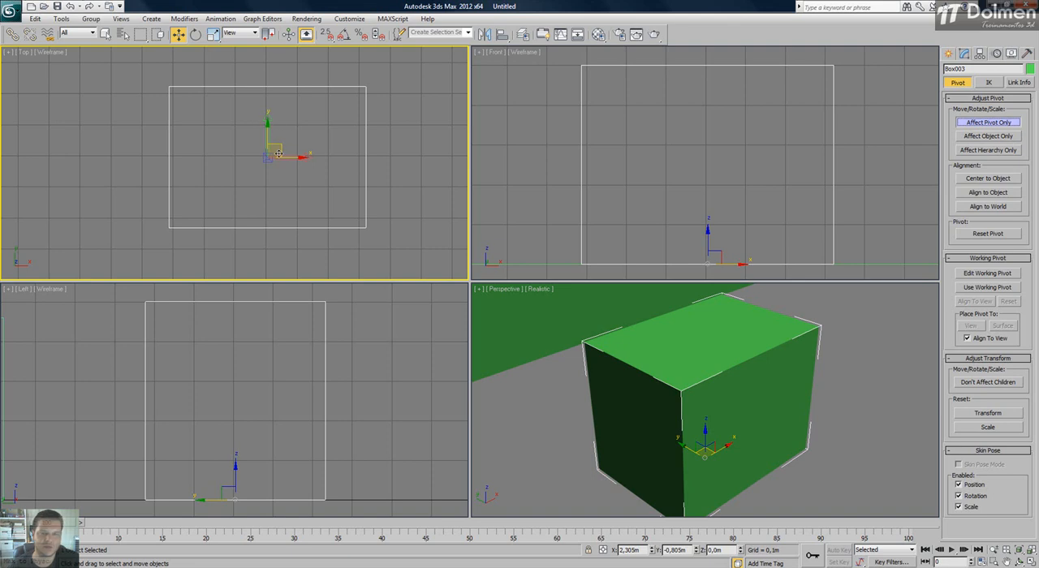
left_click_drag(280, 147, 145, 188)
scroll(272, 144, "down", 4)
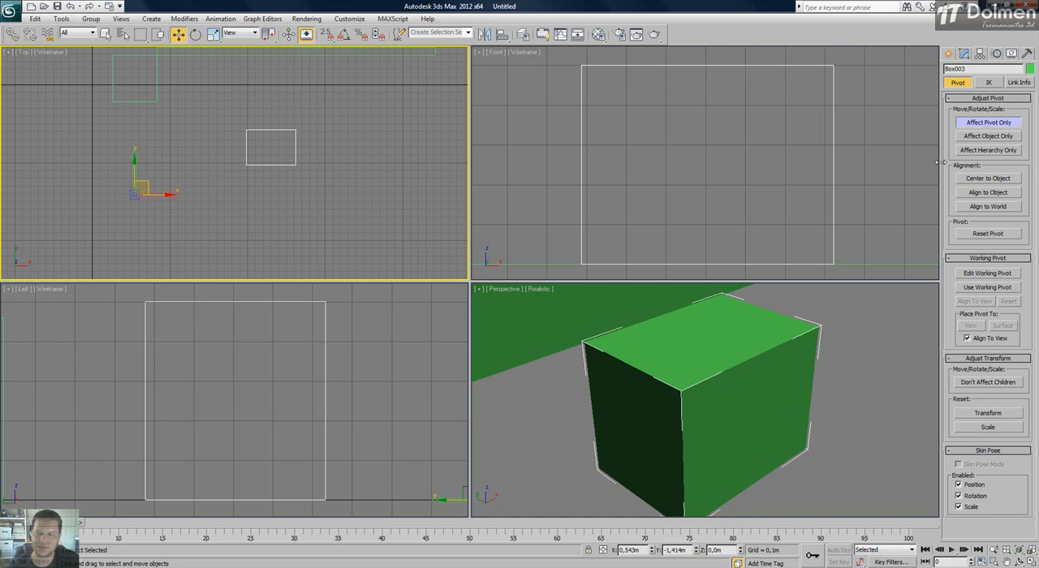
Center the third box's pivot on the object, align it to the object and to the world, and leave pivot-only editing.
left_click(997, 182)
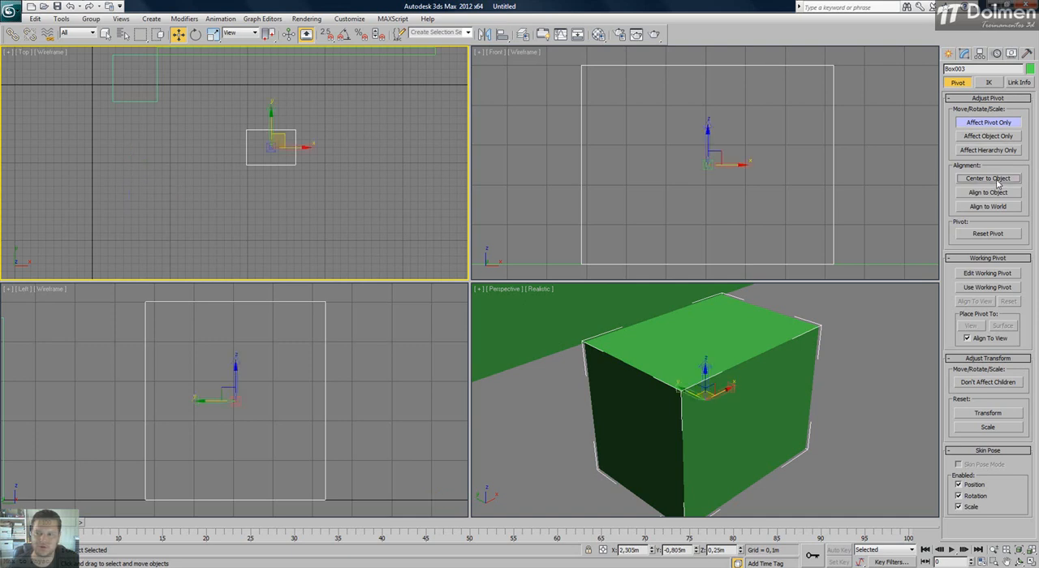
right_click(656, 134)
scroll(649, 141, "down", 3)
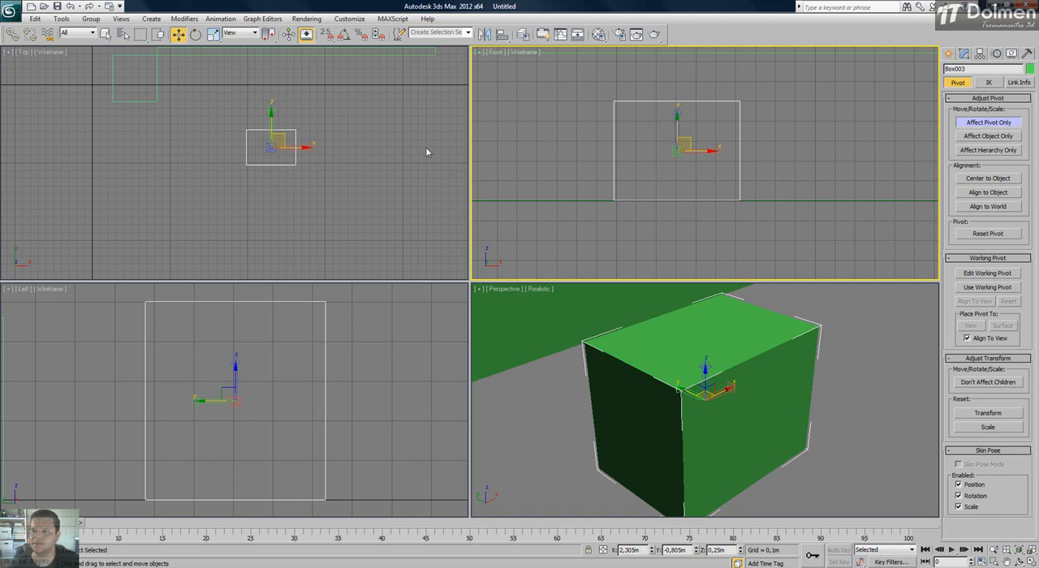
left_click(992, 193)
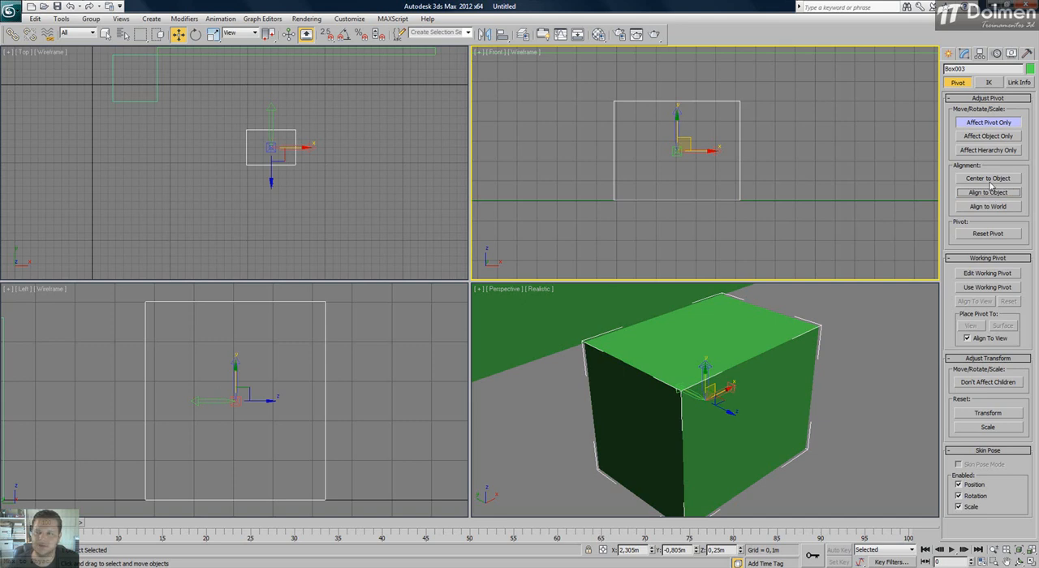
left_click(988, 207)
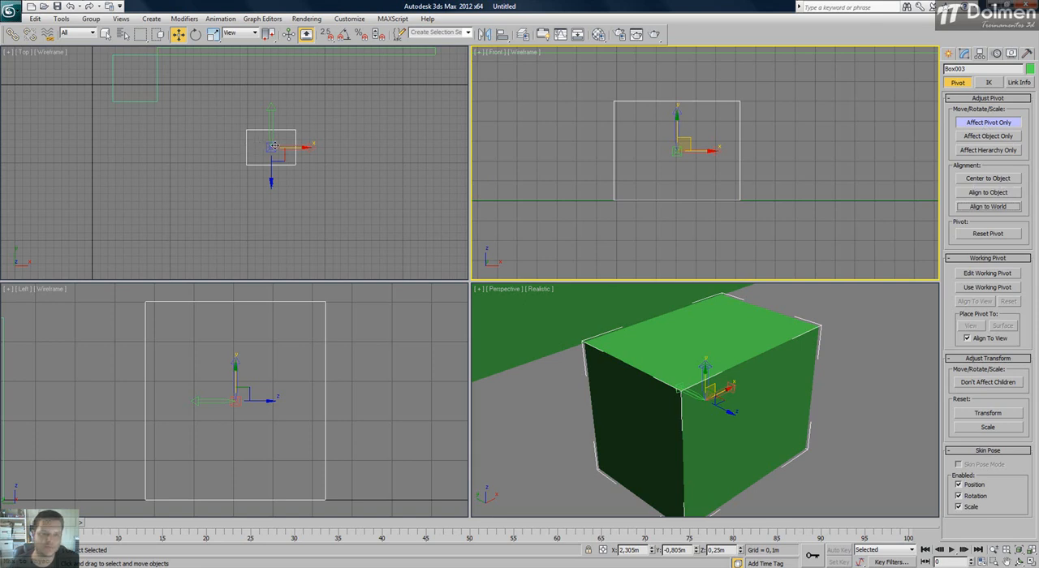
middle_click_drag(274, 146, 295, 168)
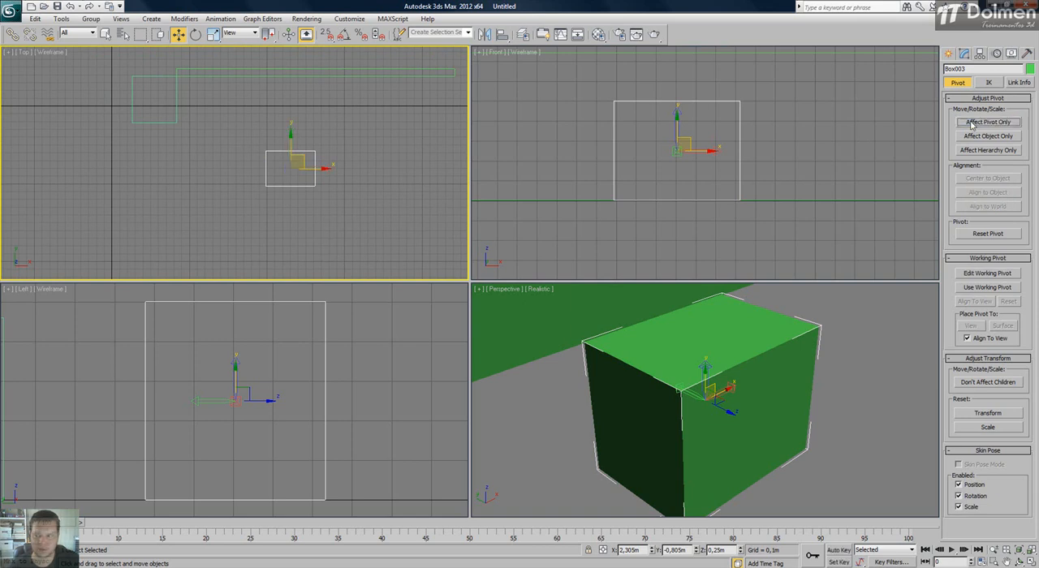
Delete the third box and frame the two remaining boxes.
key("Delete")
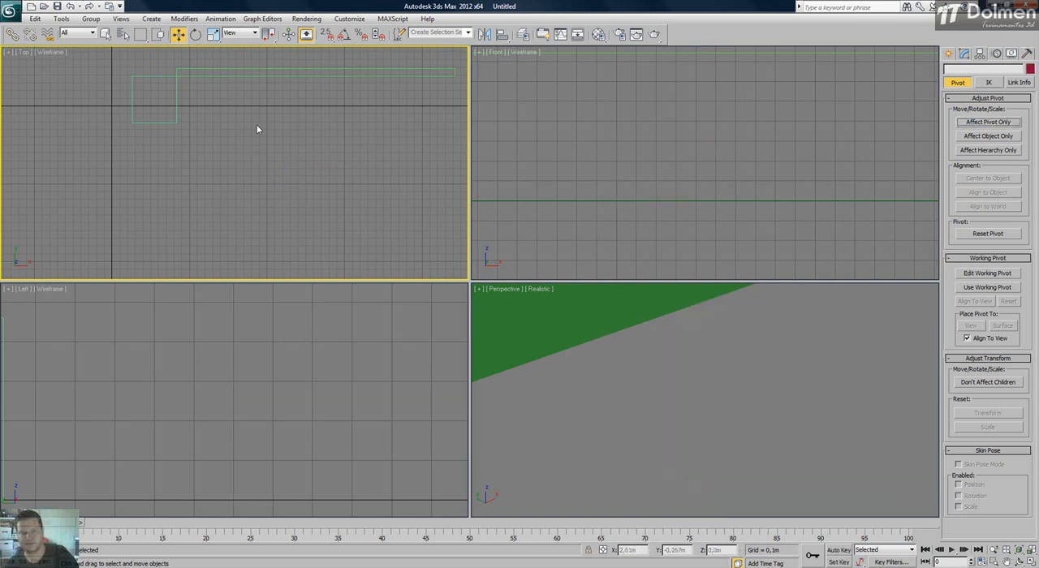
left_click(670, 411)
key("z")
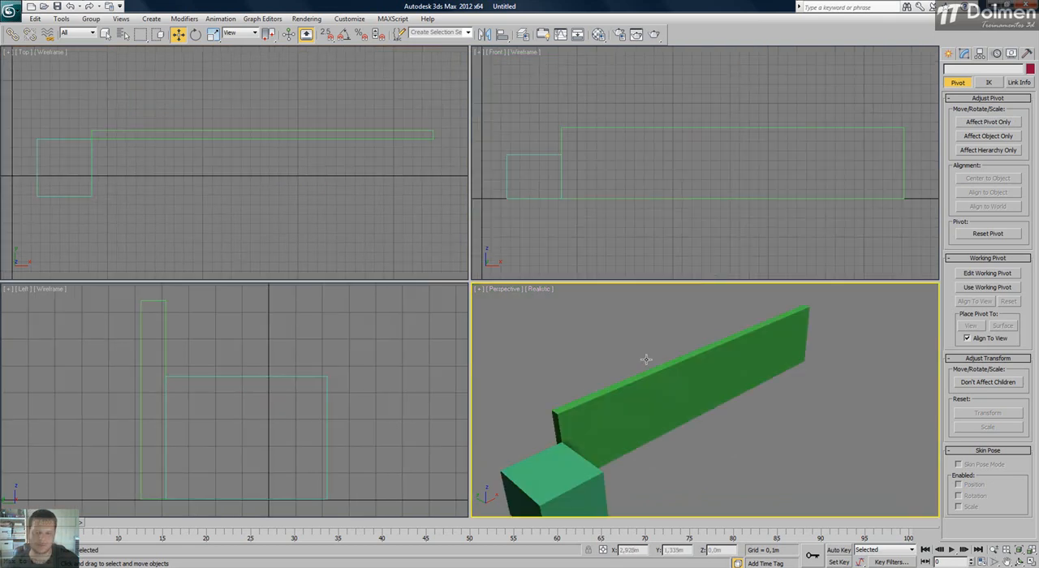
Snap only the square box's pivot to the corner touching the long box, at X 0.839 m, Y 0.384 m, and turn snapping off.
middle_click_drag(630, 362, 693, 322)
middle_click_drag(263, 195, 361, 164)
left_click(258, 195)
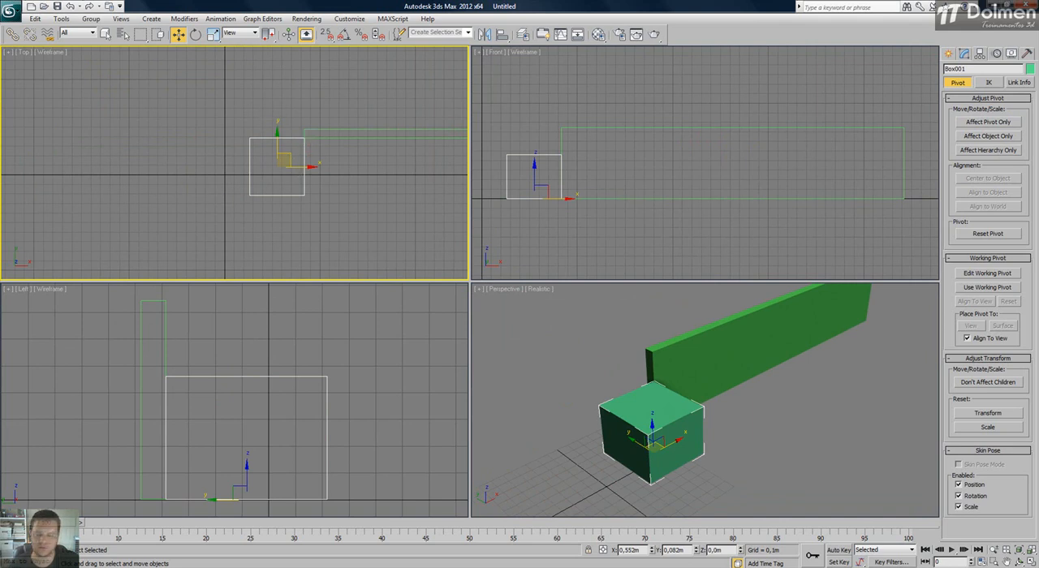
middle_click_drag(336, 186, 295, 180)
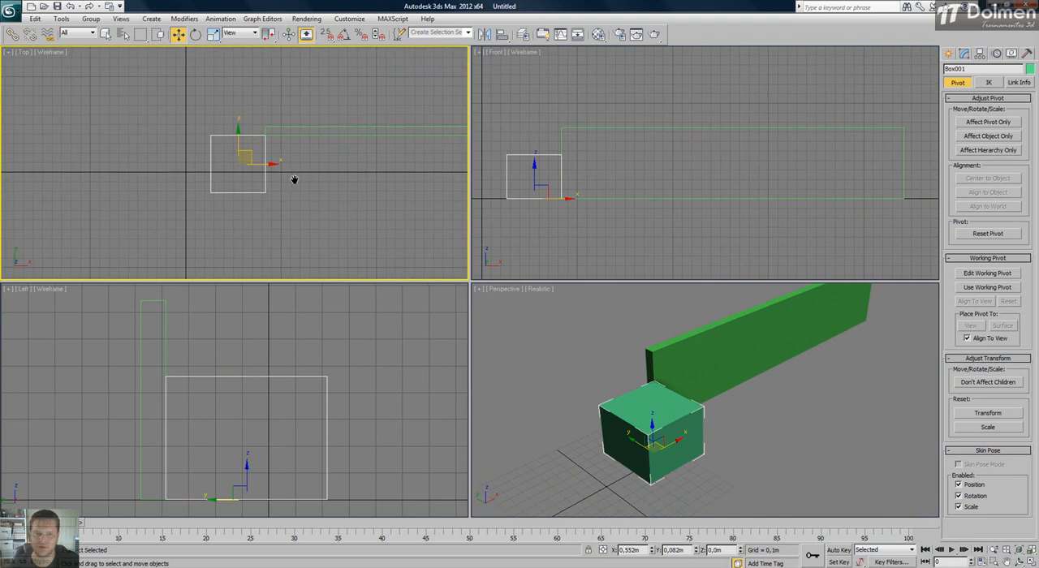
left_click(1003, 124)
scroll(257, 151, "up", 4)
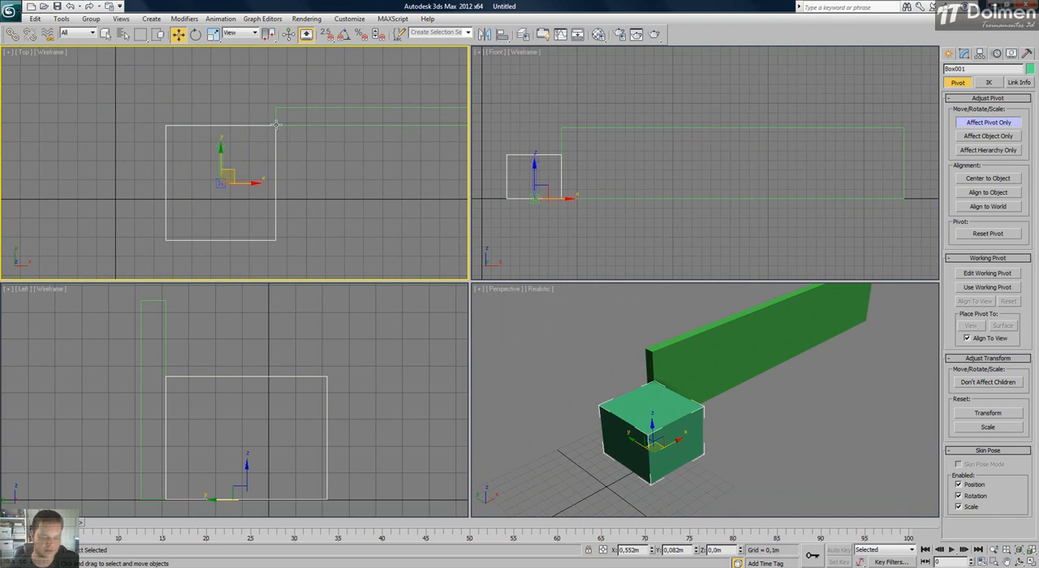
left_click(327, 34)
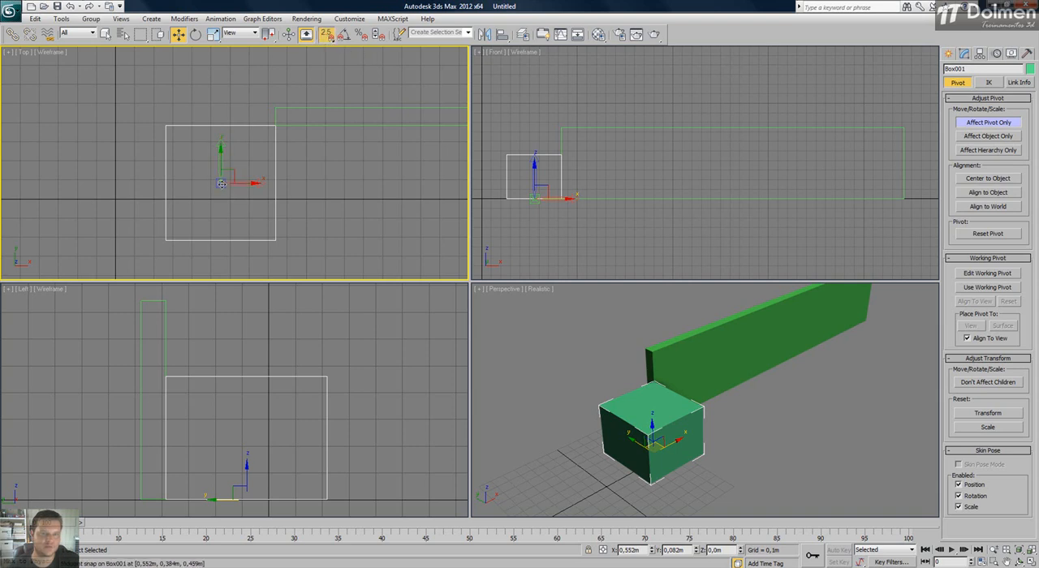
left_click_drag(220, 183, 276, 127)
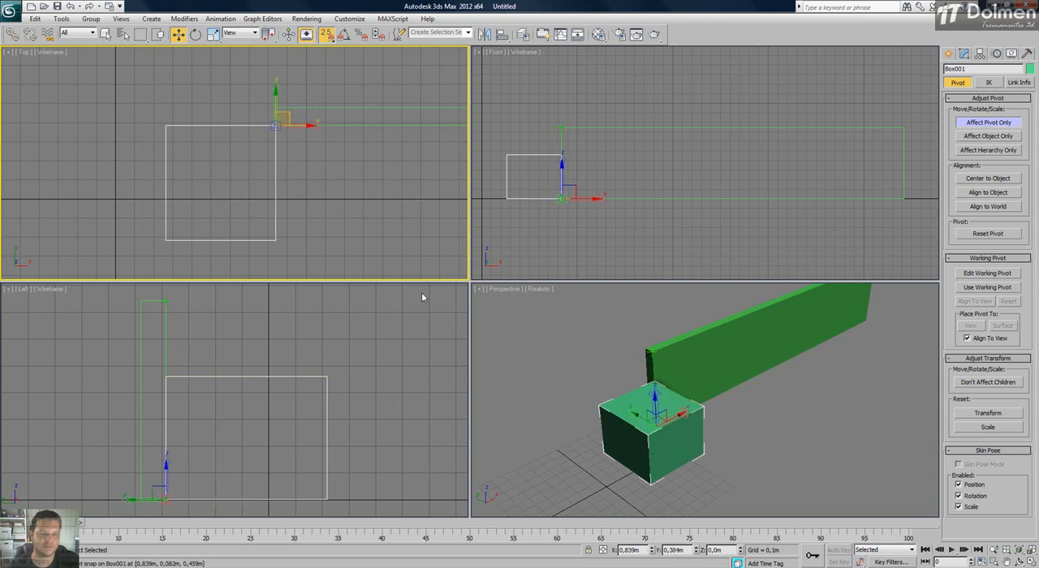
left_click(959, 122)
left_click(330, 37)
Rotate the square box about its corner pivot with angle snap on, swinging it toward the long box, and return to the Move tool.
key("e")
key("a")
mouse_move(244, 152)
left_mouse_down()
mouse_move(225, 132)
mouse_move(248, 211)
mouse_move(221, 132)
mouse_move(238, 170)
left_mouse_up()
middle_click_drag(750, 405, 724, 492, "alt")
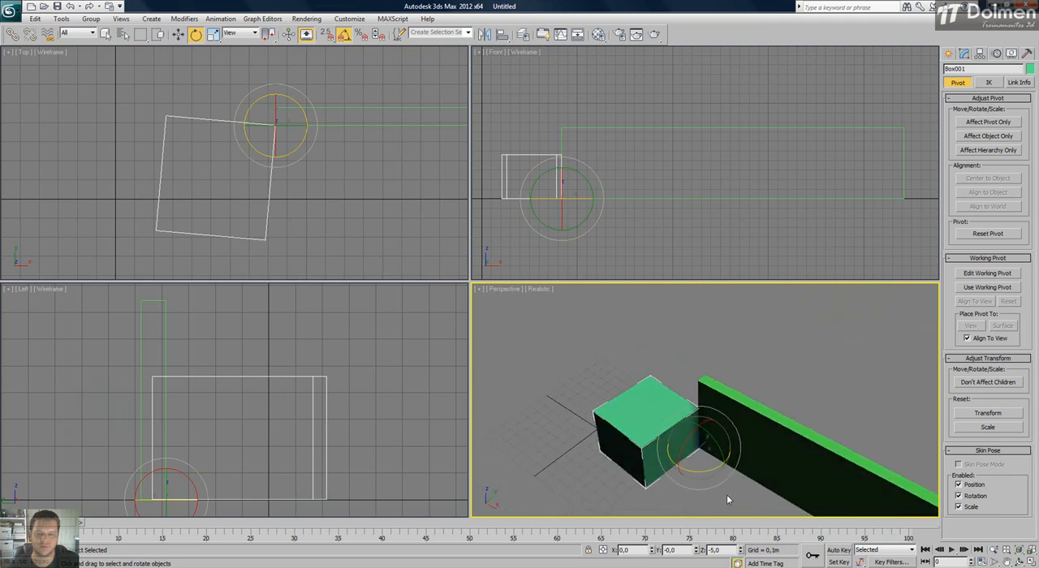
left_click_drag(703, 470, 725, 452)
key("w")
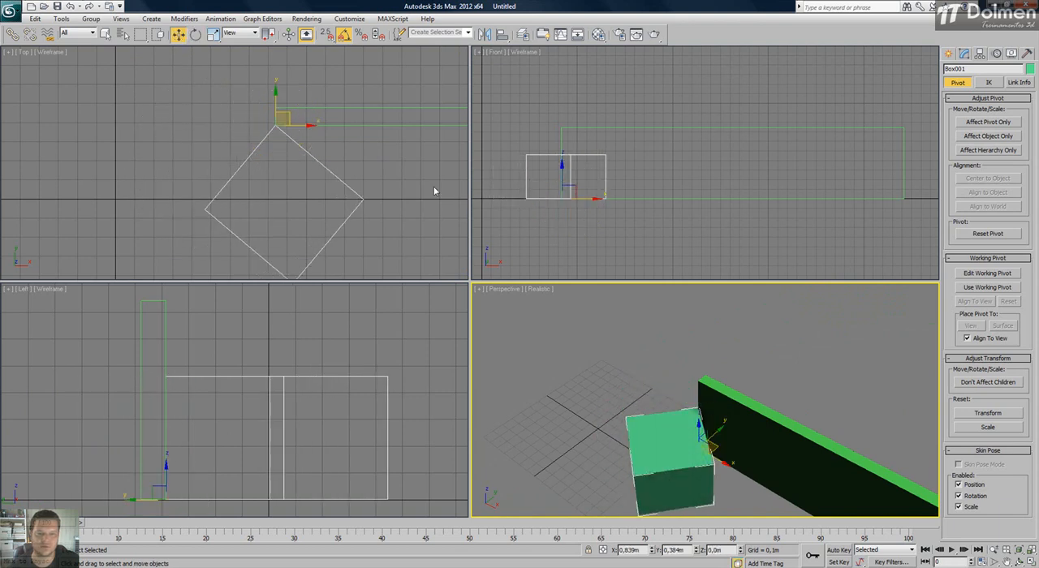
Center only the square box's pivot on the object, deselect the box, and leave pivot-only editing.
left_click(979, 123)
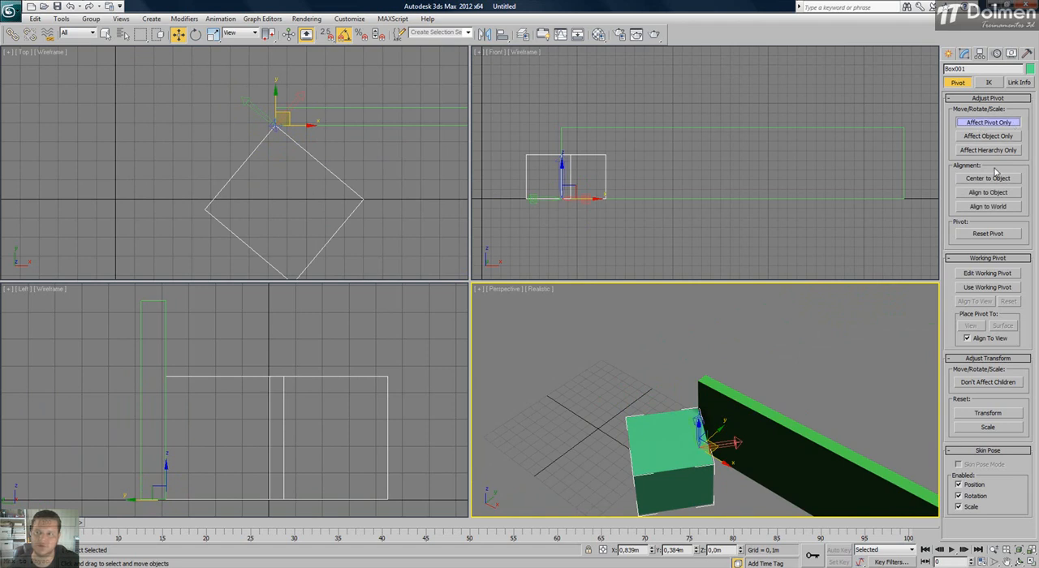
left_click(988, 177)
middle_click_drag(341, 202, 293, 182)
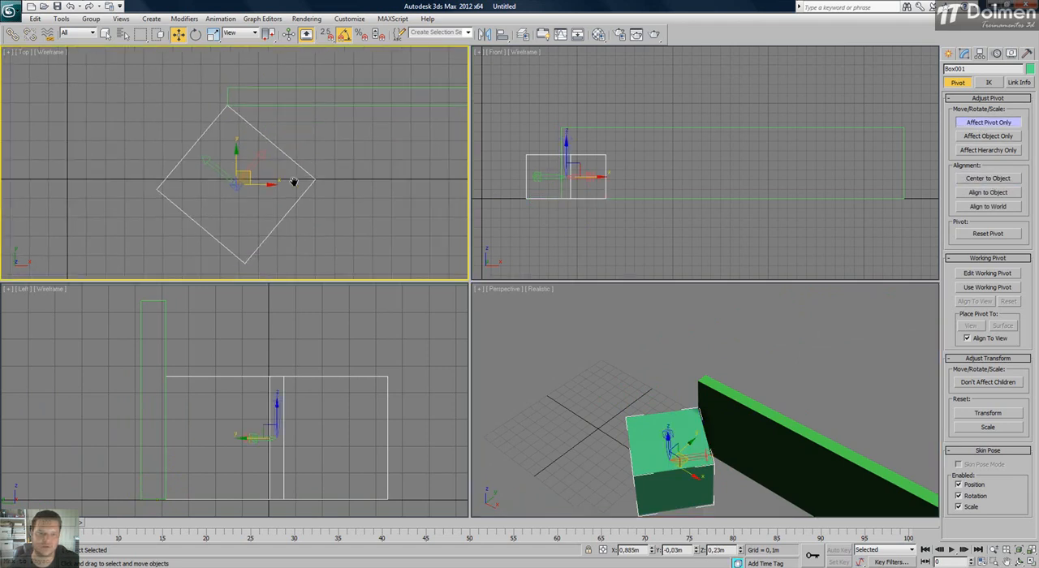
left_click(338, 192)
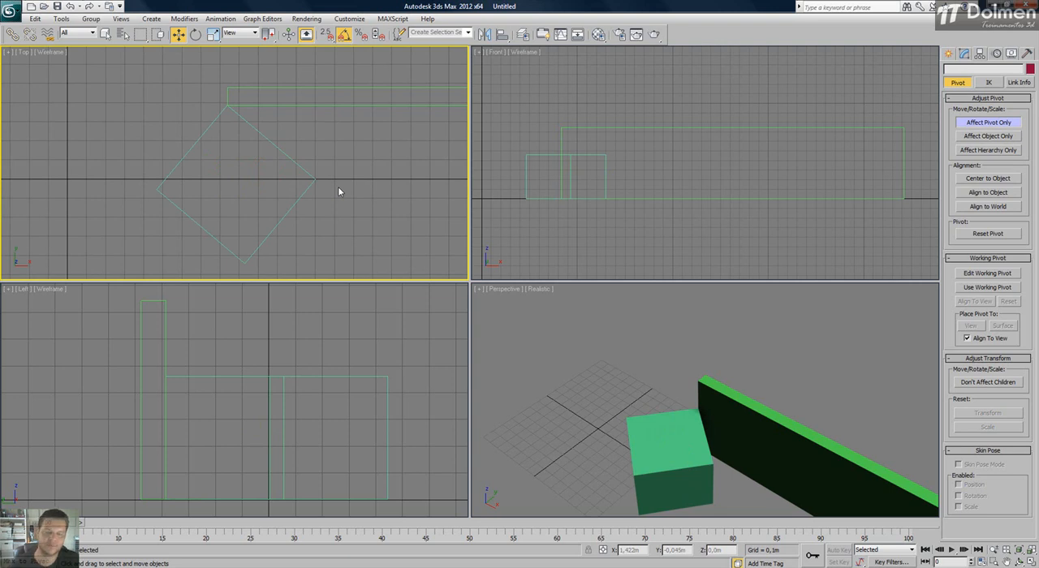
scroll(267, 172, "down", 5)
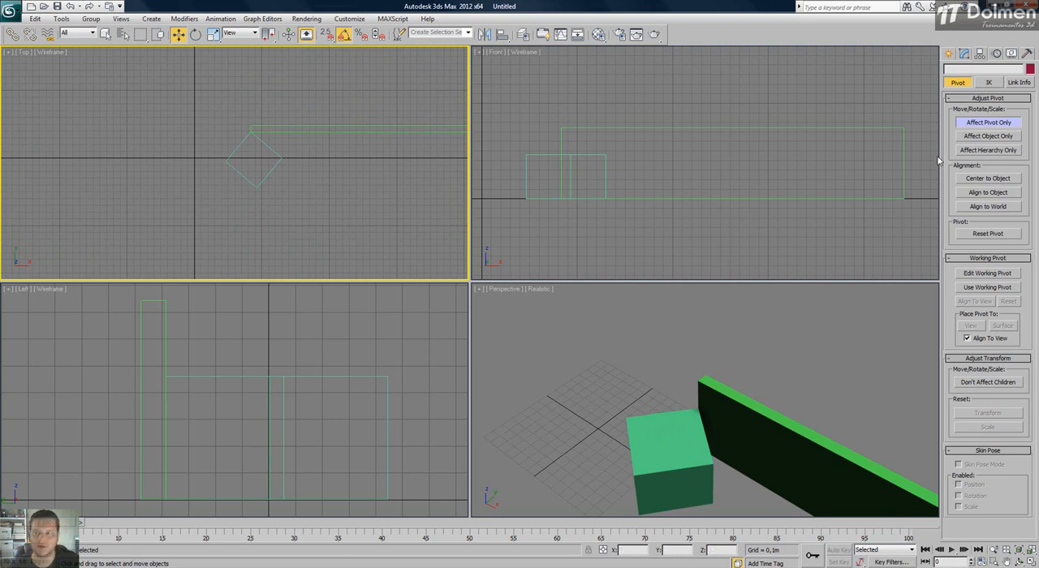
left_click(962, 124)
Create a box about 0.65 m long, 0.634 m wide and 0.465 m high in the Top view, below the long box.
middle_click_drag(340, 159, 219, 106)
left_click(949, 53)
left_click(978, 122)
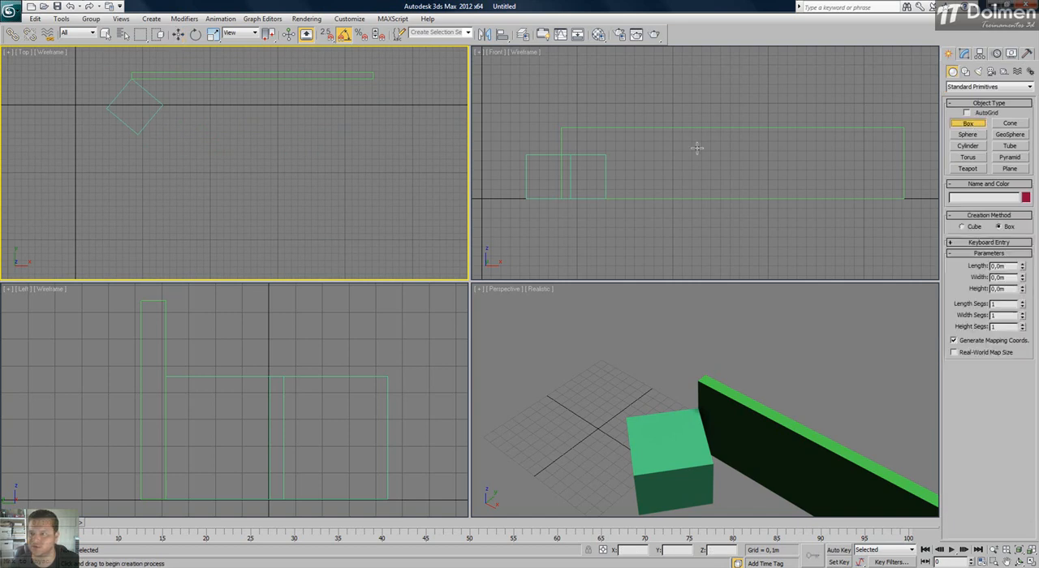
left_click_drag(231, 160, 273, 205)
left_click(272, 174)
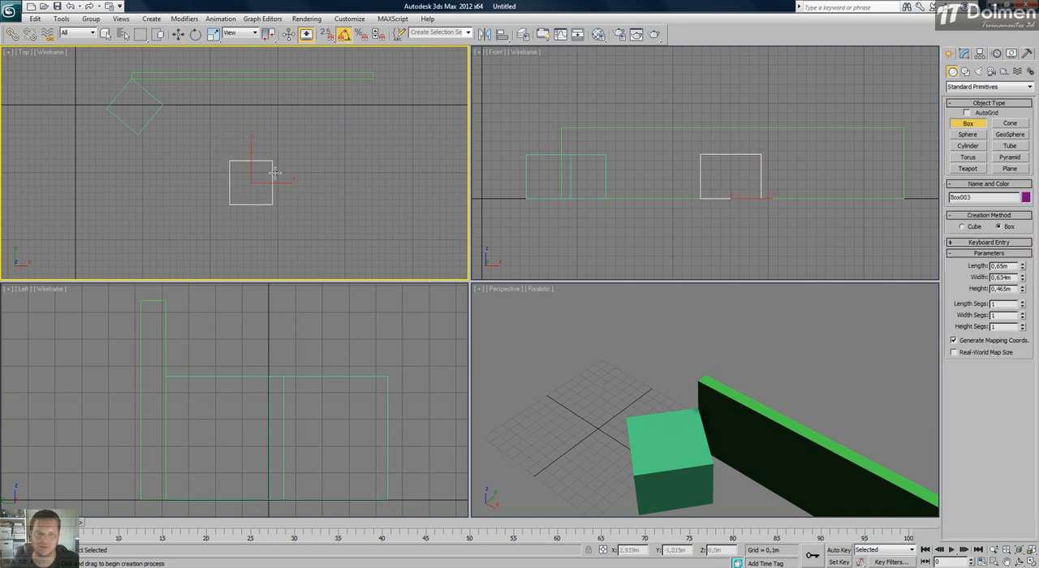
Clone the new box once along X as an independent copy, placing it at X 3.765 m.
key("w")
left_click_drag(278, 191, 356, 191, "shift")
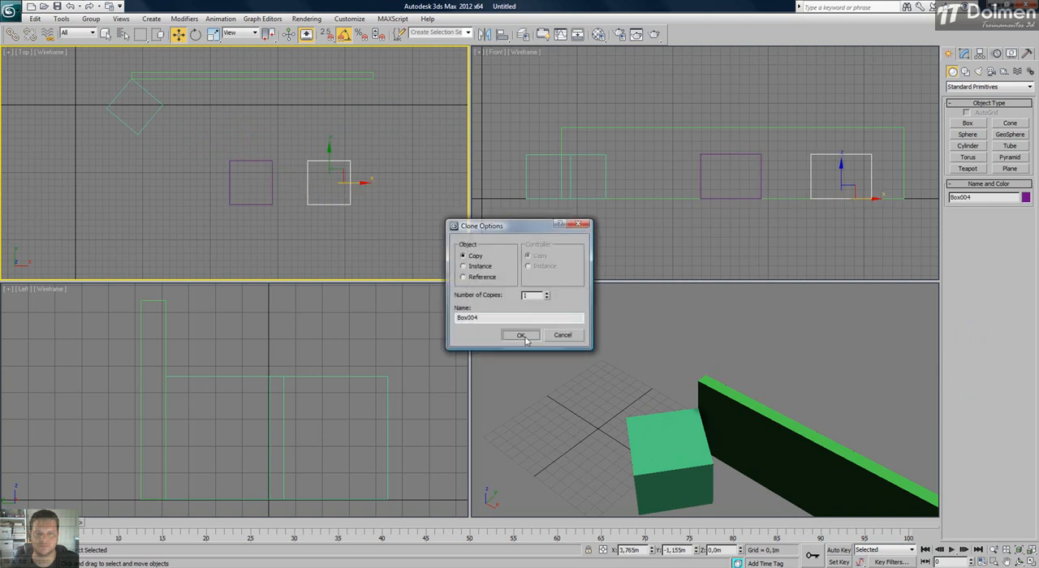
left_click(520, 334)
Select the new box and its copy together and group them under the default name.
left_click_drag(378, 147, 189, 235)
left_click(91, 19)
left_click(104, 33)
left_click(526, 306)
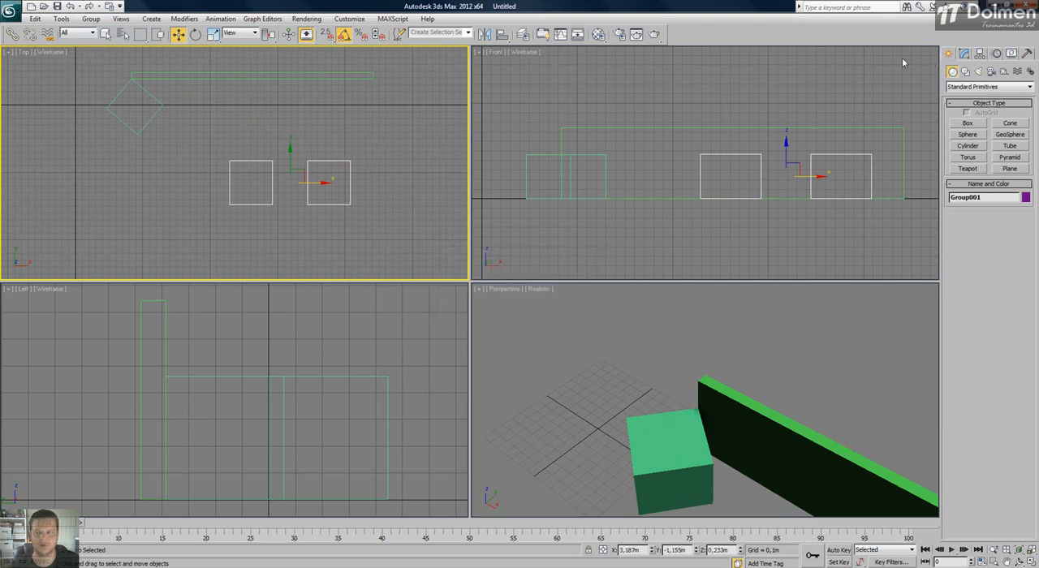
left_click(284, 187)
left_click(309, 184)
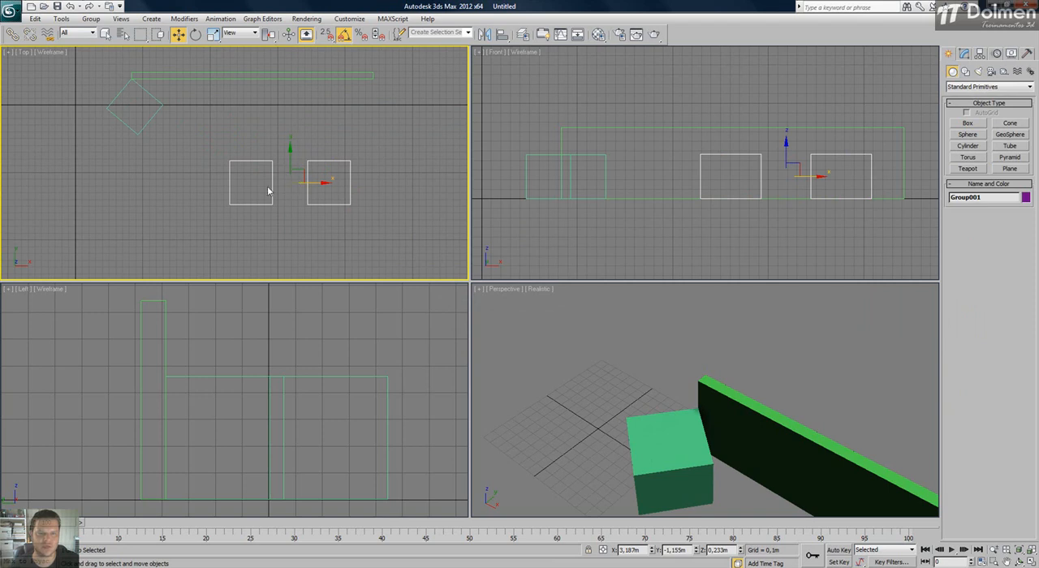
Set the Move tool's reference coordinate system to Local and try rotating the group of two boxes.
key("e")
left_click_drag(316, 160, 315, 110)
key("w")
left_click(243, 32)
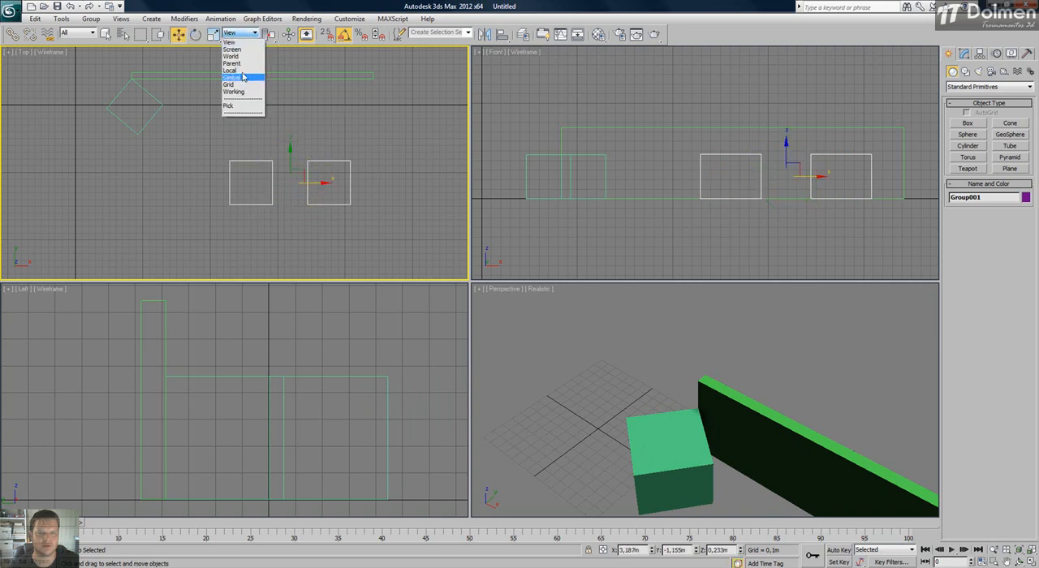
left_click(237, 71)
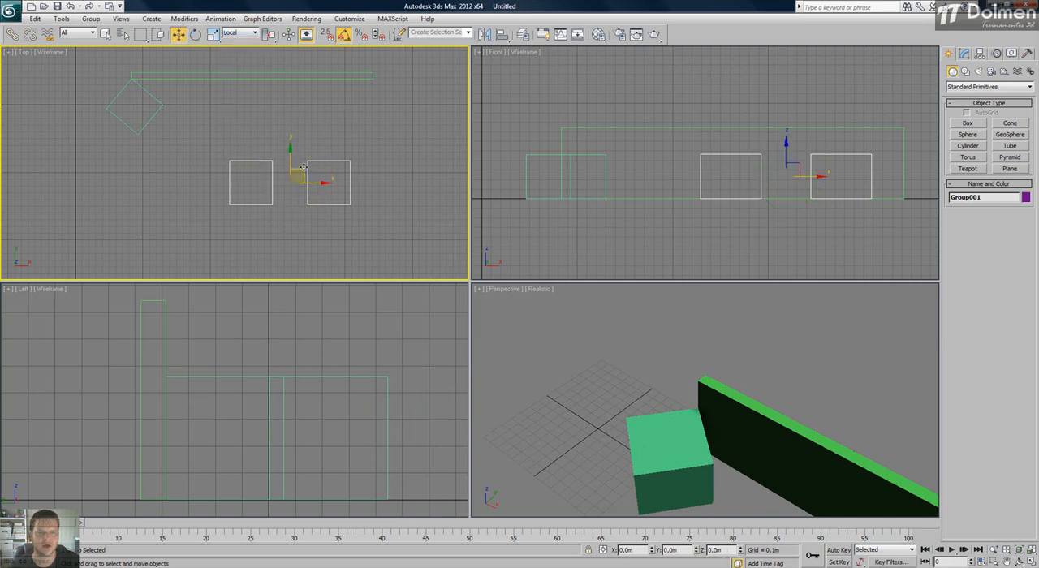
key("e")
mouse_move(313, 153)
left_mouse_down()
mouse_move(340, 182)
mouse_move(317, 127)
mouse_move(319, 137)
left_mouse_up()
key("w")
Clone the group along X by 2.52 m as a single copy beside the original pair.
middle_click_drag(319, 137, 238, 127)
left_click_drag(235, 179, 403, 177, "shift")
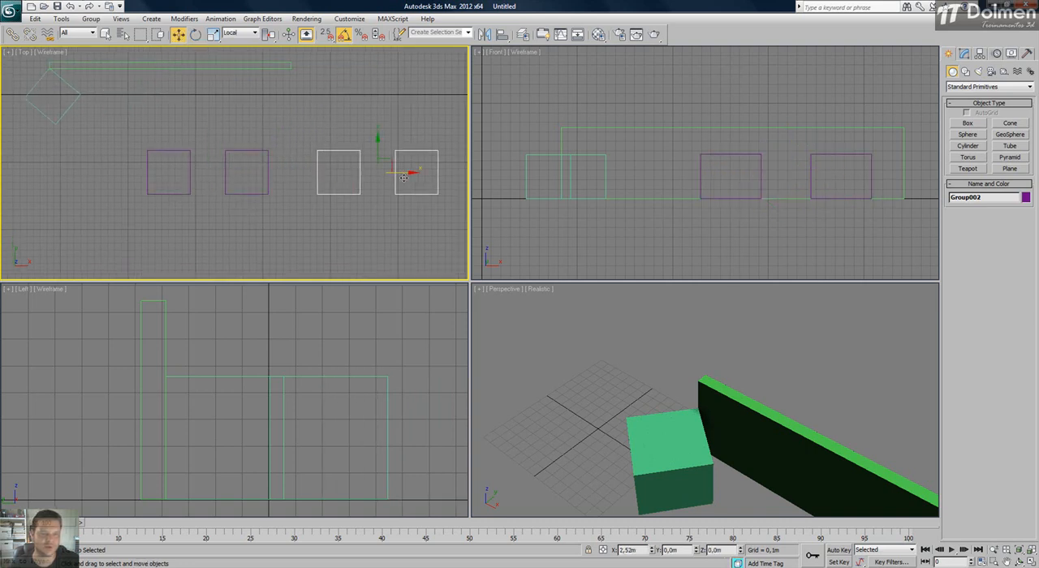
left_click(531, 336)
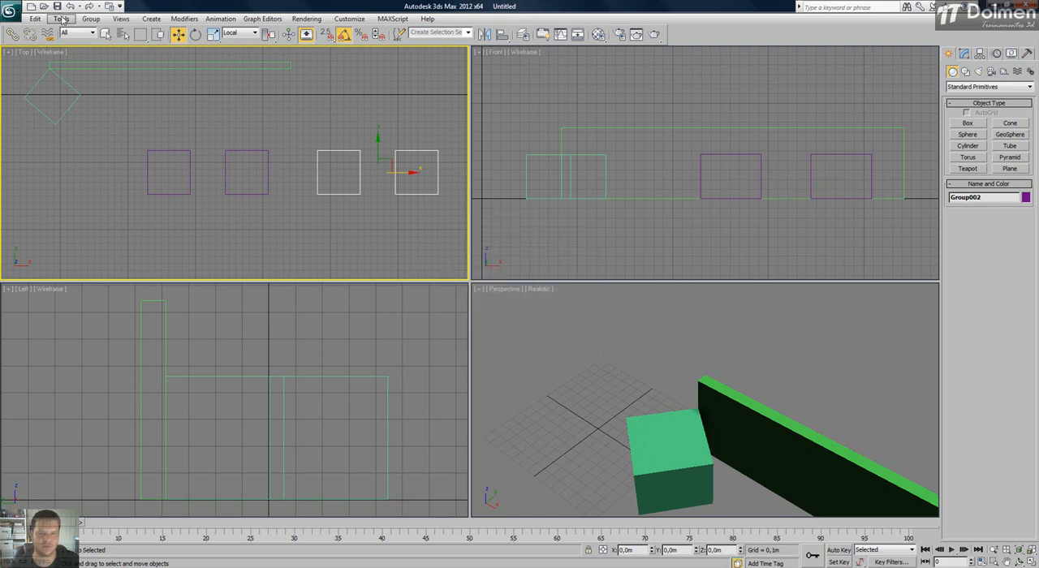
Ungroup the copied pair and select both of its boxes.
left_click(90, 18)
left_click(102, 44)
left_click(263, 127)
left_click_drag(461, 140, 349, 174)
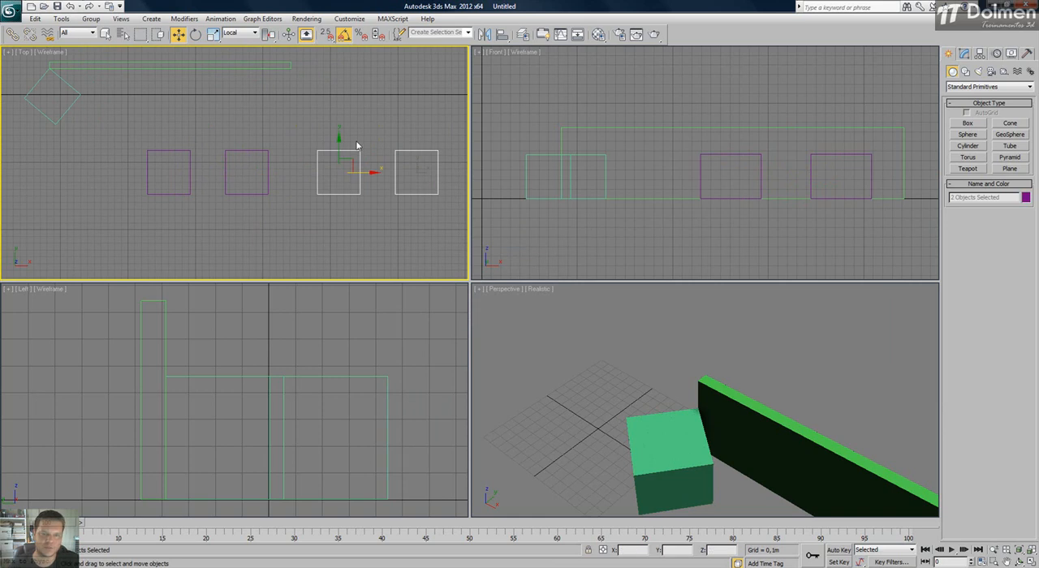
Set the Rotate tool's coordinate system to Local and try rotating the two ungrouped boxes by -15° about their own pivots.
key("e")
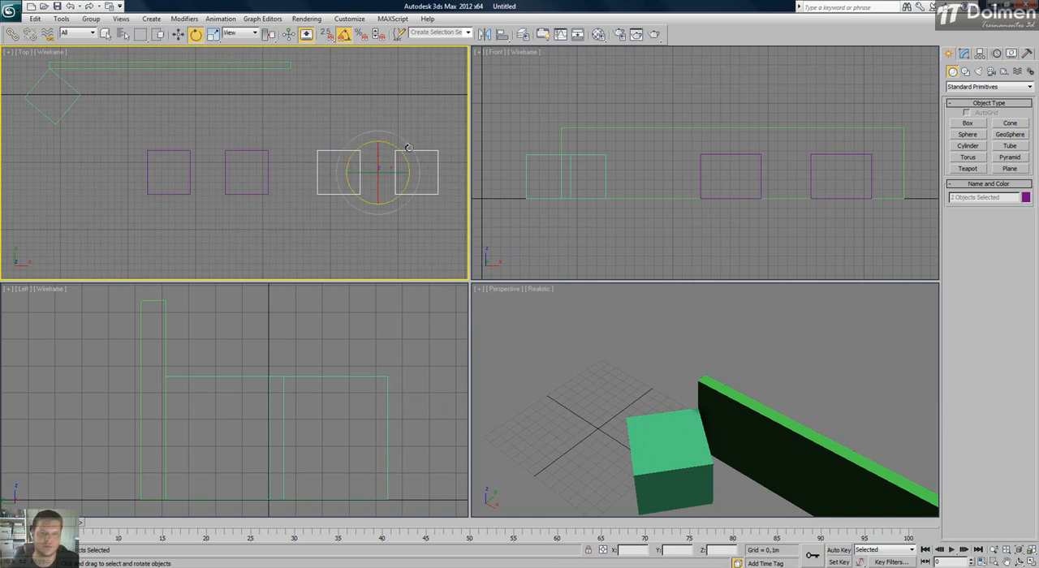
left_click(253, 33)
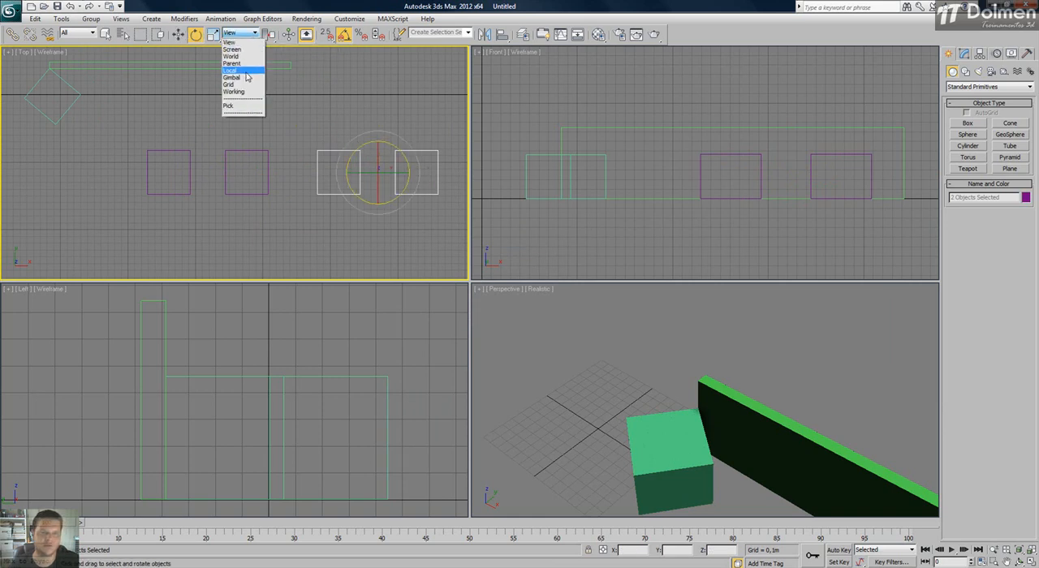
left_click(244, 71)
left_click_drag(301, 150, 310, 129)
left_click_drag(308, 152, 305, 145)
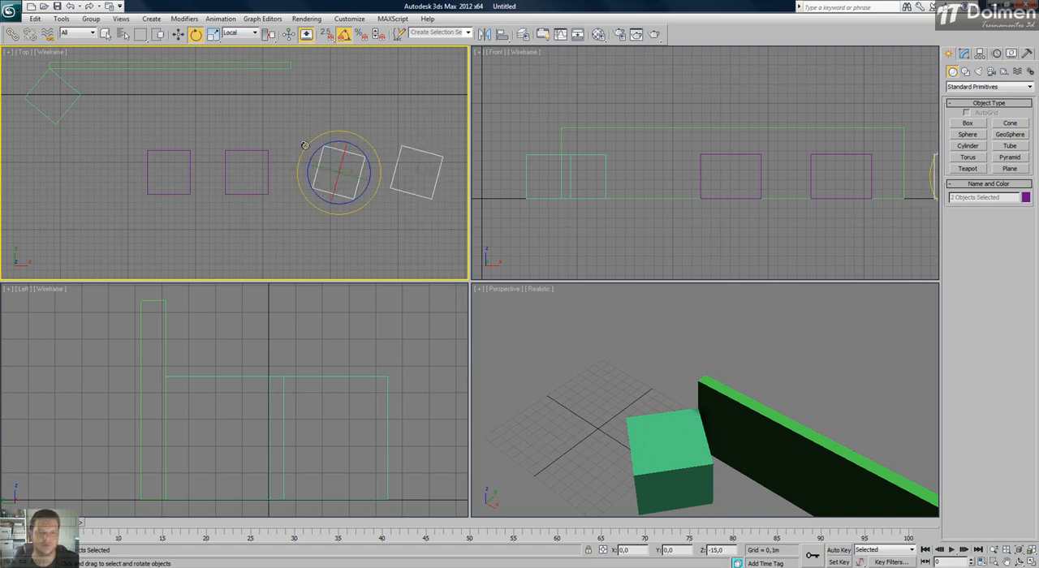
right_click(304, 146)
Delete the two ungrouped boxes and select the remaining group.
left_click(247, 151)
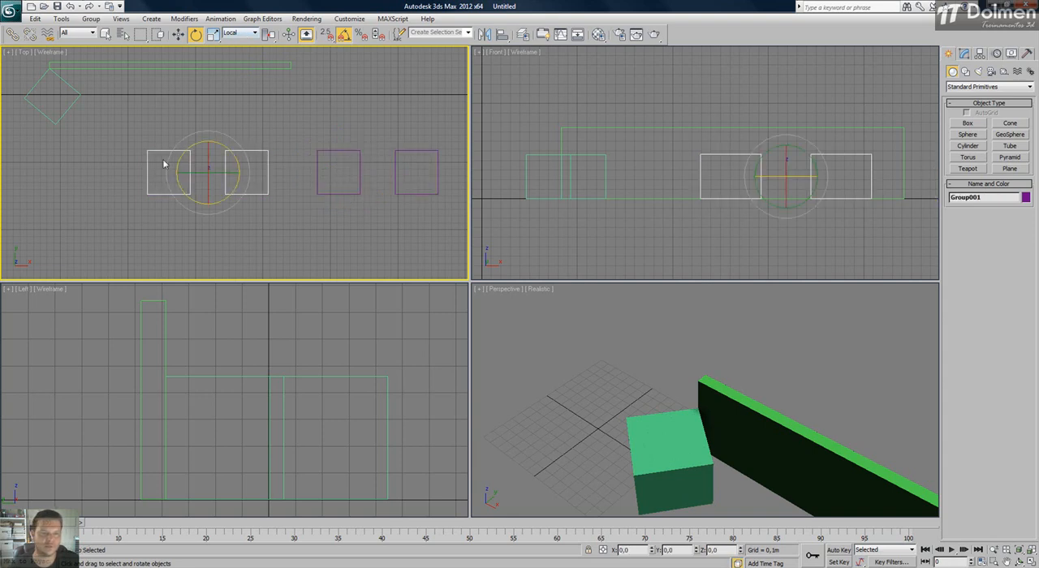
left_click_drag(170, 164, 215, 175)
key("w")
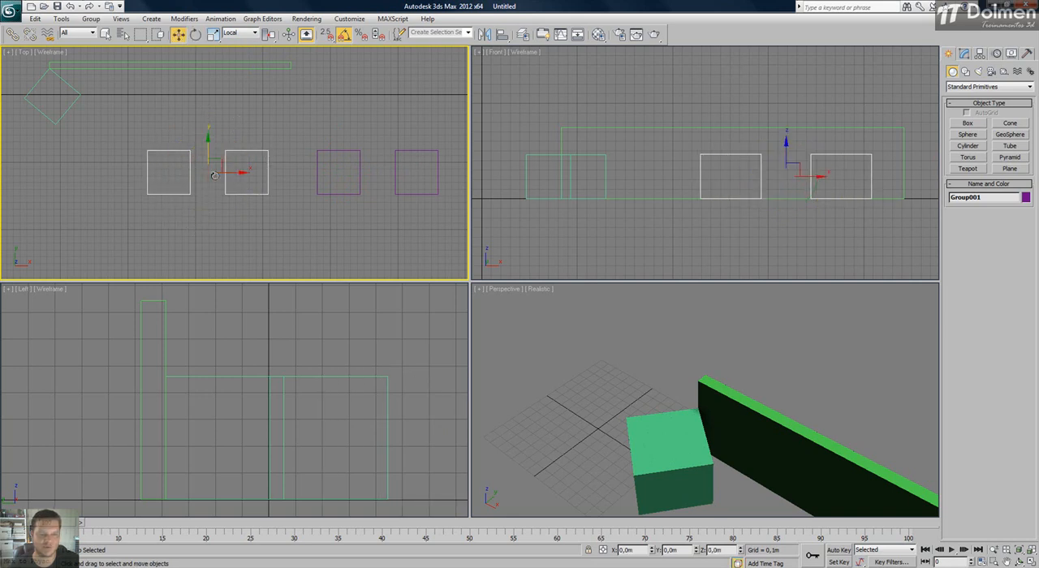
left_click_drag(433, 140, 339, 190)
left_click(315, 176)
left_click_drag(268, 130, 154, 200)
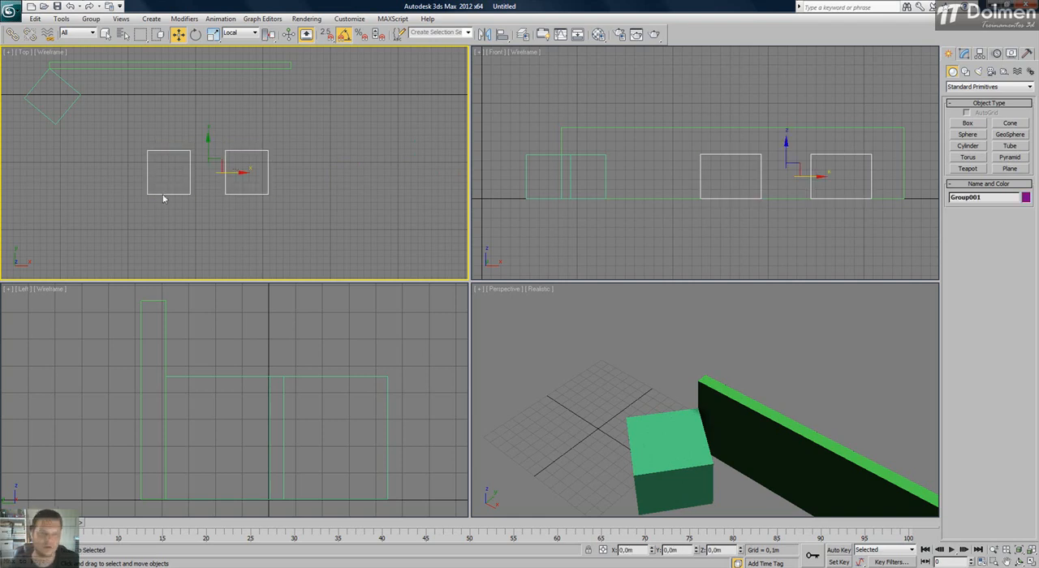
Move only the group's pivot along Y to a point below the two boxes, and leave pivot-only editing.
left_click(979, 53)
left_click(988, 123)
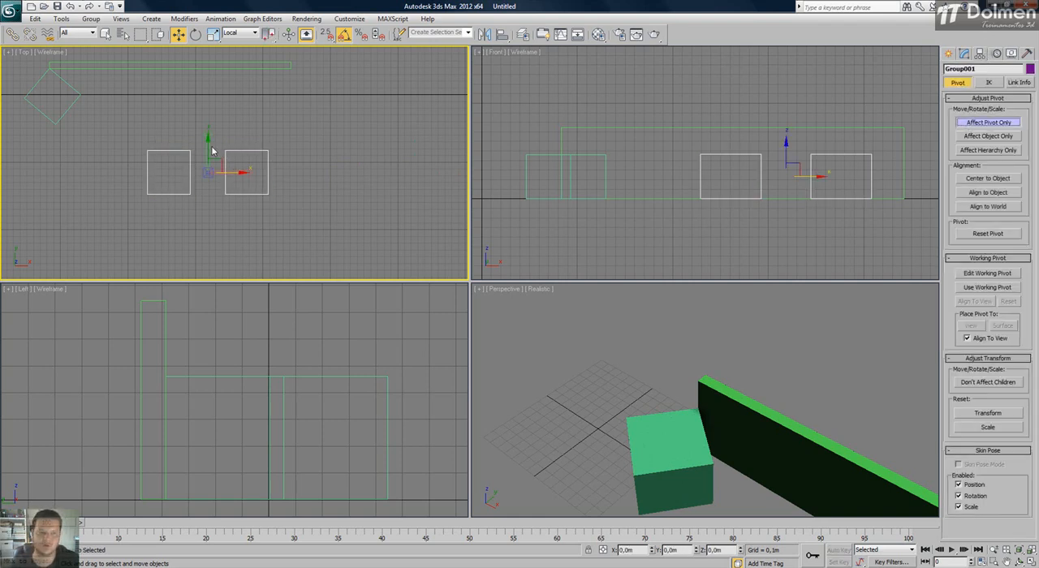
left_click_drag(209, 146, 209, 207)
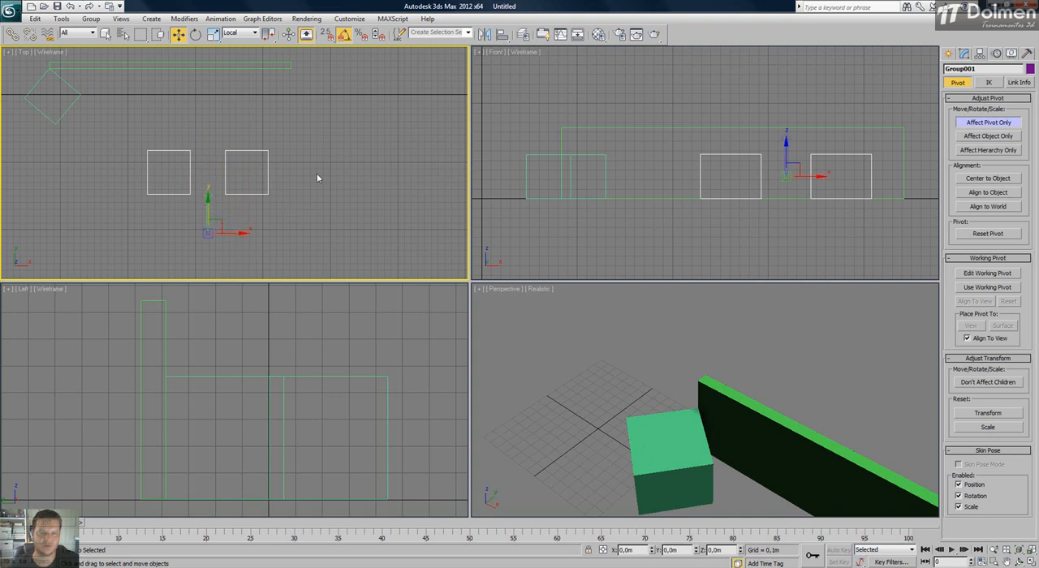
left_click(984, 122)
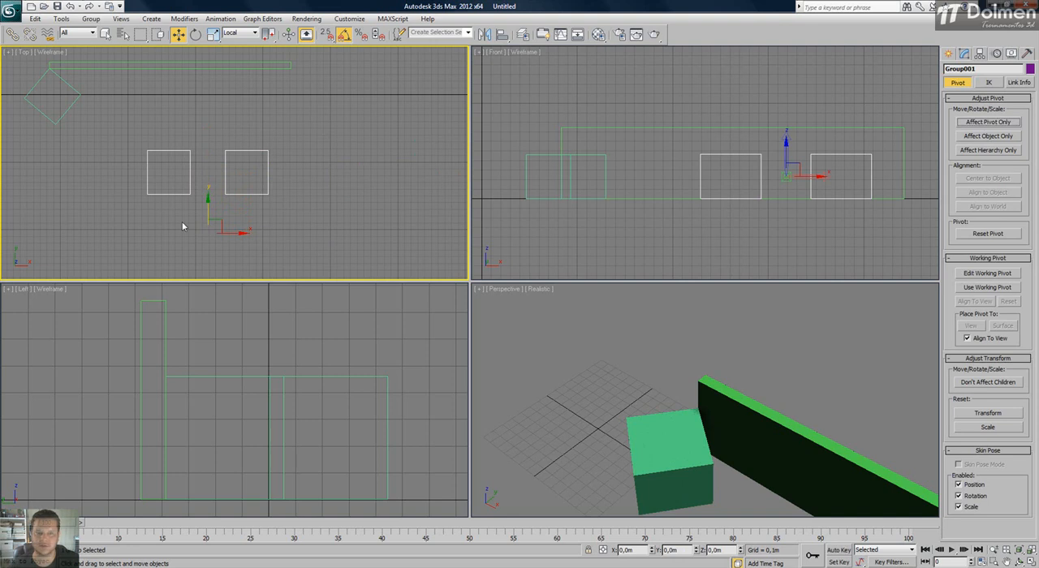
Rotate the group about its offset pivot in the Top view.
key("e")
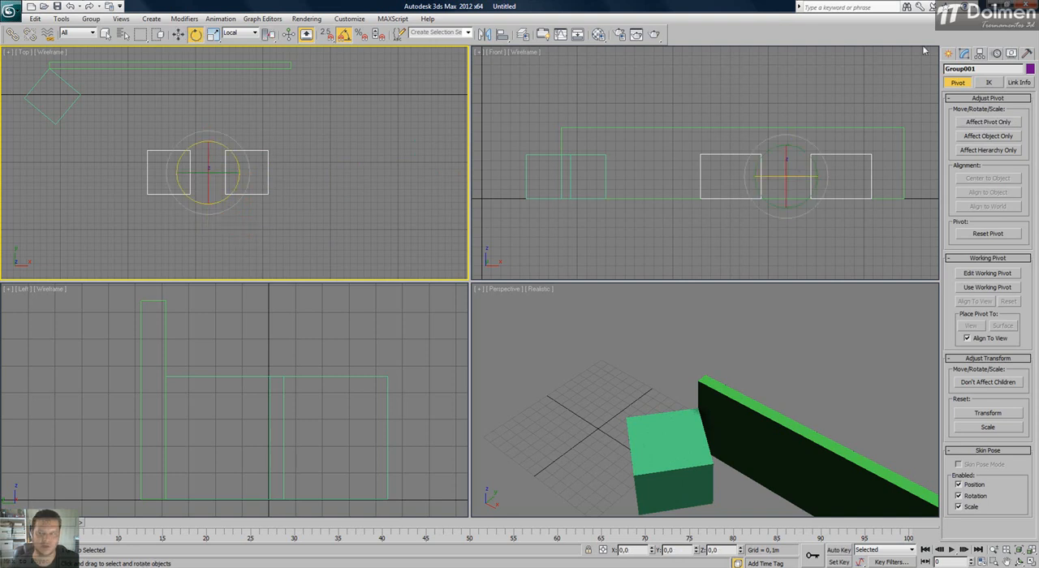
left_click(998, 121)
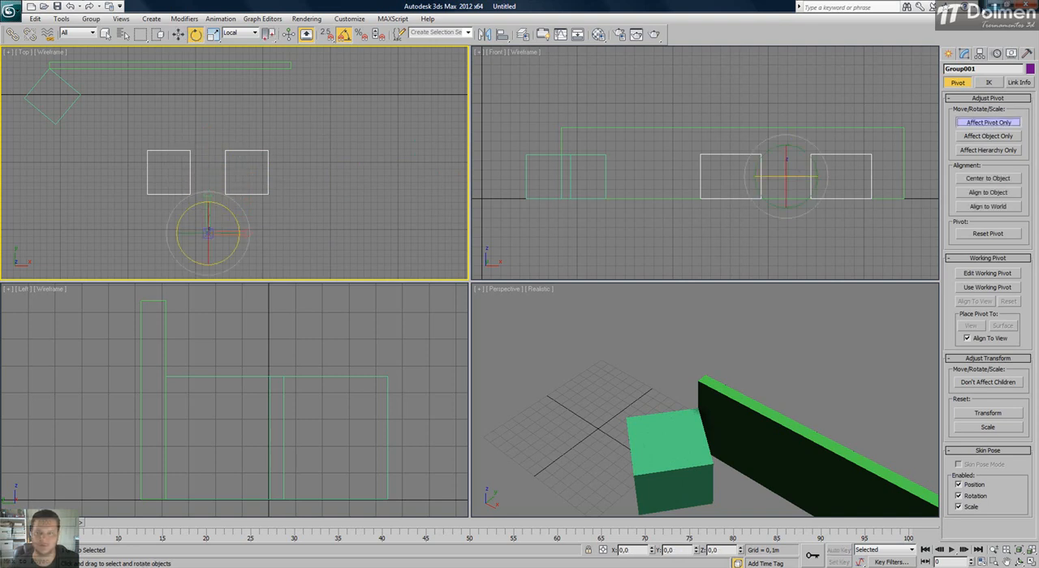
left_click(950, 54)
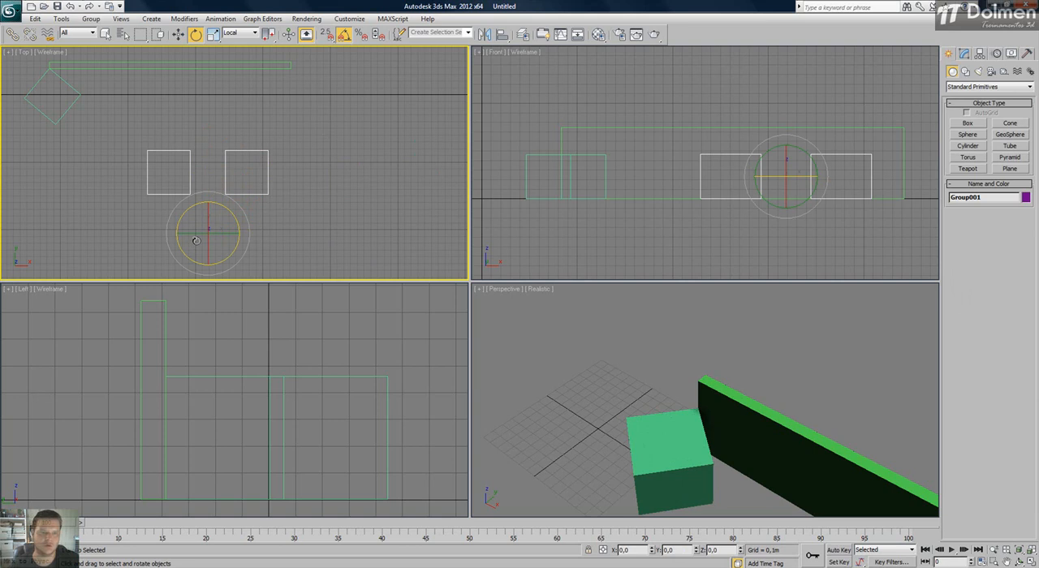
middle_click_drag(204, 230, 243, 203)
scroll(239, 142, "up", 2)
left_click_drag(289, 199, 317, 191)
Delete the box group and all remaining boxes, and reset the view of the empty scene.
left_click(364, 95)
left_click_drag(382, 74, 143, 259)
key("Delete")
scroll(387, 134, "down", 4)
middle_click_drag(371, 80, 362, 138)
scroll(362, 139, "down", 2)
middle_click_drag(306, 109, 302, 129)
left_click_drag(367, 92, 208, 186)
key("Delete")
key("z")
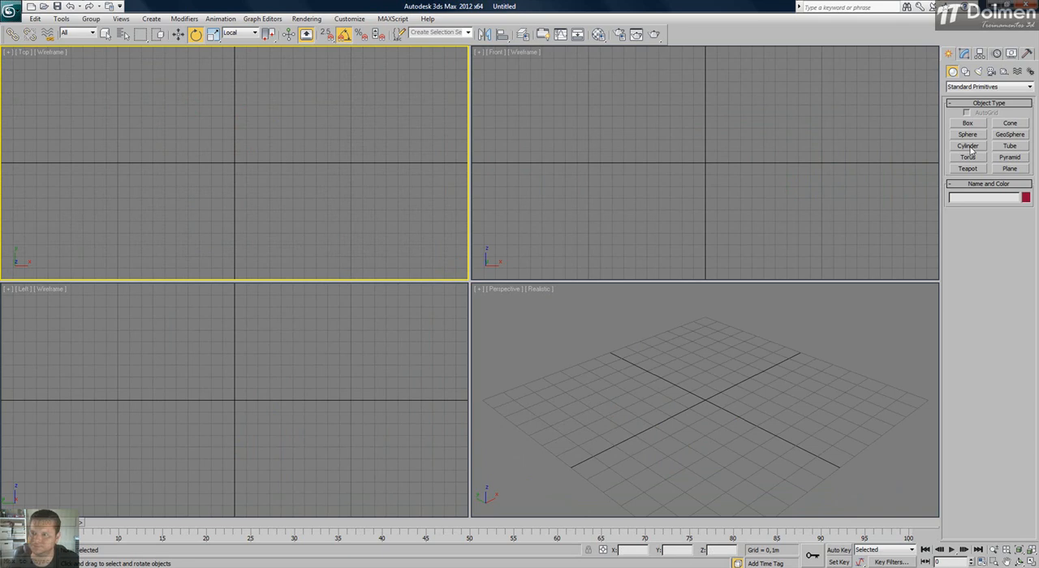
Create a tabletop cylinder at the origin, about 0.517 m in radius and 0.019 m high, and raise it along Z.
left_click(967, 146)
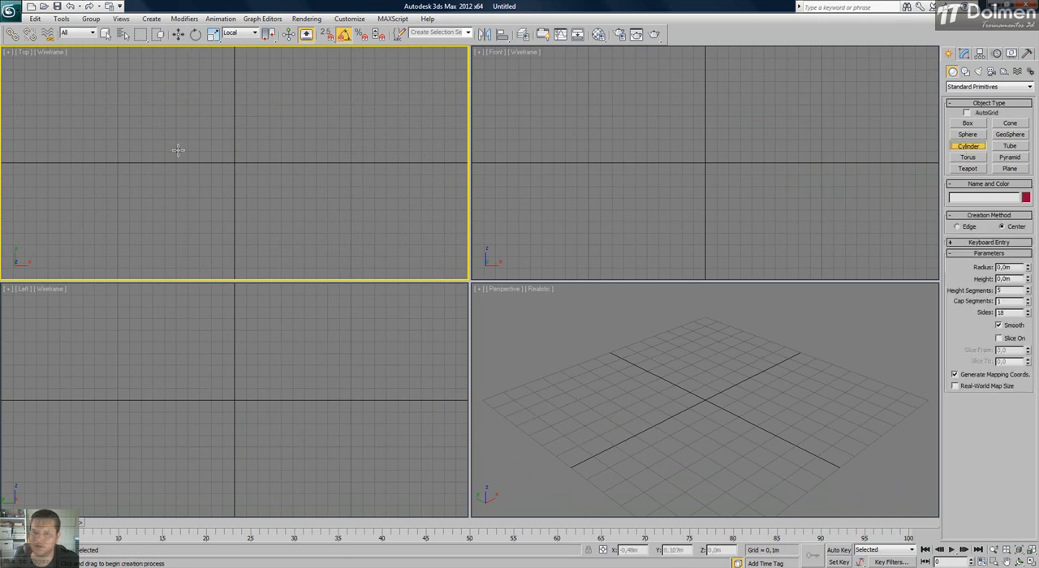
left_click_drag(234, 162, 249, 104)
left_click(249, 102)
right_click(705, 138)
key("e")
key("w")
left_click_drag(705, 142, 705, 99)
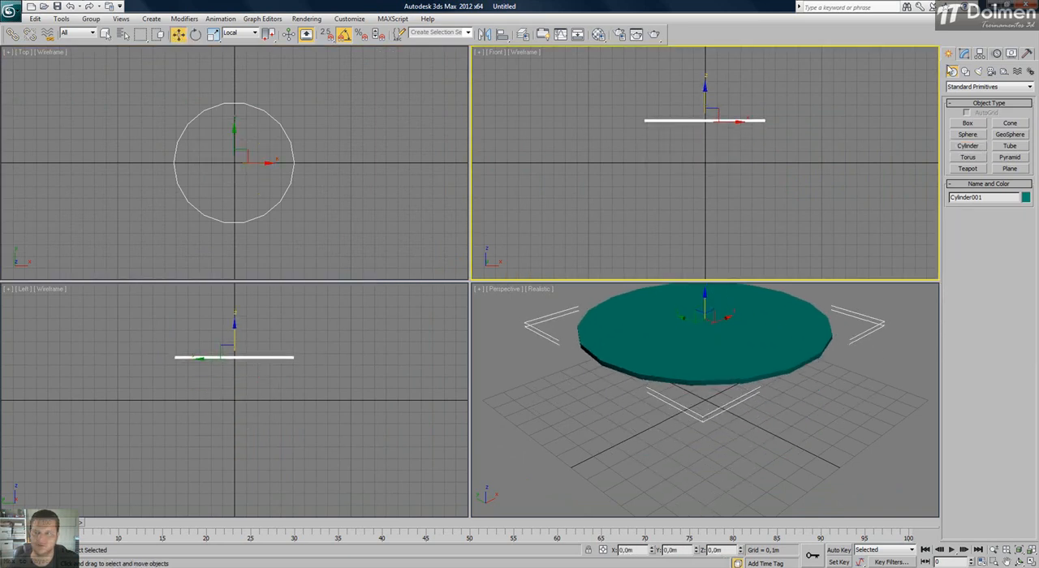
Create a leg cylinder at the origin beneath the tabletop, about 0.112 m in radius and 0.357 m high.
left_click(972, 147)
left_click_drag(234, 162, 246, 163)
left_click_drag(244, 123, 250, 108)
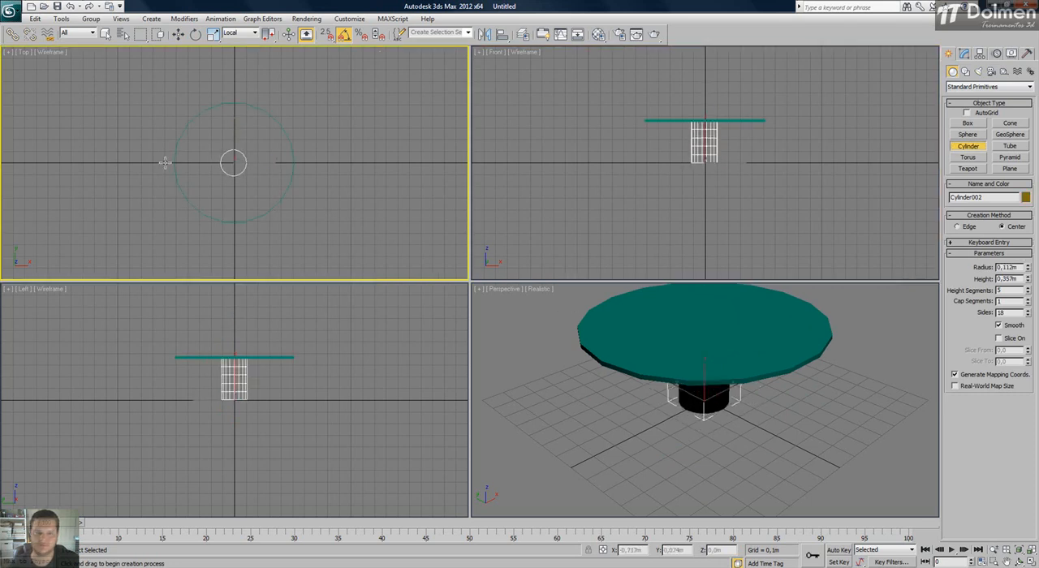
Create a base cylinder under the leg, about 0.25 m in radius and 0.005 m high, and set the Perspective view to Shaded.
left_click_drag(234, 162, 243, 134)
left_click(557, 289)
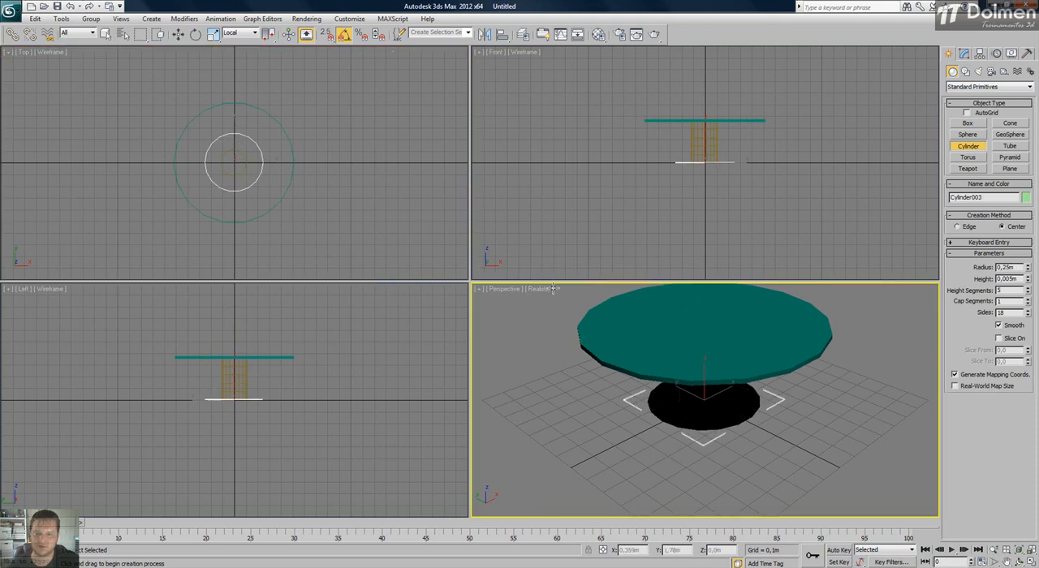
left_click(543, 289)
left_click(572, 317)
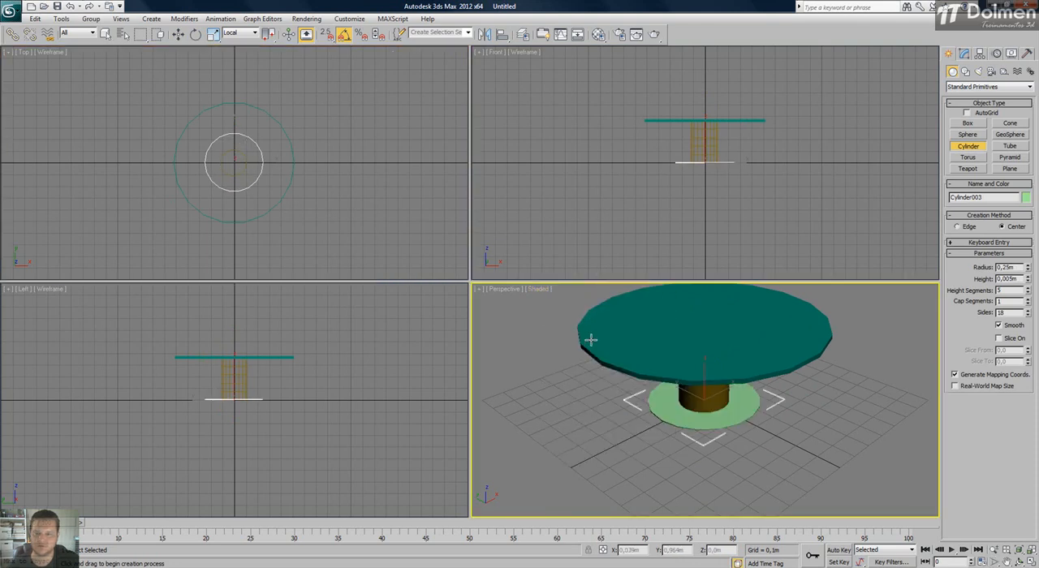
Increase the tabletop cylinder's number of sides for a rounder outline, and view the table from above.
key("w")
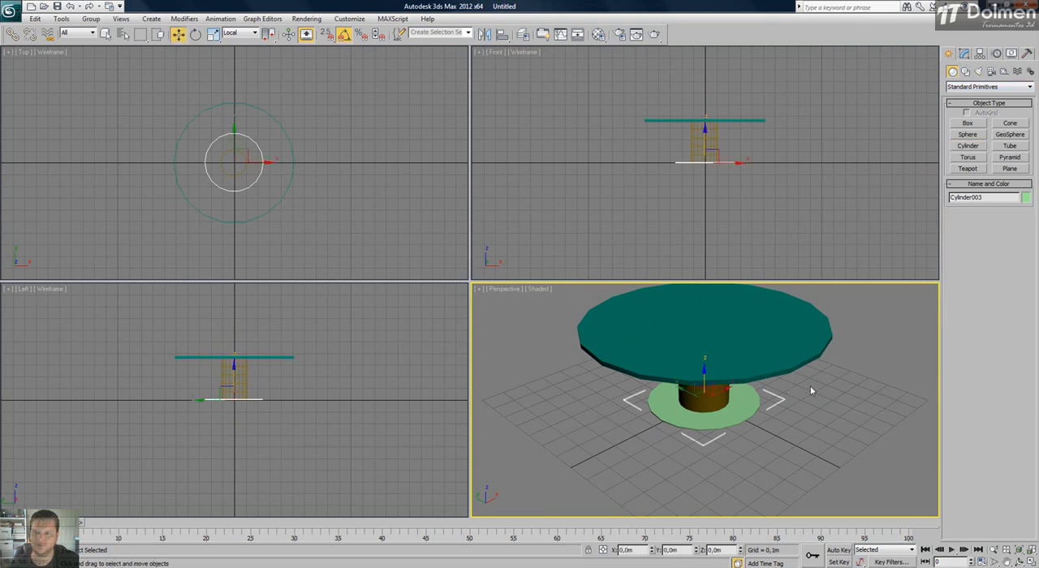
left_click(769, 333)
left_click(964, 53)
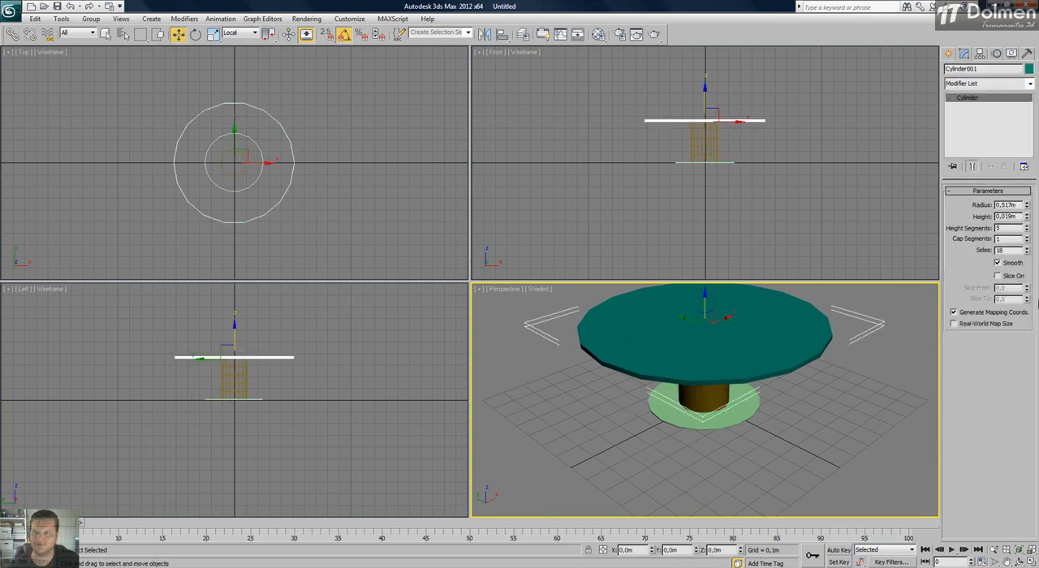
left_click(817, 421)
middle_click_drag(739, 432, 689, 439)
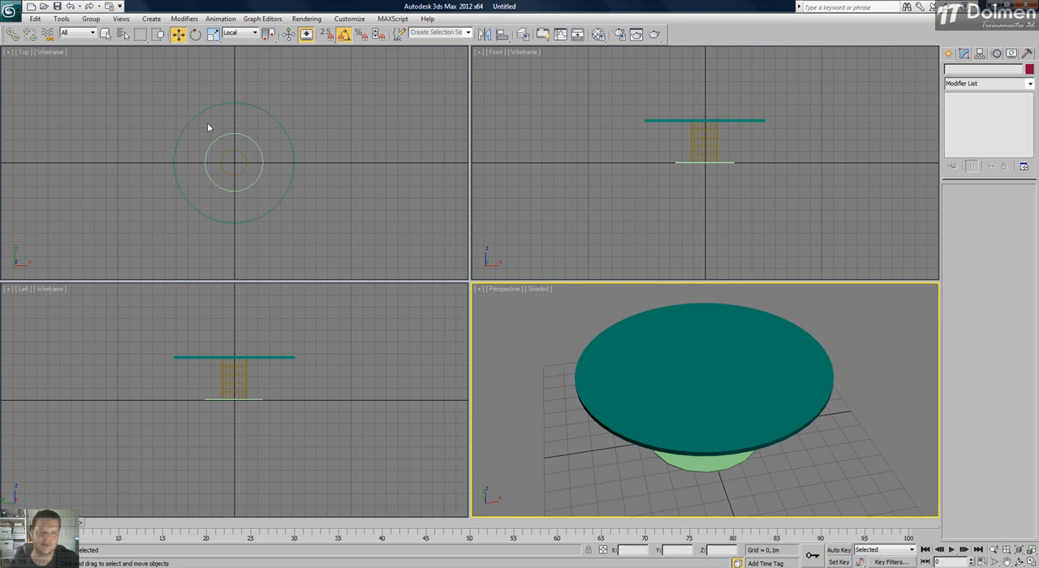
Create a seat box beside the table in the Top view, about 0.311 × 0.334 × 0.274 m, and align it with the table's centre.
left_click(947, 54)
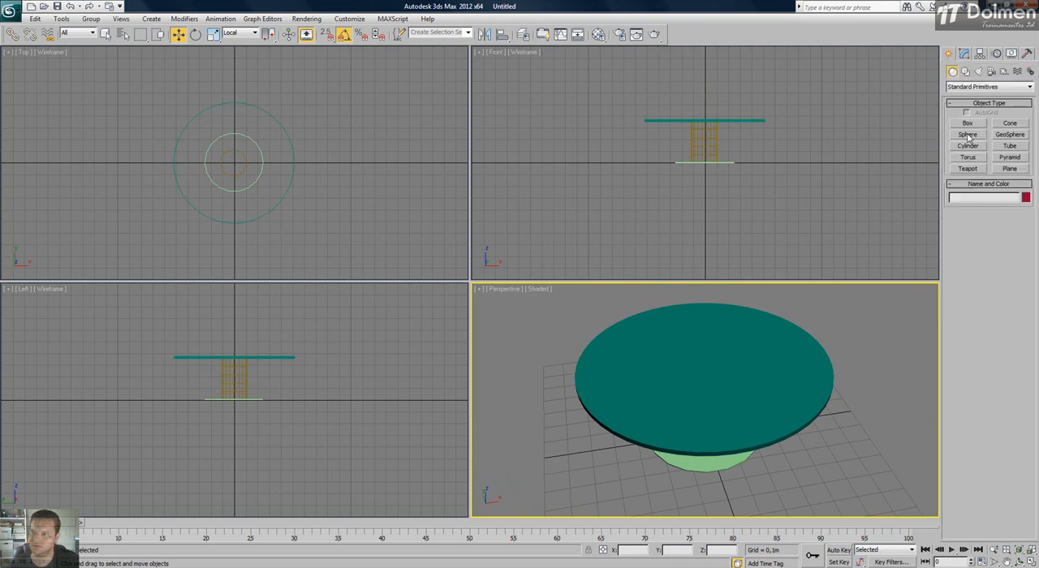
left_click(967, 124)
middle_click_drag(206, 88, 222, 127)
left_click_drag(233, 138, 273, 101)
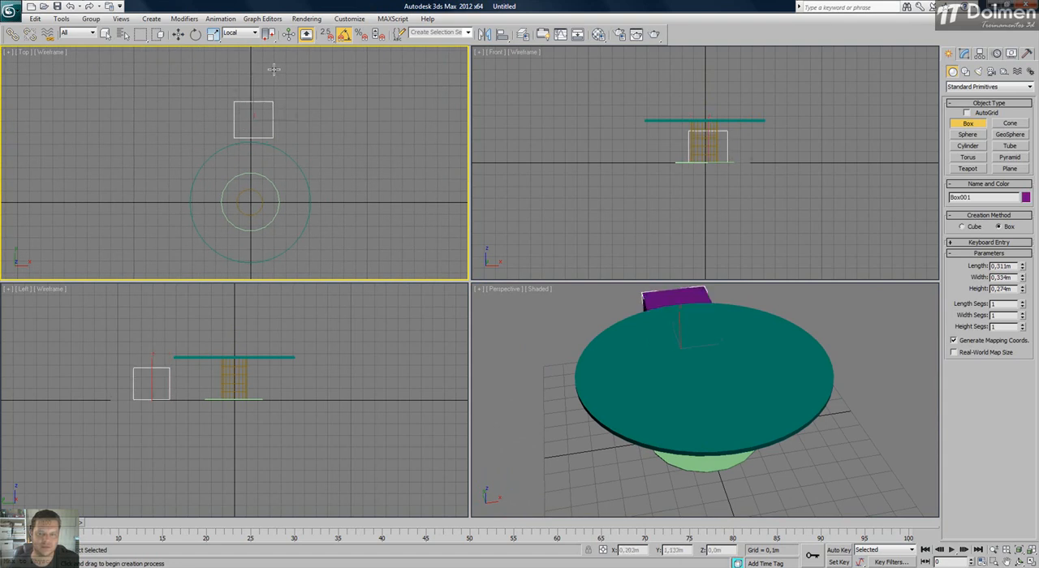
key("w")
left_click_drag(266, 109, 261, 110)
scroll(589, 309, "down", 5)
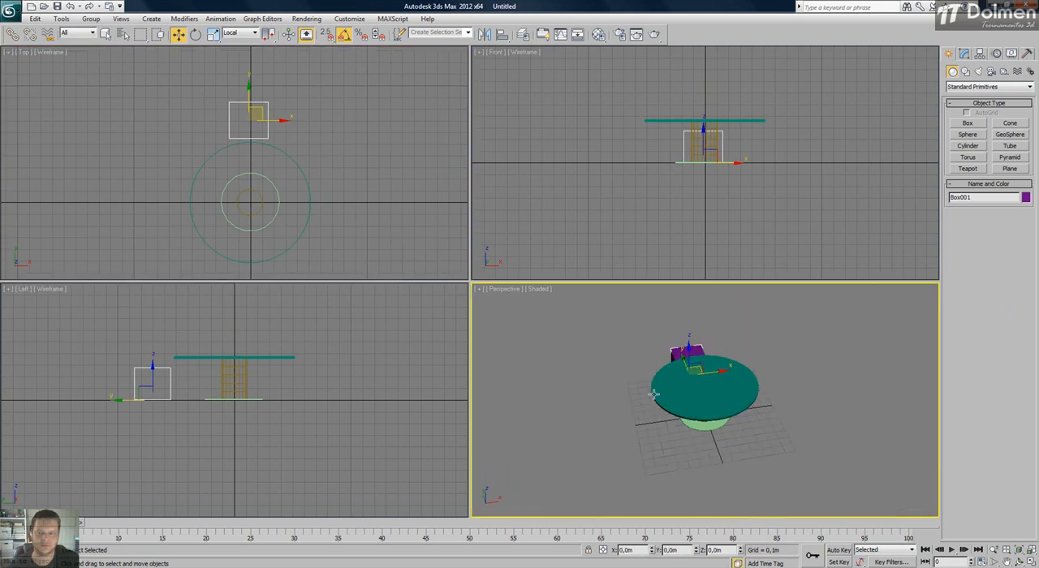
middle_click_drag(654, 393, 715, 411)
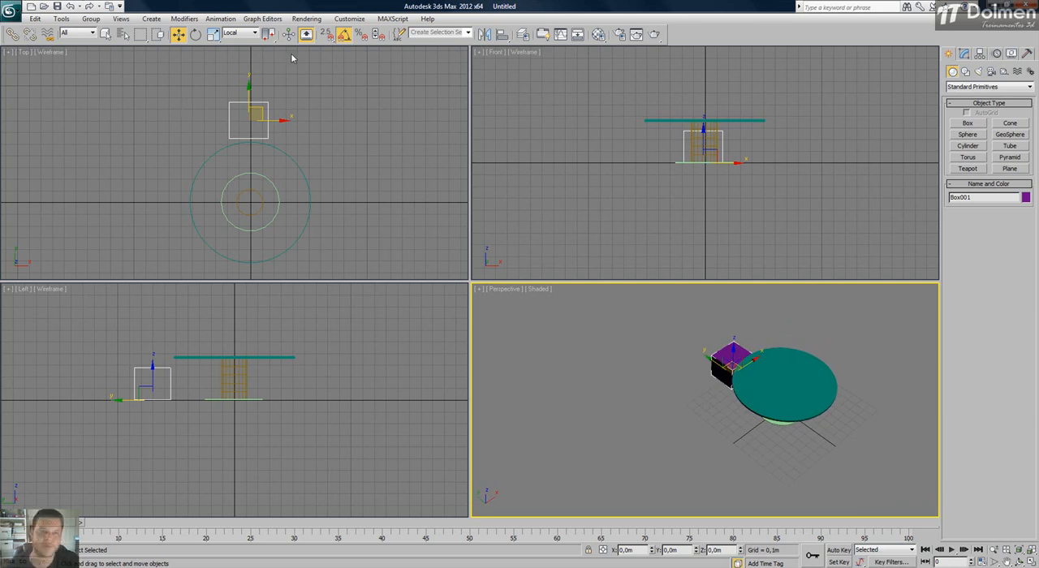
middle_click_drag(281, 189, 281, 179)
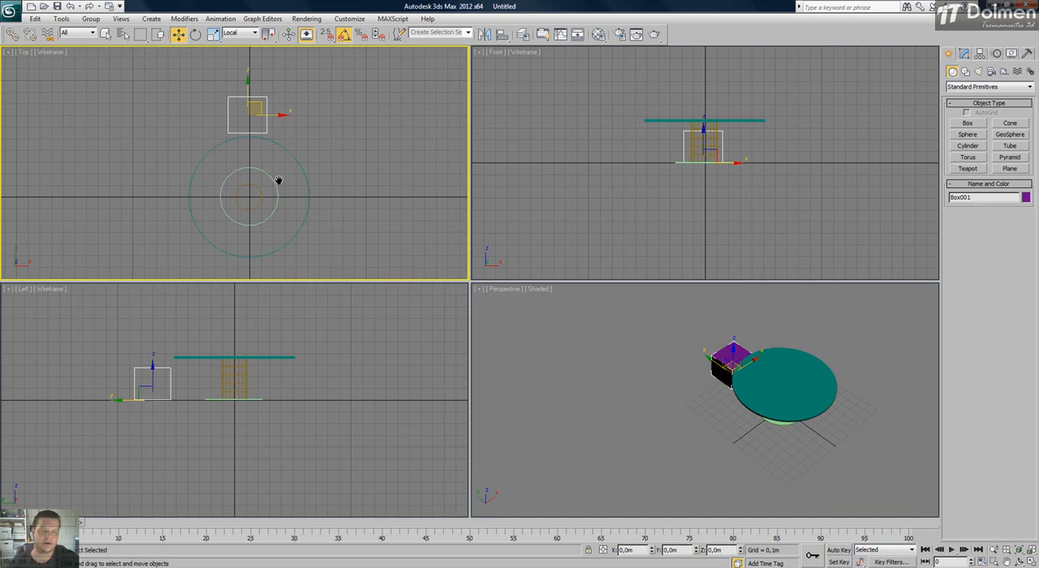
Maximize the Top view and change the colour of the three table cylinders to dark blue.
left_click(1031, 560)
middle_click_drag(484, 295, 422, 250)
scroll(545, 281, "down", 3)
left_click_drag(594, 274, 323, 335)
left_click(1025, 198)
left_click(563, 283)
left_click(574, 348)
left_click(603, 220)
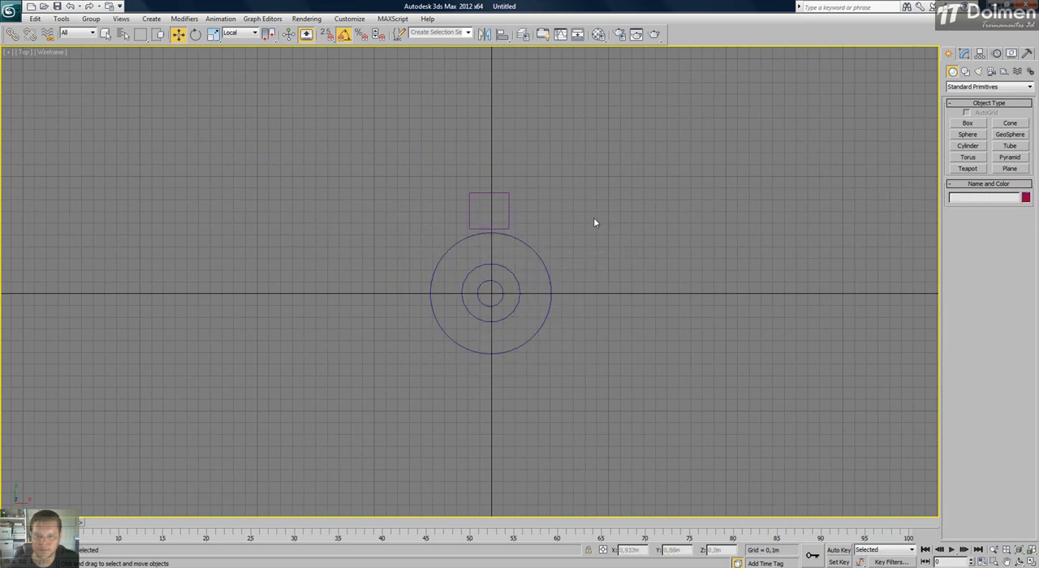
Move only the seat box's pivot to the centre of the table, and leave pivot editing ready to rotate the box.
scroll(551, 261, "up", 2)
left_click(466, 167)
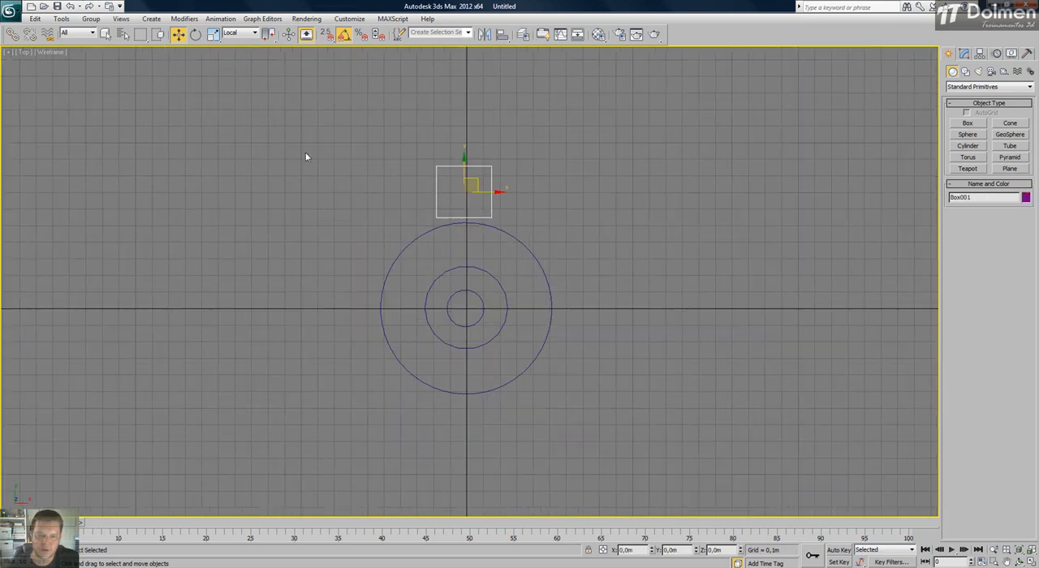
left_click(979, 55)
left_click(988, 123)
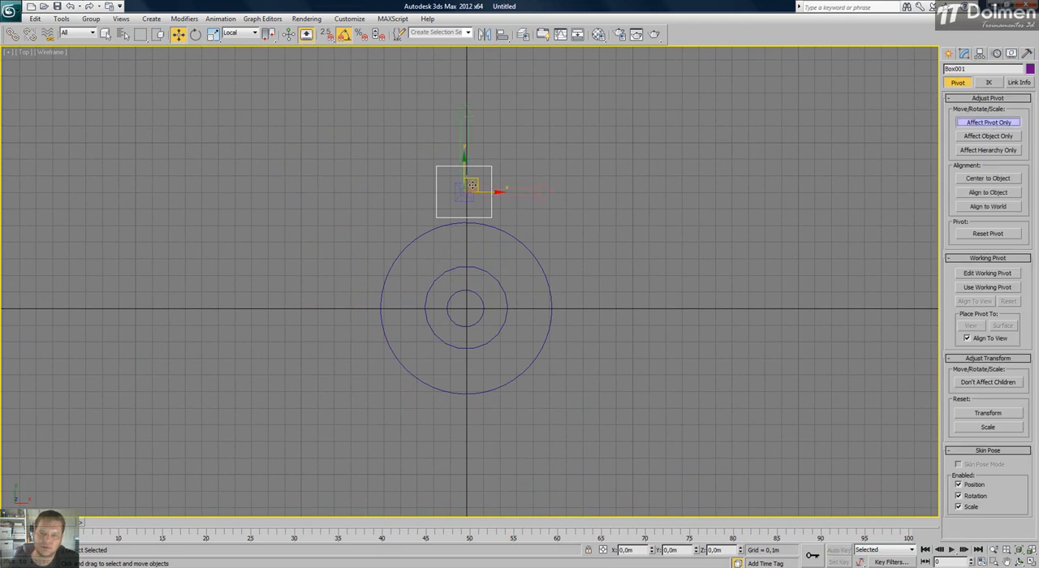
left_click_drag(475, 178, 465, 307)
key("s")
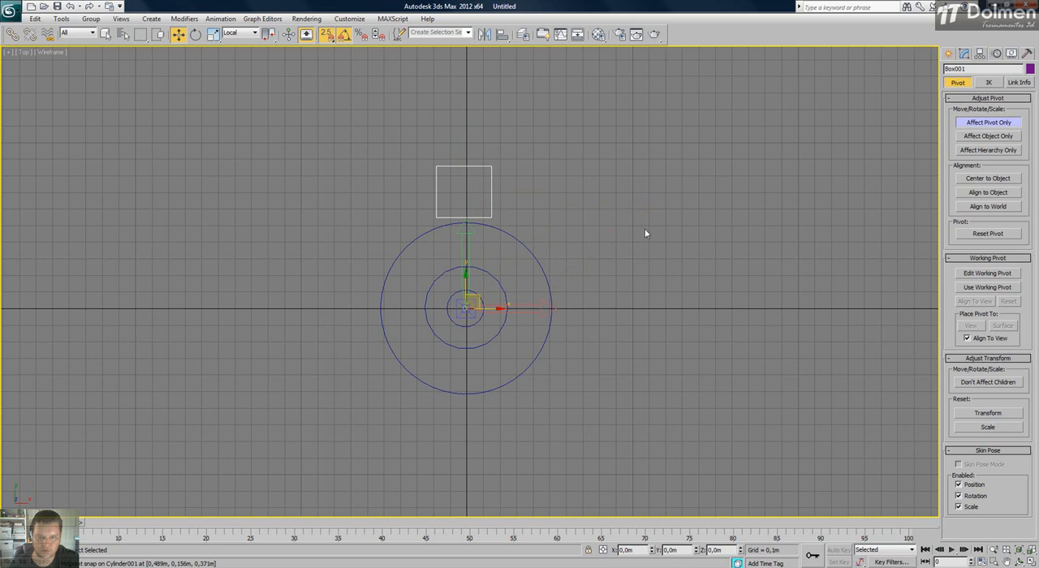
left_click(600, 233)
left_click(433, 179)
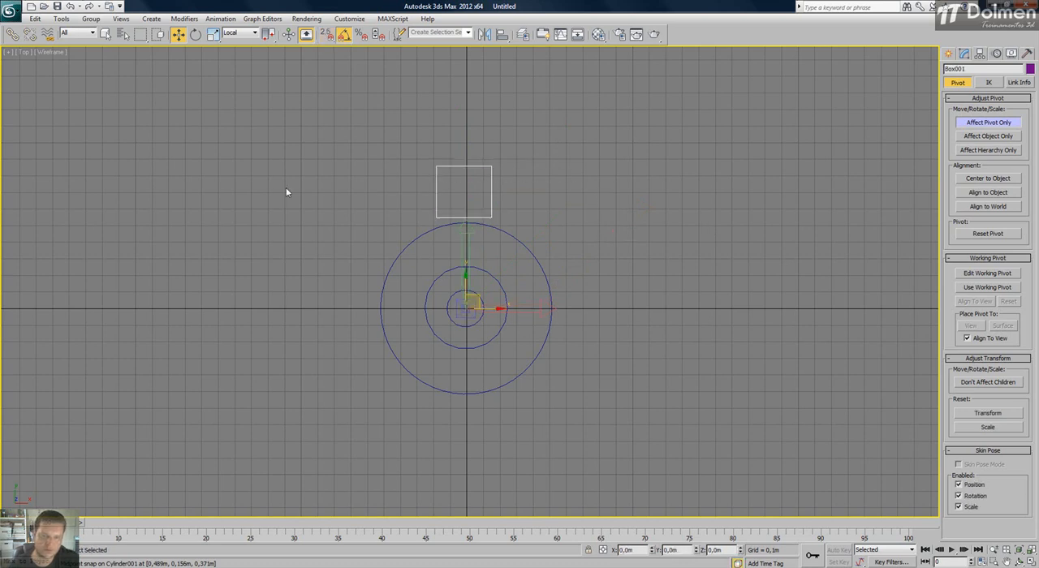
key("e")
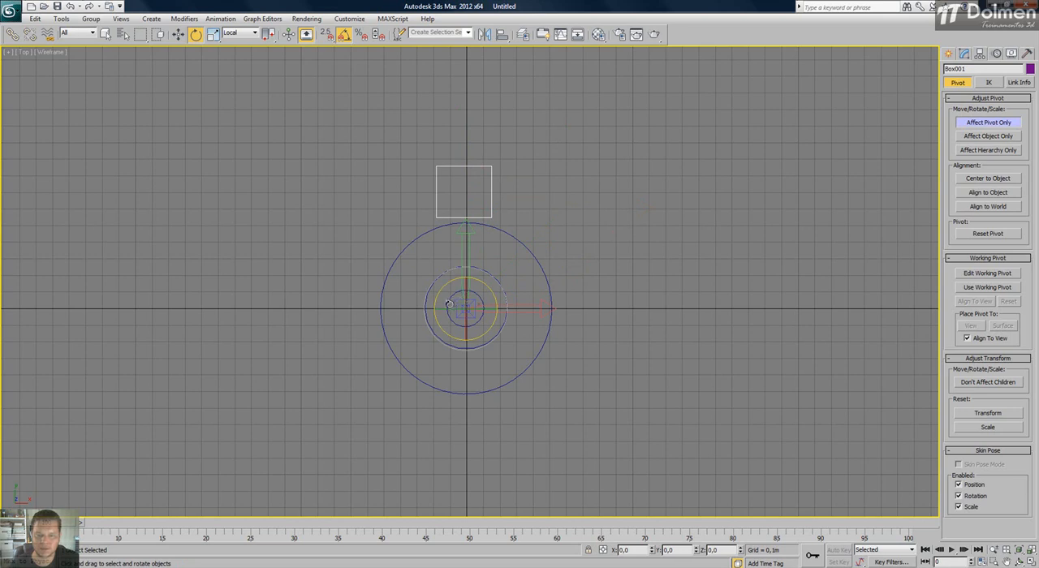
left_click(948, 53)
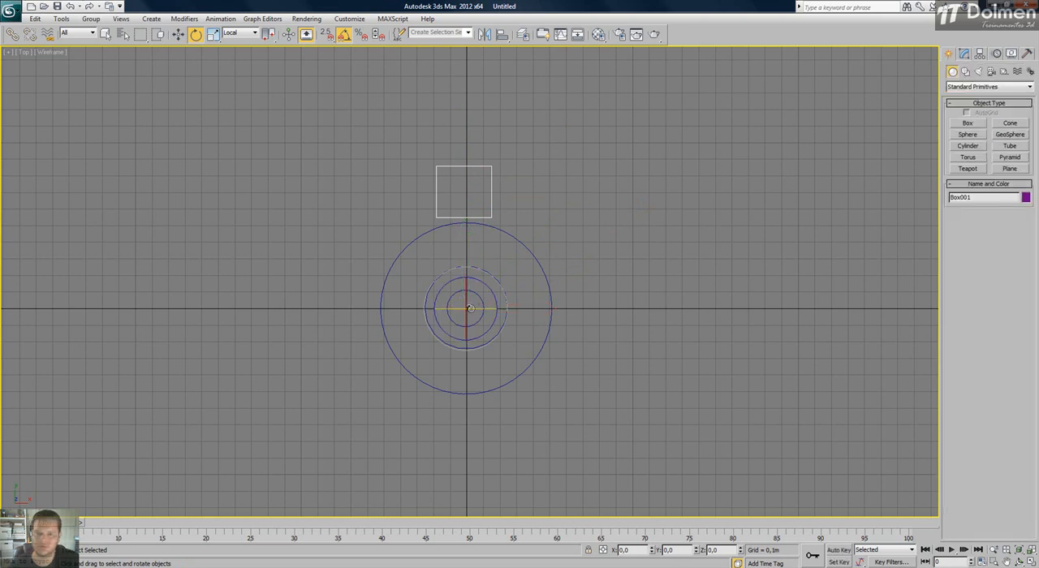
Clone the seat box around the table by rotating it -90° about Z, making three copies of type Copy.
left_click_drag(425, 309, 474, 110)
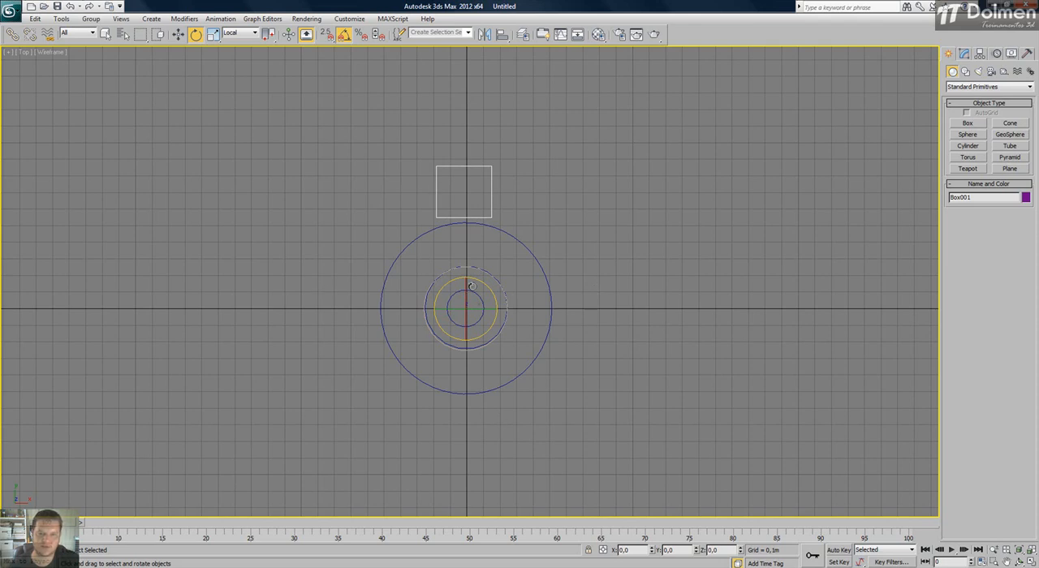
left_click_drag(424, 301, 425, 252, "shift")
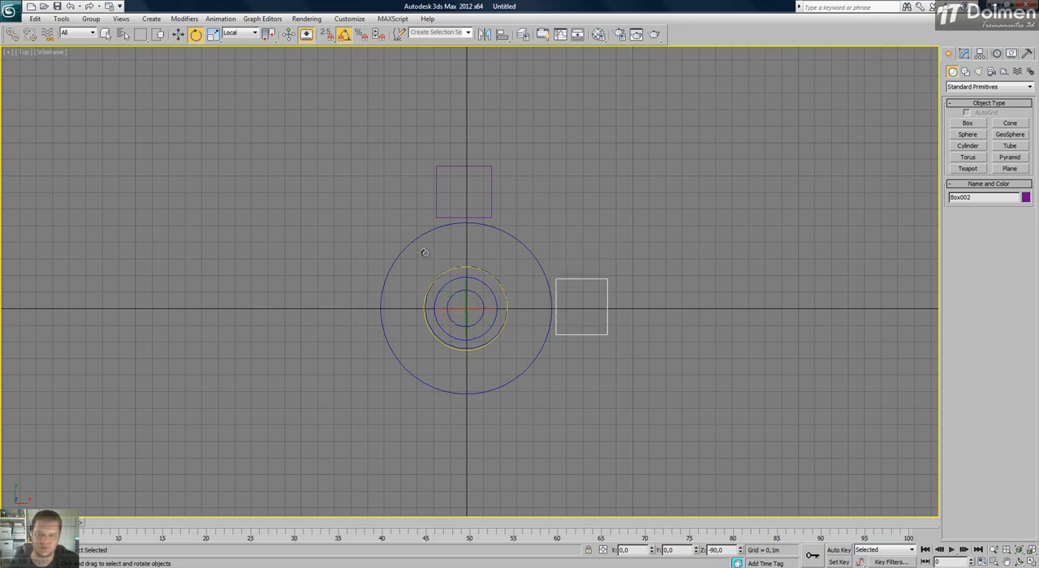
left_click_drag(564, 220, 736, 146)
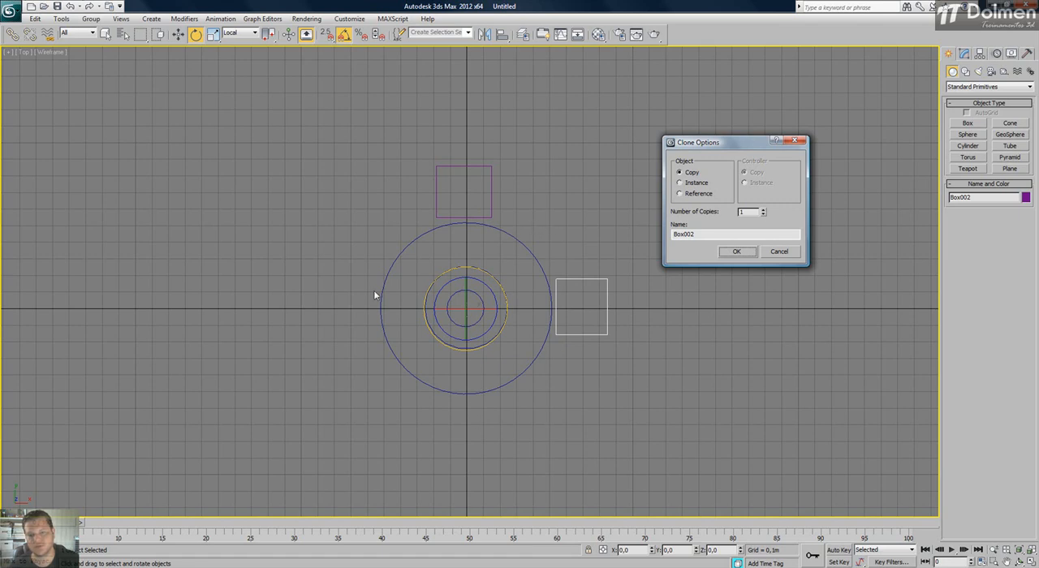
left_click(764, 209)
left_click(764, 210)
left_click(737, 251)
Restore the four viewports and examine the table and its four seats from several angles in Perspective.
left_click(637, 253)
left_click(1029, 559)
left_click(640, 417)
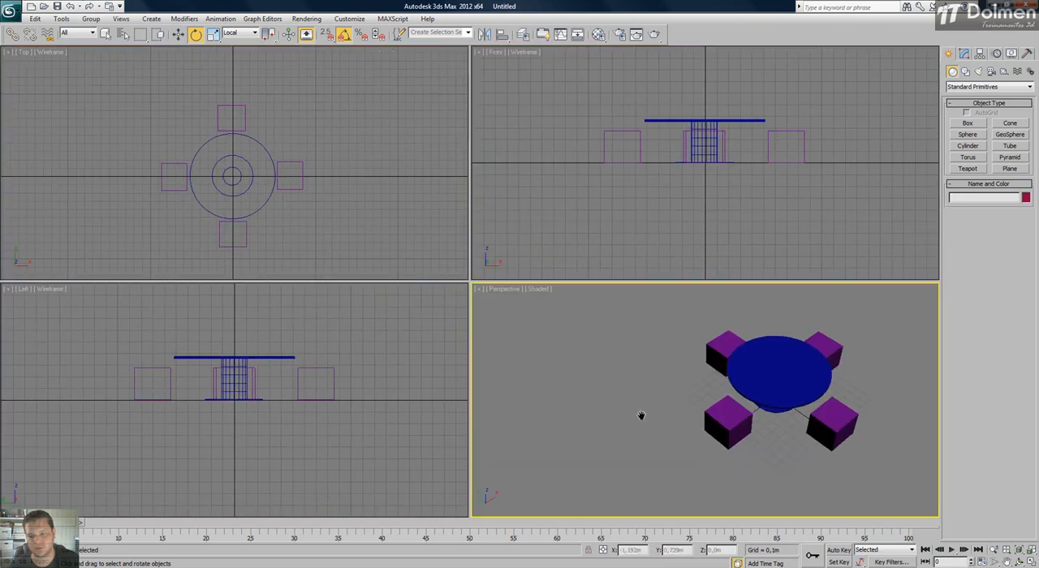
scroll(706, 410, "up", 3)
mouse_move(729, 397)
middle_mouse_down("alt")
mouse_move(675, 411)
mouse_move(776, 359)
mouse_move(710, 399)
middle_mouse_up("alt")
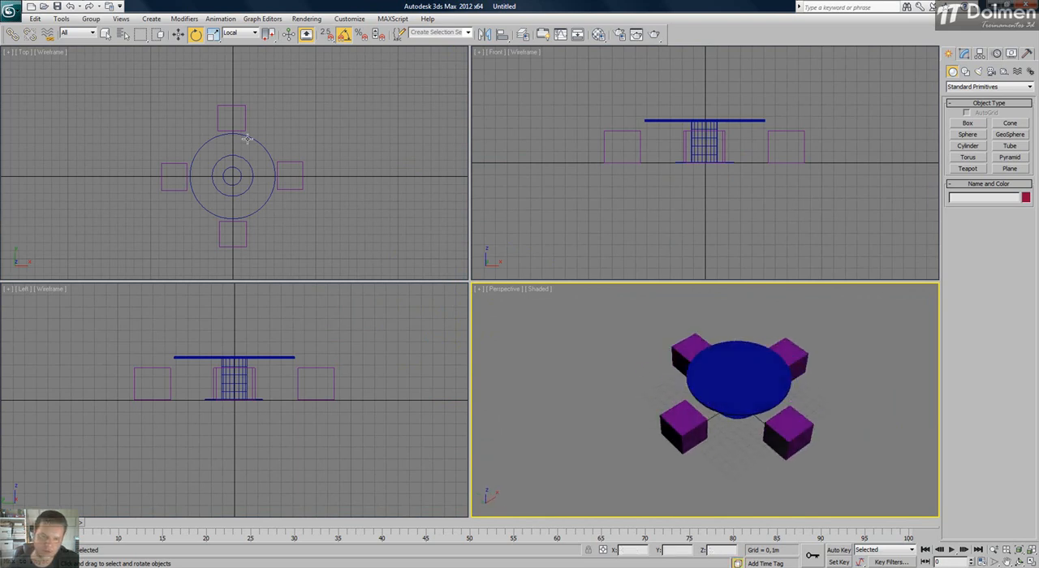
scroll(728, 383, "up", 2)
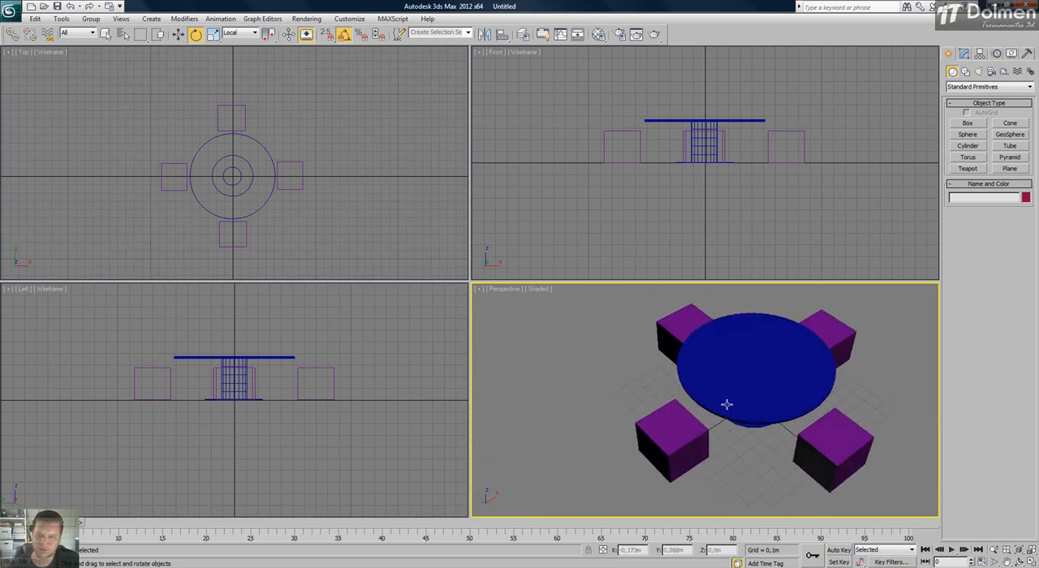
middle_click_drag(726, 404, 715, 422, "alt")
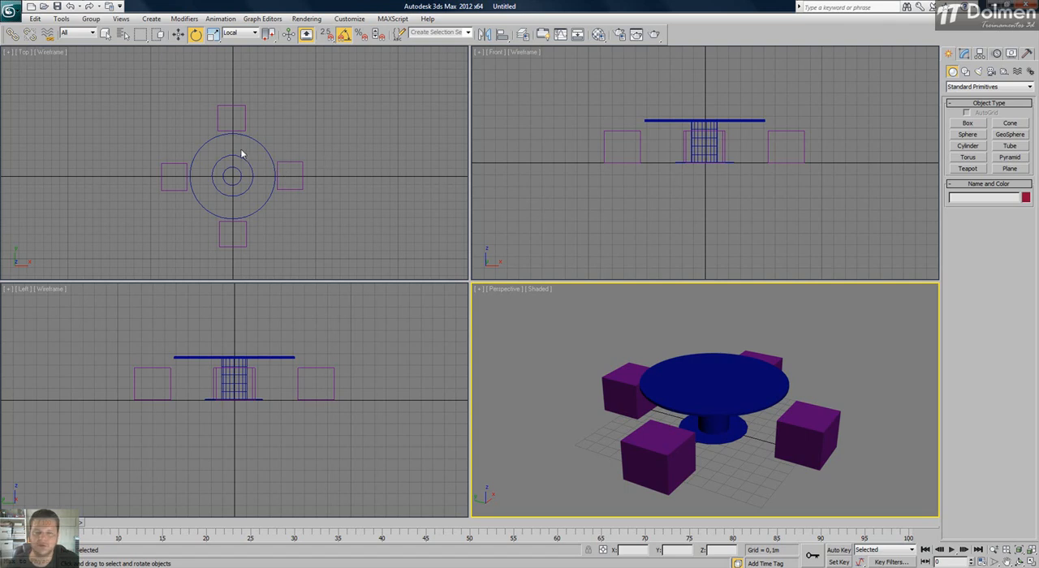
left_click_drag(354, 286, 349, 255)
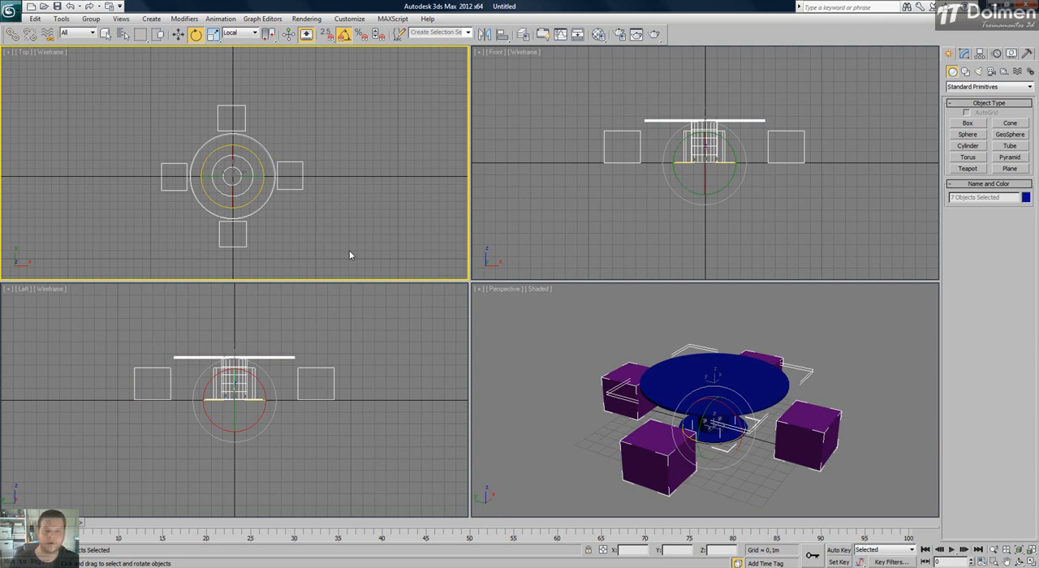
left_click(356, 238)
left_click(743, 393)
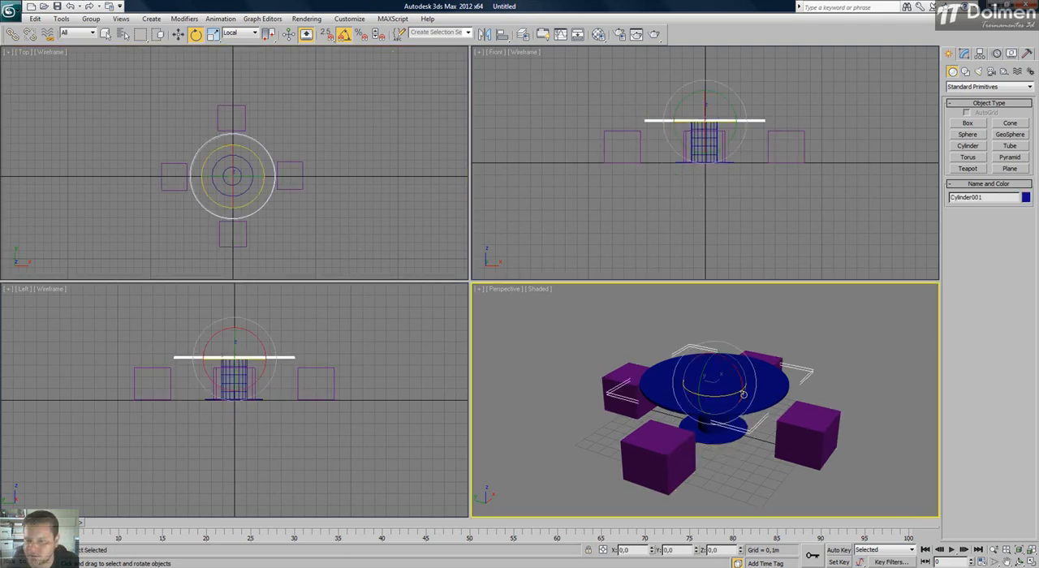
left_click(356, 173)
key("w")
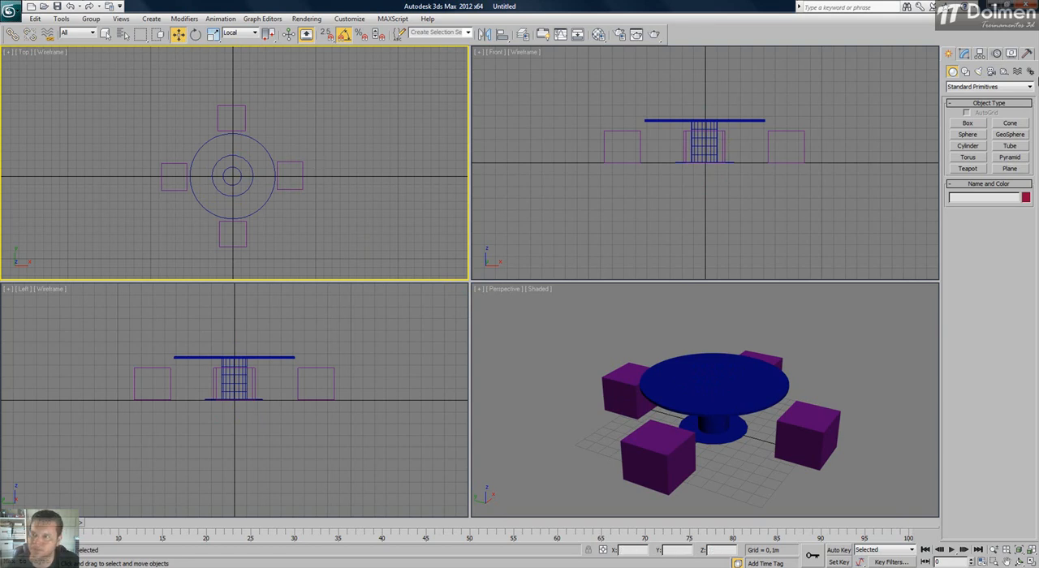
Try hiding the Geometry category in the display settings, and show the geometry again.
left_click(1011, 54)
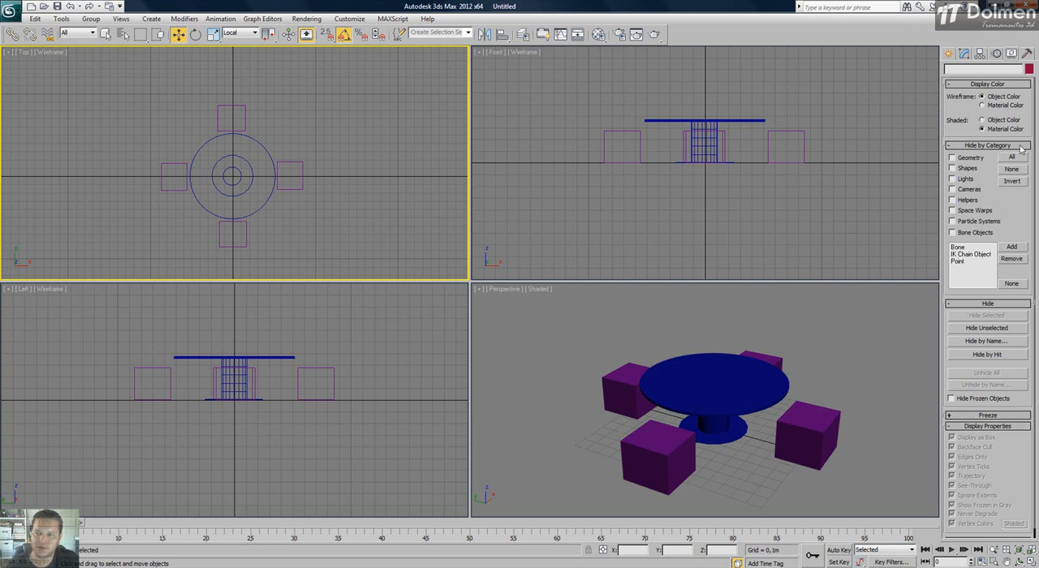
left_click(974, 162)
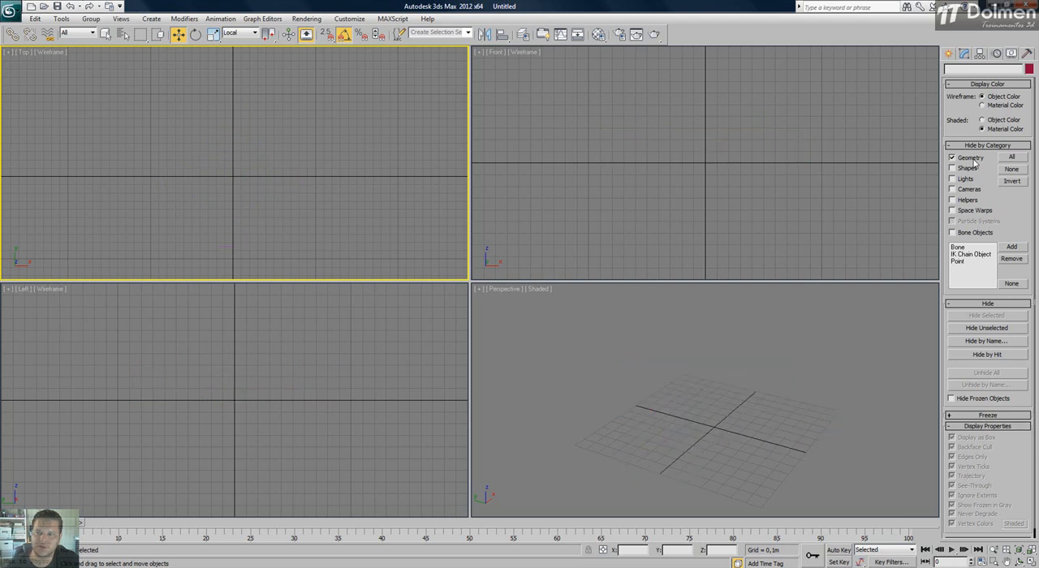
left_click(967, 162)
left_click(953, 159)
left_click(967, 162)
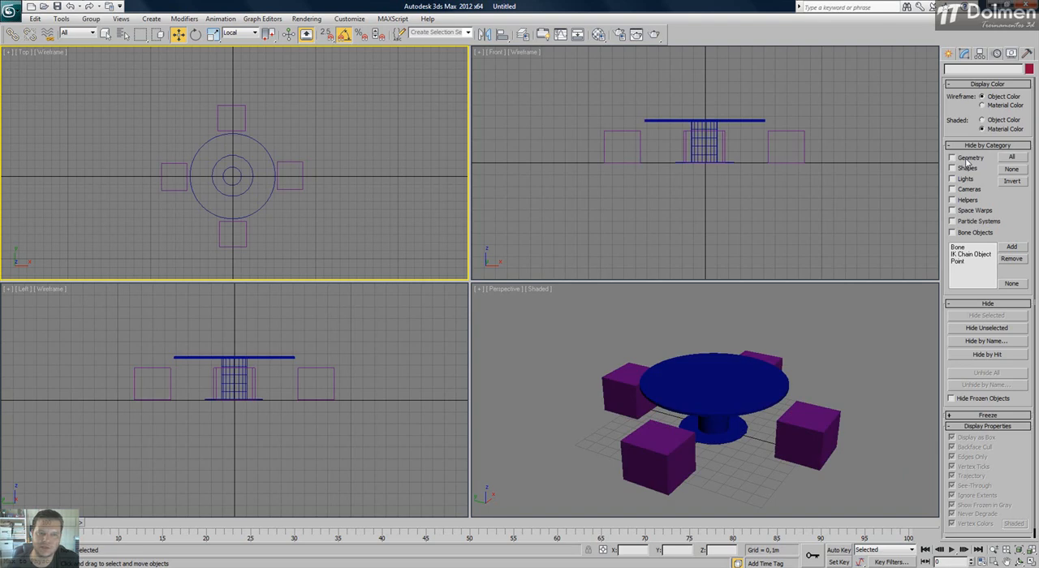
Draw an open three-point Line spline with corner vertices beside the table in the Top view.
left_click(947, 53)
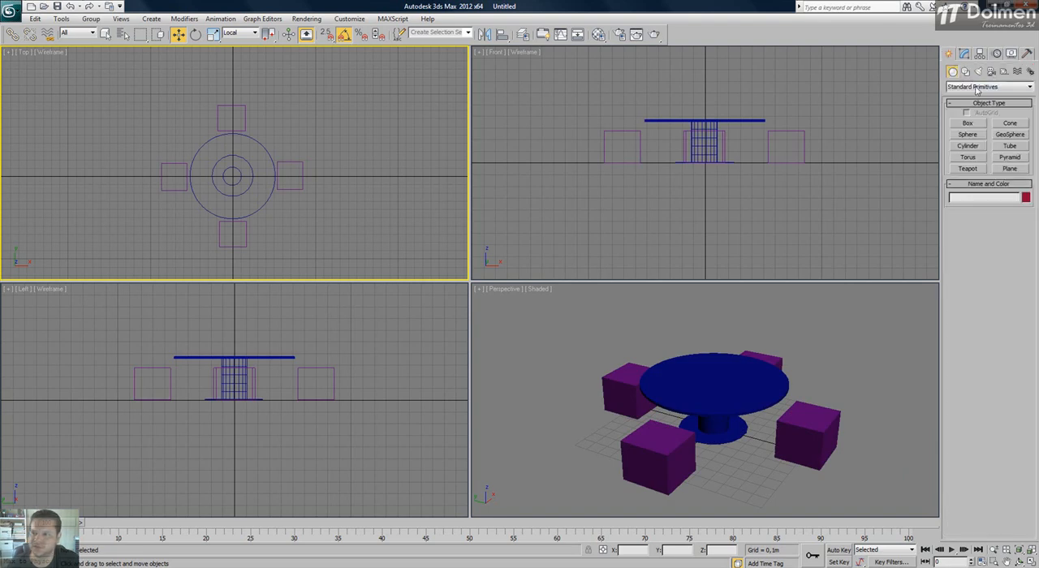
left_click(965, 71)
left_click(967, 131)
left_click(303, 246)
left_click(377, 157)
left_click(334, 122)
right_click(374, 157)
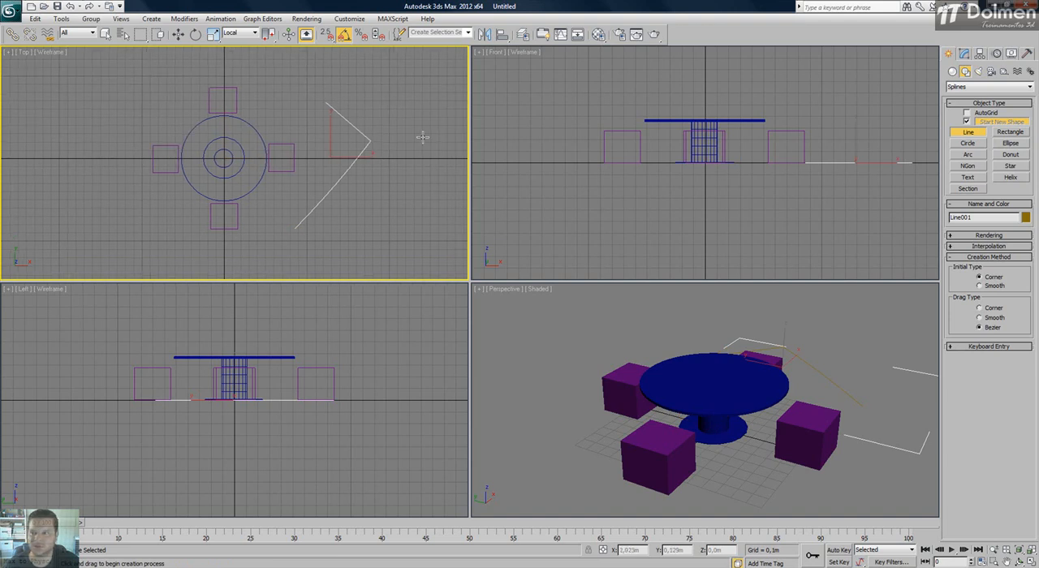
Place two Standard Omni lights beside the table in the Top view.
left_click(978, 72)
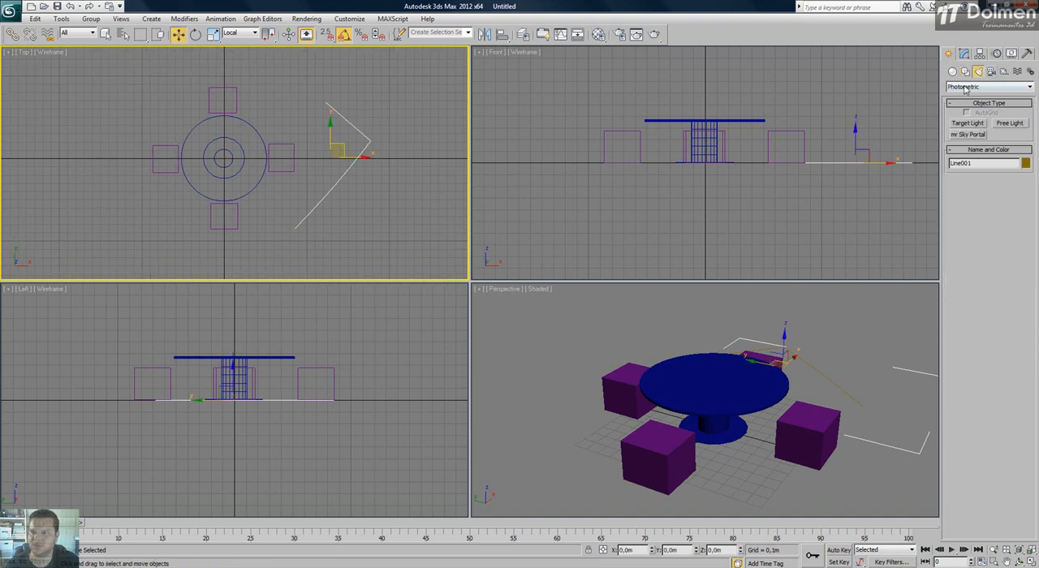
left_click(966, 87)
left_click(968, 105)
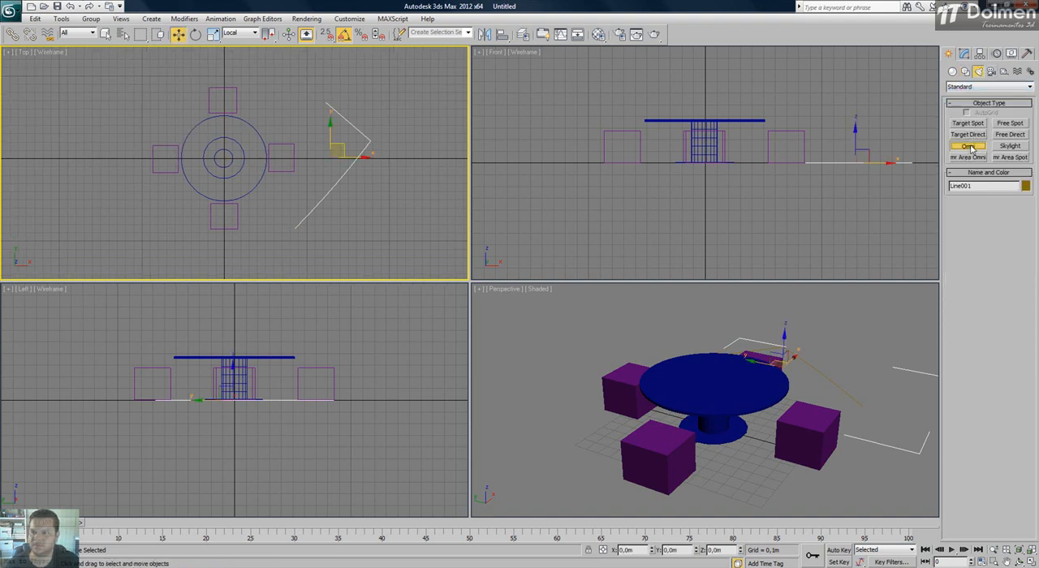
left_click(967, 146)
left_click(298, 122)
right_click(365, 125)
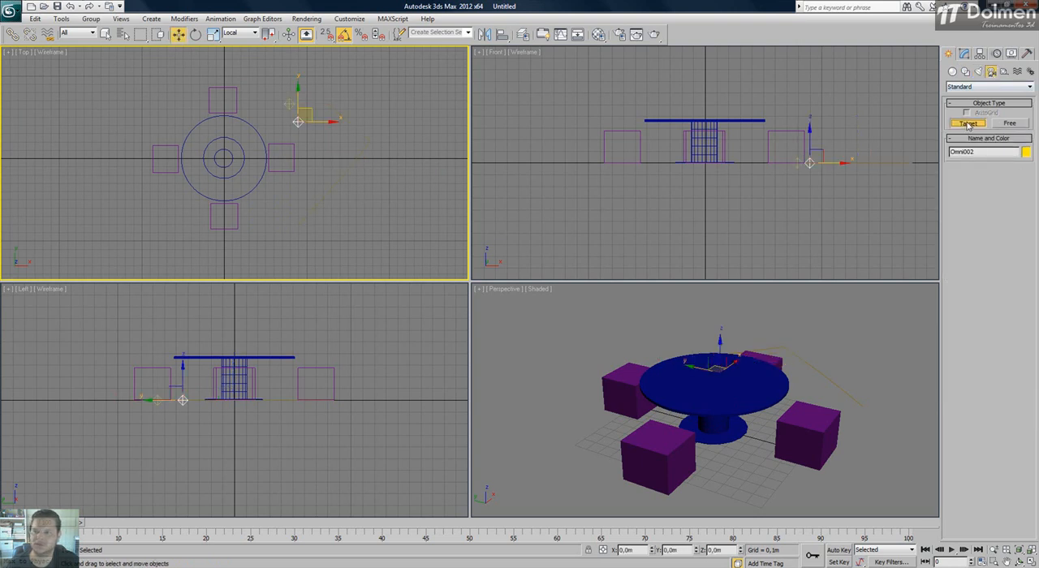
Create two Target cameras beside the table in the Top view, outside the line.
left_click(968, 124)
left_click_drag(389, 210, 404, 133)
left_click_drag(356, 235, 301, 254)
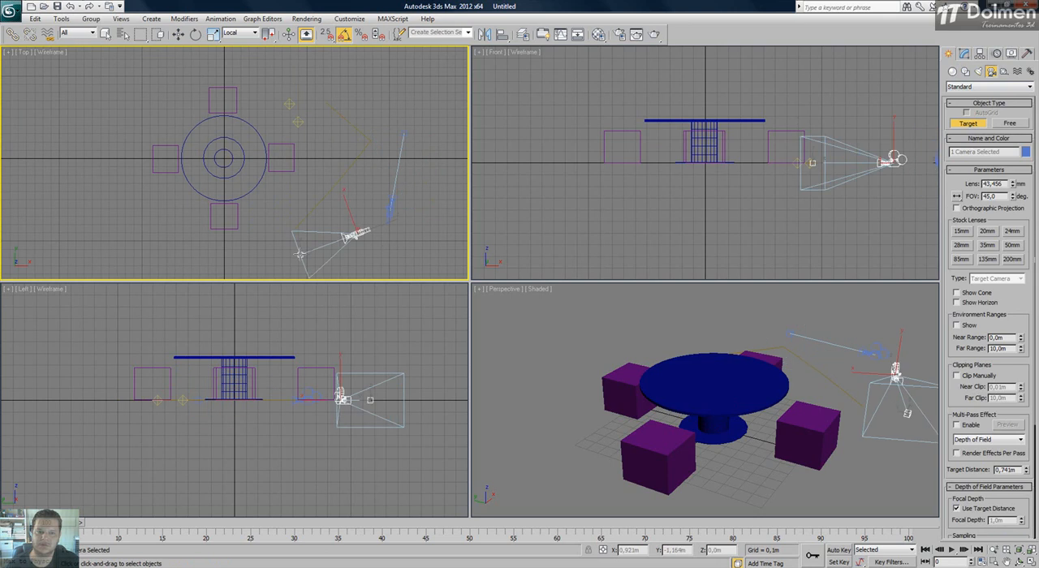
right_click(347, 195)
left_click(368, 185)
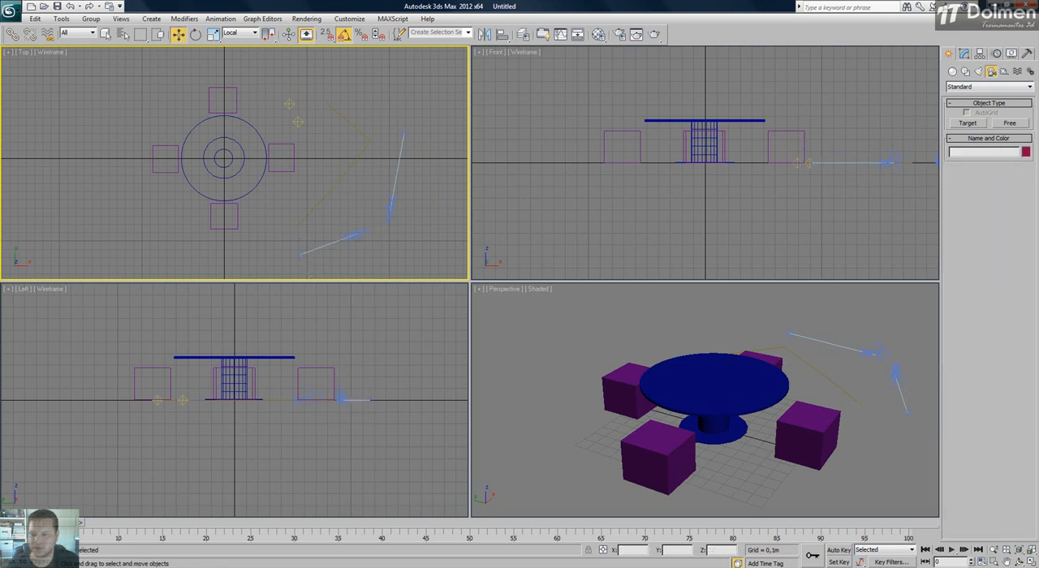
Maximize the Top viewport, try region selections across the table, seats and neighbouring objects, and clear the selection.
key("alt+w")
middle_click_drag(589, 285, 546, 294)
left_click_drag(675, 138, 641, 285)
left_click_drag(475, 146, 246, 417)
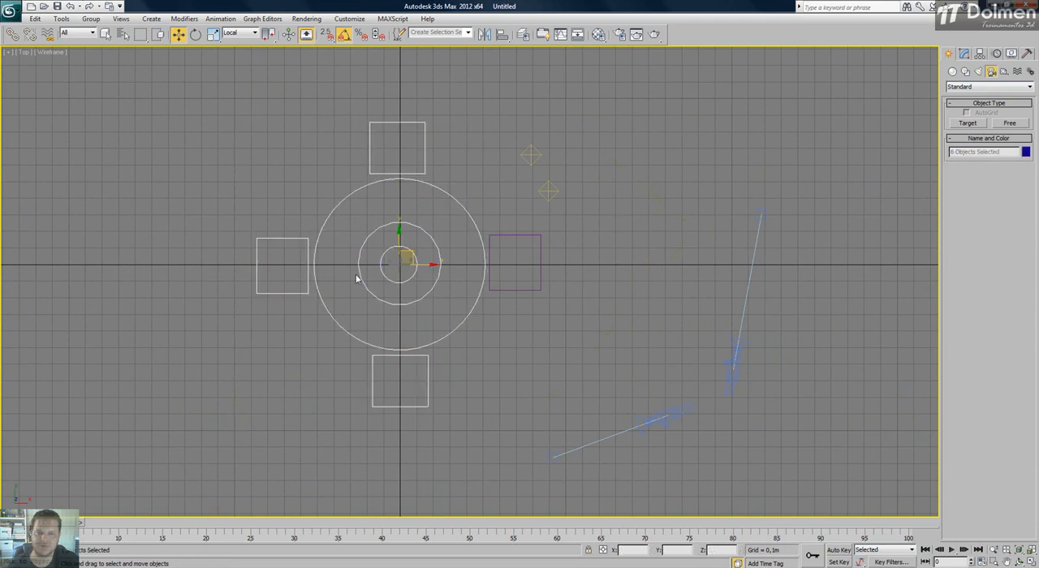
left_click_drag(555, 126, 537, 196)
left_click_drag(698, 410, 691, 412)
left_click(831, 207)
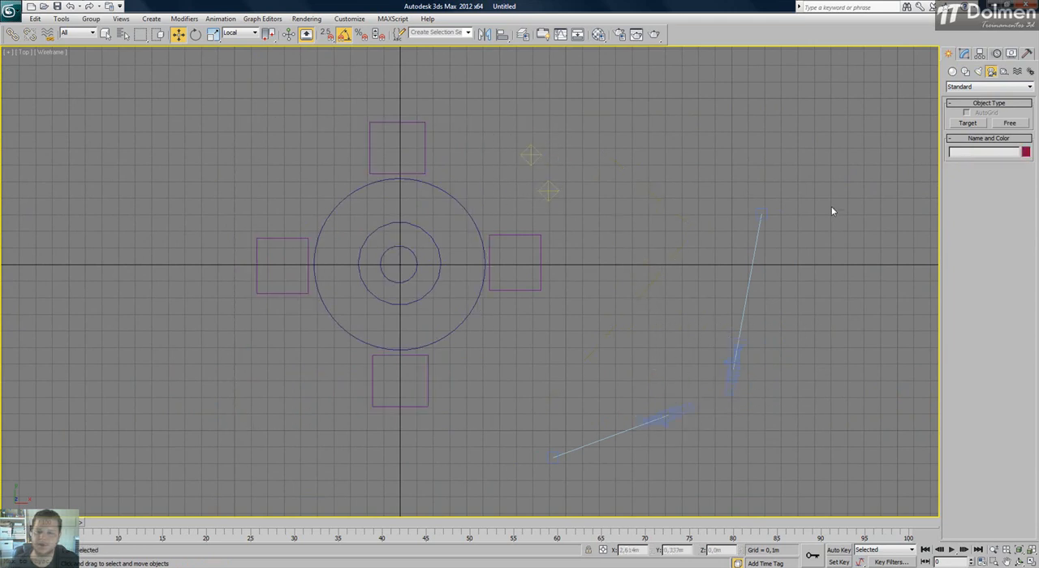
In the display settings, try hiding the Geometry, Shapes, Lights and Cameras categories one at a time, showing each again.
left_click(1011, 53)
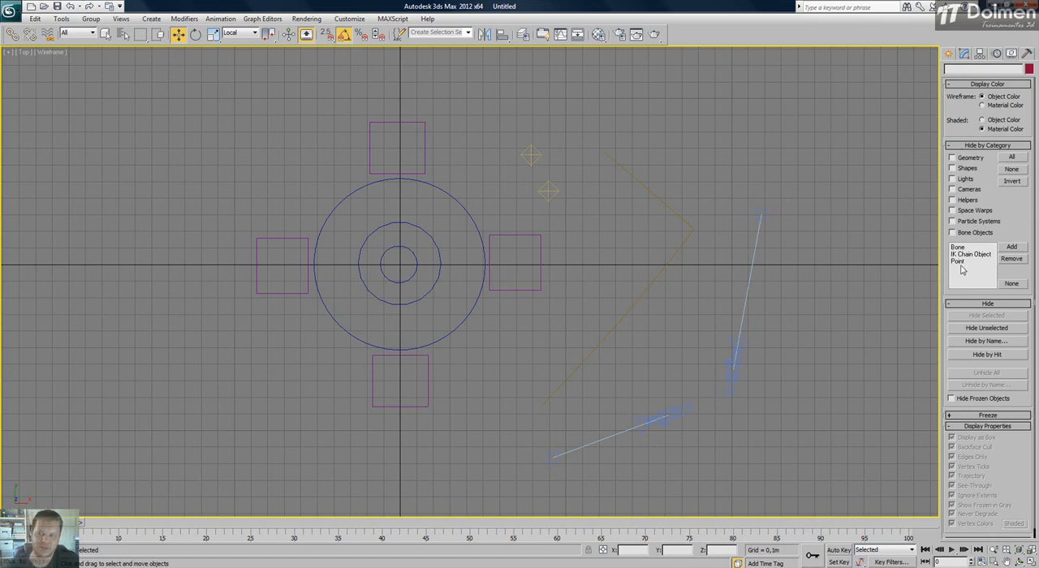
left_click(968, 159)
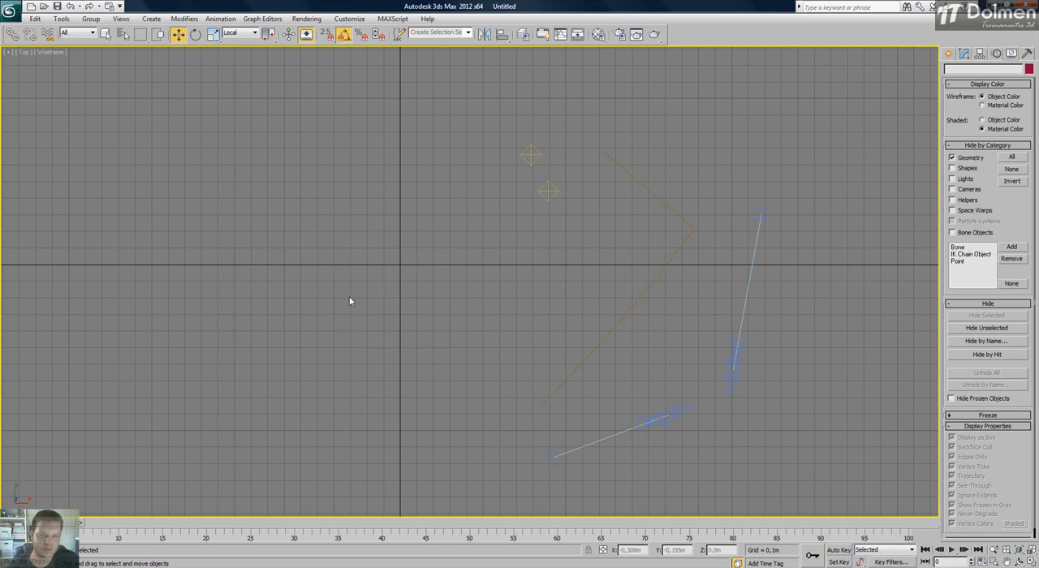
left_click(963, 162)
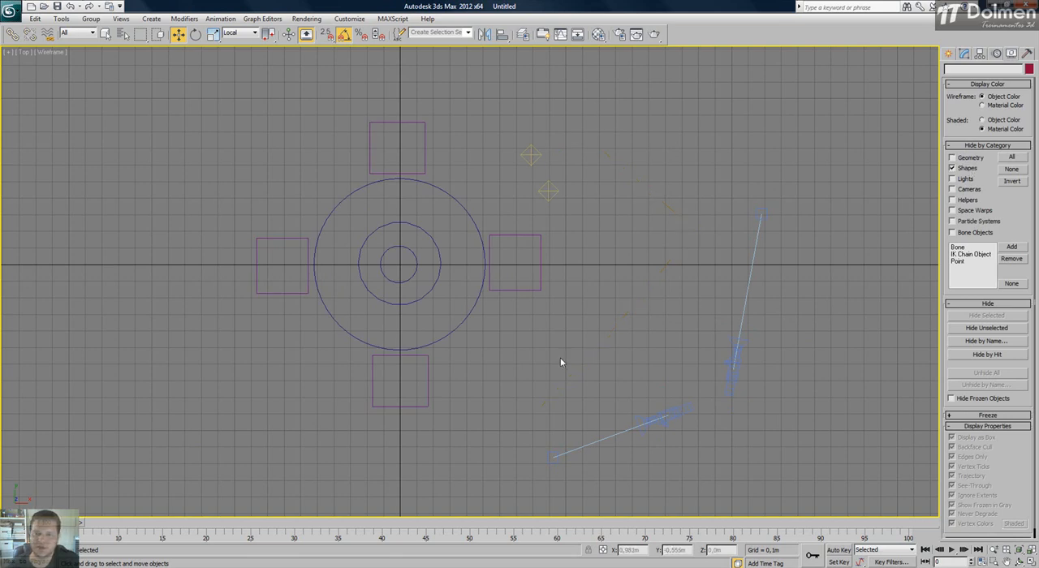
left_click(965, 169)
left_click(964, 179)
left_click(964, 180)
left_click(974, 191)
left_click(973, 192)
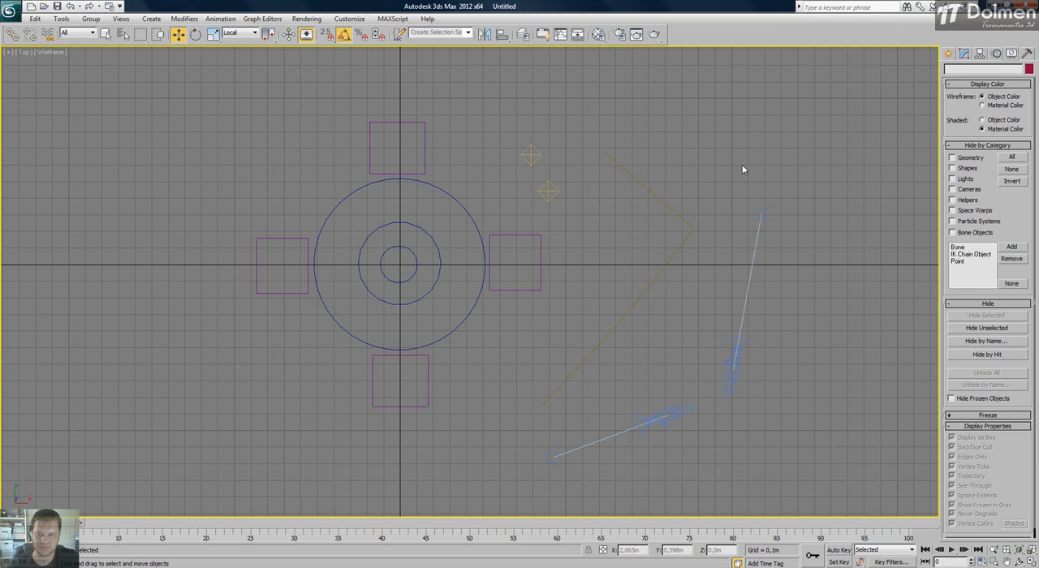
Try hiding the Lights and Cameras categories together, and show both again.
left_click(952, 179)
left_click(952, 190)
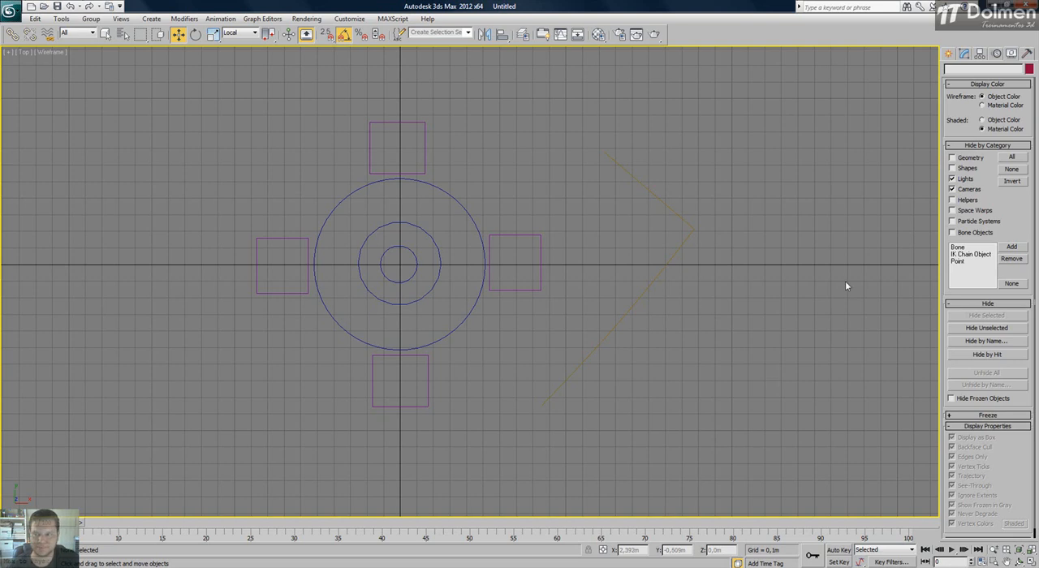
left_click(952, 178)
left_click(953, 189)
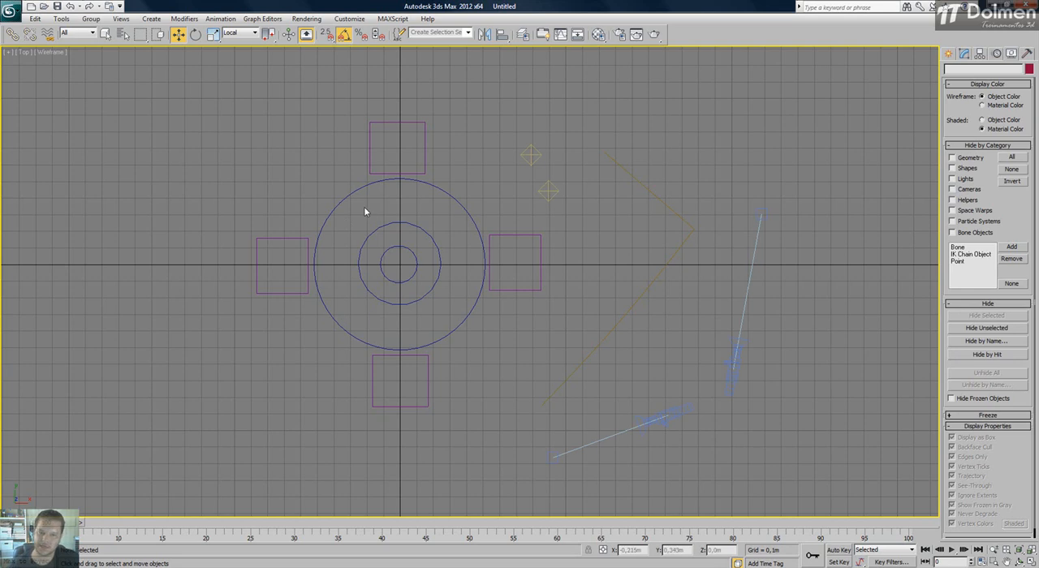
Hide the seat above the table with Hide Selected, and hide the line and the lower Omni light the same way.
left_click_drag(461, 95, 313, 157)
left_click(455, 115)
left_click_drag(454, 114, 333, 155)
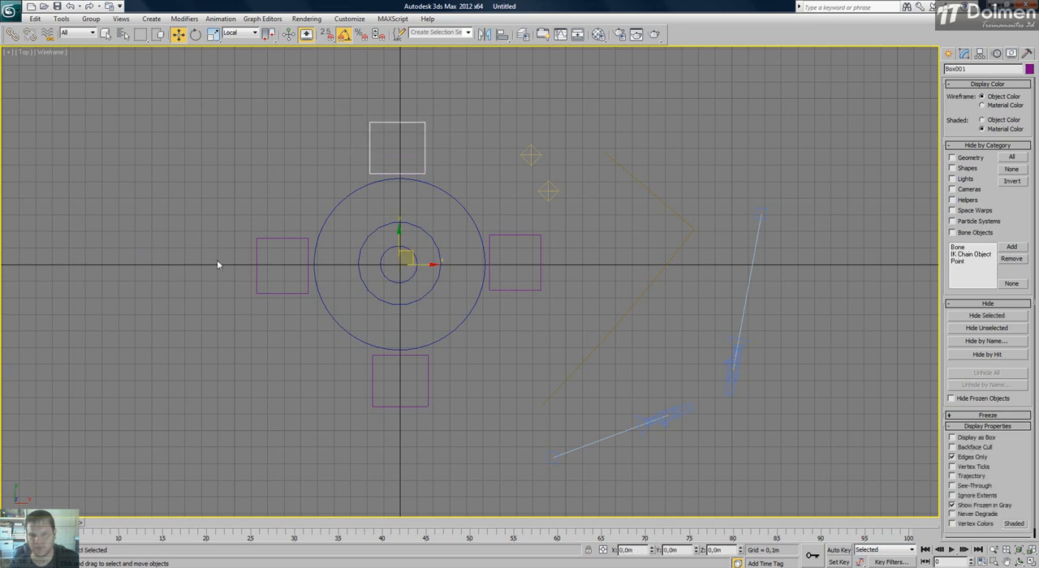
left_click(956, 158)
left_click(956, 158)
left_click_drag(434, 101, 312, 151)
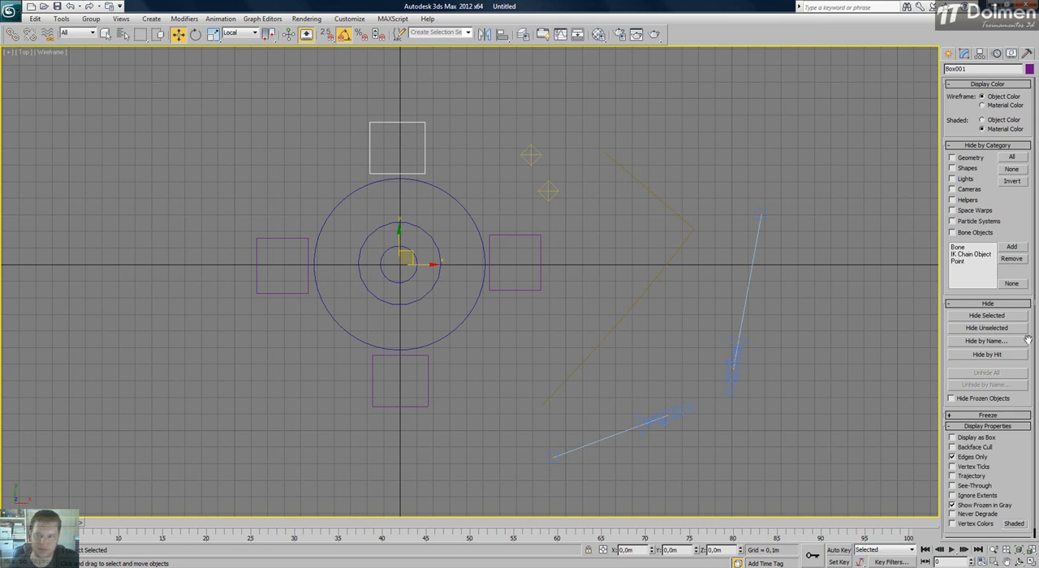
left_click(1007, 315)
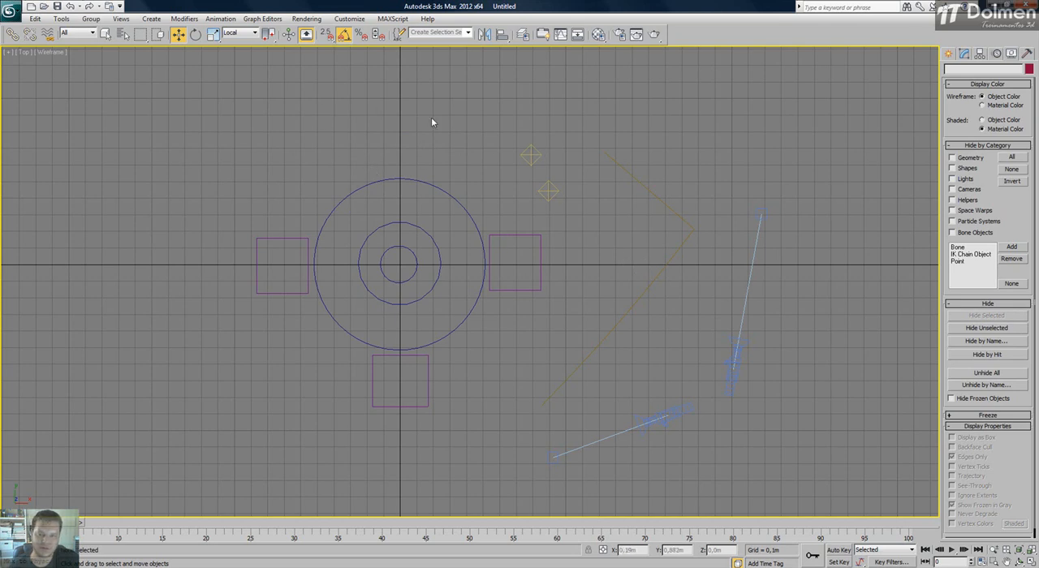
left_click_drag(685, 112, 552, 224)
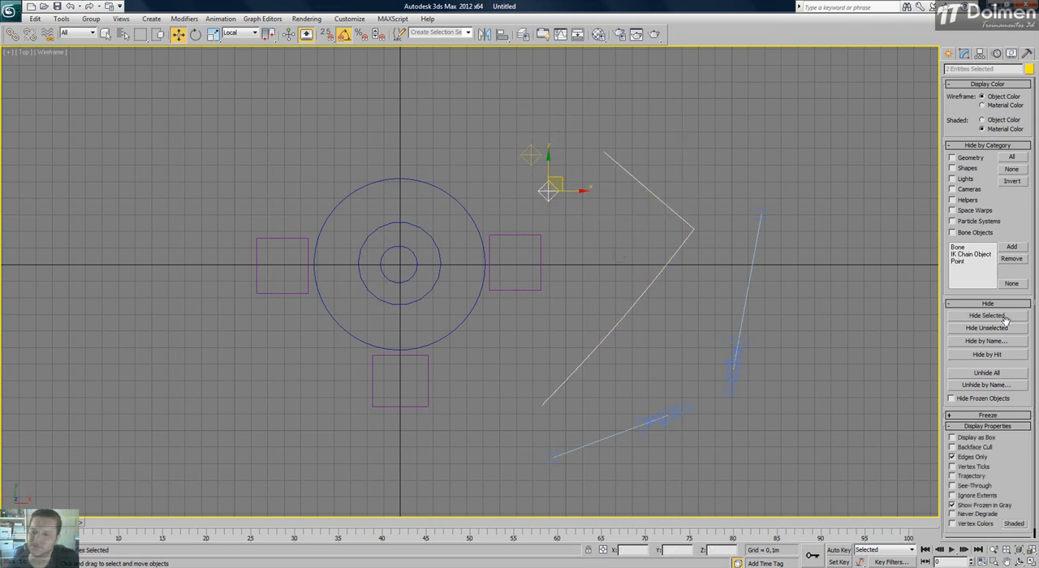
left_click(984, 316)
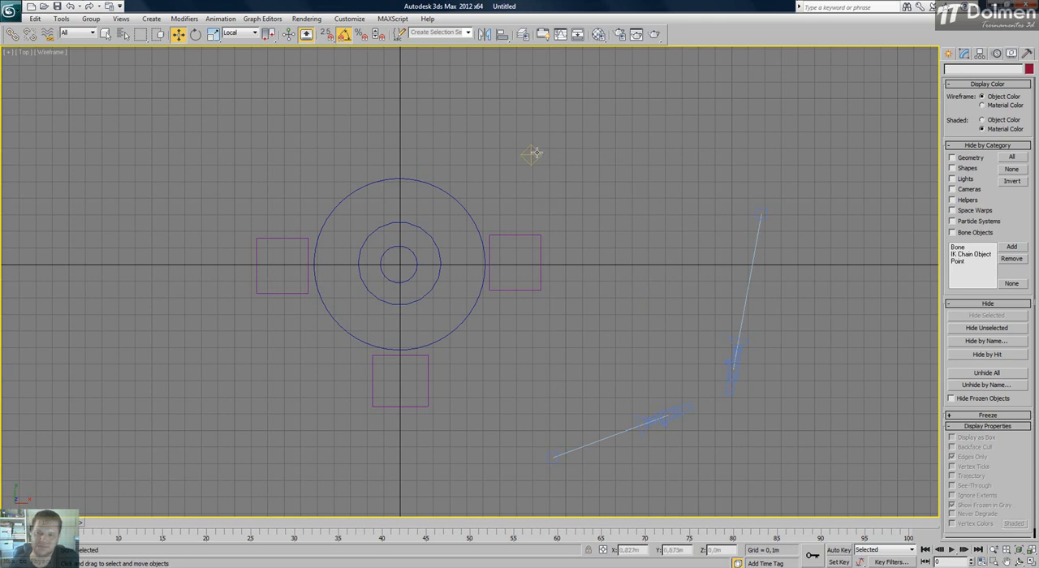
Select the table, its right-hand seat and the remaining Omni light, hide everything unselected, and clear the selection.
left_click_drag(608, 103, 373, 310)
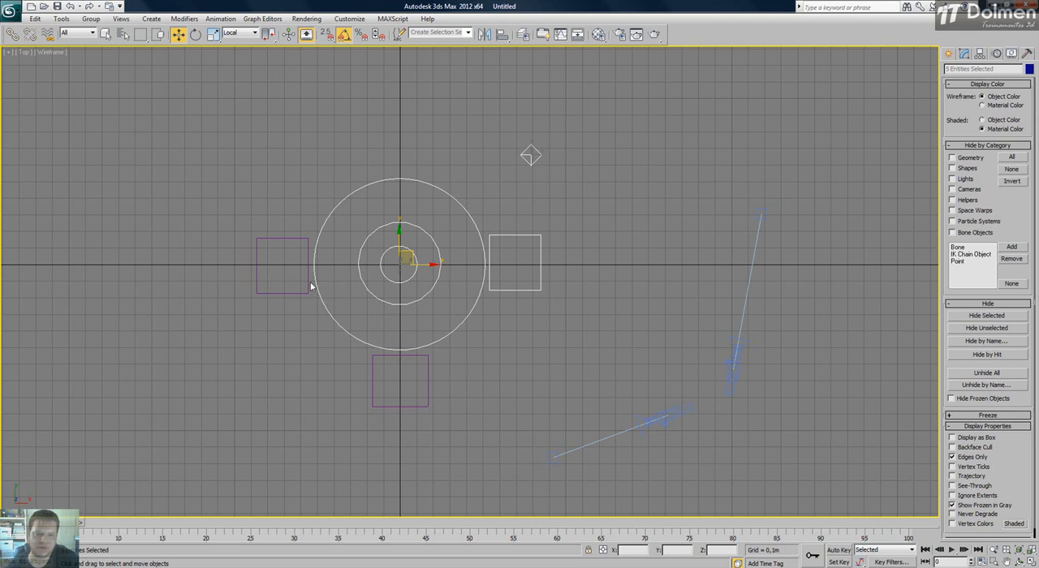
left_click(986, 328)
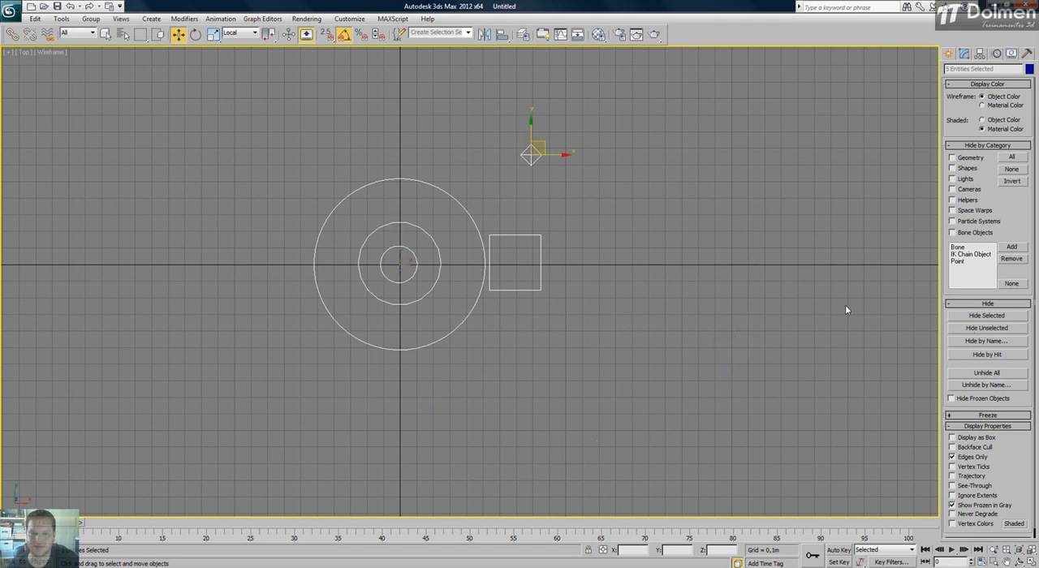
left_click_drag(246, 339, 262, 279)
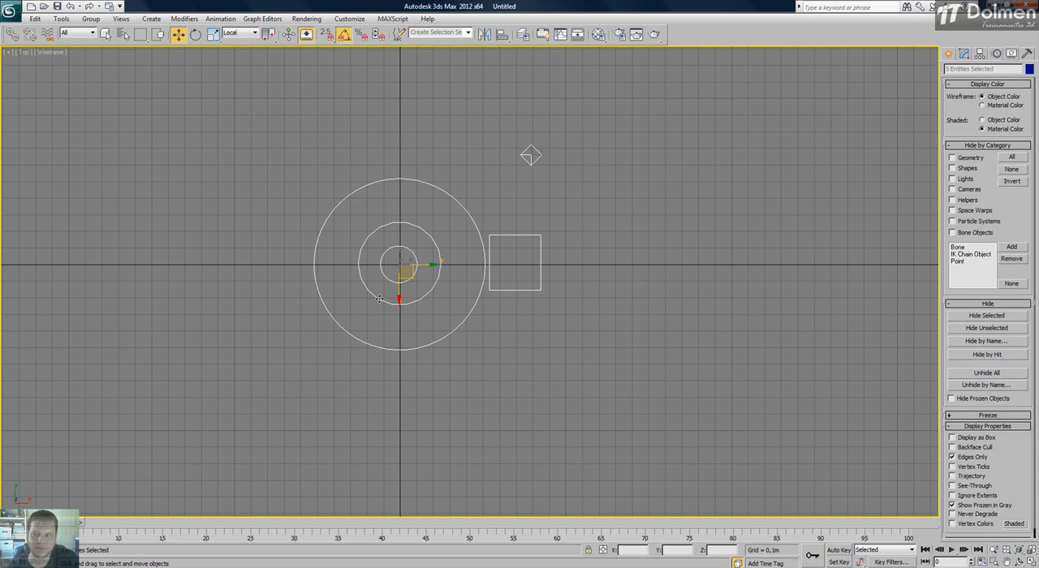
left_click(664, 260)
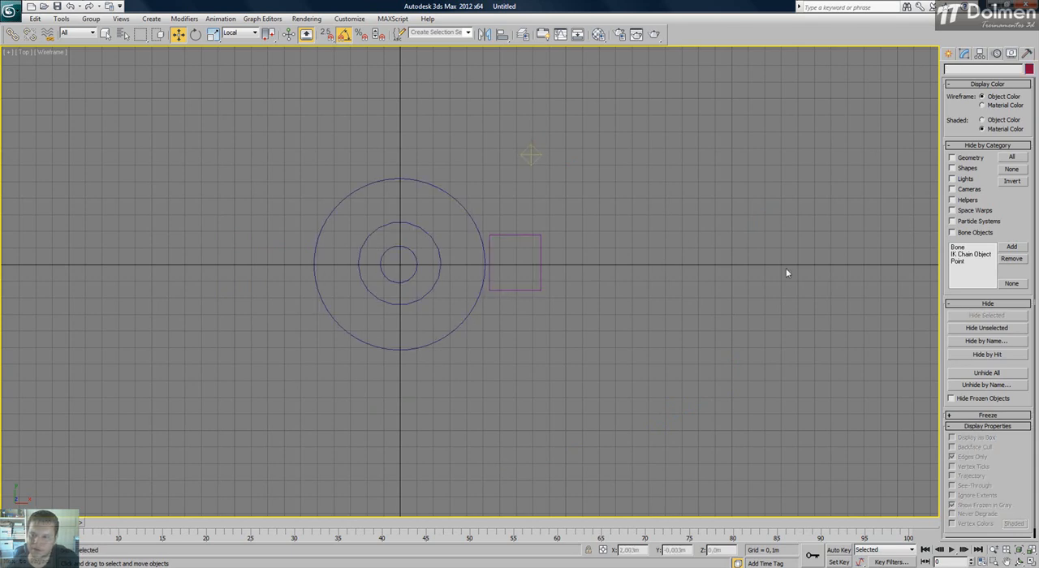
Open Hide by Name, try selecting the three cylinders and Omni001 among the object names, and clear the selection.
left_click(1006, 344)
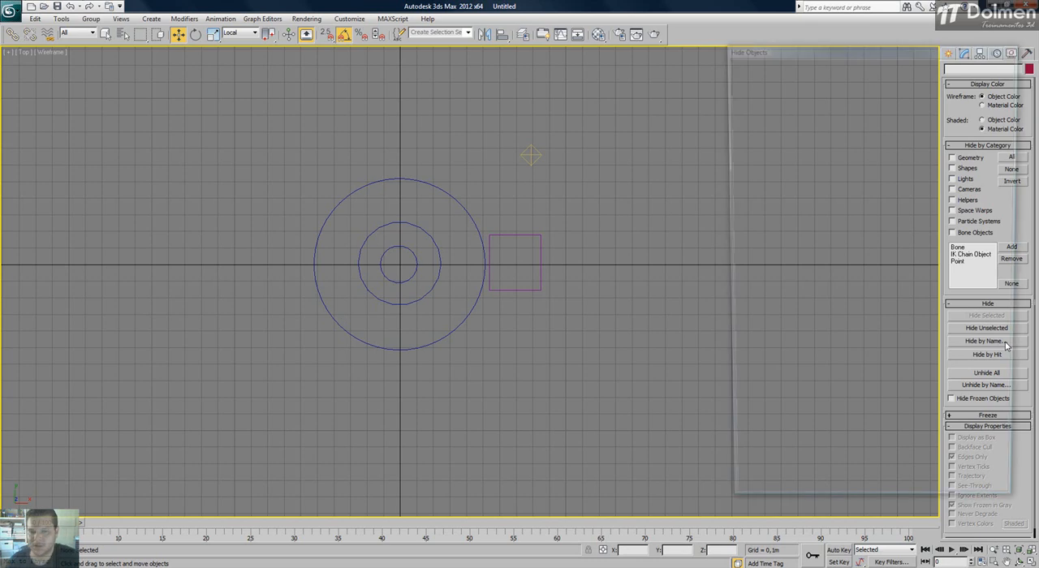
left_click_drag(785, 51, 679, 58)
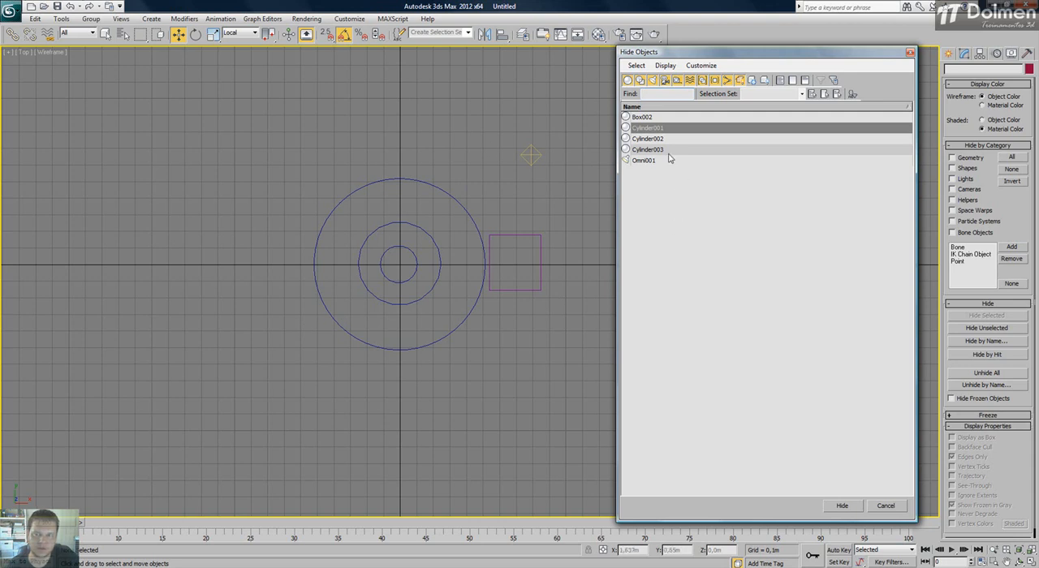
left_click(652, 118)
left_click_drag(667, 130, 665, 151)
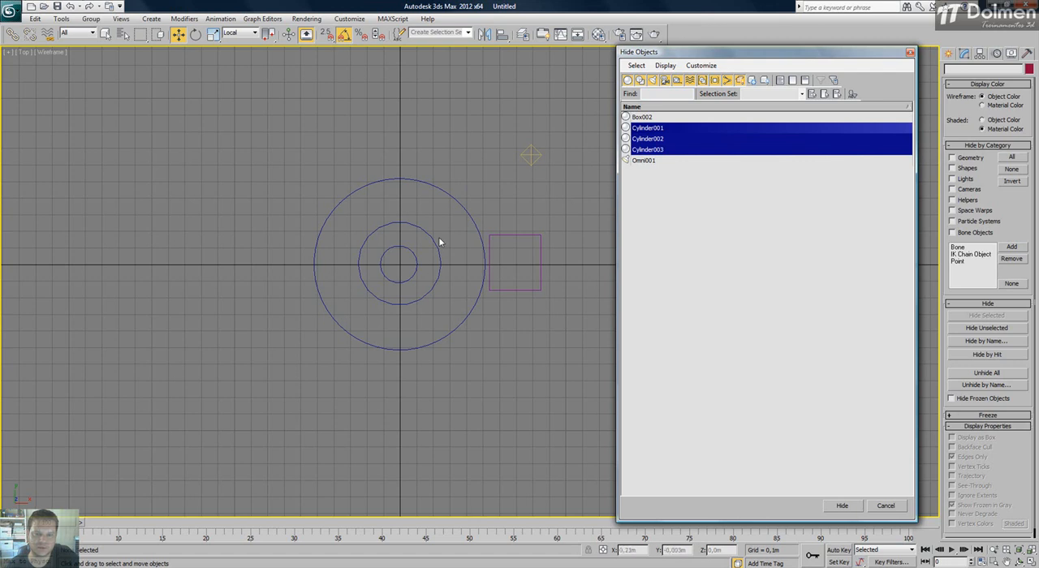
left_click(659, 162)
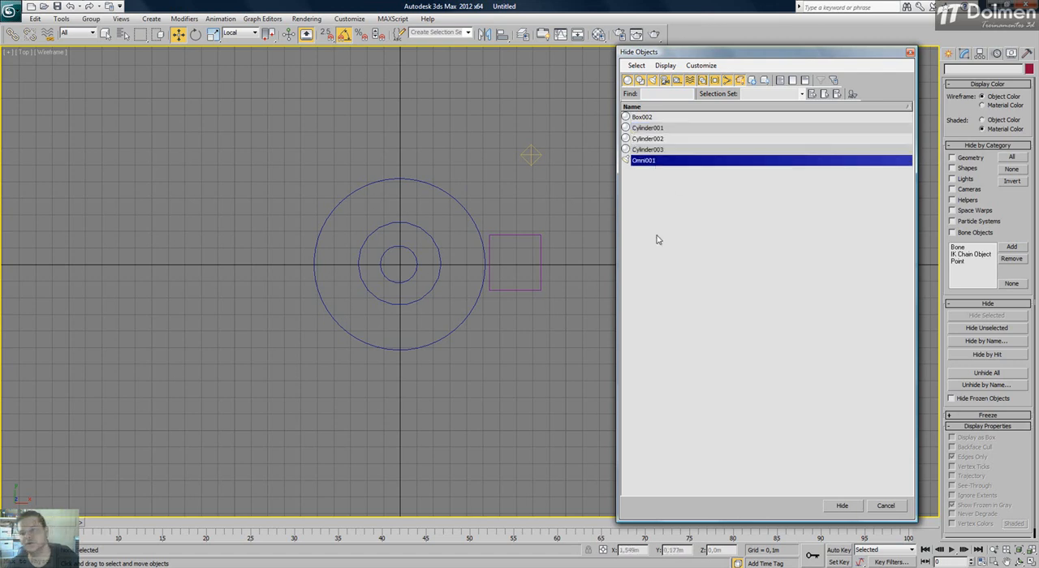
left_click(702, 240)
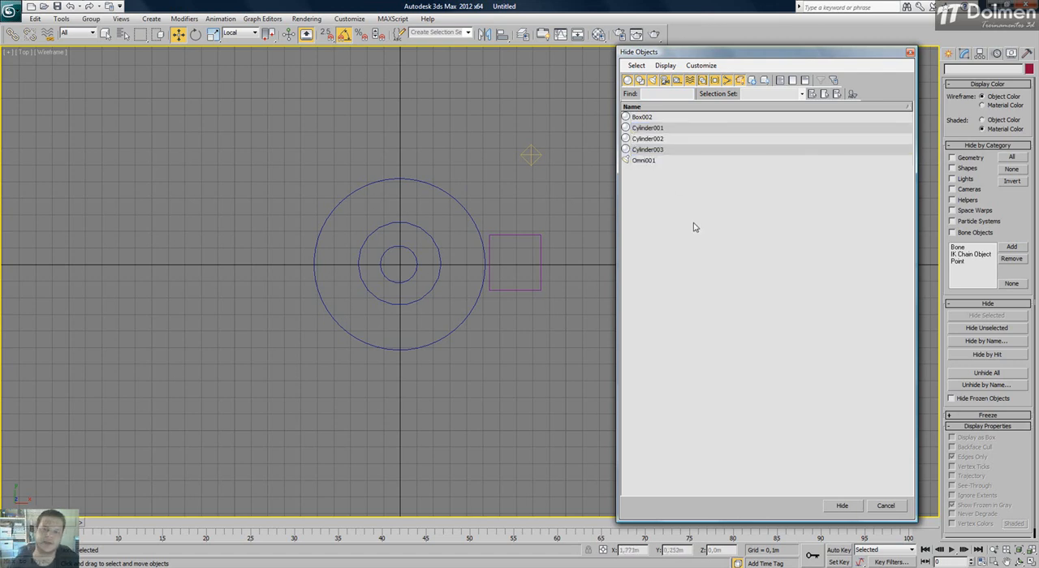
Try adjacent and non-adjacent selections of the cylinder names, and hide Cylinder001 and Cylinder002.
left_click_drag(671, 128, 670, 139)
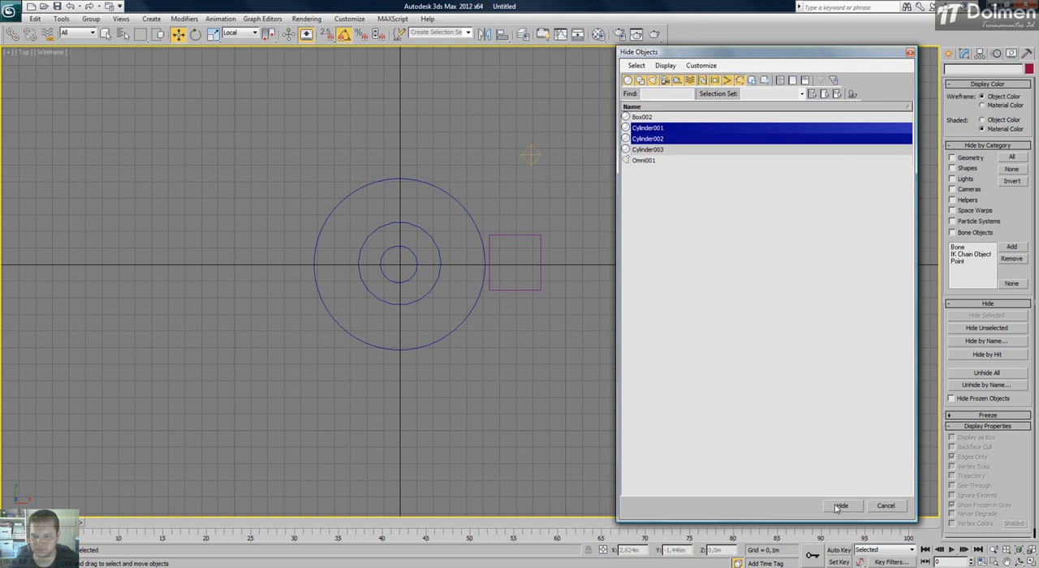
left_click(646, 251)
left_click(657, 128)
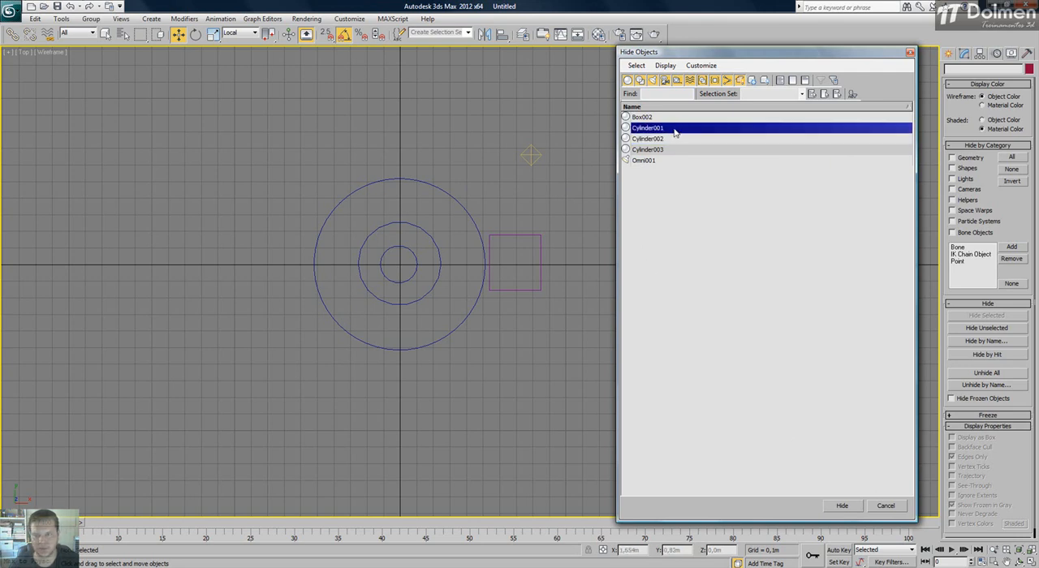
mouse_move(673, 134)
left_mouse_down()
mouse_move(673, 164)
mouse_move(675, 134)
left_mouse_up()
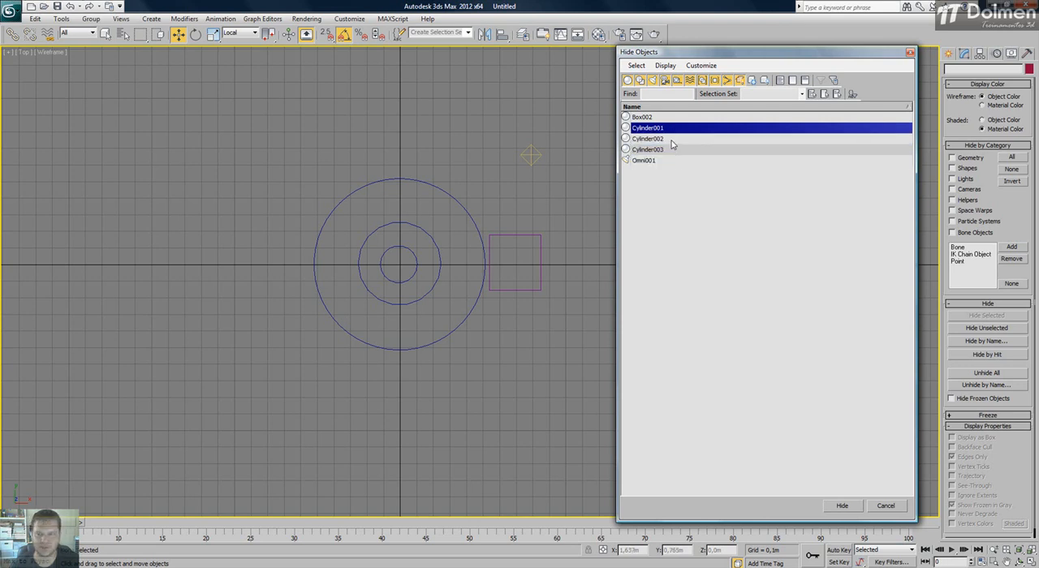
left_click(672, 149, "ctrl")
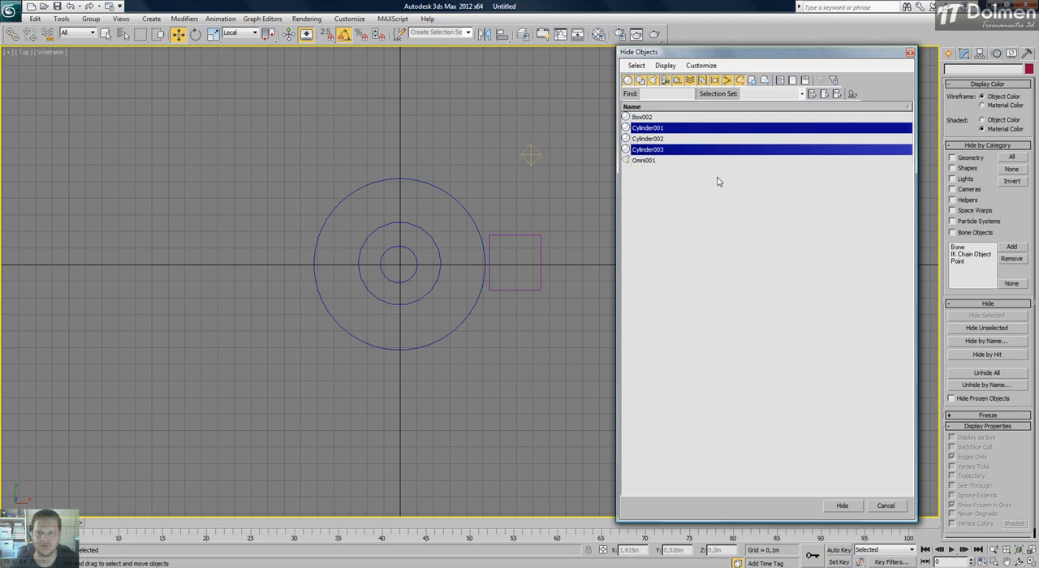
left_click(673, 198)
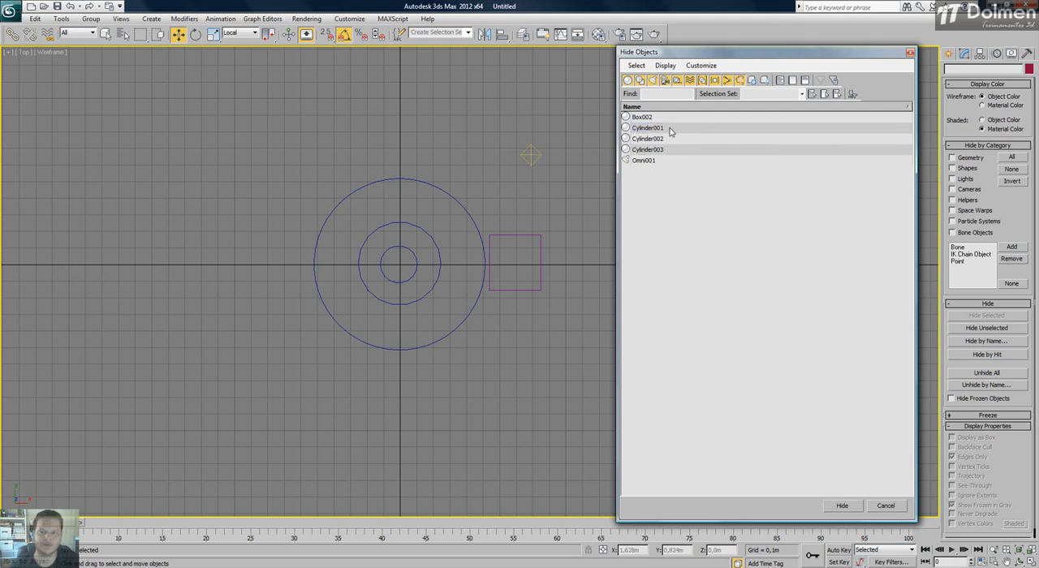
left_click_drag(671, 129, 671, 144)
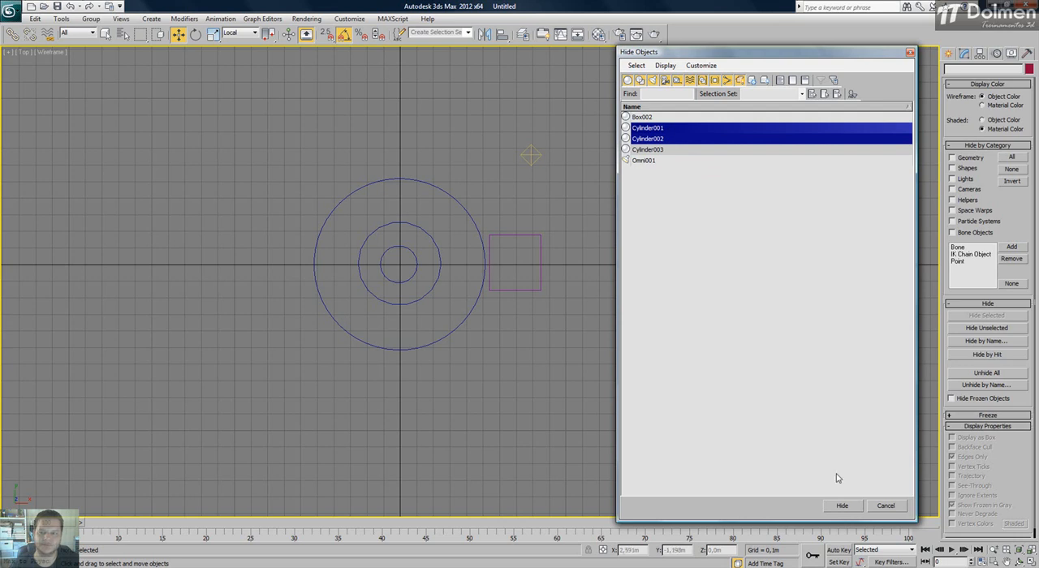
left_click(843, 505)
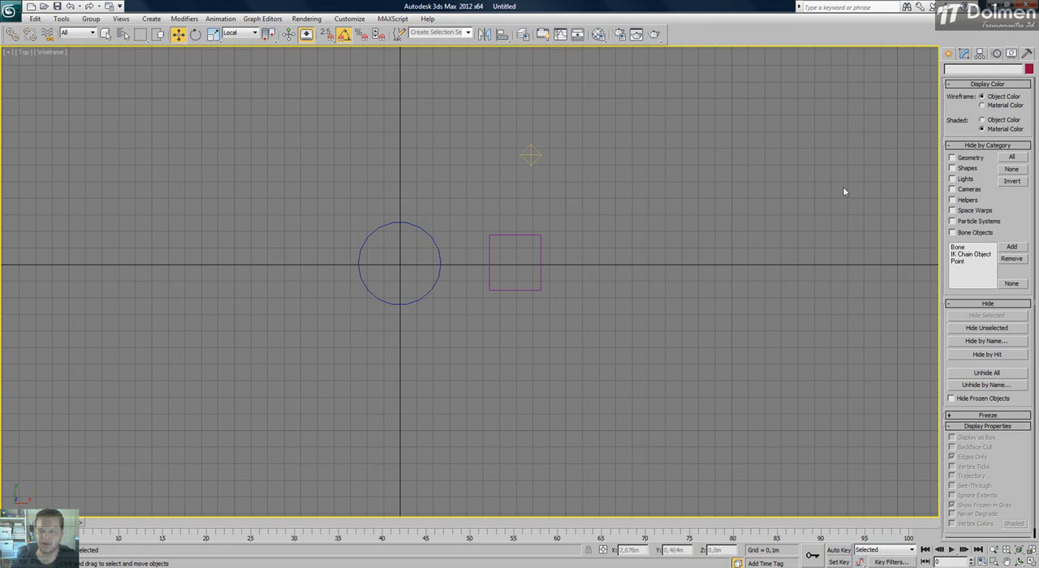
Hide Box002, the Omni light and the remaining cylinder with Hide by Hit, and return to the Move tool.
left_click(1006, 357)
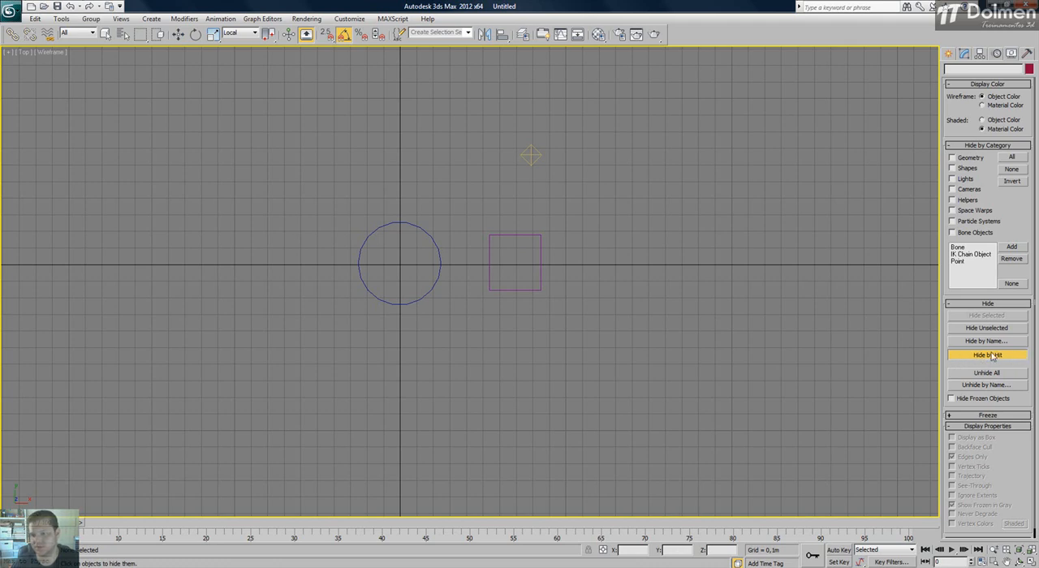
left_click(539, 251)
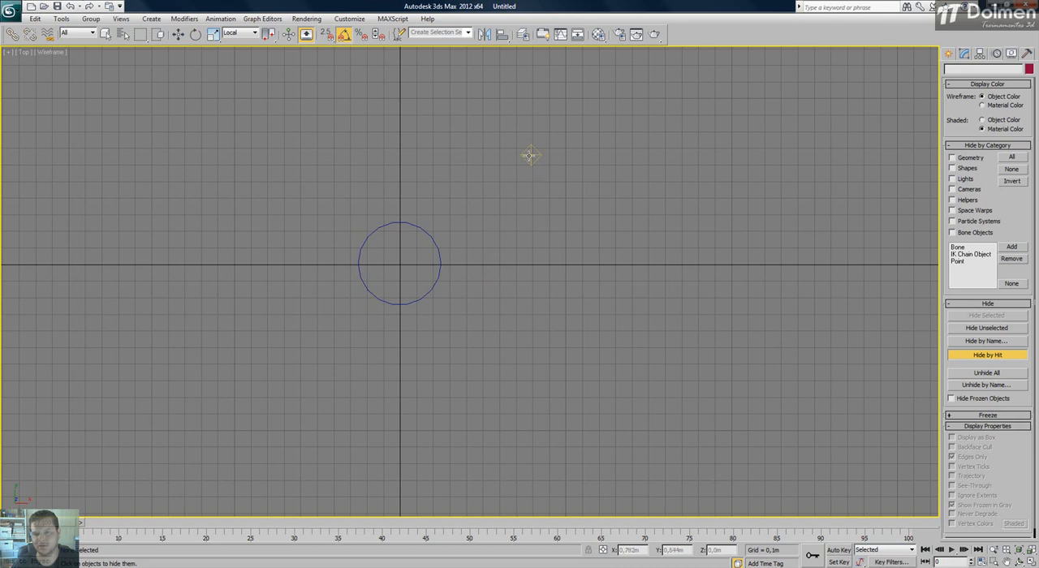
left_click(529, 155)
left_click(431, 235)
key("w")
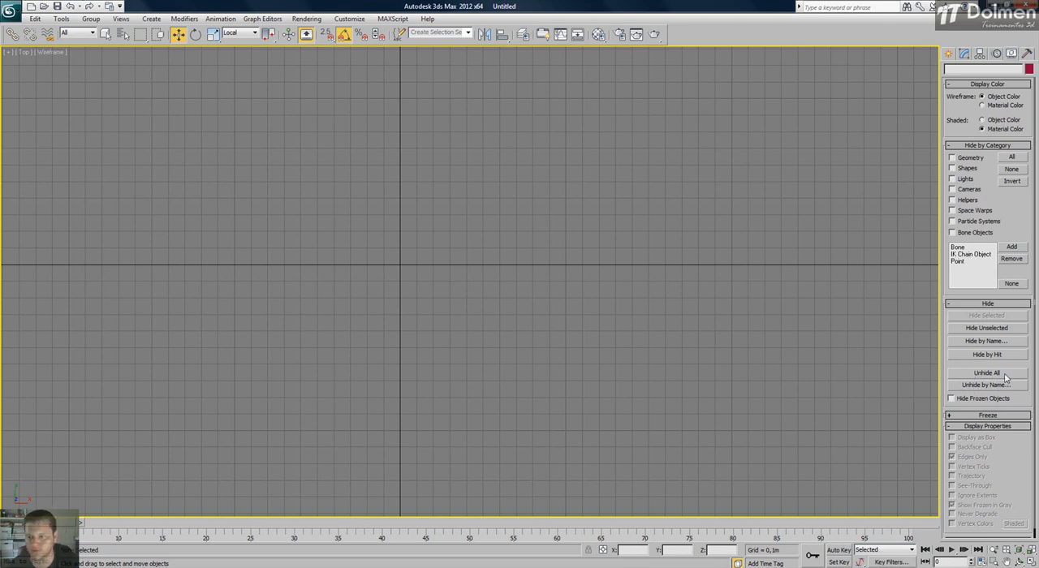
Open Unhide by Name, try selecting every hidden object in the list, and clear the selection.
left_click(962, 385)
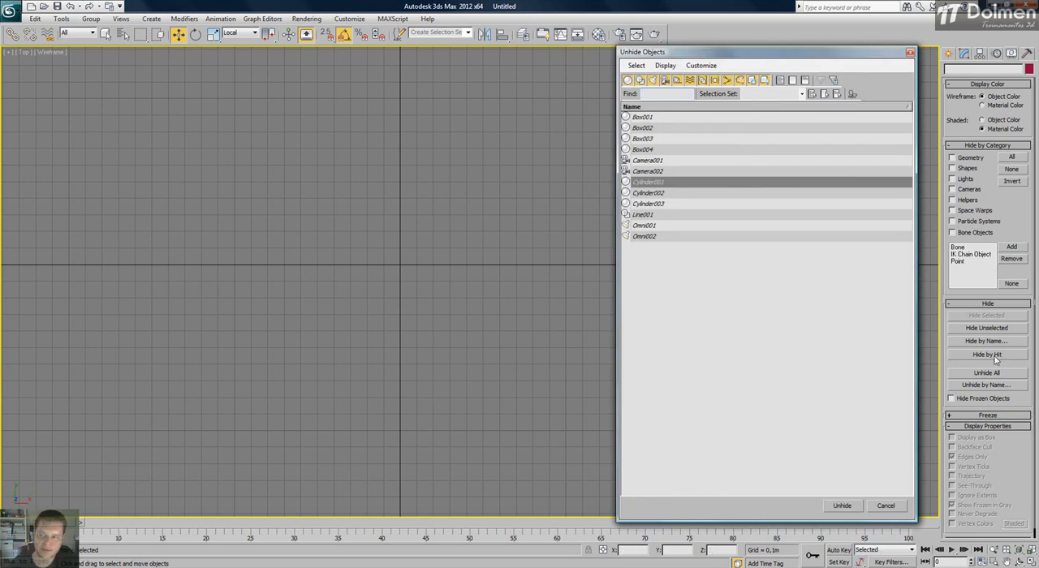
left_click_drag(657, 118, 660, 265)
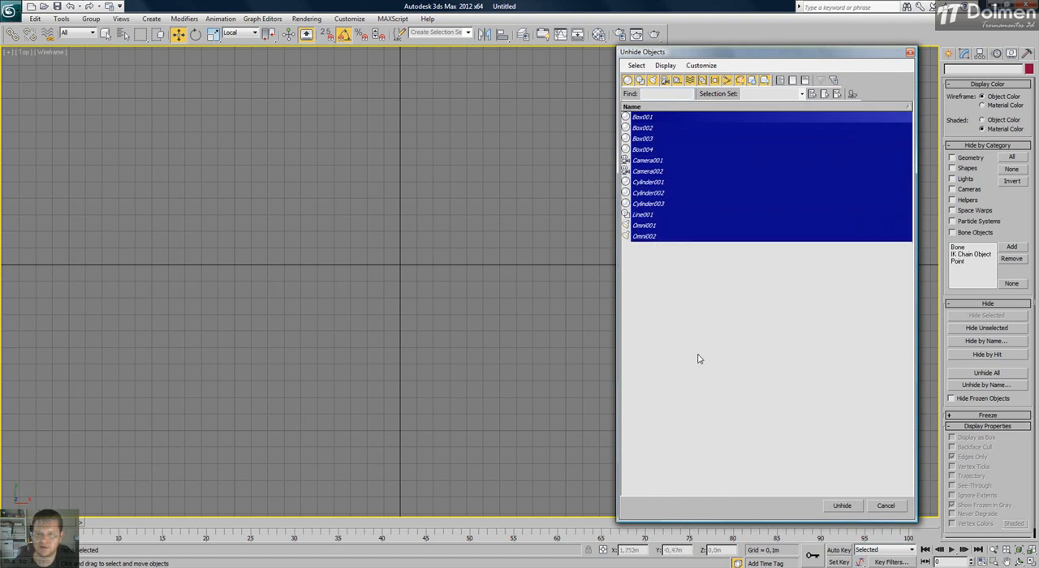
left_click(749, 372)
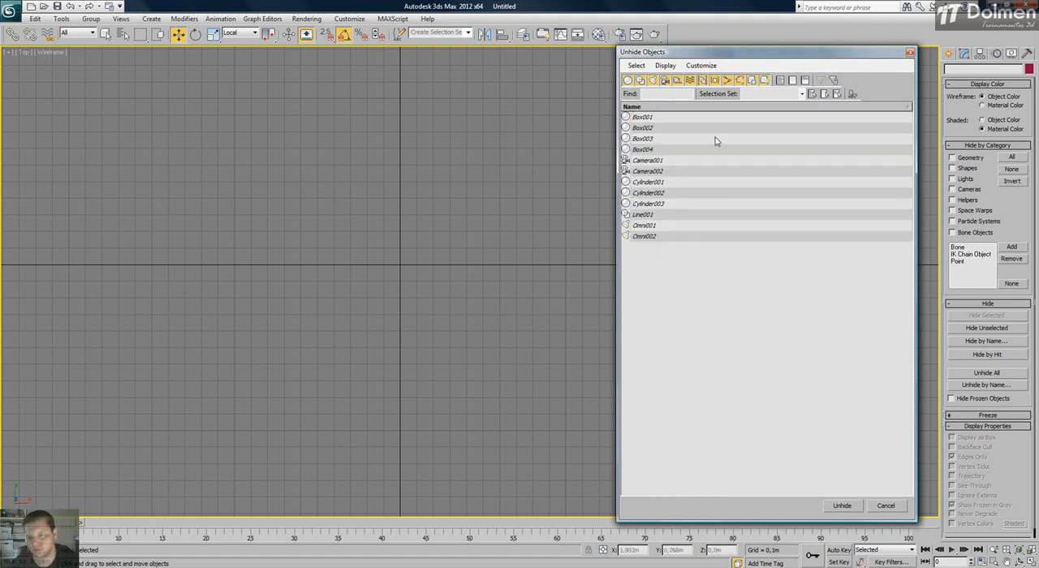
Unhide Box001, Box003, Camera001, Cylinder001, Cylinder003 and Omni001 by name, and deselect them after a selection check in the Top view.
left_click(670, 119)
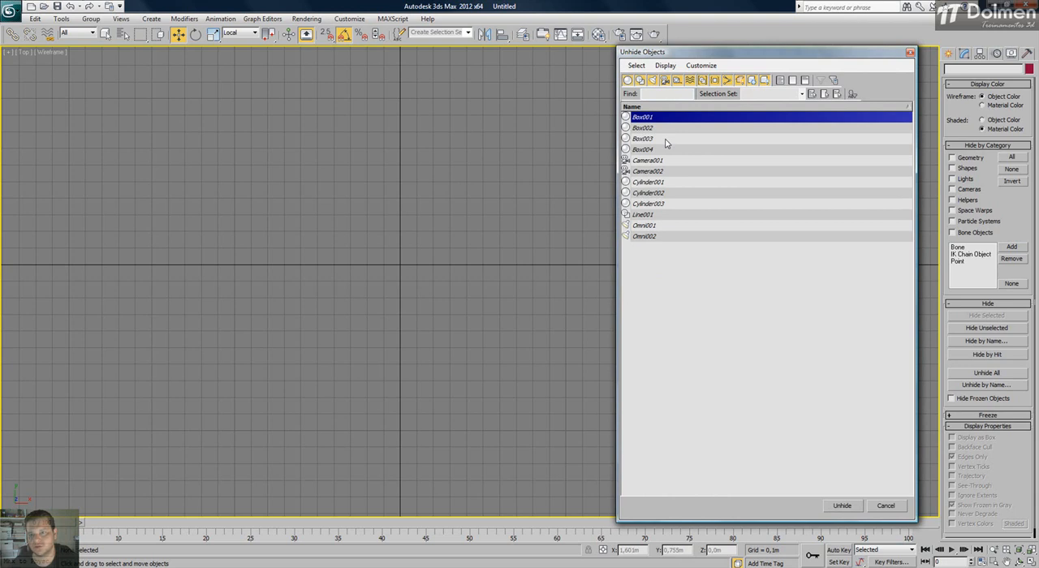
left_click(666, 139, "ctrl")
left_click(665, 161, "ctrl")
left_click(665, 183, "ctrl")
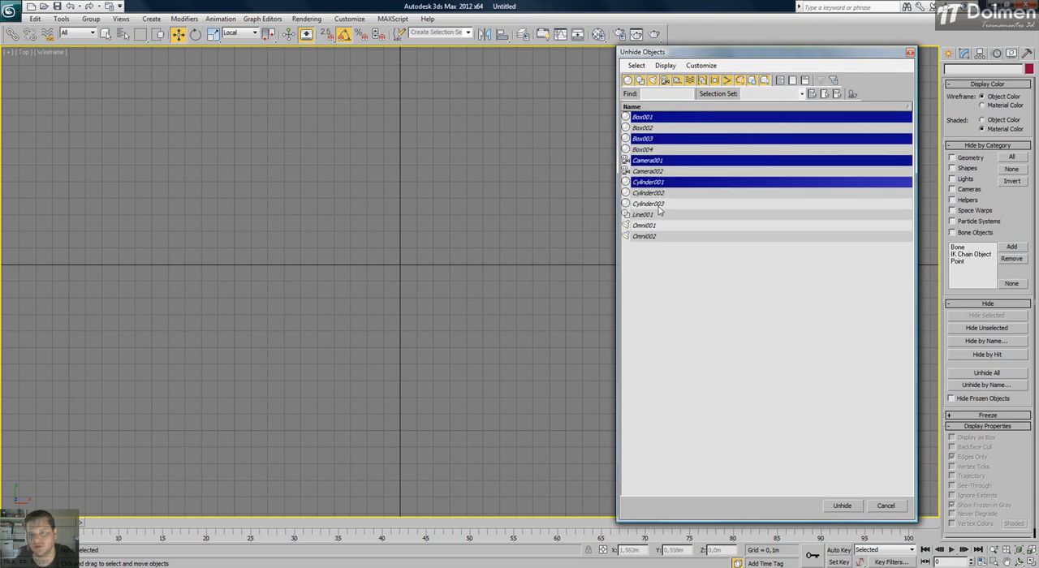
left_click(660, 204, "ctrl")
left_click(658, 225, "ctrl")
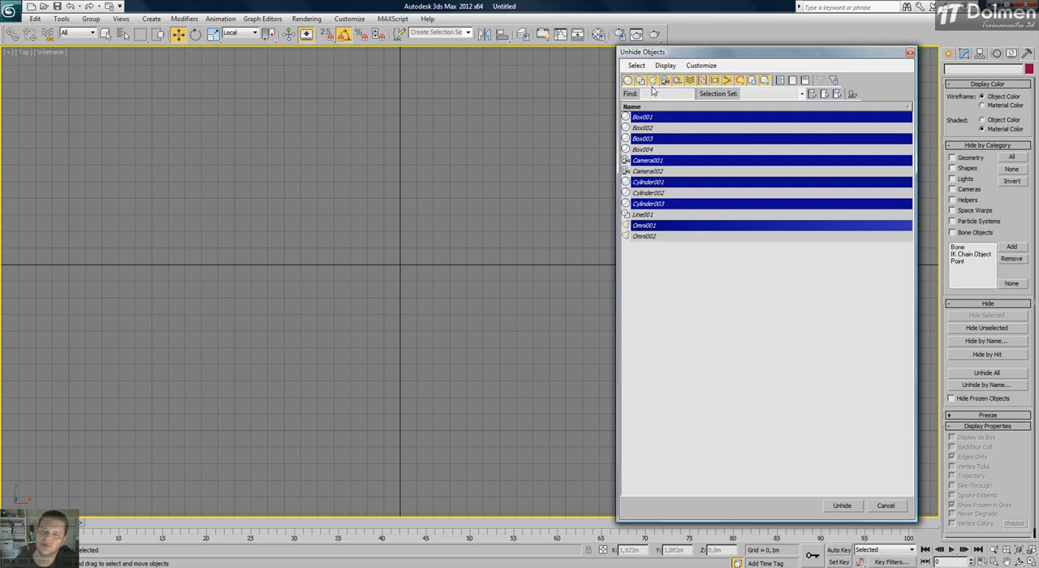
left_click(844, 507)
left_click_drag(888, 91, 272, 454)
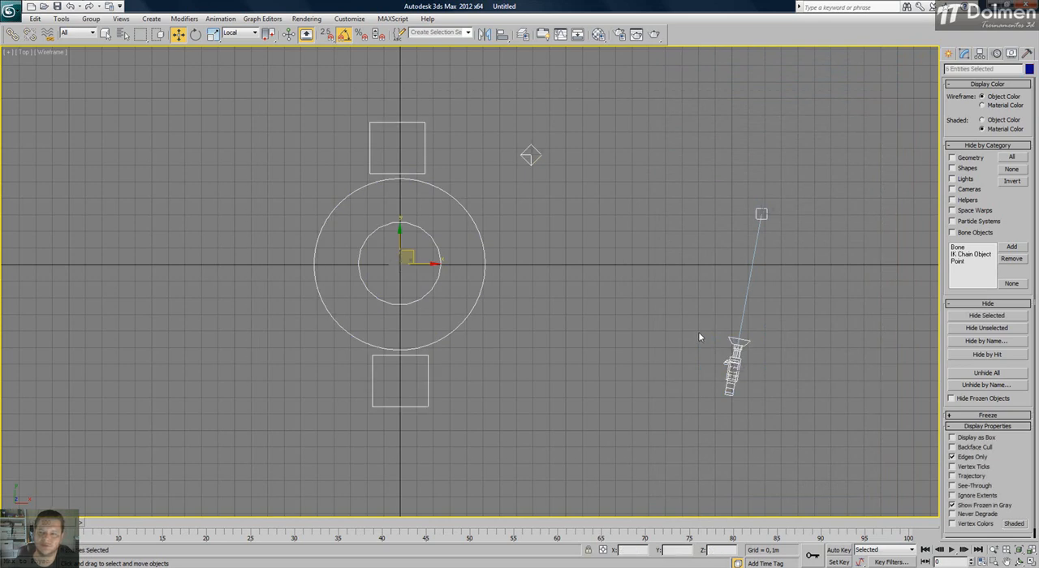
left_click(605, 254)
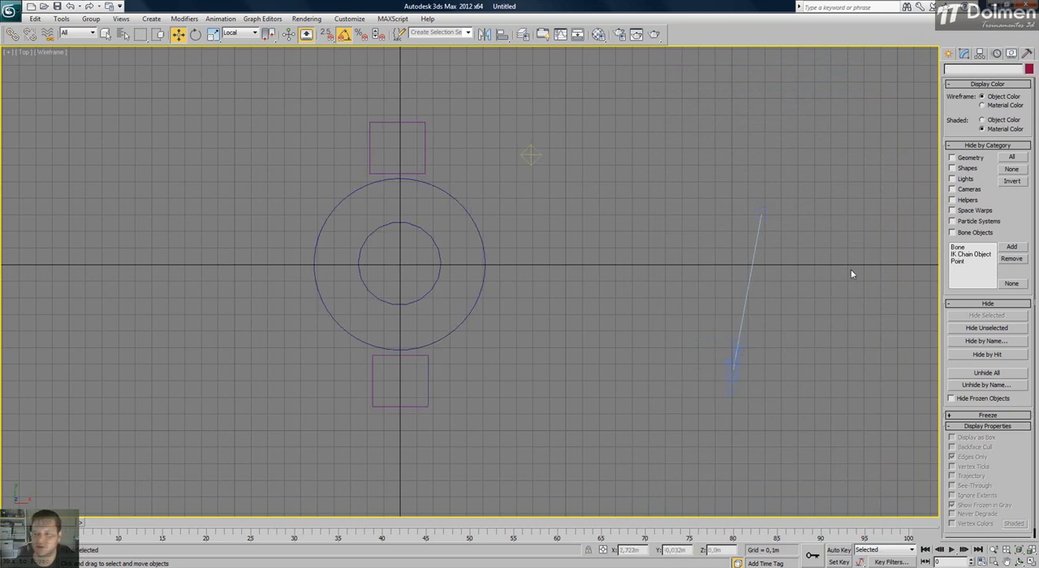
Unhide all remaining objects, select the whole scene to check it, and clear the selection.
left_click(973, 377)
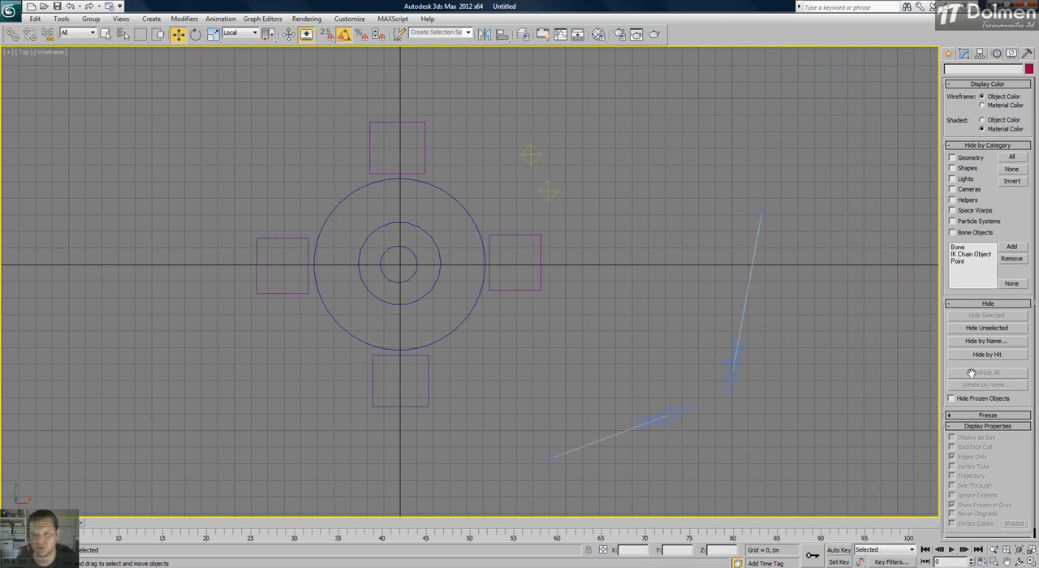
left_click_drag(825, 82, 254, 485)
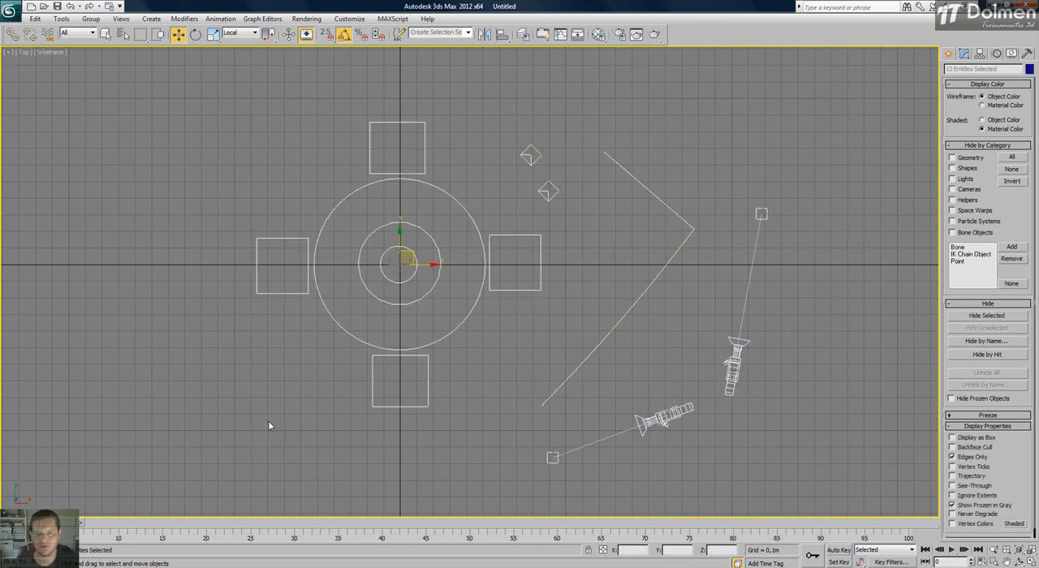
left_click(692, 127)
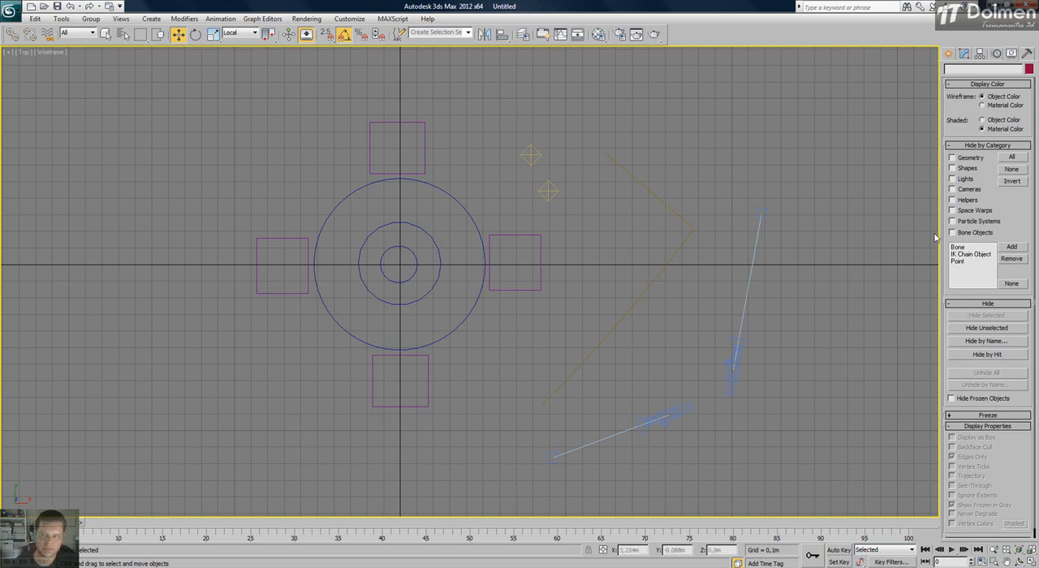
Hide the Lights and Cameras categories, and show both categories again.
left_click(964, 178)
left_click(965, 188)
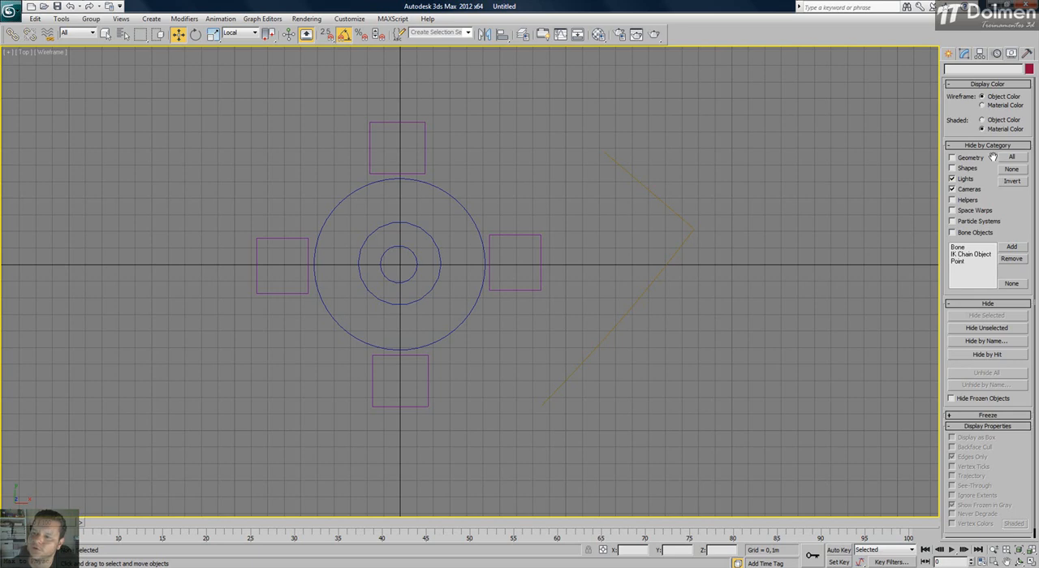
left_click(965, 178)
left_click(967, 189)
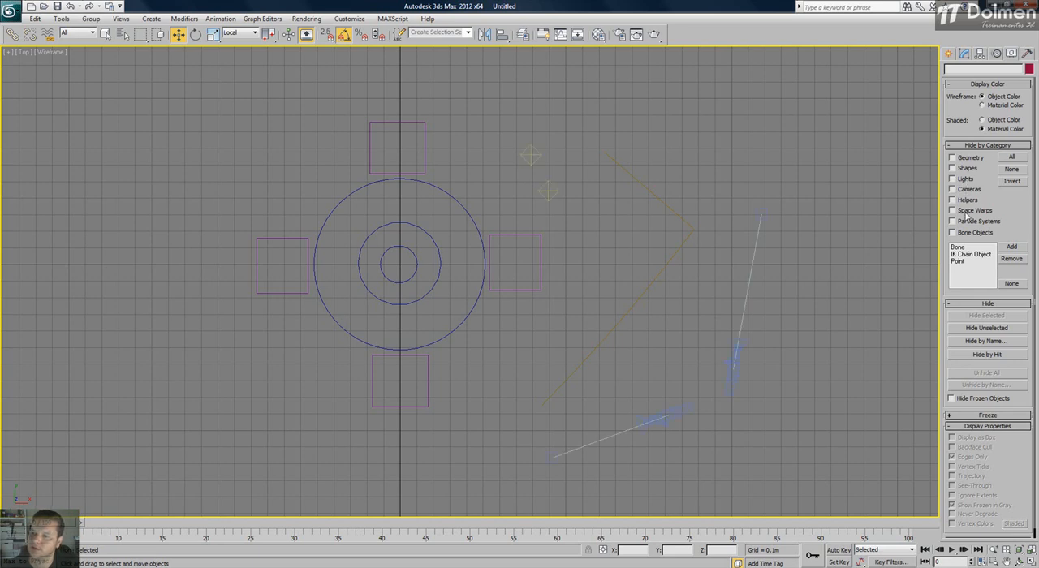
Hide the seat above the table with Hide Selected, unhide all objects, and clear the selection after reselecting the seat.
left_click_drag(450, 82, 358, 147)
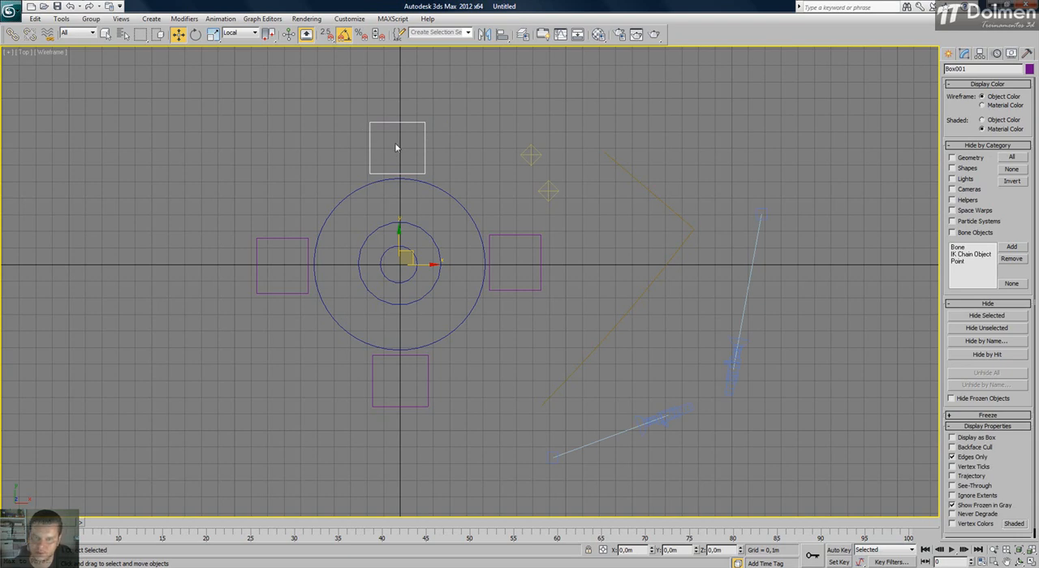
left_click(986, 314)
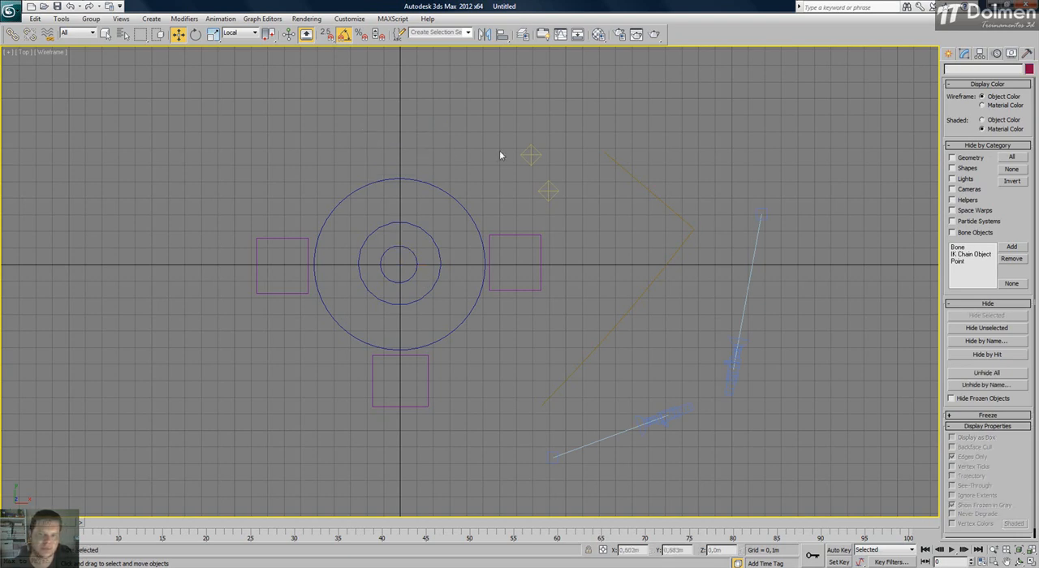
left_click(1005, 374)
left_click_drag(440, 107, 317, 151)
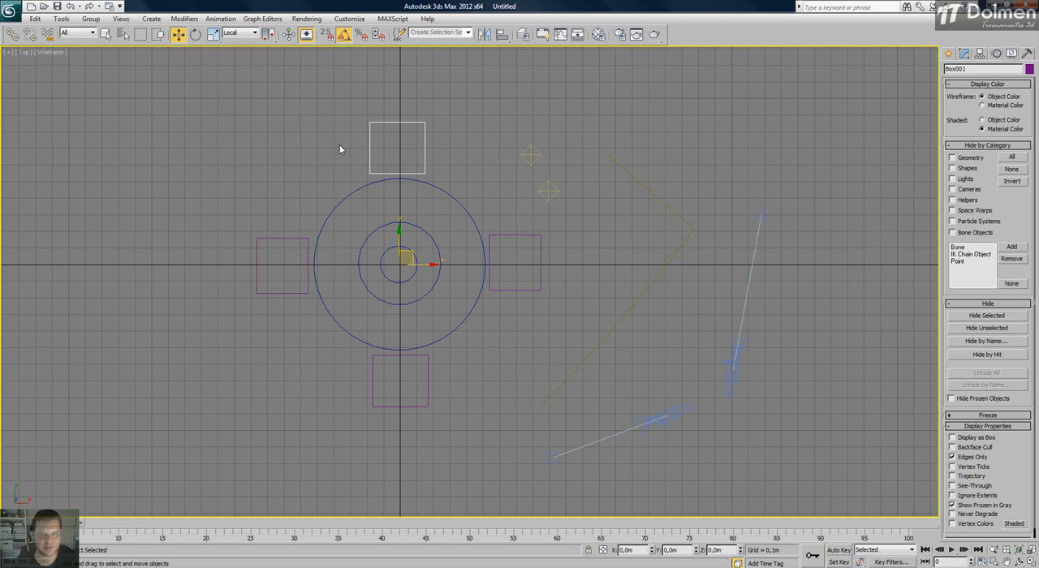
left_click(337, 146)
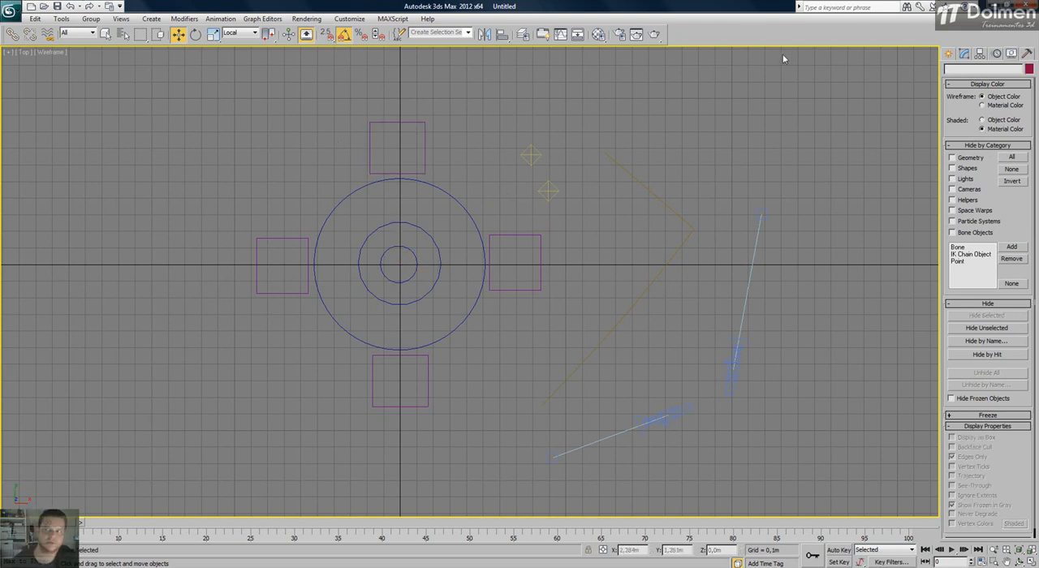
Select the seat on the table's left side in the Top view and restore the four-viewport layout.
left_click(948, 53)
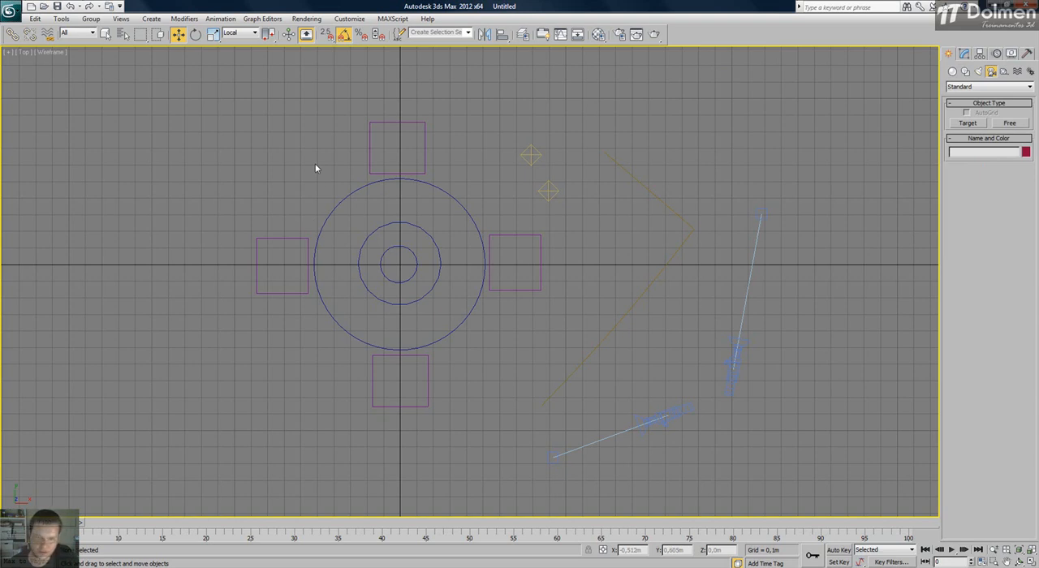
left_click_drag(303, 200, 264, 303)
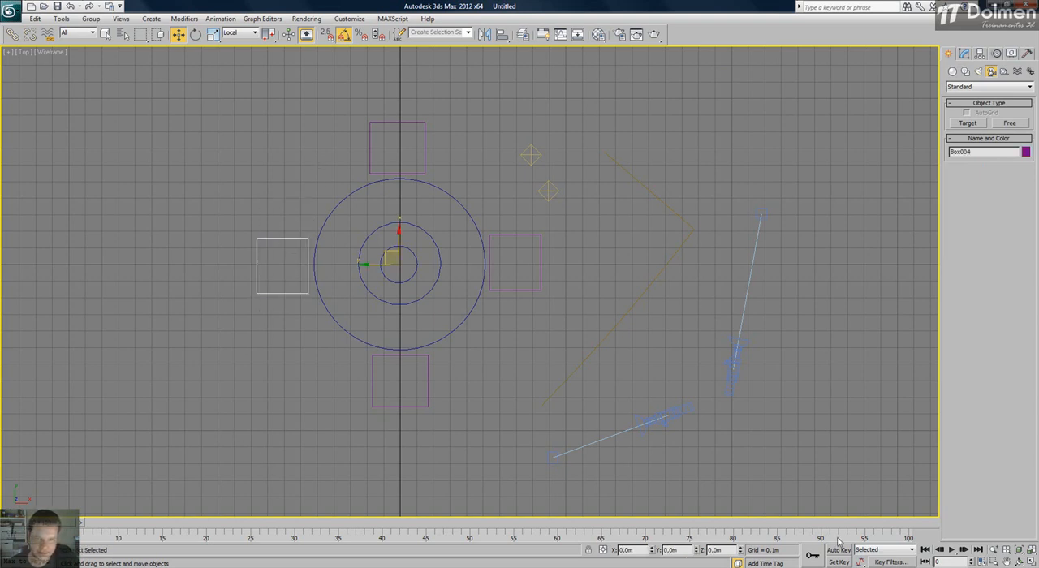
key("alt+w")
left_click(687, 436)
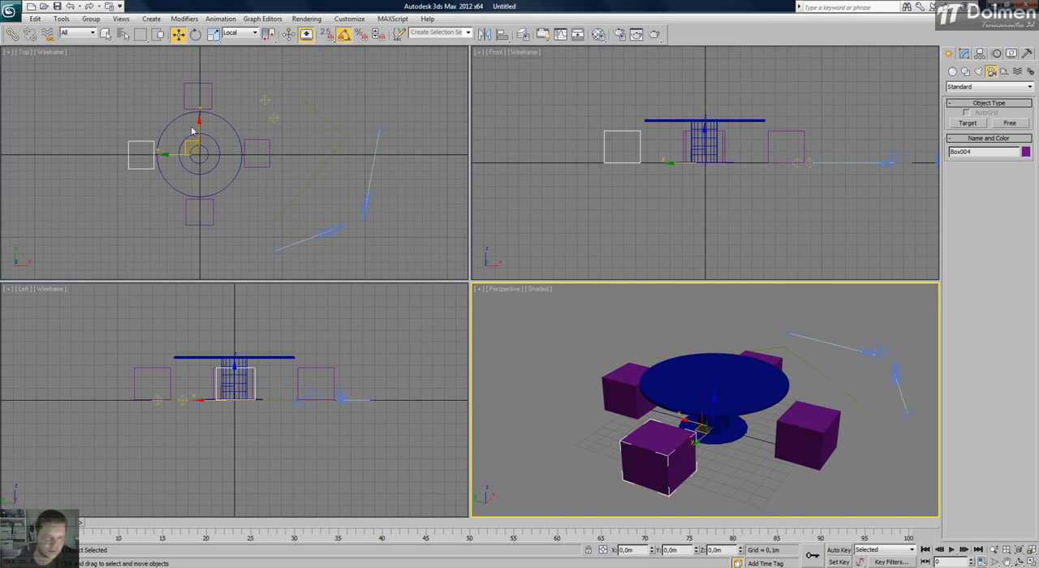
middle_click_drag(192, 150, 227, 151)
scroll(184, 154, "up", 2)
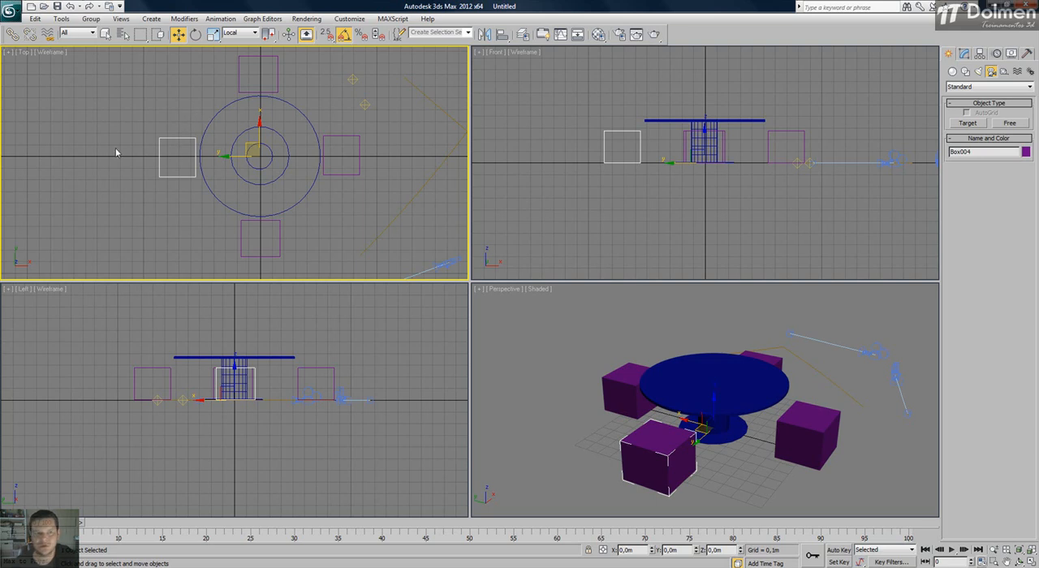
Bring up the selected seat's display and transform commands and examine the Convert To options.
right_click(173, 151)
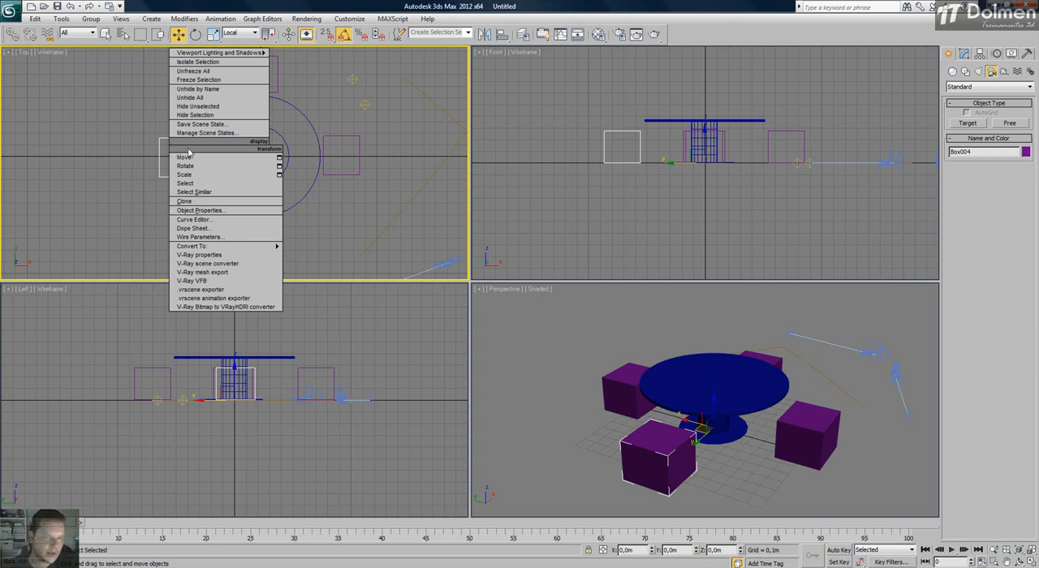
mouse_move(253, 56)
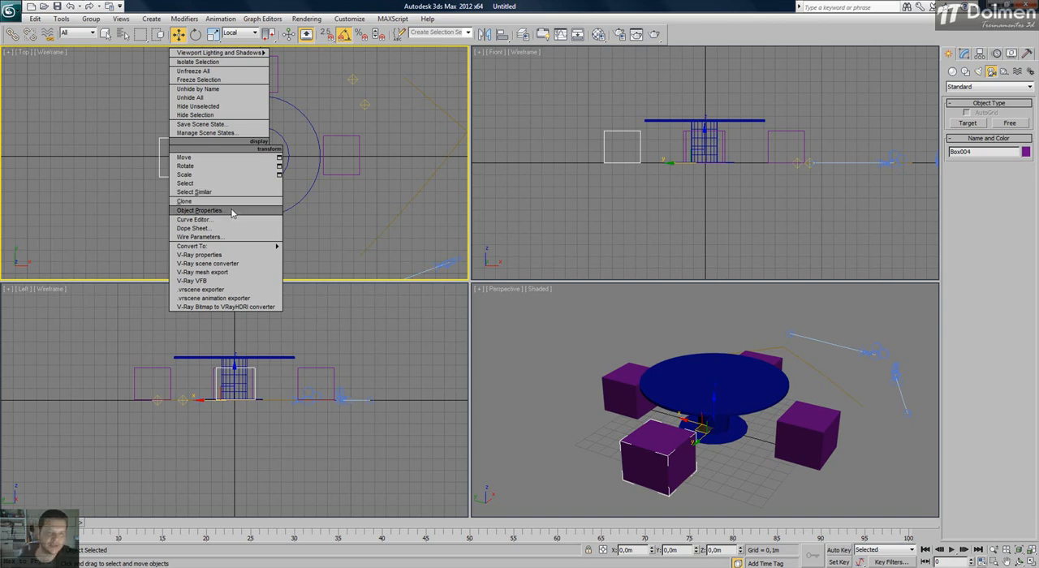
mouse_move(203, 246)
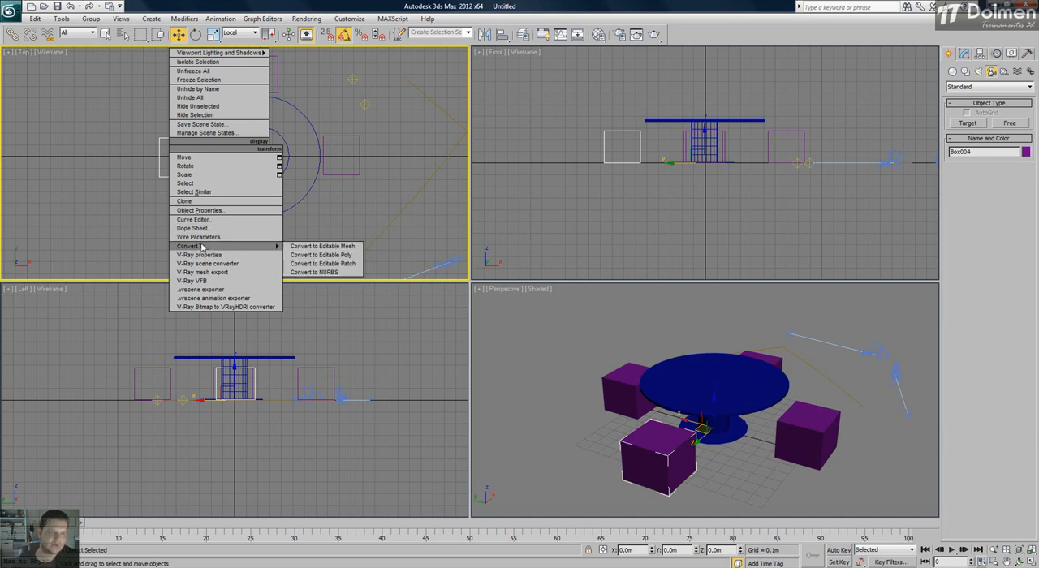
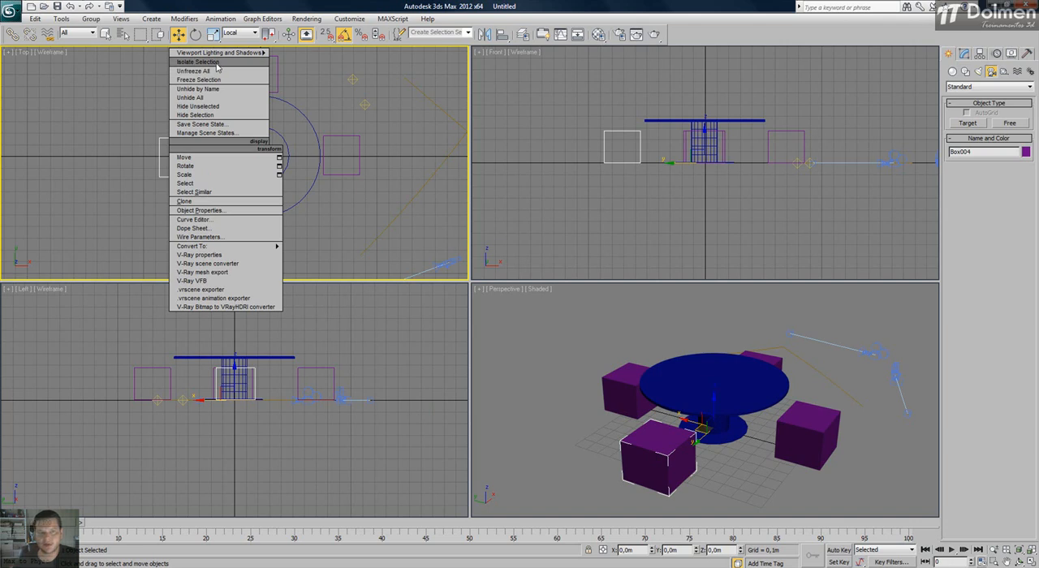
Isolate the selected seat, exit isolation mode to bring back the whole scene, and clear the selection.
left_click(216, 65)
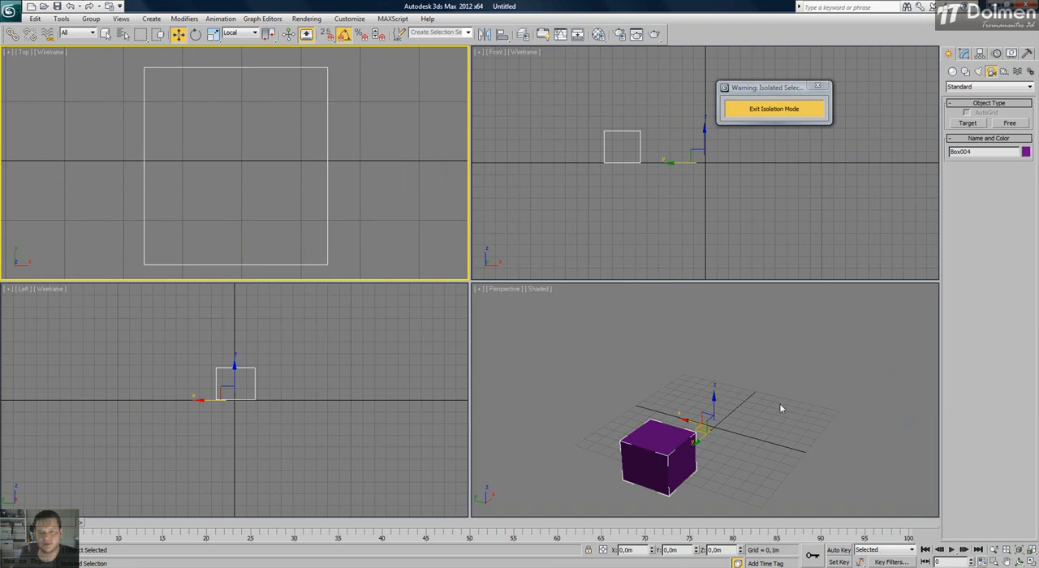
left_click(696, 444)
scroll(305, 123, "down", 2)
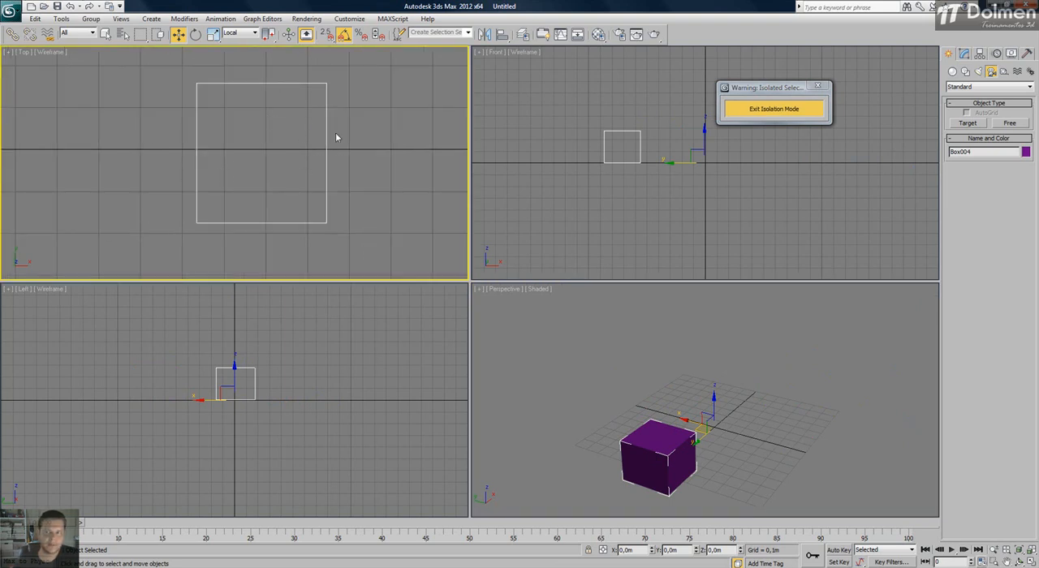
mouse_move(777, 90)
left_mouse_down()
mouse_move(715, 95)
mouse_move(788, 78)
left_mouse_up()
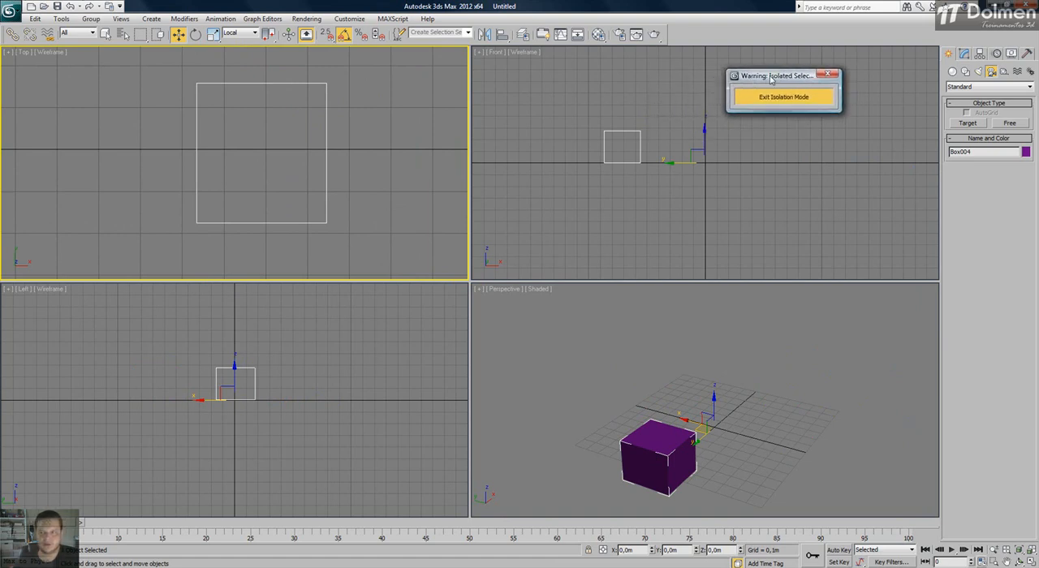
left_click(807, 99)
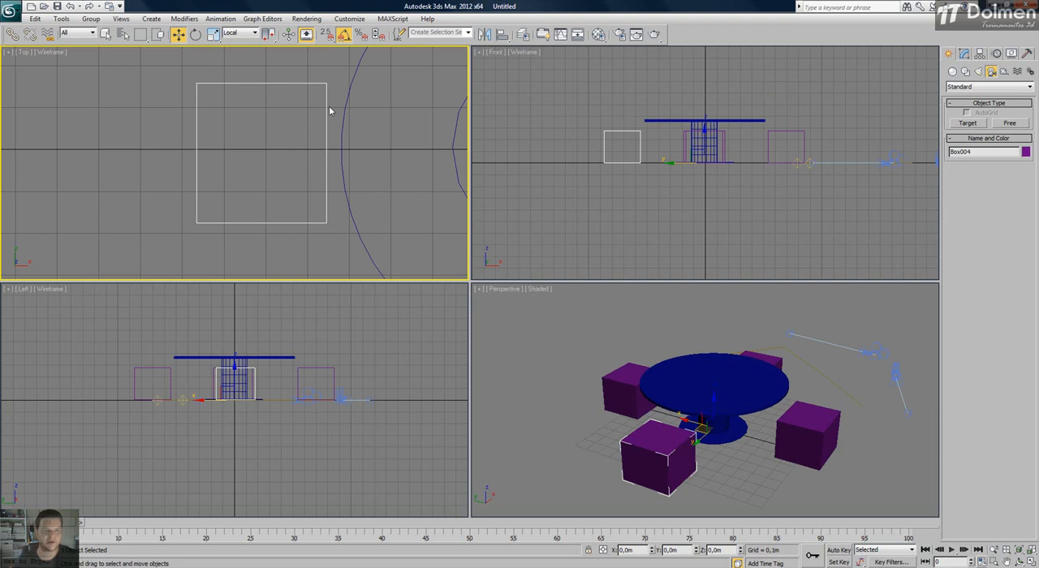
middle_click_drag(368, 154, 291, 150)
scroll(290, 150, "down", 5)
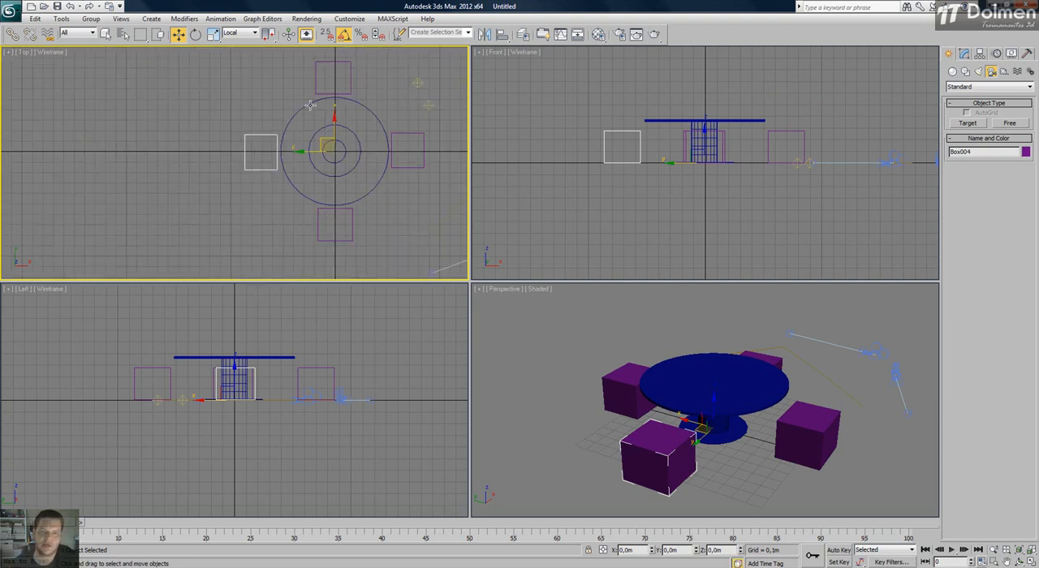
left_click(351, 129)
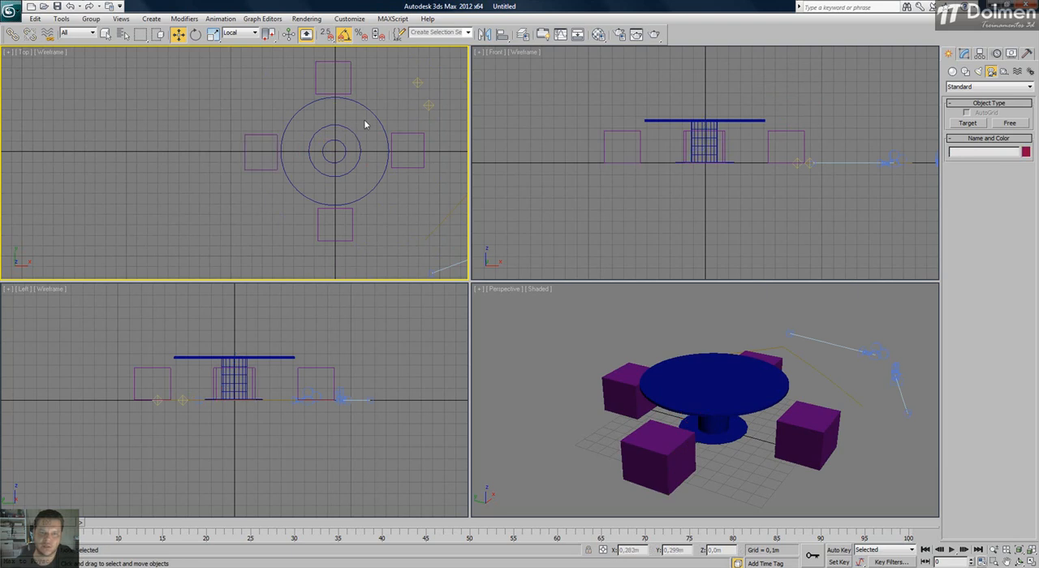
Isolate the table parts together with the seat on their left in the Top view, and exit isolation mode.
left_click_drag(364, 158, 234, 187)
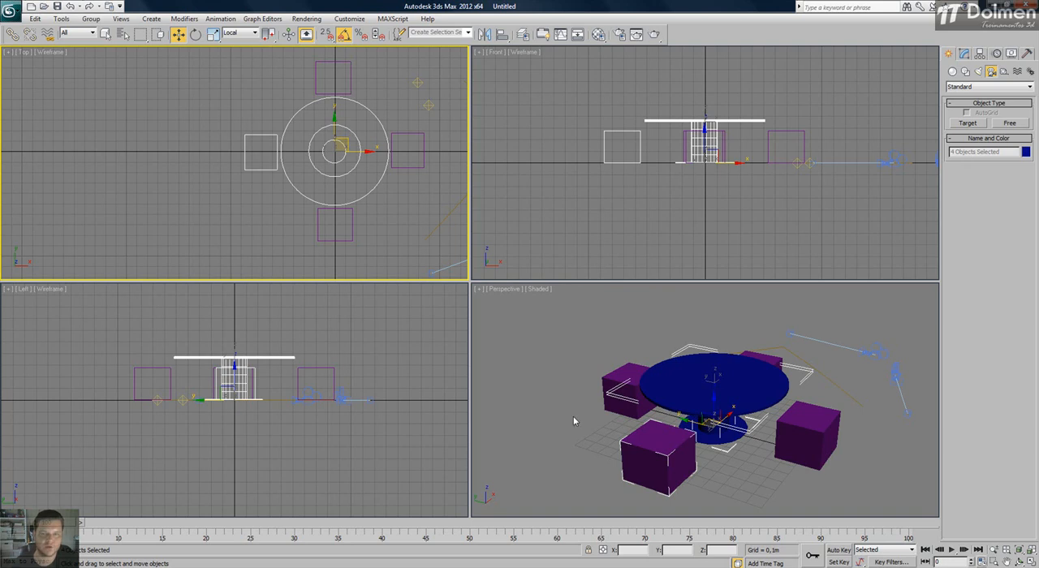
right_click(348, 159)
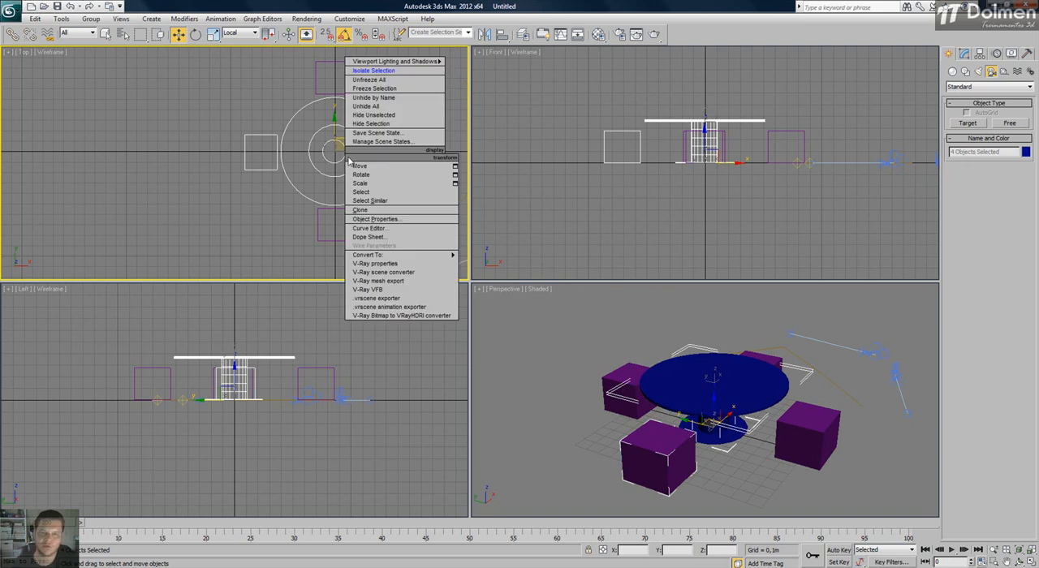
left_click(422, 71)
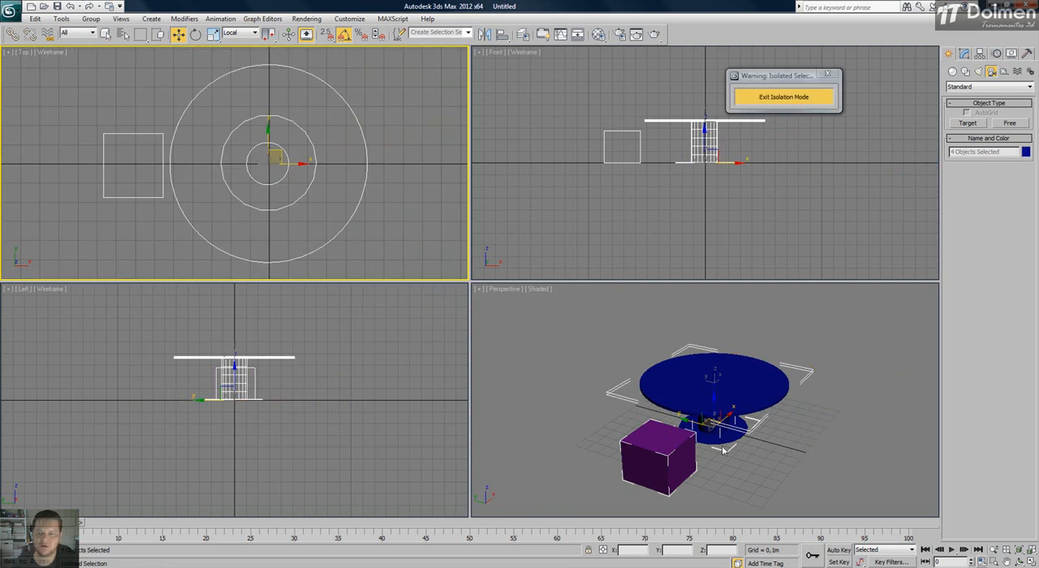
left_click(633, 334)
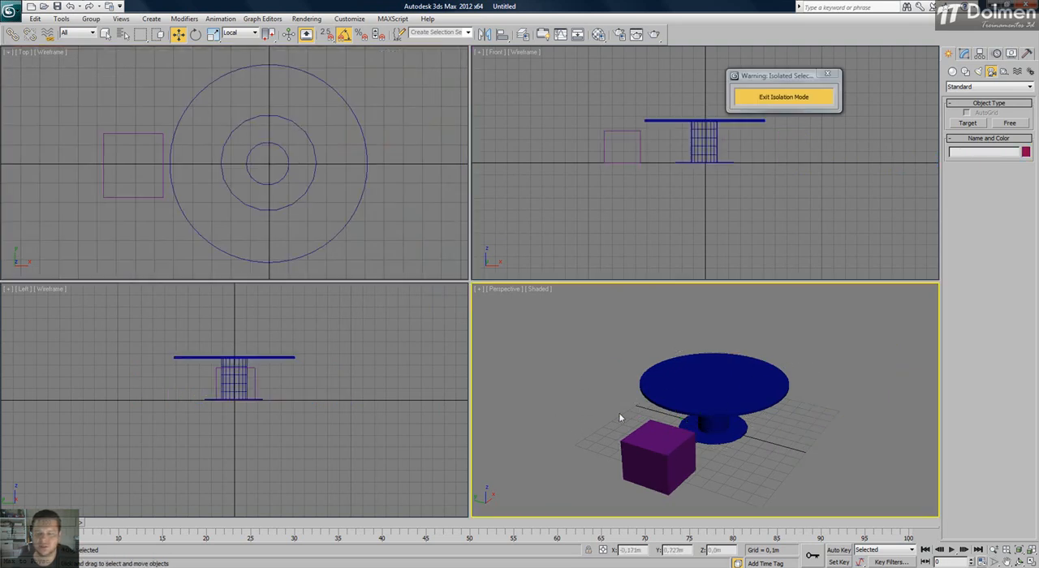
left_click(803, 99)
Select only the seat left of the table in the Top view, isolate it, and exit isolation mode.
left_click(299, 105)
scroll(288, 106, "down", 5)
scroll(316, 128, "down", 2)
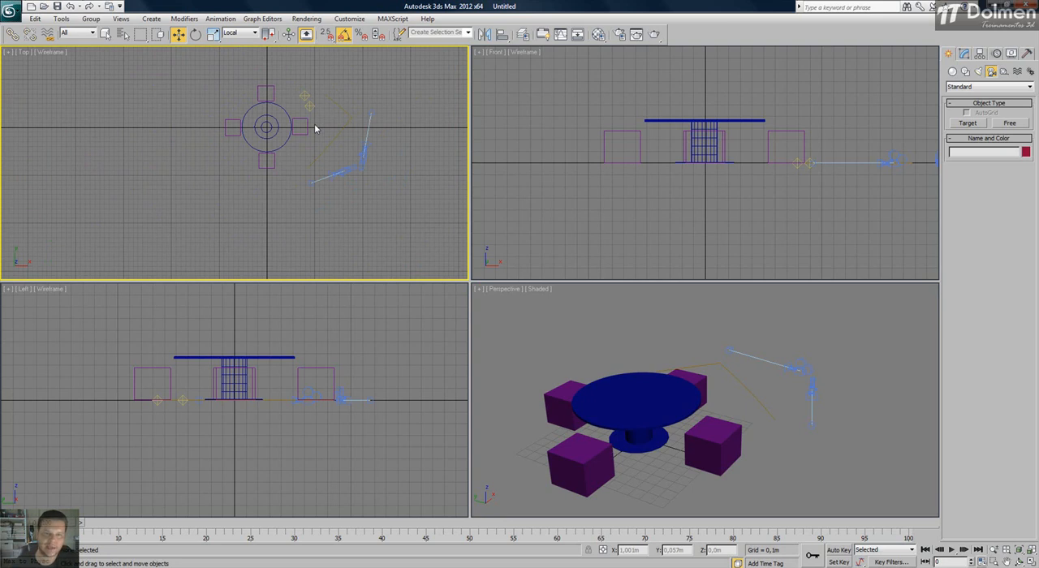
scroll(272, 110, "up", 3)
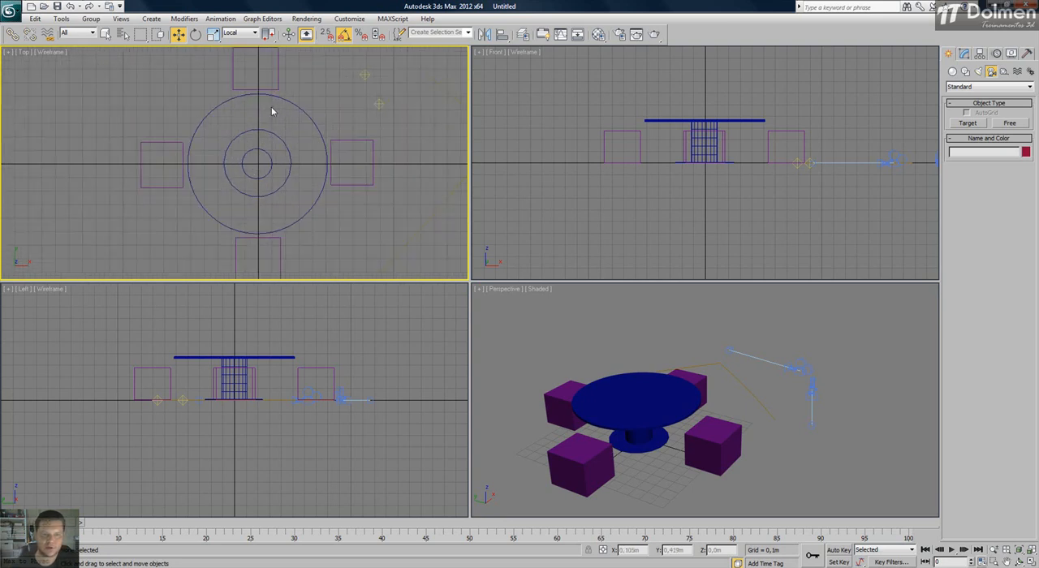
left_click_drag(198, 101, 139, 258)
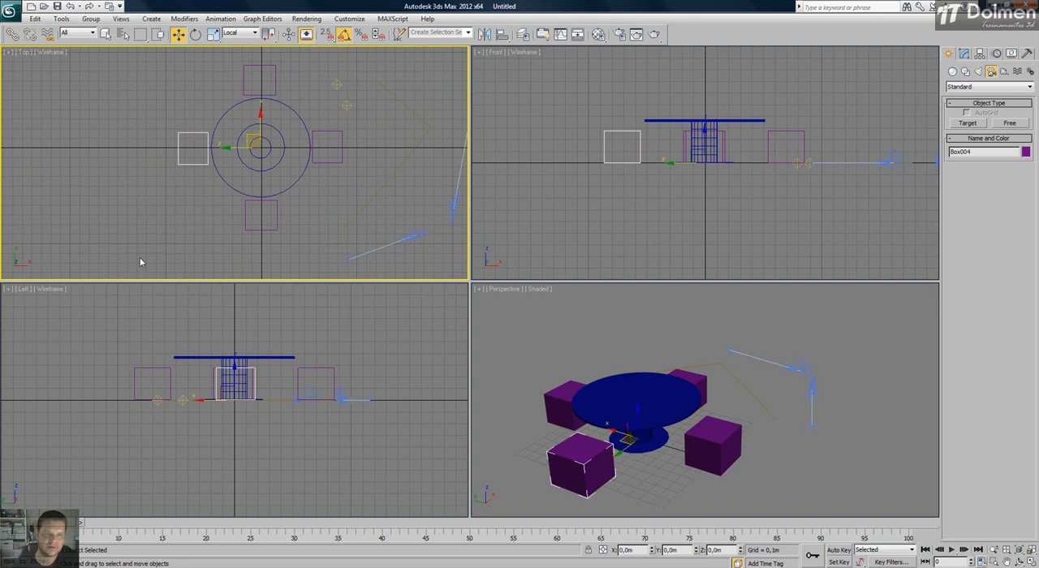
right_click(191, 151)
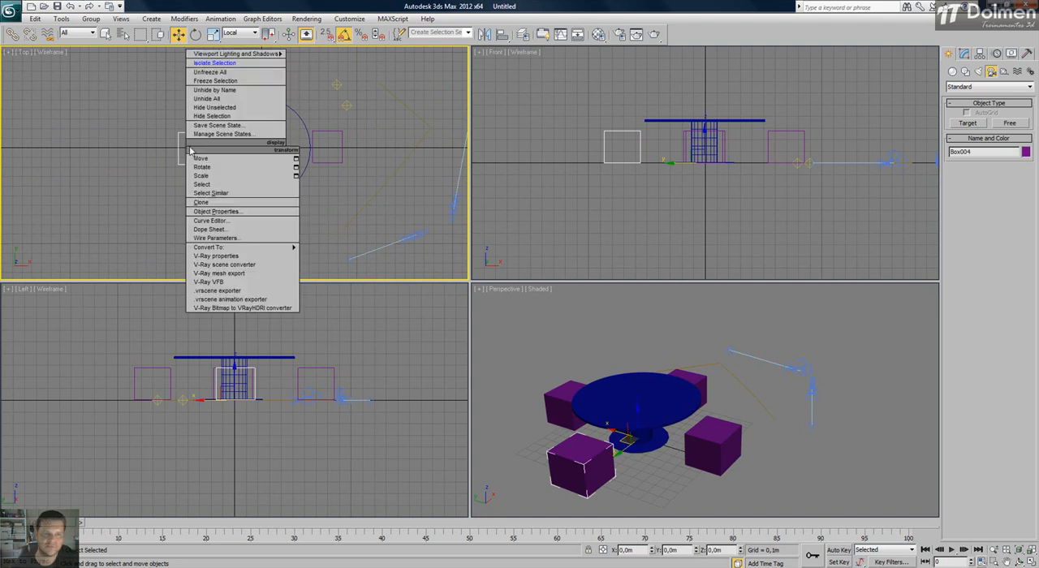
left_click(213, 64)
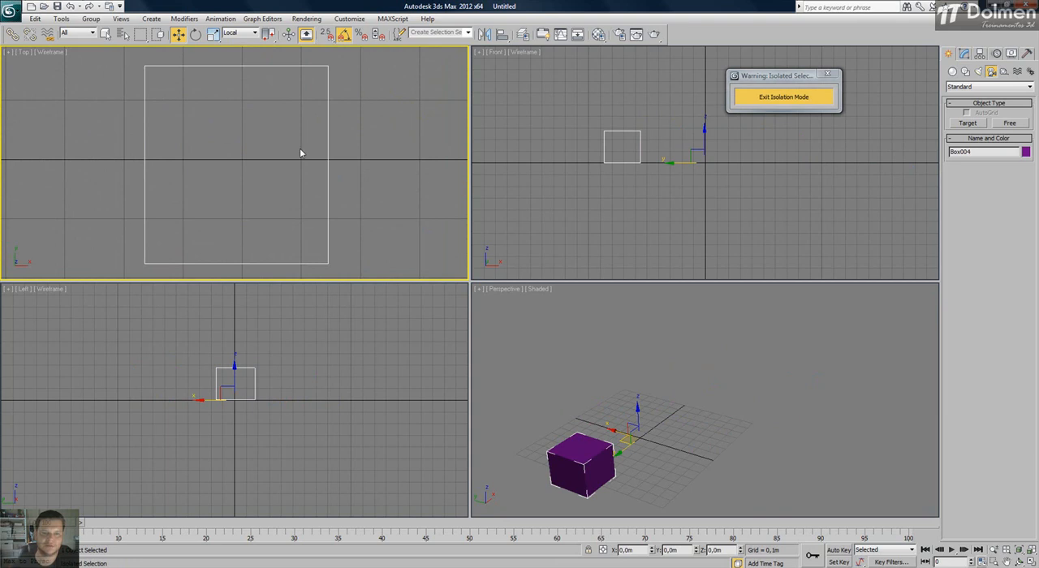
left_click(783, 97)
Hide everything except the selected seat with Hide Unselected, and unhide all objects after reselecting the seat.
scroll(301, 167, "down", 5)
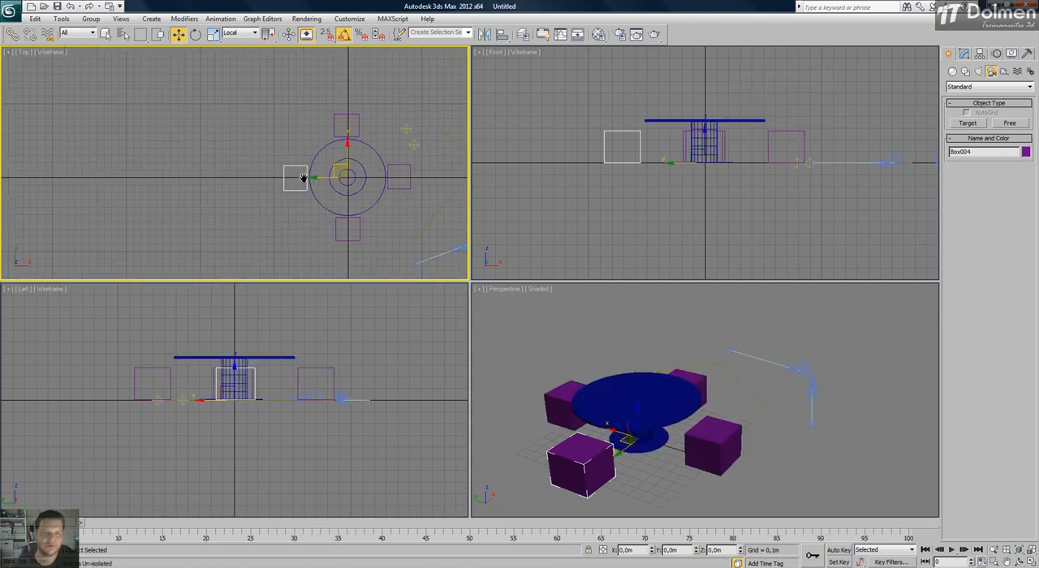
scroll(329, 167, "up", 2)
scroll(188, 155, "up", 2)
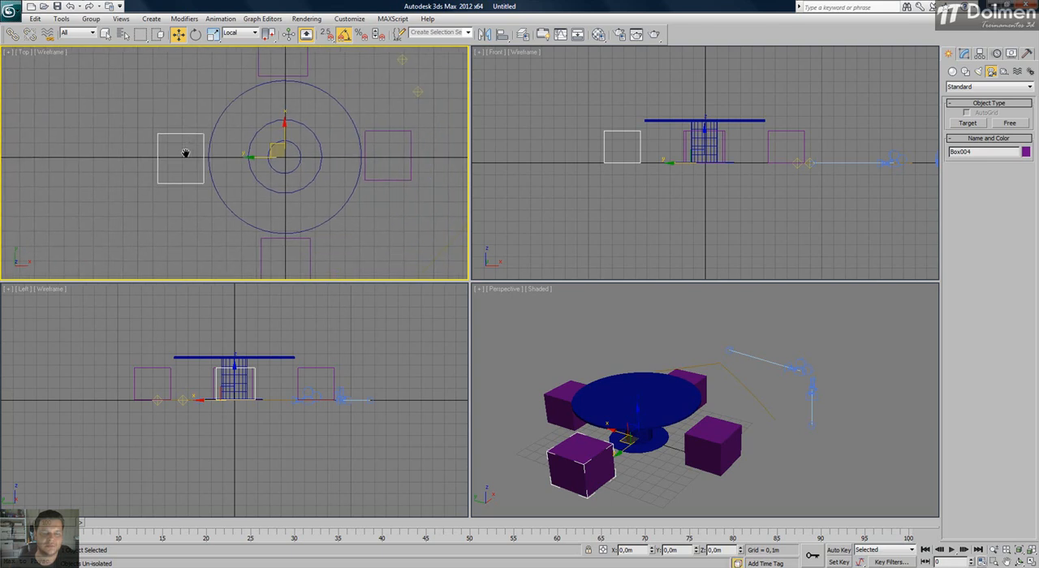
left_click(1011, 54)
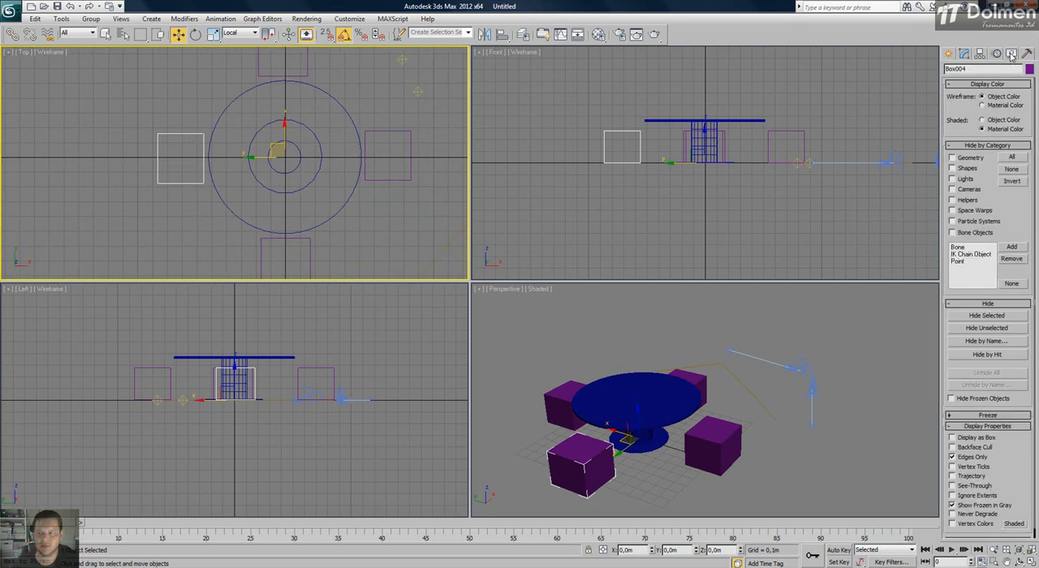
left_click(998, 328)
left_click(348, 169)
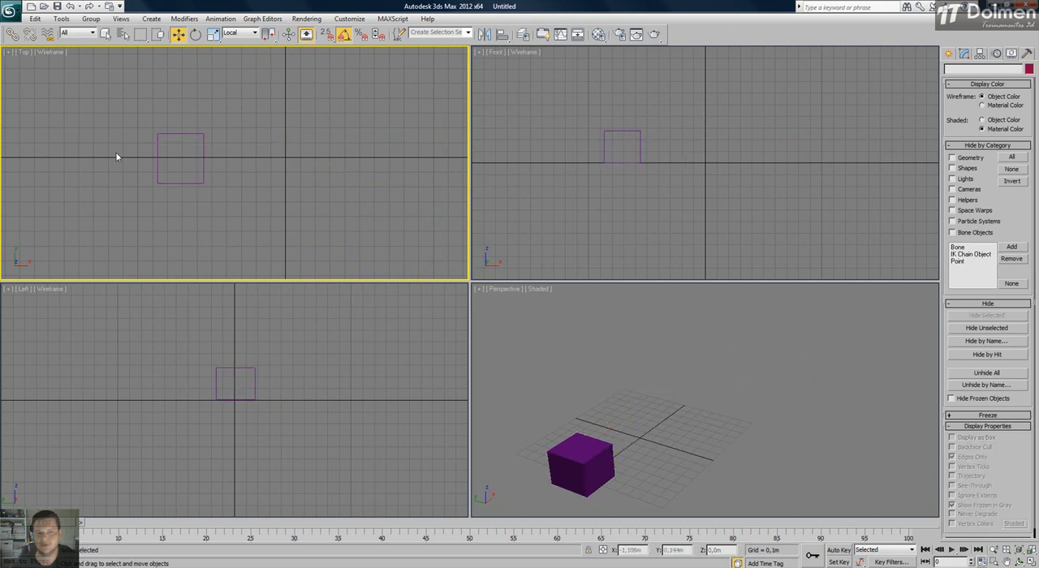
left_click_drag(136, 136, 188, 166)
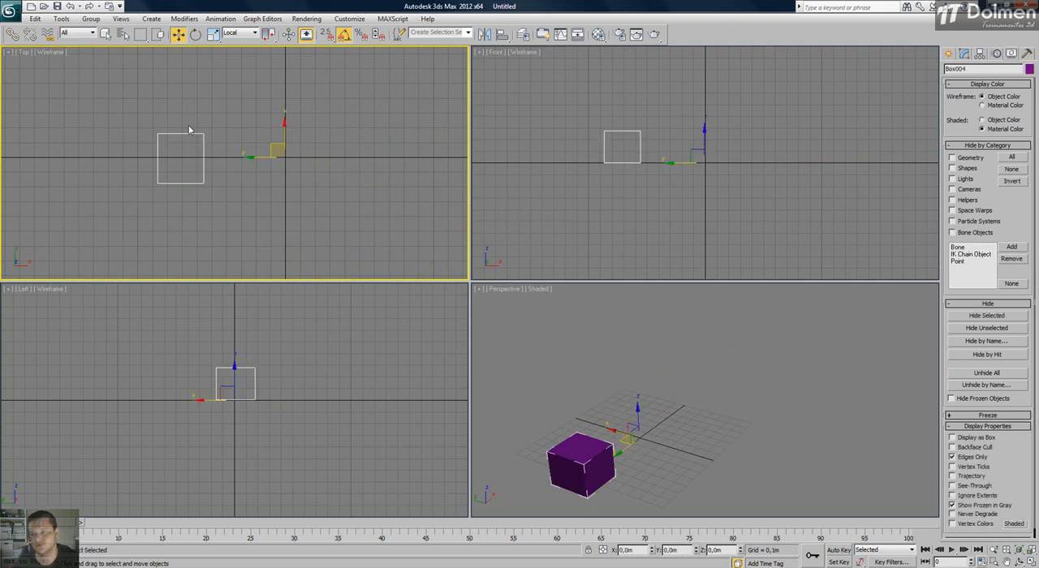
left_click(948, 55)
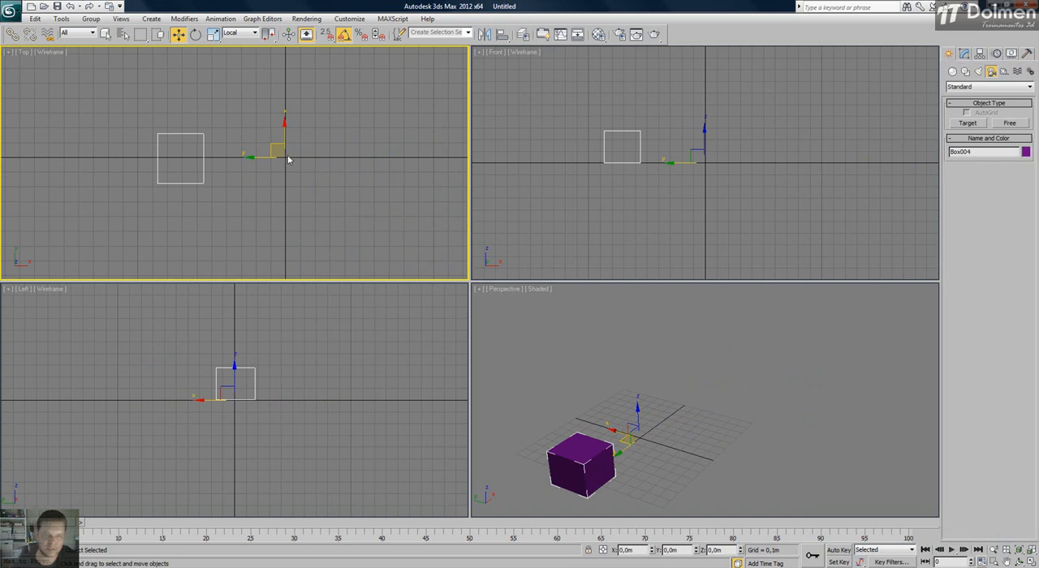
left_click(1012, 54)
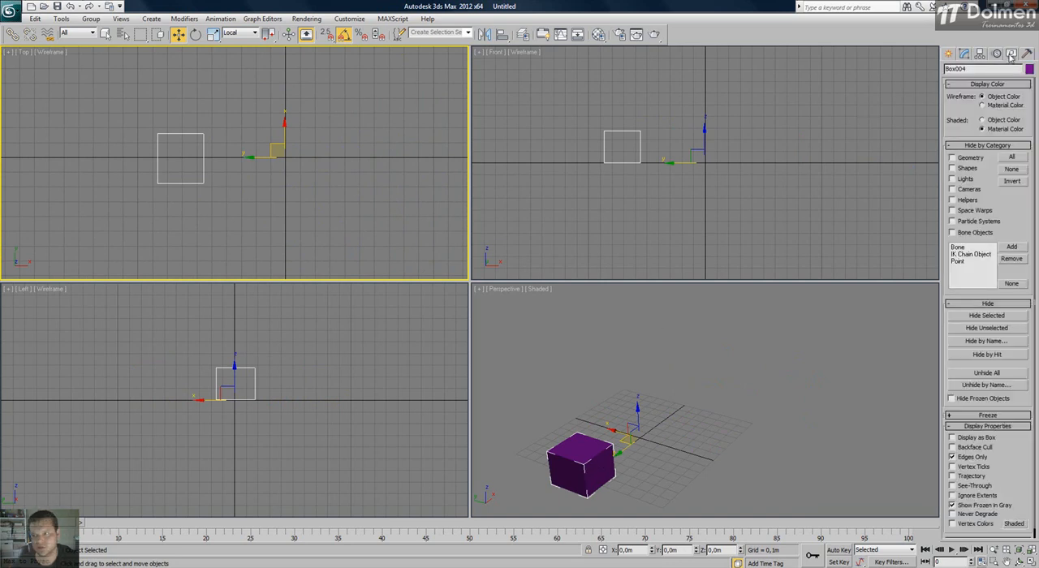
left_click(995, 372)
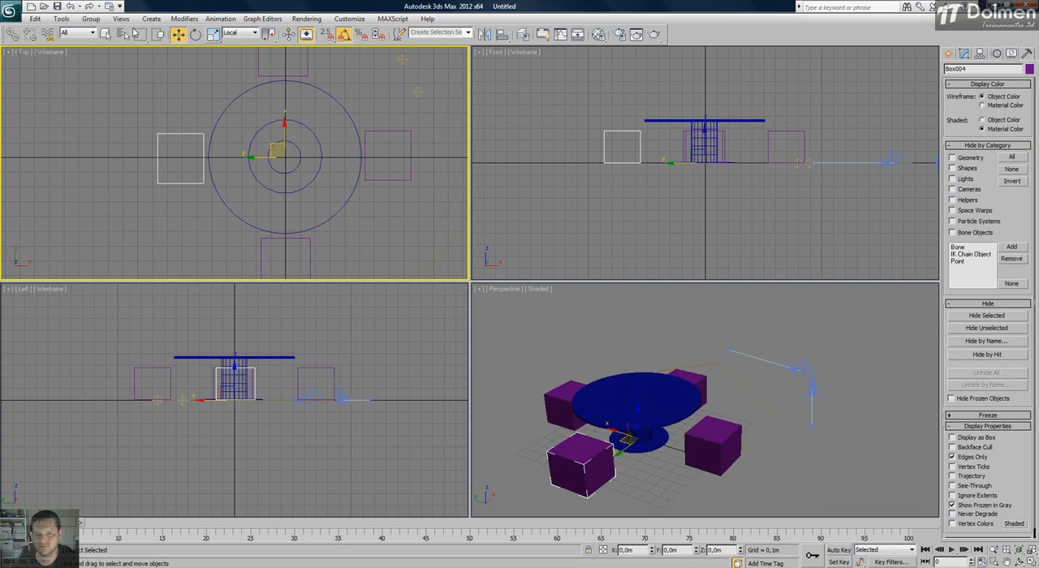
Isolate the seat again with Isolate Selection, move the isolation window out of the viewports, and exit isolation, clearing the selection.
right_click(159, 159)
left_click(228, 54)
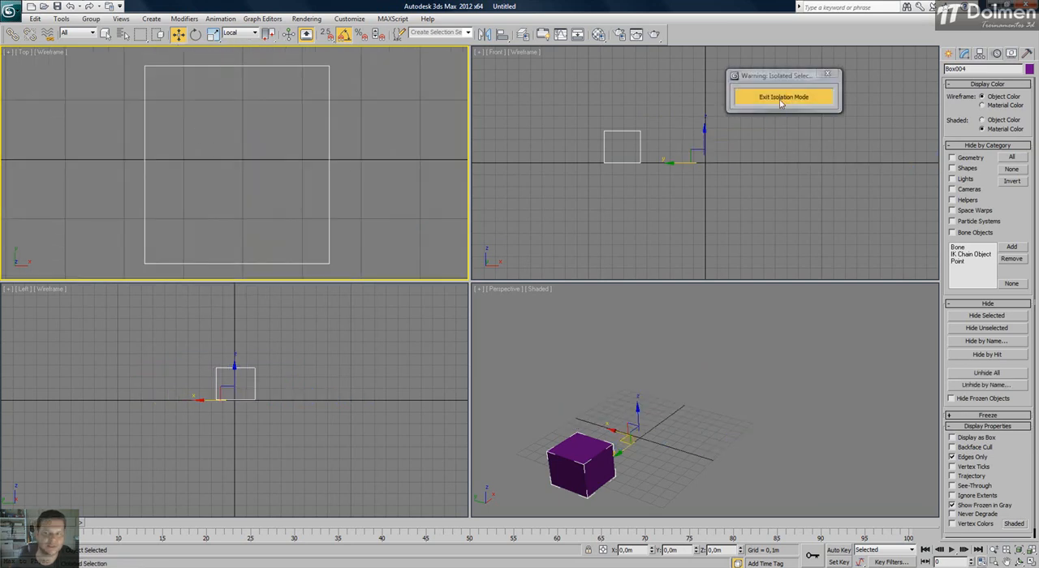
left_click_drag(778, 80, 878, 30)
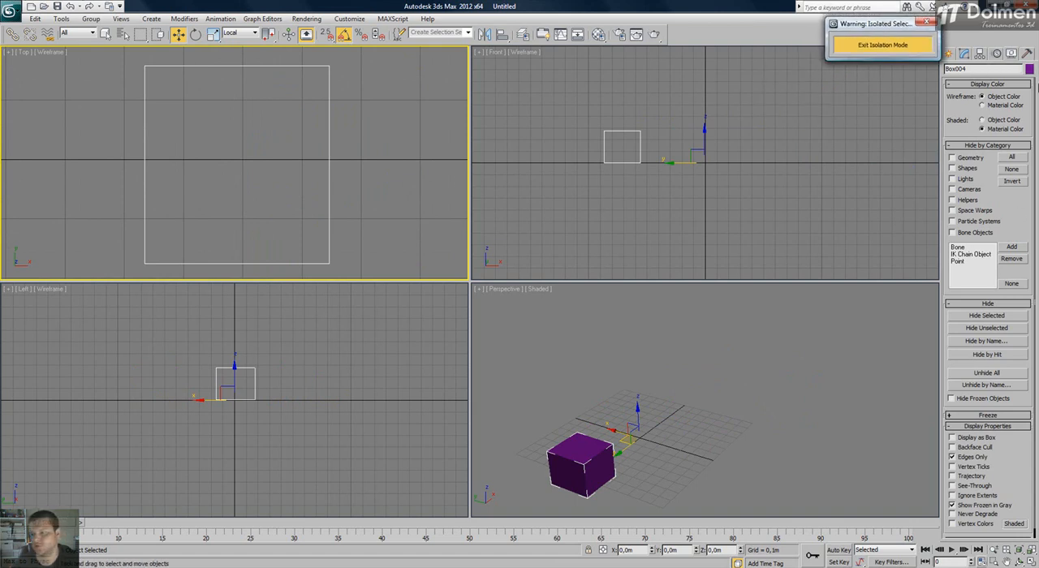
left_click(867, 52)
scroll(267, 123, "down", 8)
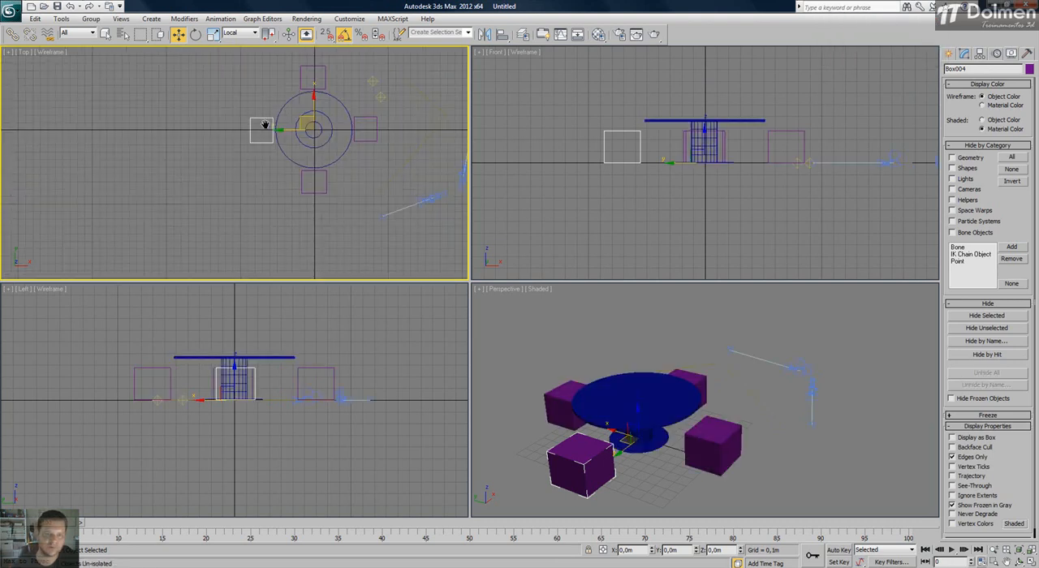
left_click(167, 122)
Examine the freeze and unfreeze commands offered in the Top view with nothing selected, and dismiss them.
middle_click_drag(360, 138, 303, 162)
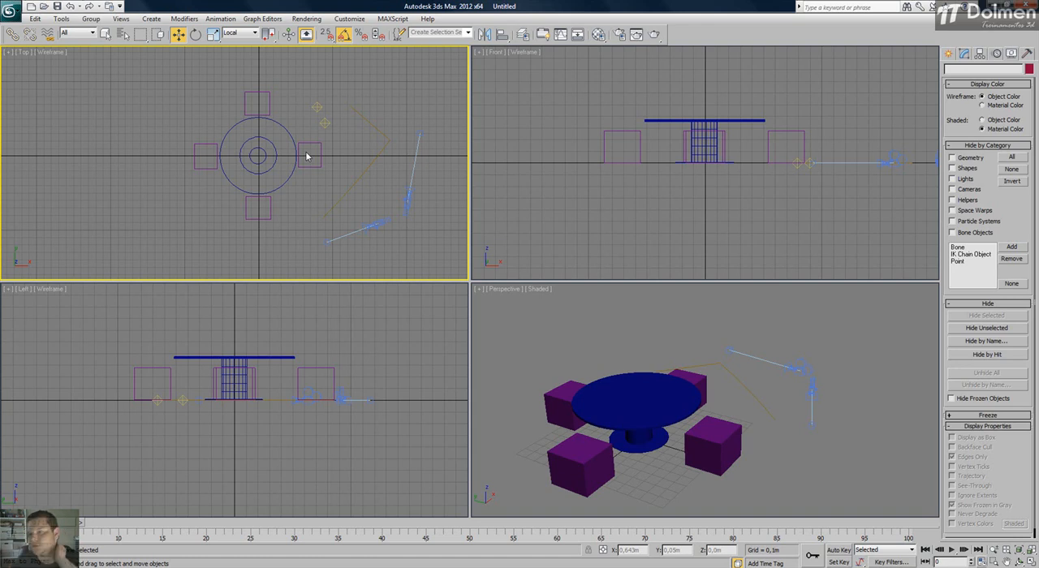
right_click(209, 126)
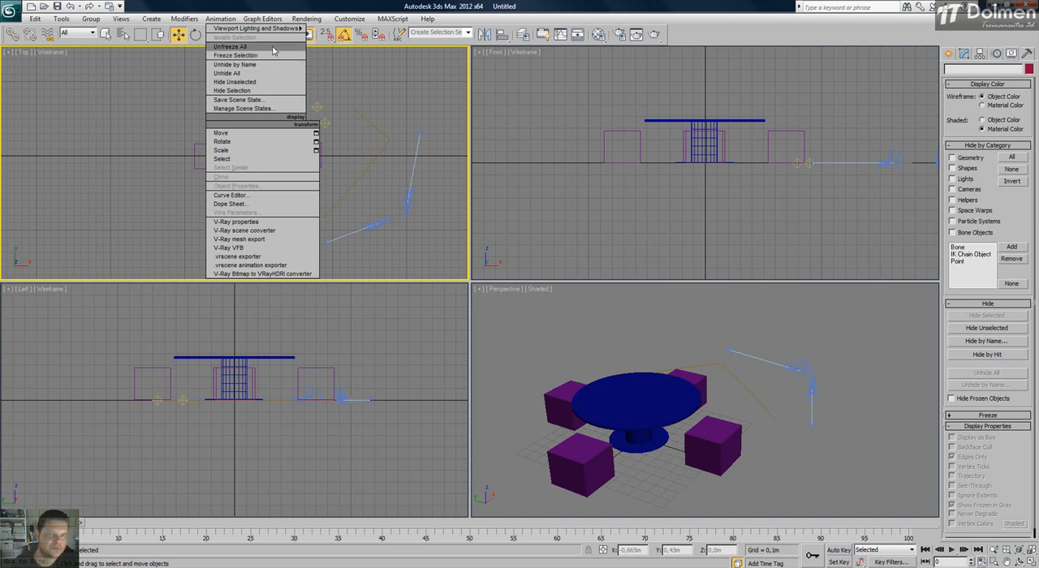
left_click(144, 144)
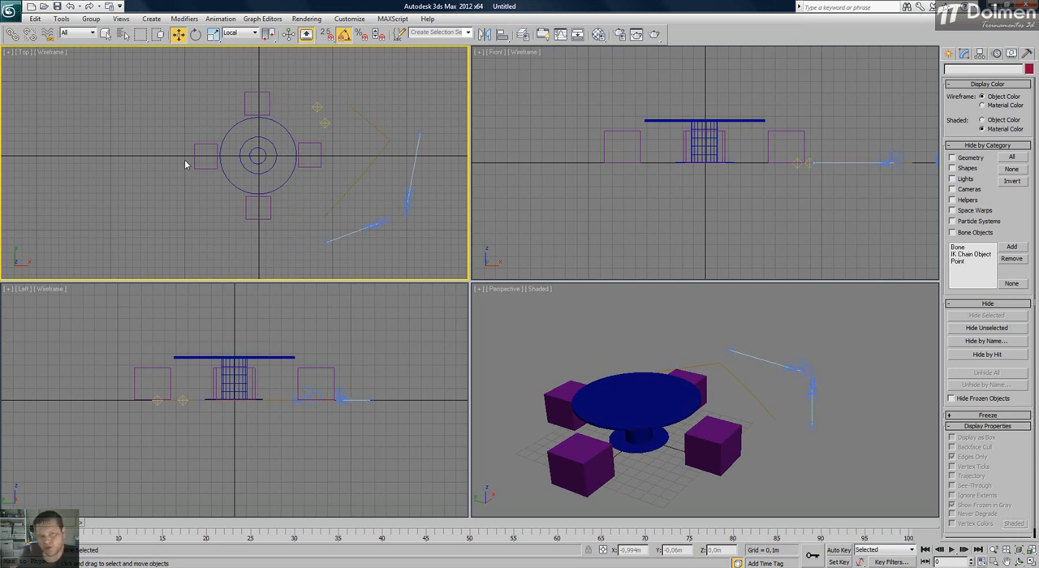
Select the tabletop, column and base of the table in the Top view and freeze them with Freeze Selection.
left_click(252, 166)
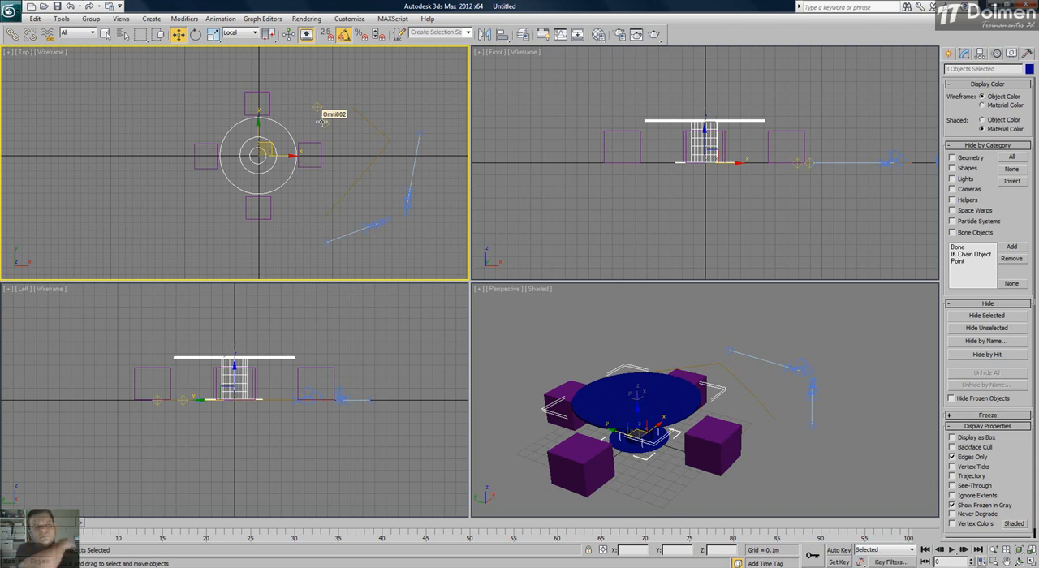
left_click(295, 136)
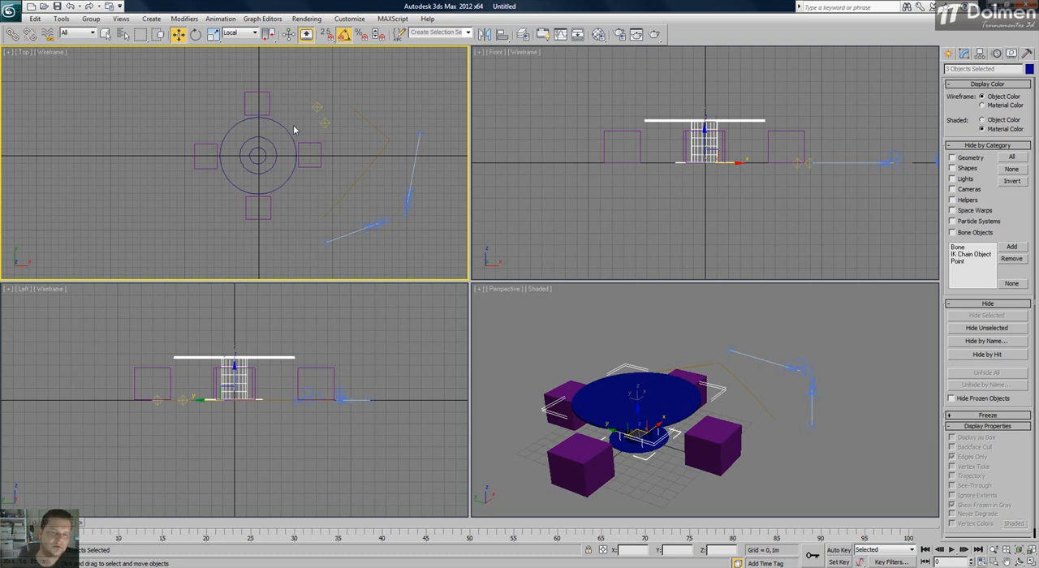
scroll(267, 140, "up", 2)
scroll(267, 140, "up", 2)
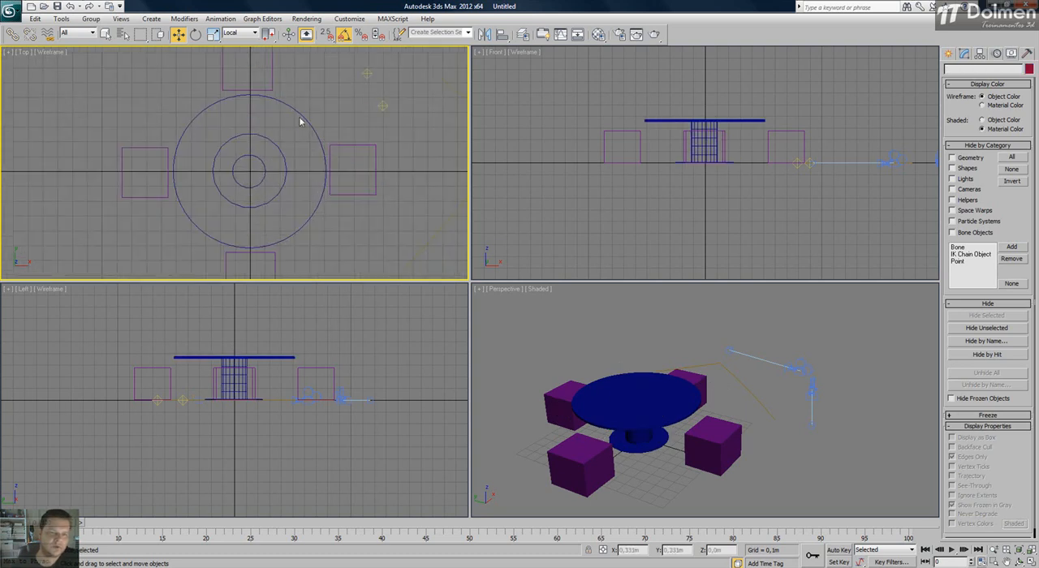
left_click(225, 200)
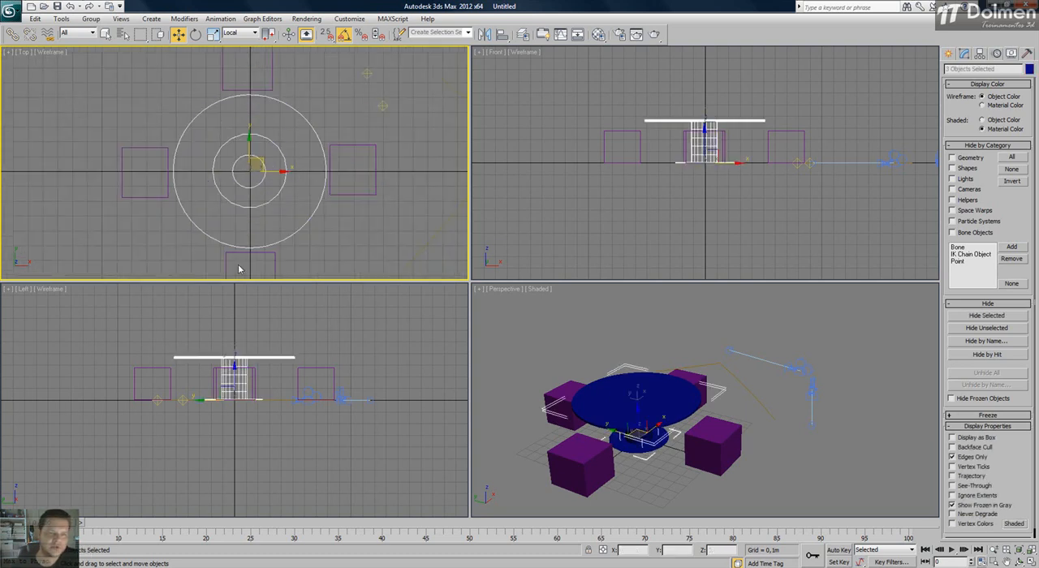
right_click(217, 141)
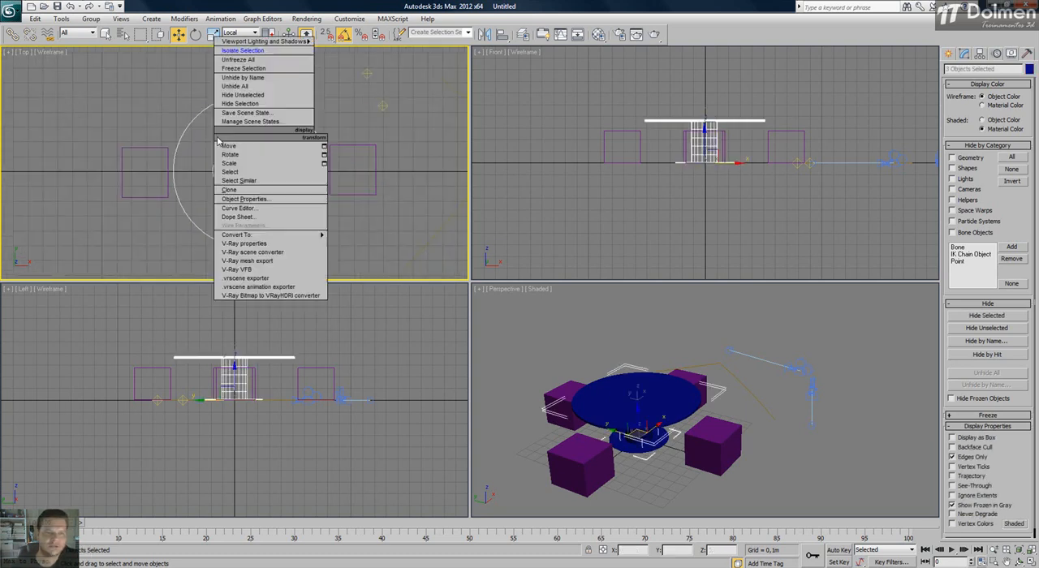
left_click(286, 70)
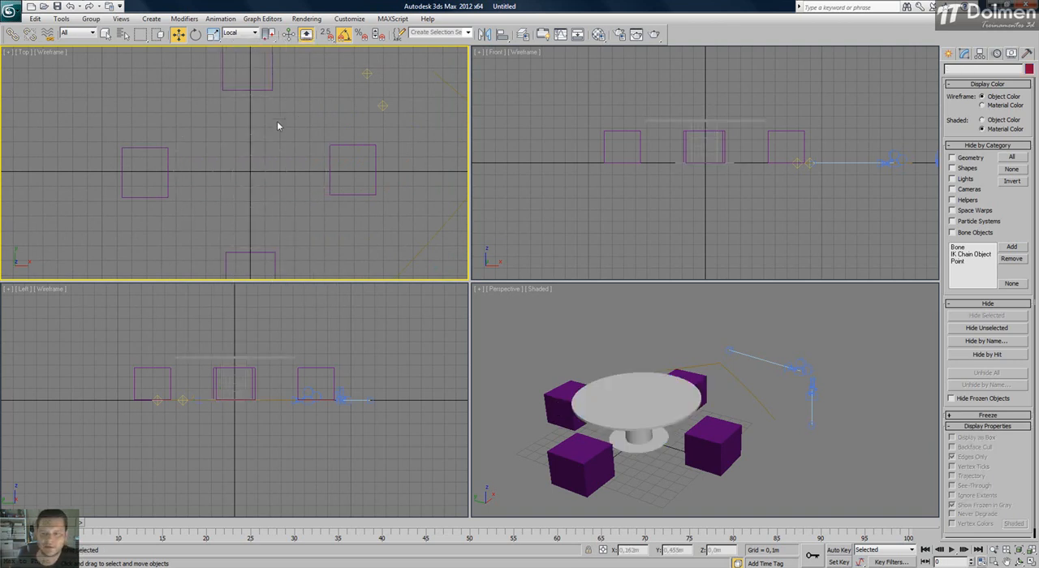
Try to select the frozen table in the Perspective, Top and Front views.
left_click(612, 343)
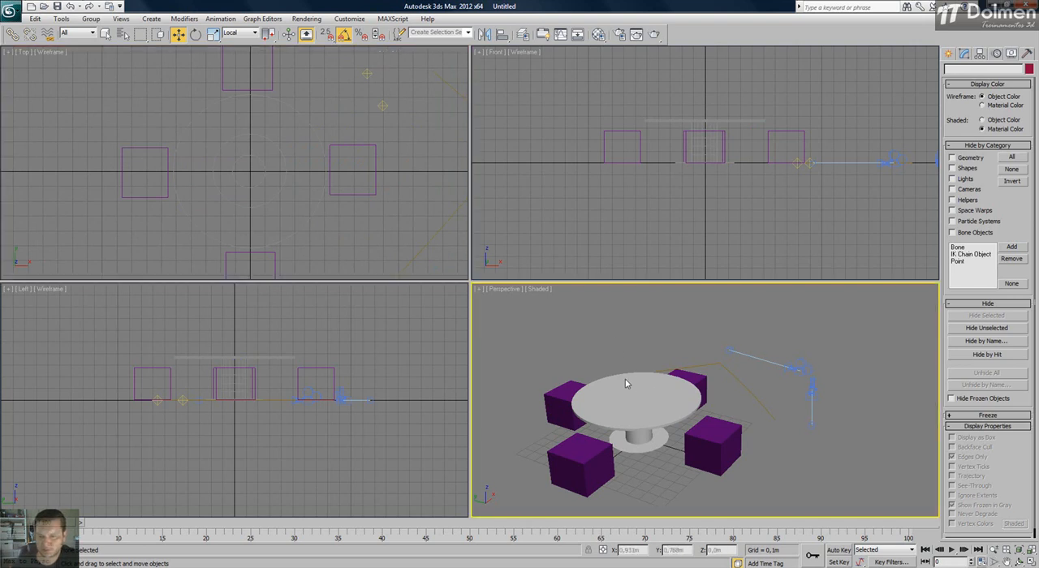
left_click(662, 399)
left_click(343, 102)
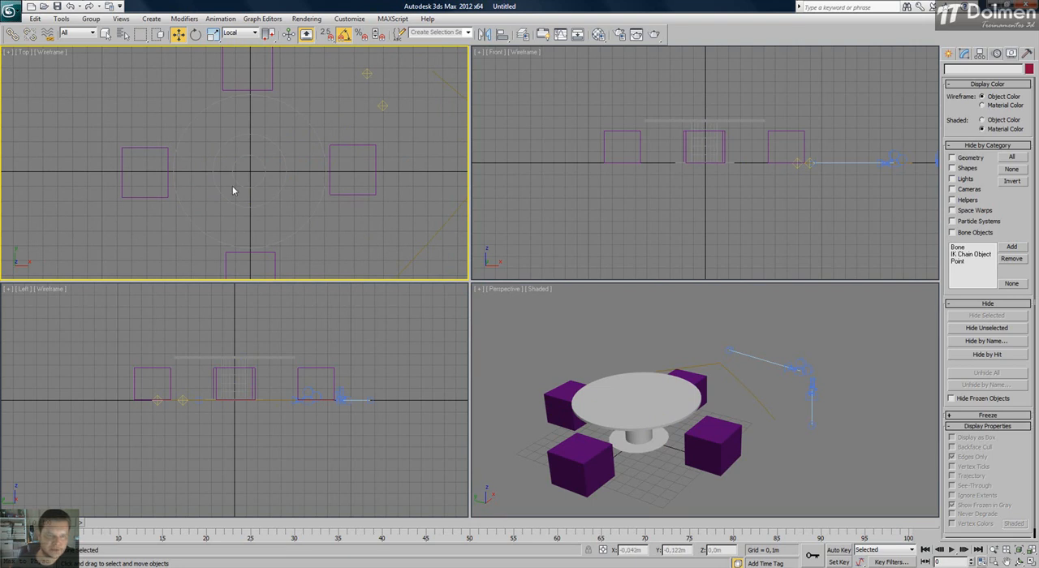
left_click_drag(298, 107, 206, 233)
left_click_drag(279, 136, 204, 223)
left_click_drag(197, 111, 280, 225)
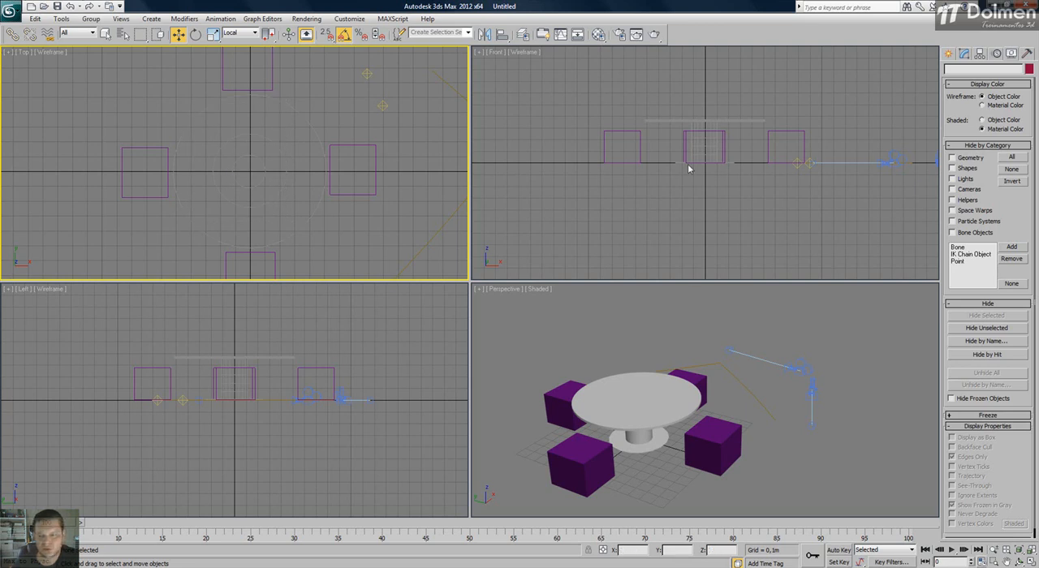
left_click(685, 111)
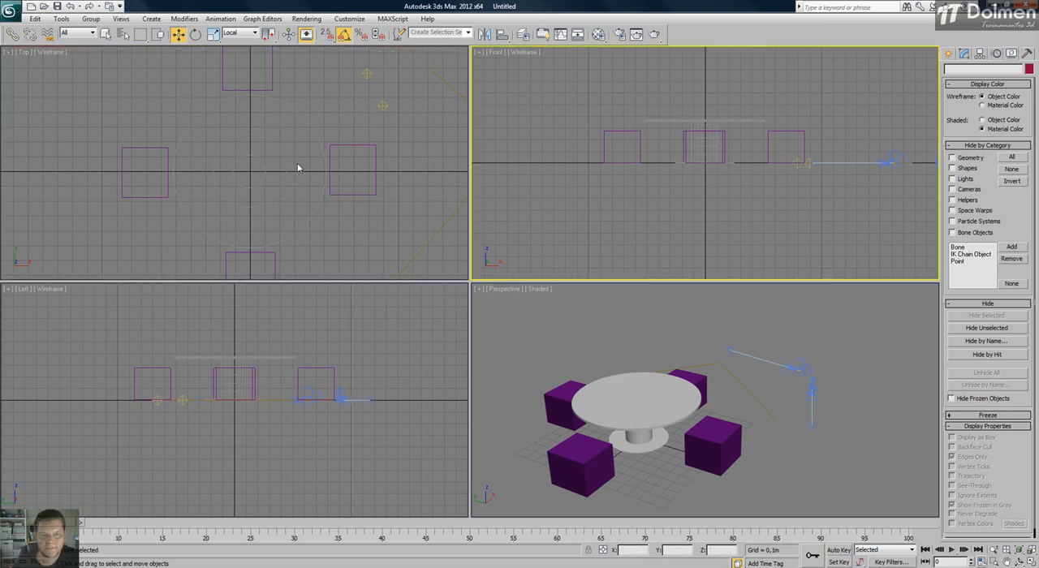
Freeze the seat to the right of the table in the Top view with Freeze Selection, and try to select it with selection windows.
left_click(392, 138)
left_click(358, 194)
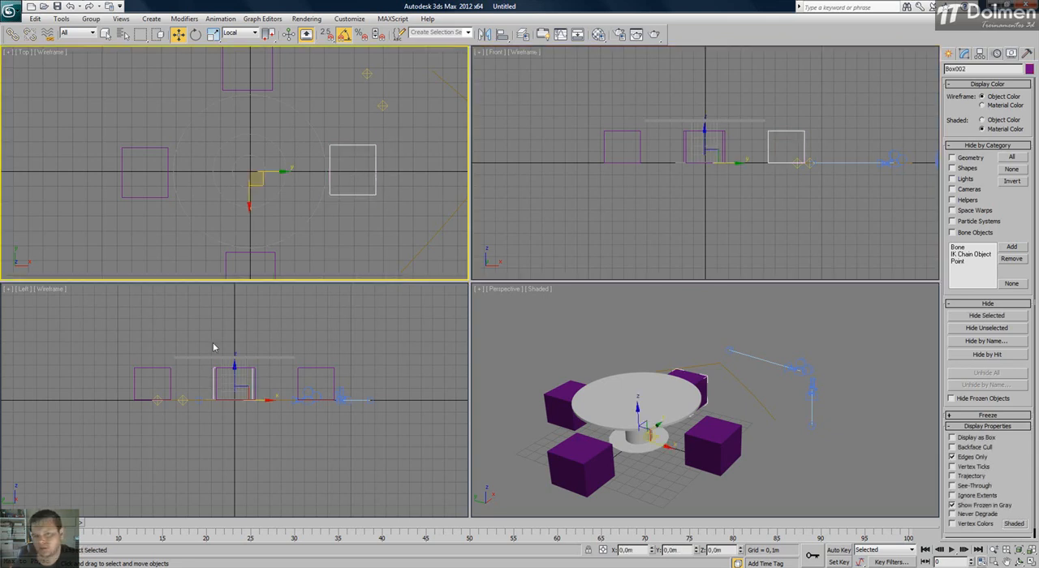
right_click(342, 153)
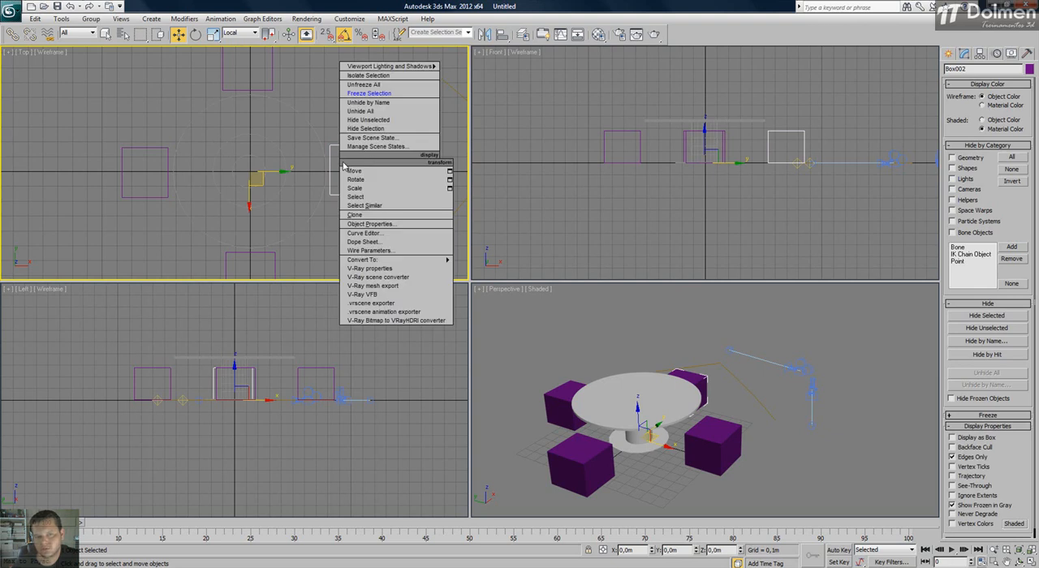
left_click(370, 95)
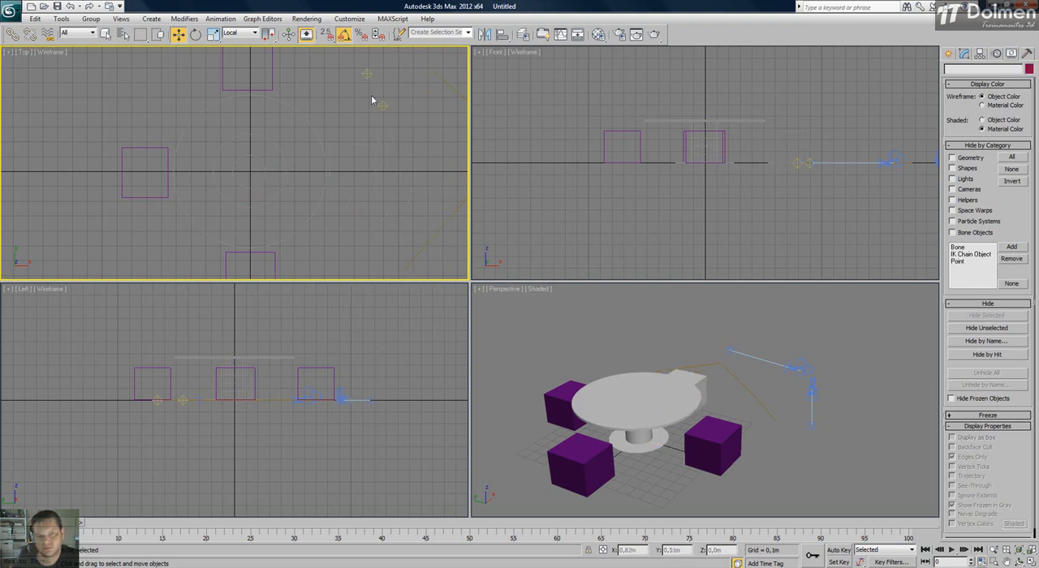
left_click_drag(400, 147, 228, 201)
left_click_drag(397, 143, 214, 204)
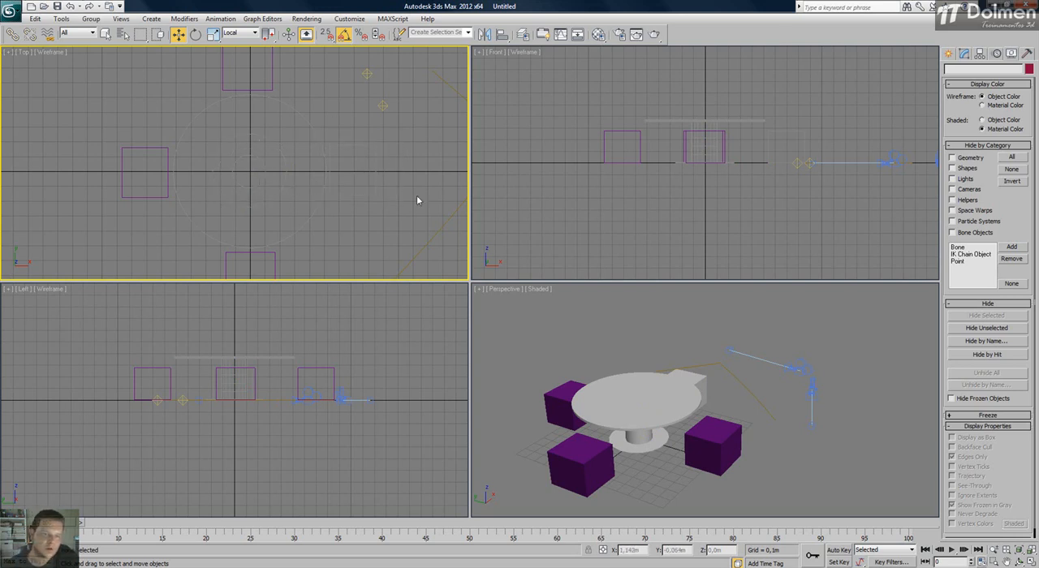
Unfreeze all objects, test selecting the table and seats in the Top view, and clear the selection.
right_click(354, 182)
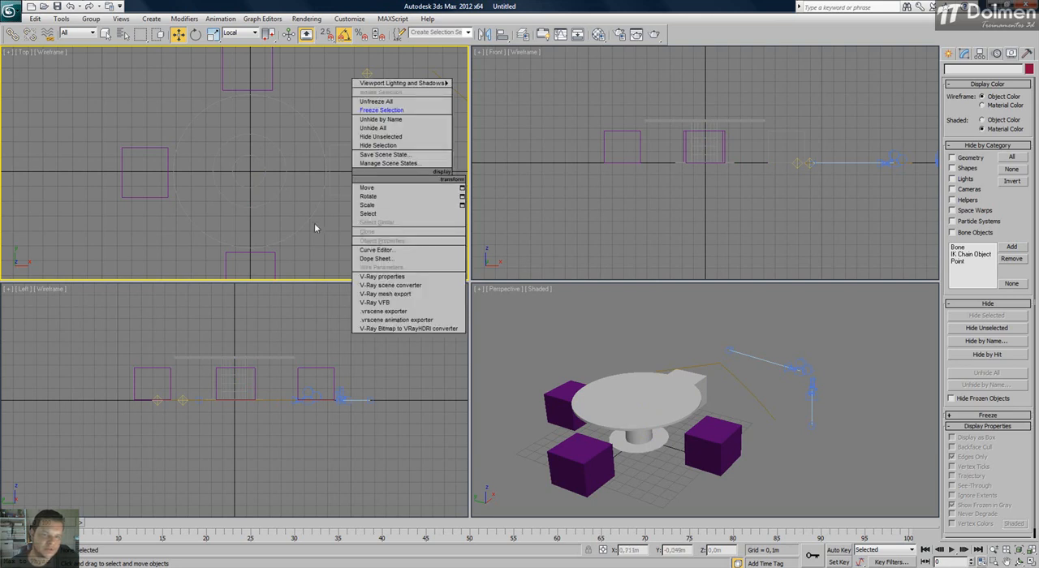
left_click(402, 102)
left_click_drag(388, 141, 165, 210)
left_click(333, 114)
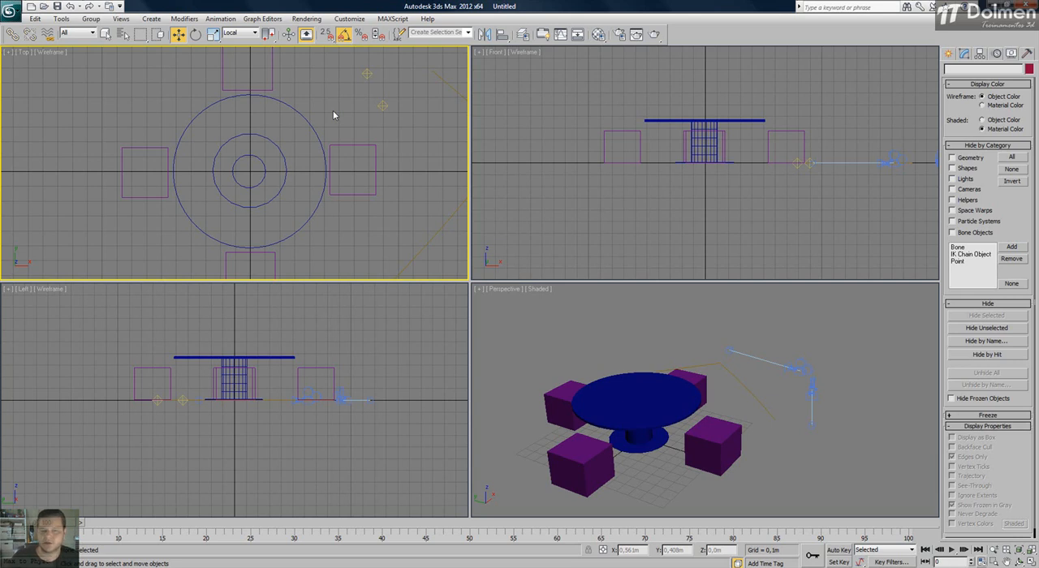
Select the table's column and base in the Top view and hide them with Hide Selection.
right_click(286, 125)
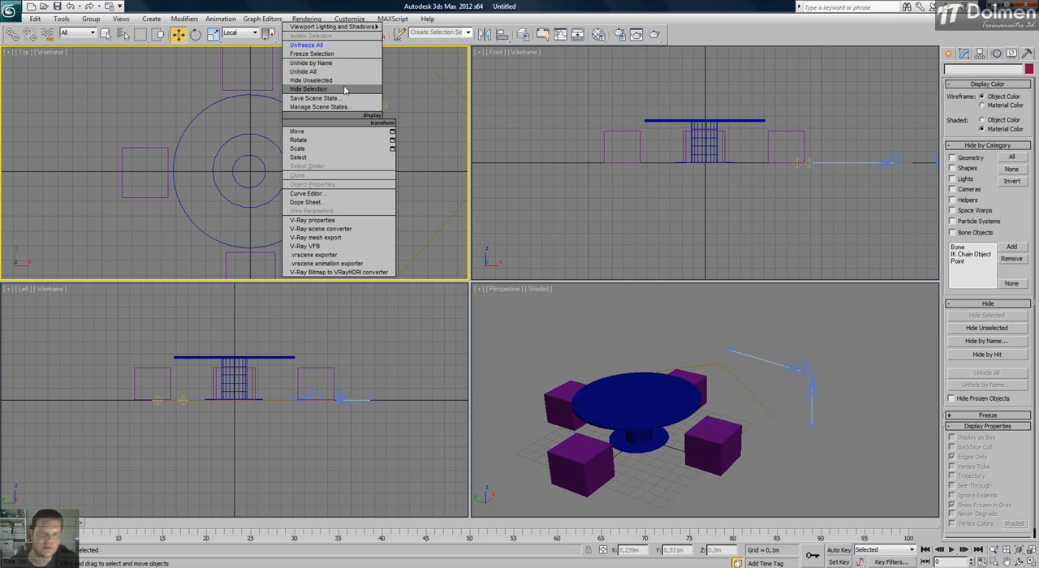
left_click(162, 90)
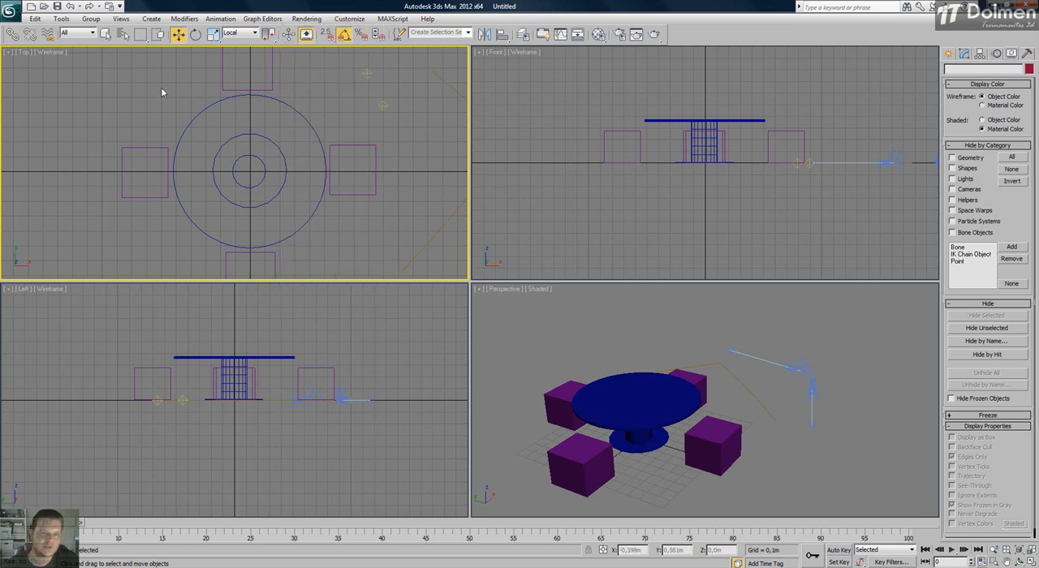
left_click_drag(300, 156, 215, 208)
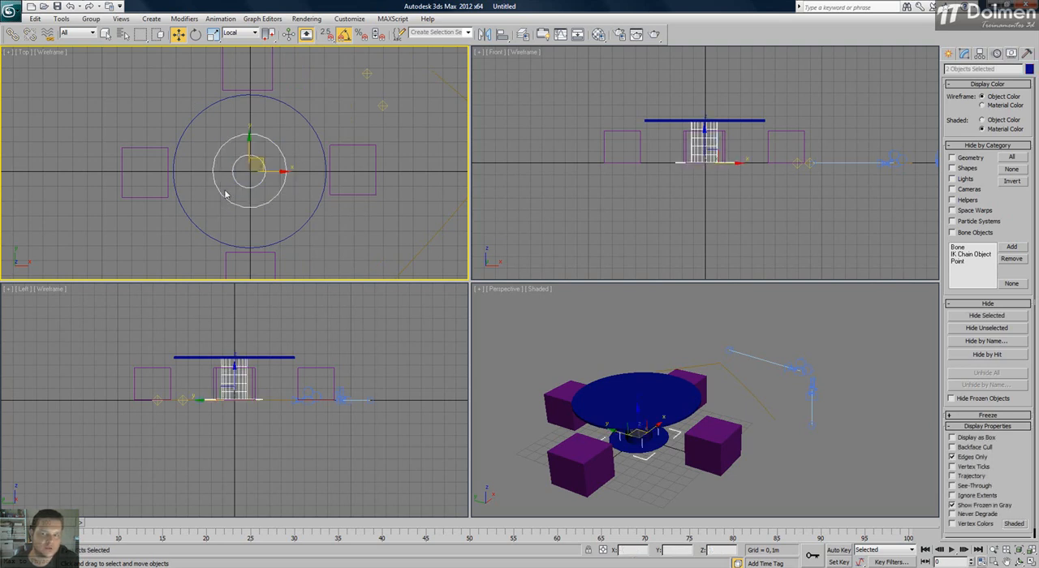
right_click(297, 148)
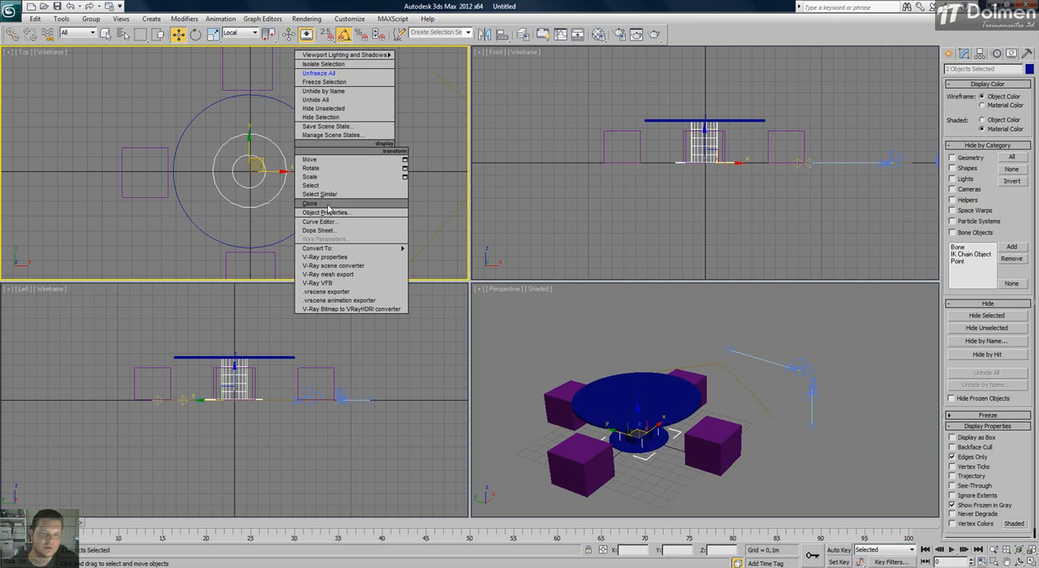
left_click(358, 121)
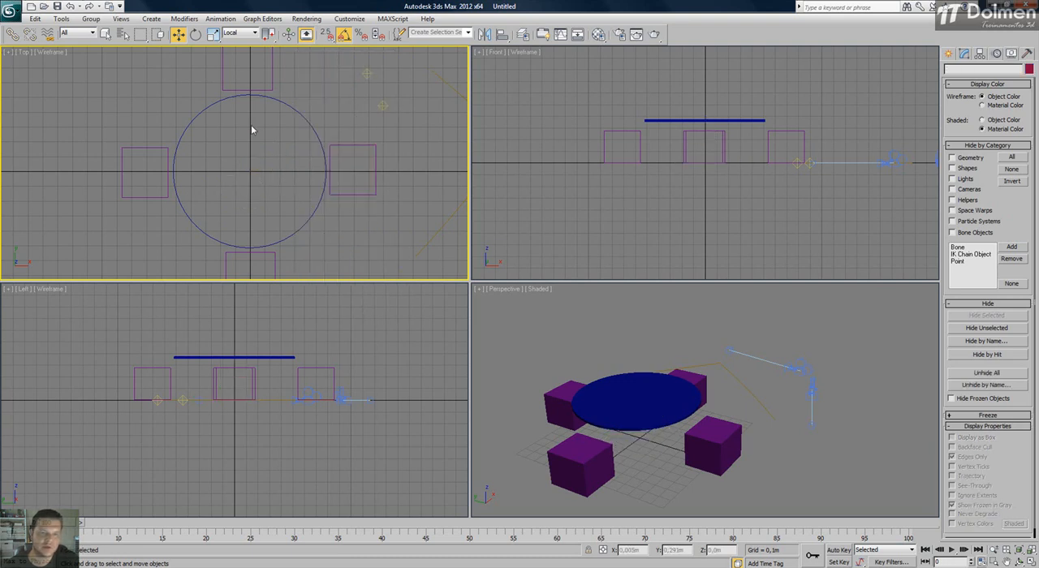
Select the tabletop and the four seats, hide all other objects with Hide Unselected, and clear the selection.
scroll(302, 116, "down", 2)
left_click_drag(369, 84, 160, 239)
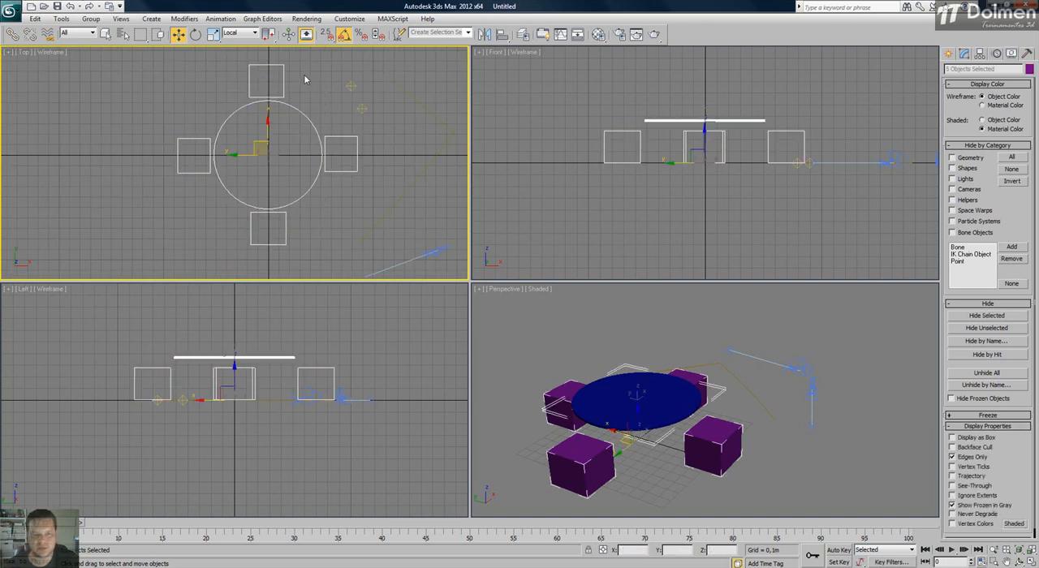
middle_click_drag(292, 124, 211, 100)
scroll(220, 111, "down", 3)
right_click(217, 114)
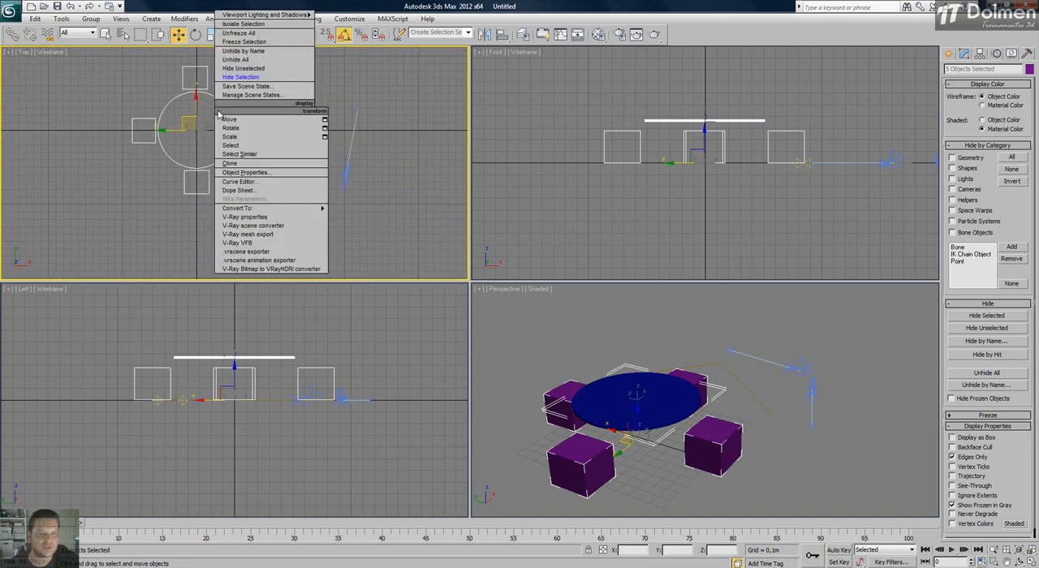
left_click(248, 68)
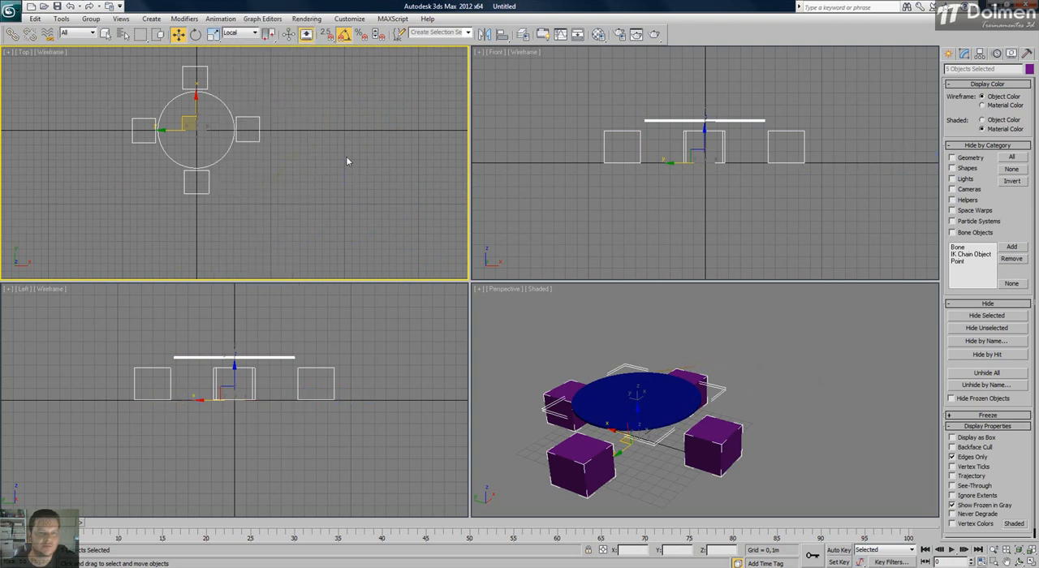
left_click(321, 156)
Unhide Cylinder002, Cylinder003 and Line001 with Unhide by Name.
right_click(203, 120)
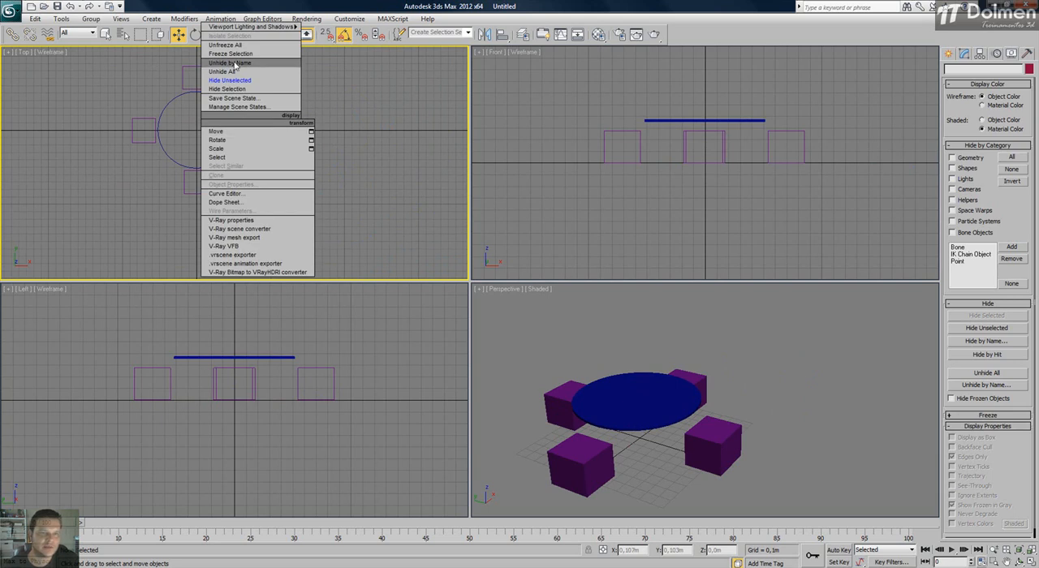
left_click(266, 64)
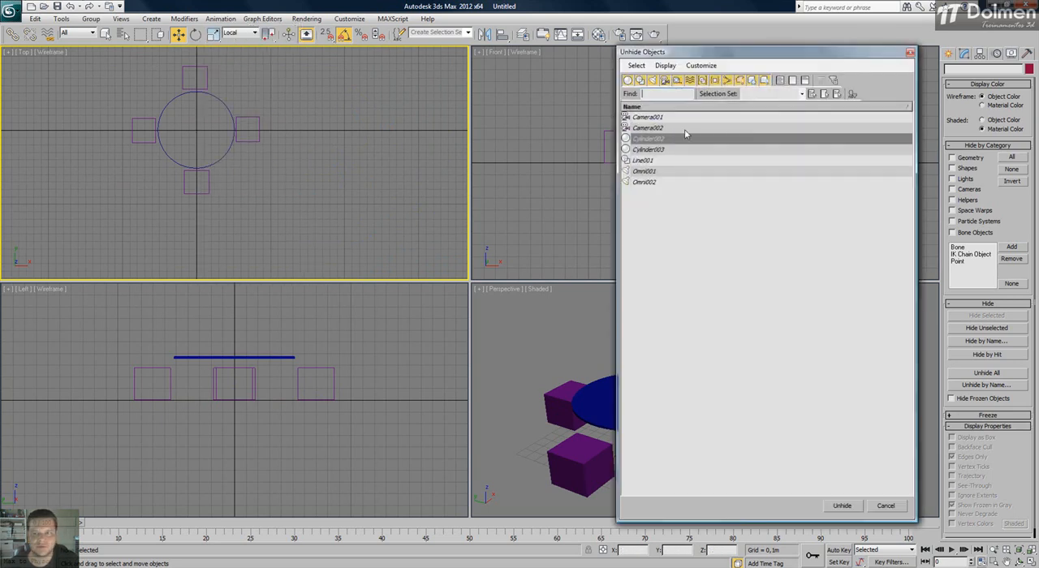
left_click_drag(656, 142, 657, 161)
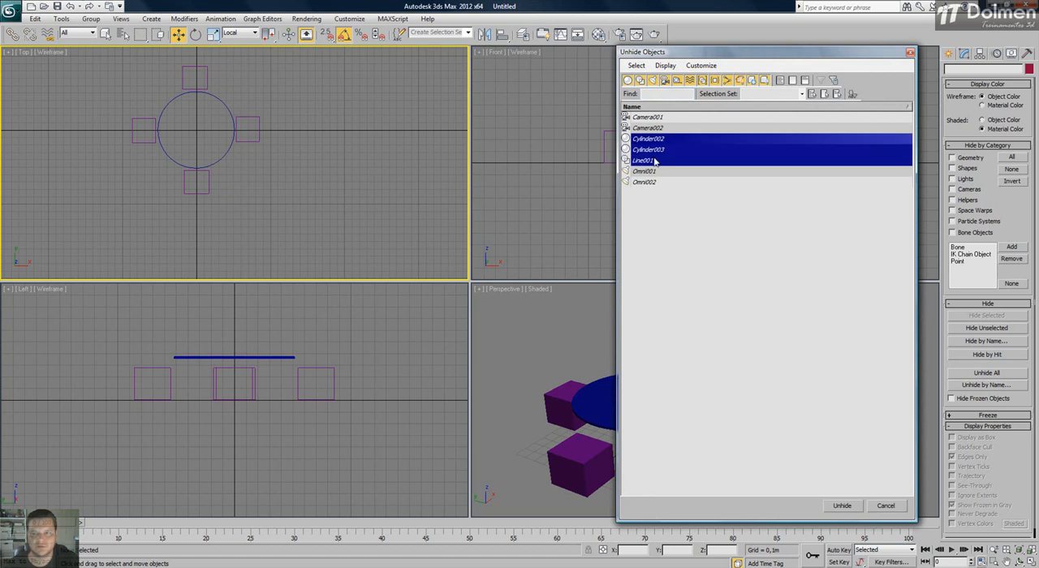
left_click(841, 505)
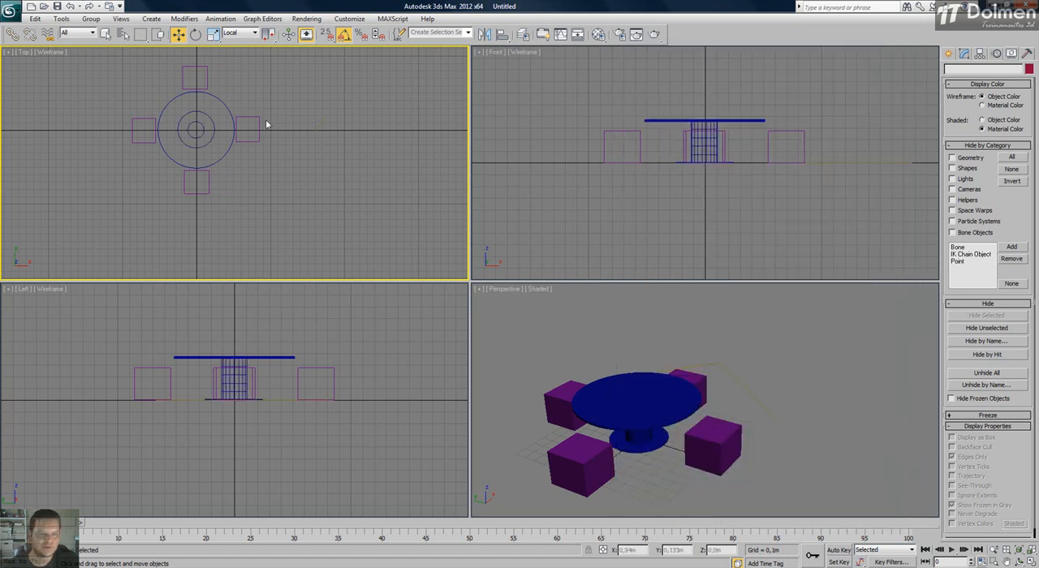
Restore the remaining hidden cameras and lights with Unhide All.
right_click(267, 124)
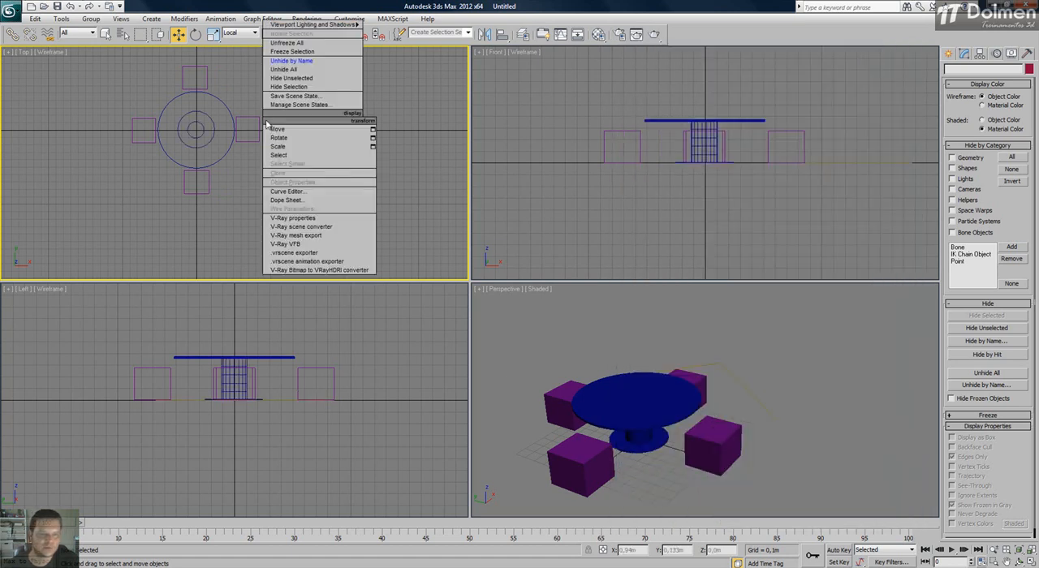
left_click(304, 71)
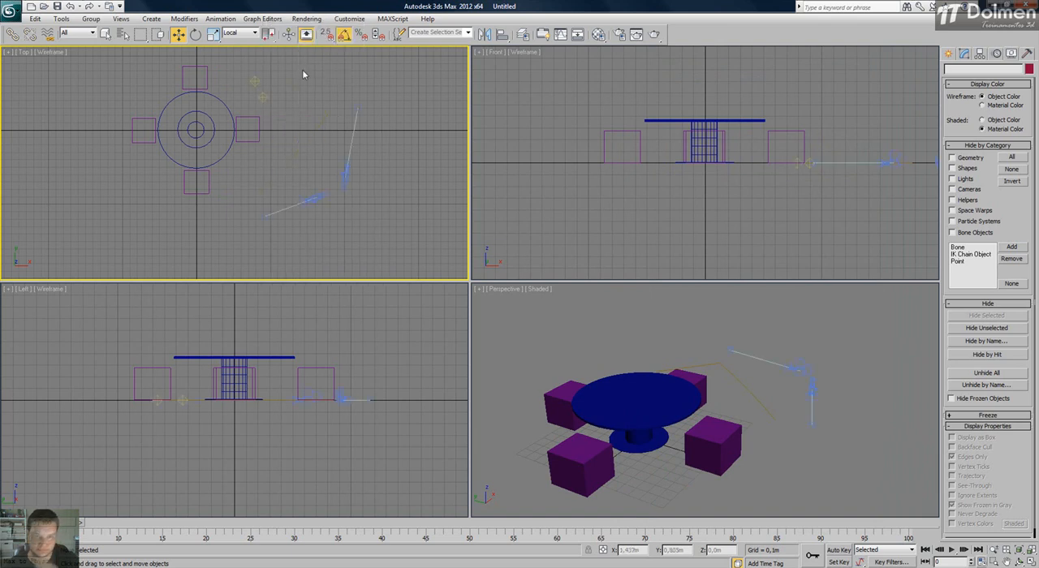
right_click(283, 124)
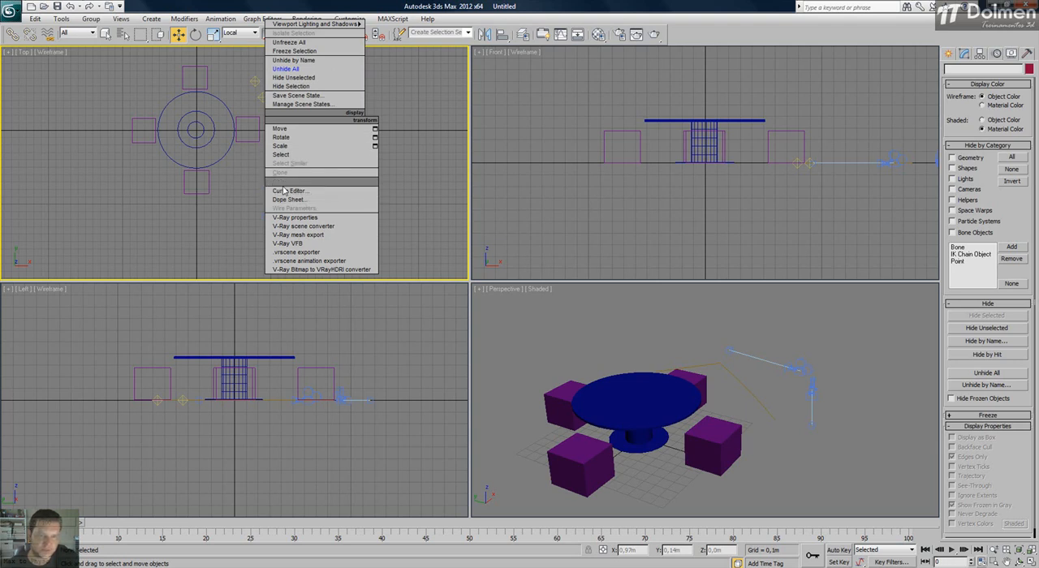
left_click(237, 181)
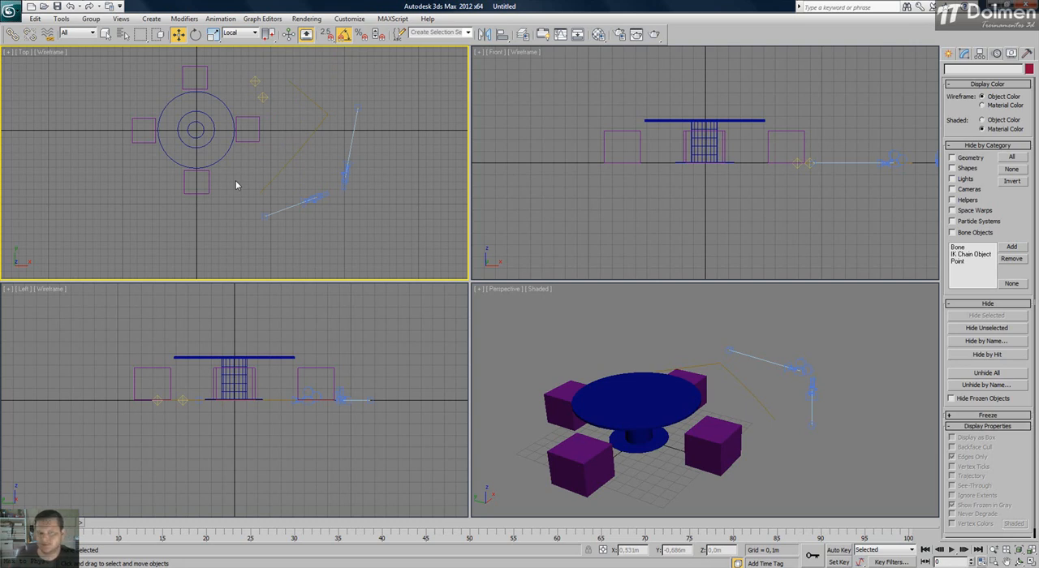
Select the seat to the left of the table in the Top view and add the matching seats with Select Similar.
scroll(157, 126, "up", 2)
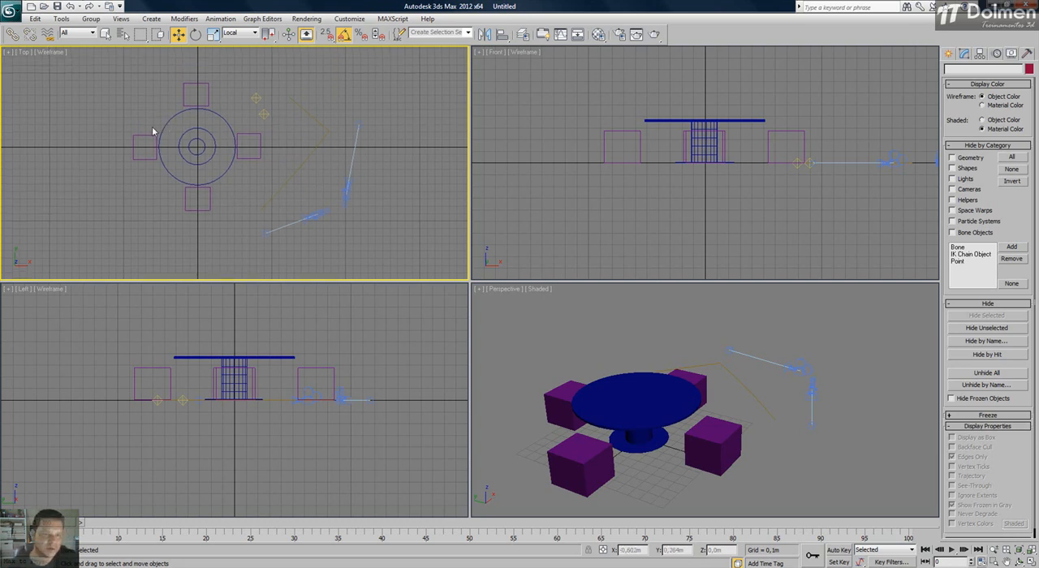
left_click_drag(142, 122, 91, 206)
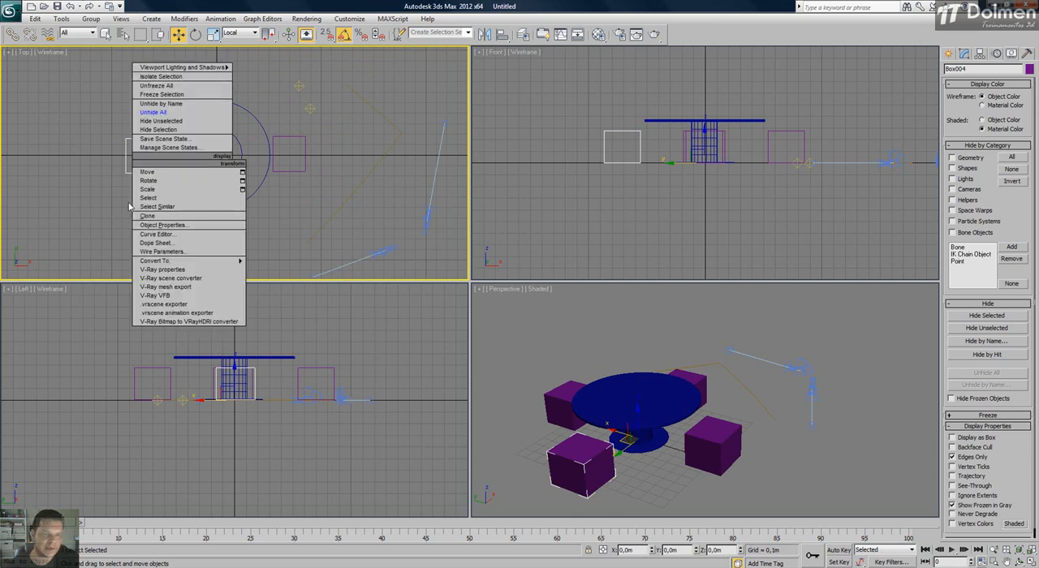
left_click(196, 206)
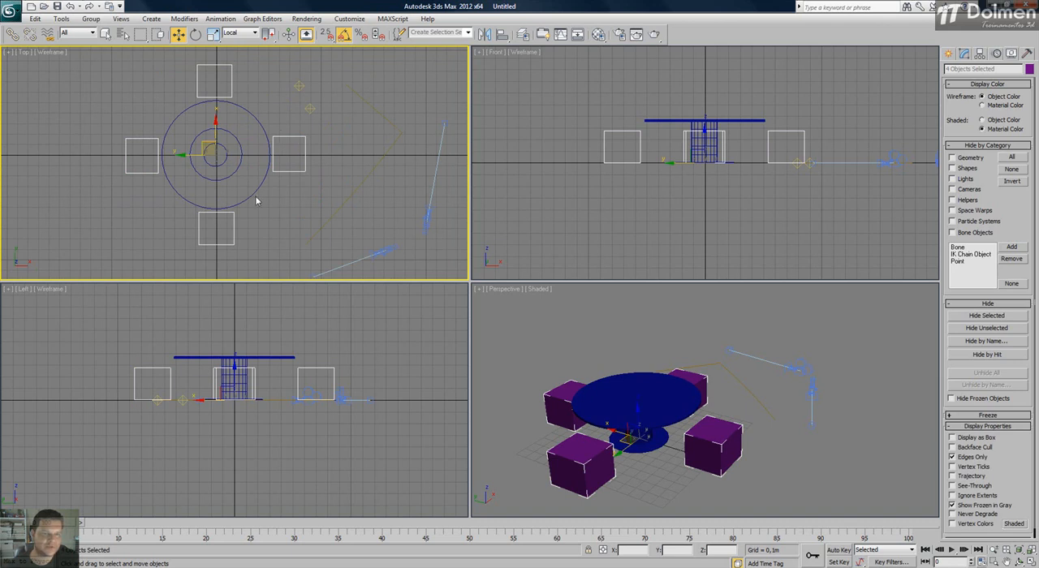
Clear the selection, reselect only the seat left of the table, and extend the selection to all four seats with Select Similar.
left_click(284, 209)
left_click_drag(149, 124, 146, 158)
left_click_drag(192, 69, 222, 87, "ctrl")
left_click_drag(317, 149, 293, 170, "ctrl")
left_click_drag(252, 233, 165, 256, "ctrl")
left_click_drag(146, 97, 127, 146)
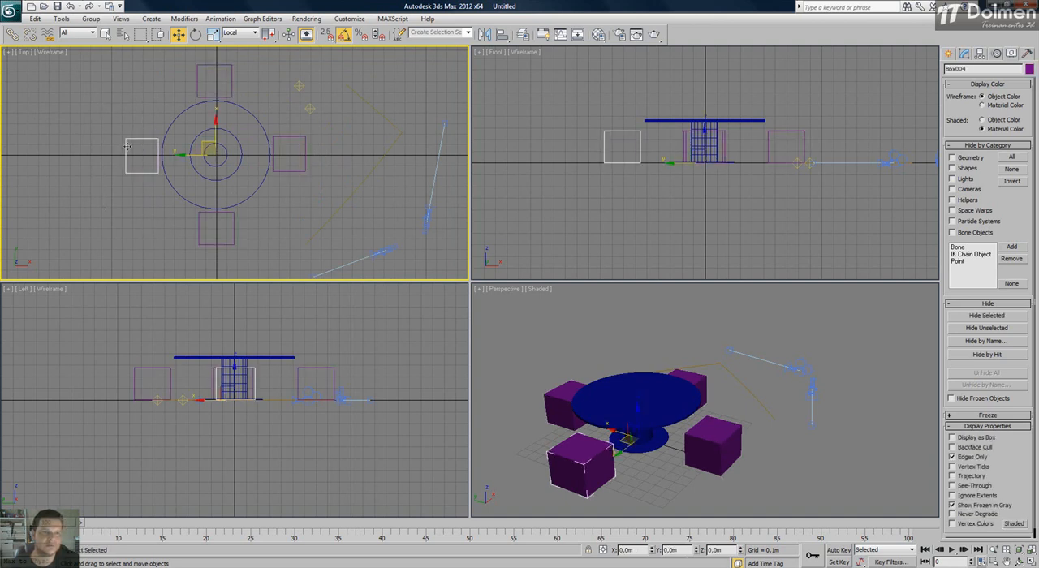
right_click(126, 146)
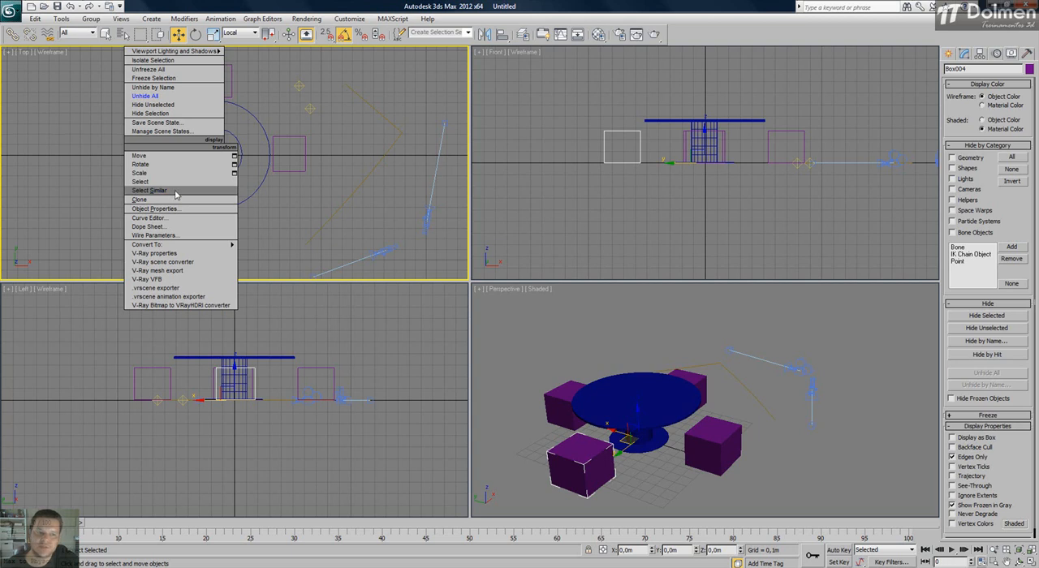
left_click(204, 193)
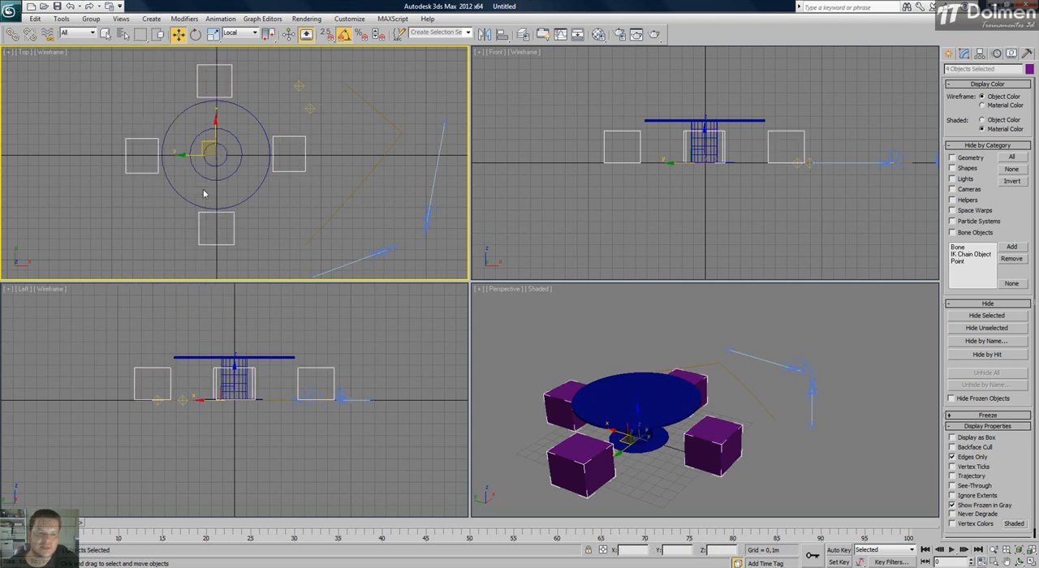
Maximize the Top view and move the four selected seats along their local Y axis so they slide partly under the tabletop.
left_click_drag(160, 155, 183, 161)
middle_click_drag(273, 127, 275, 133)
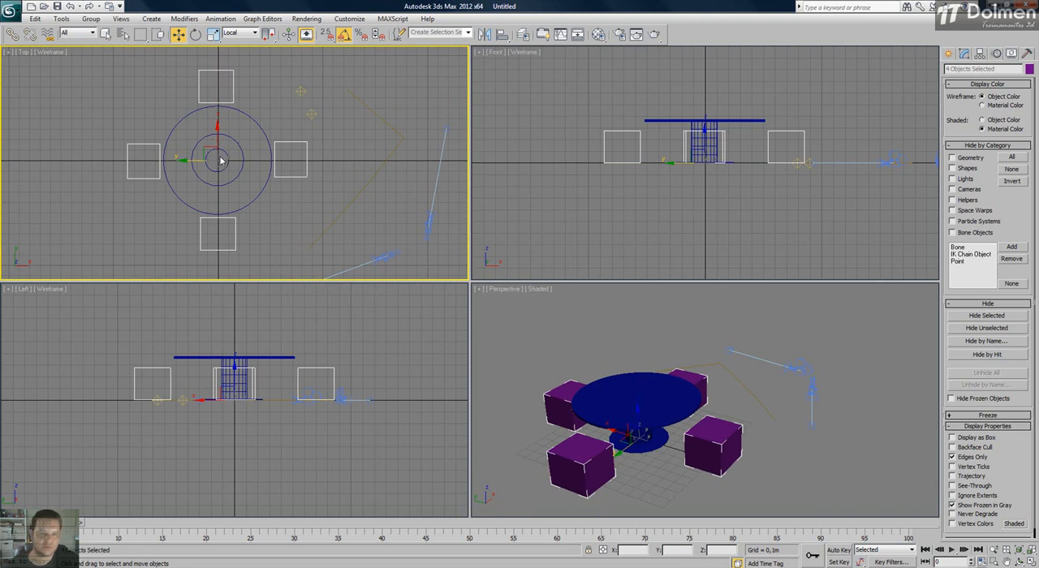
key("alt+w")
middle_click_drag(522, 294, 484, 274)
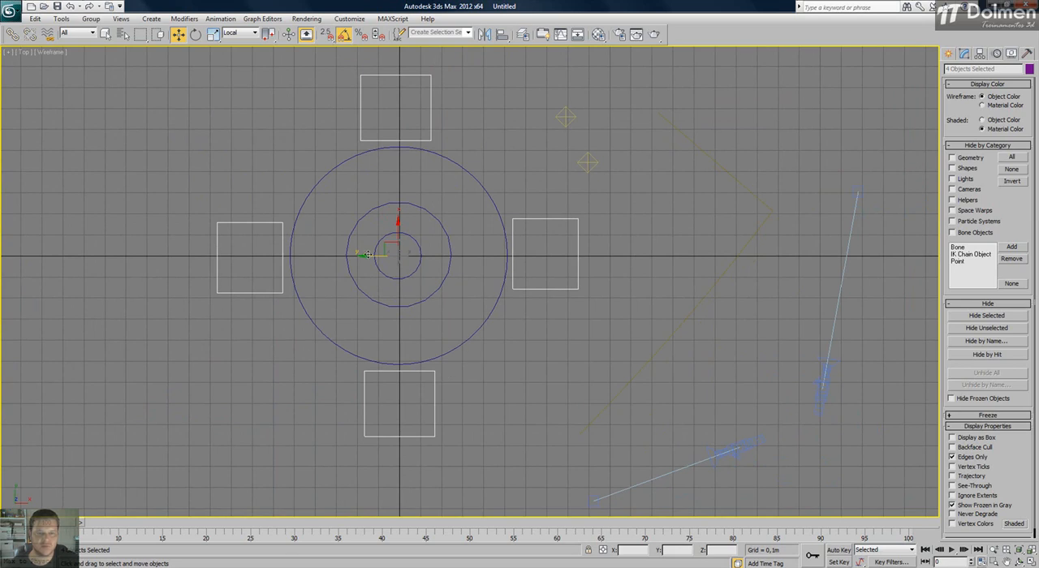
left_click_drag(366, 257, 401, 257)
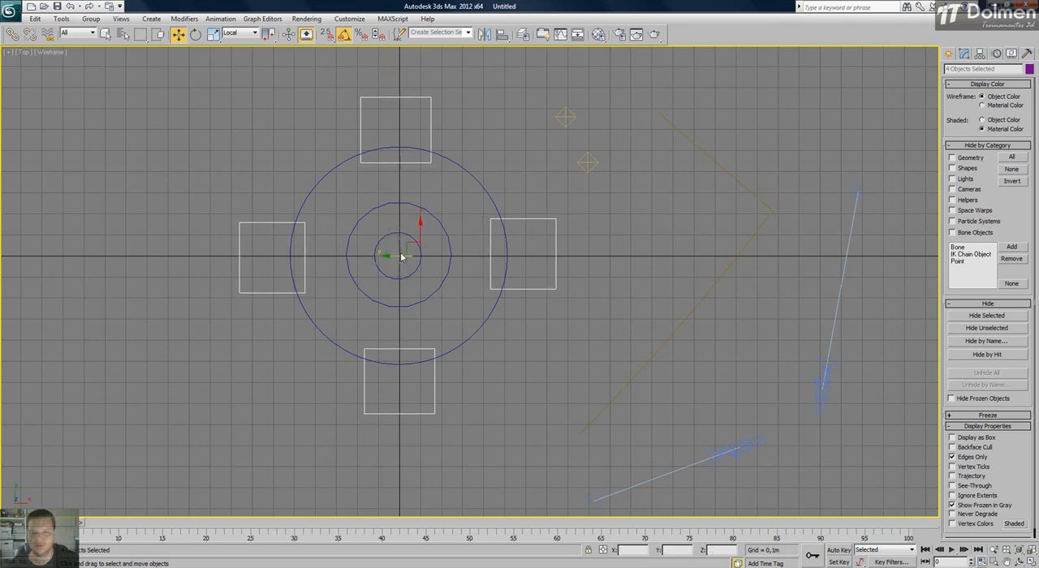
Clear the selection of the four seats and return from the maximized Top view to the four-viewport layout.
left_click(467, 296)
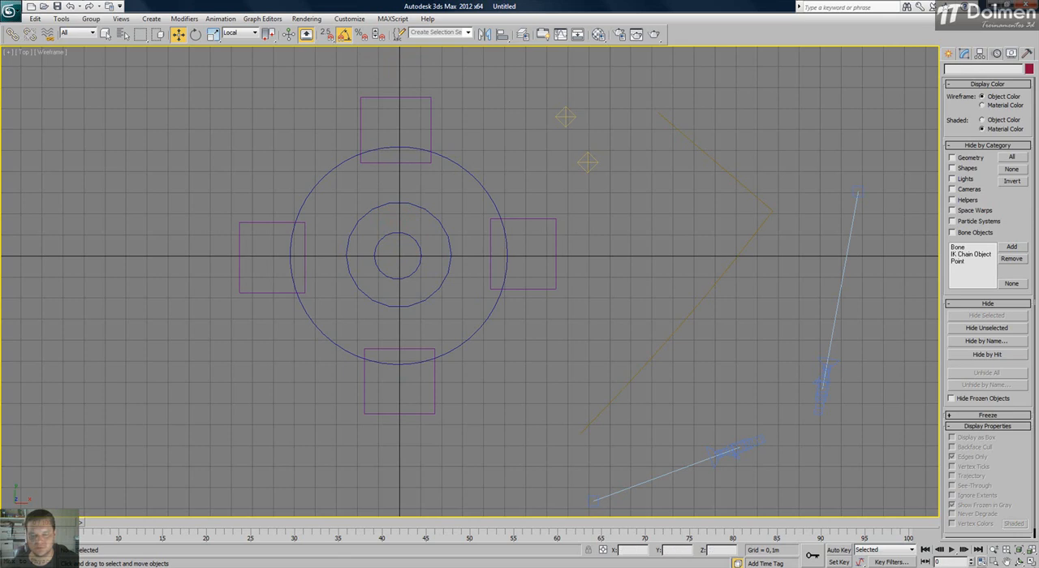
left_click(1028, 562)
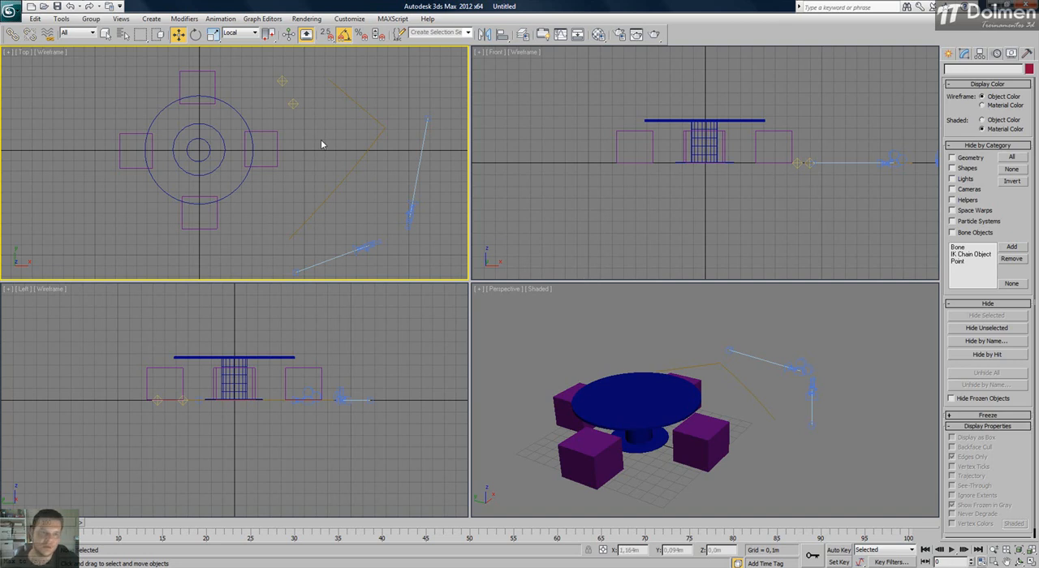
middle_click_drag(136, 144, 157, 148)
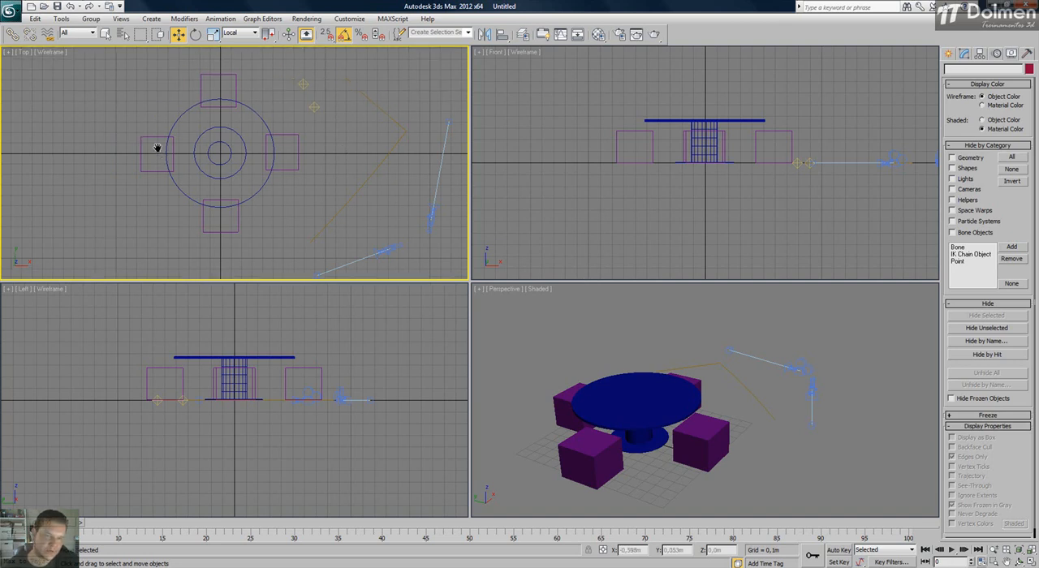
scroll(156, 159, "up", 4)
left_click(145, 160)
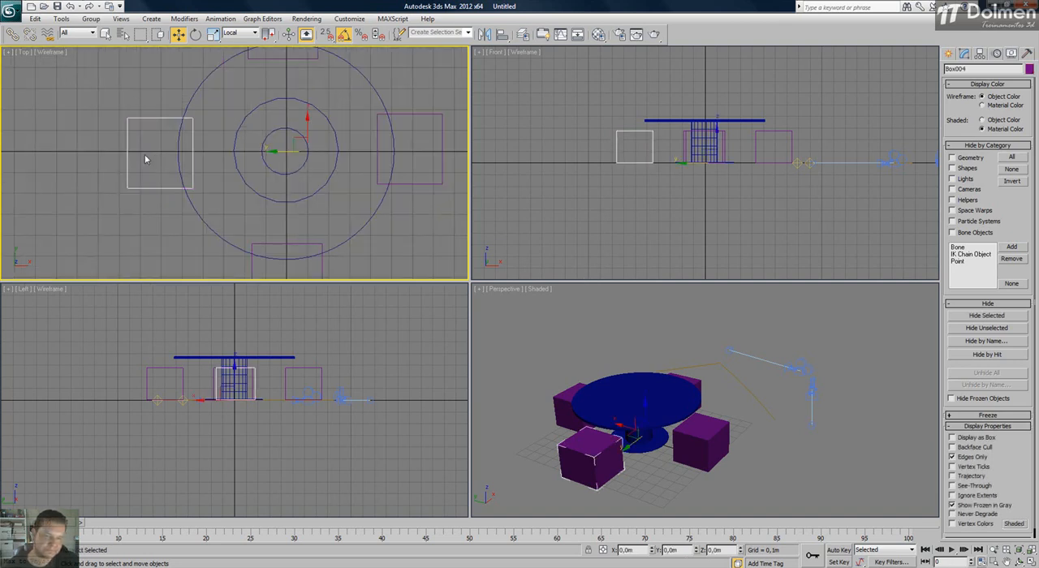
right_click(145, 159)
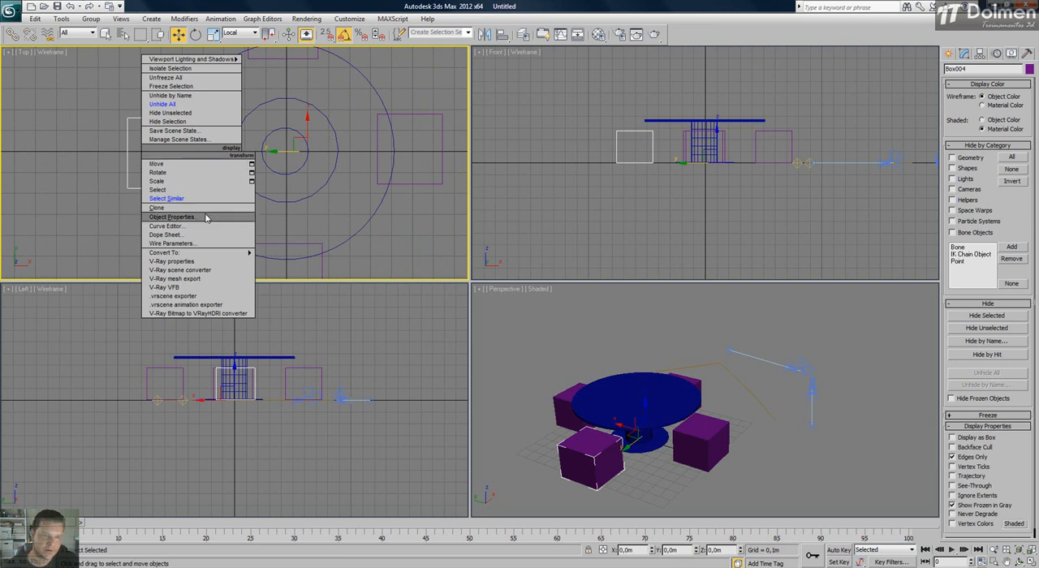
left_click(439, 221)
Show the safe frame in the Perspective view, clear the selection, and frame the table with its four seats inside it.
middle_click_drag(699, 378, 739, 378)
middle_click_drag(666, 432, 673, 395, "alt")
middle_click_drag(443, 160, 422, 163)
middle_click(509, 279)
middle_click(519, 312)
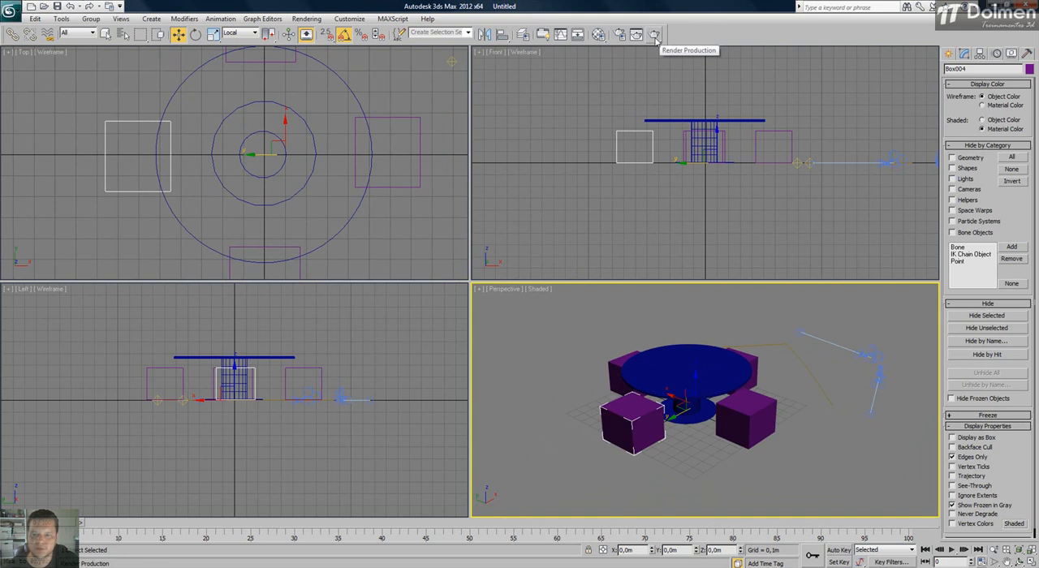
key("shift+f")
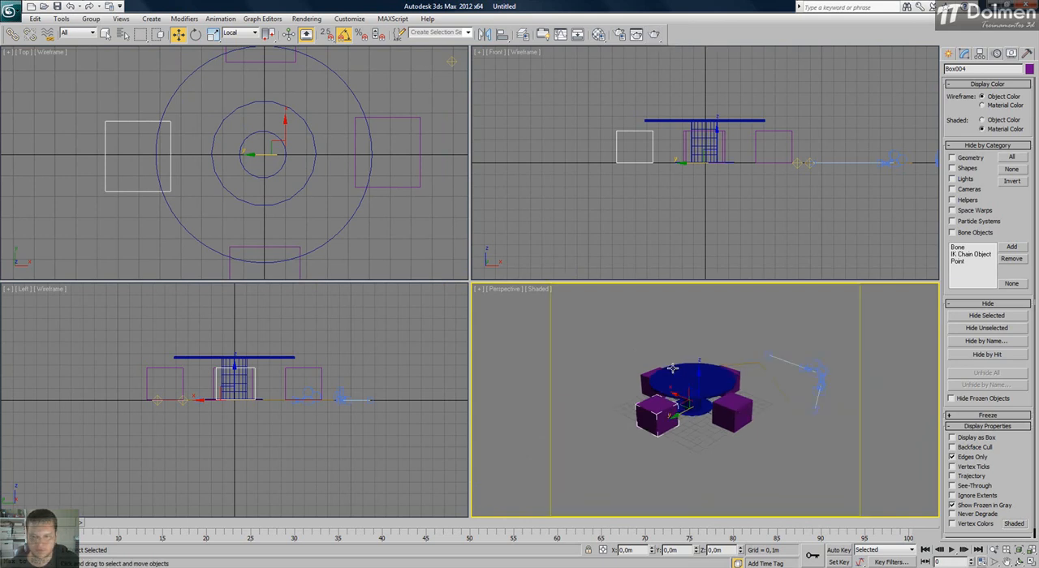
left_click(605, 360)
scroll(630, 385, "up", 4)
scroll(633, 379, "down", 2)
middle_click_drag(633, 379, 687, 385)
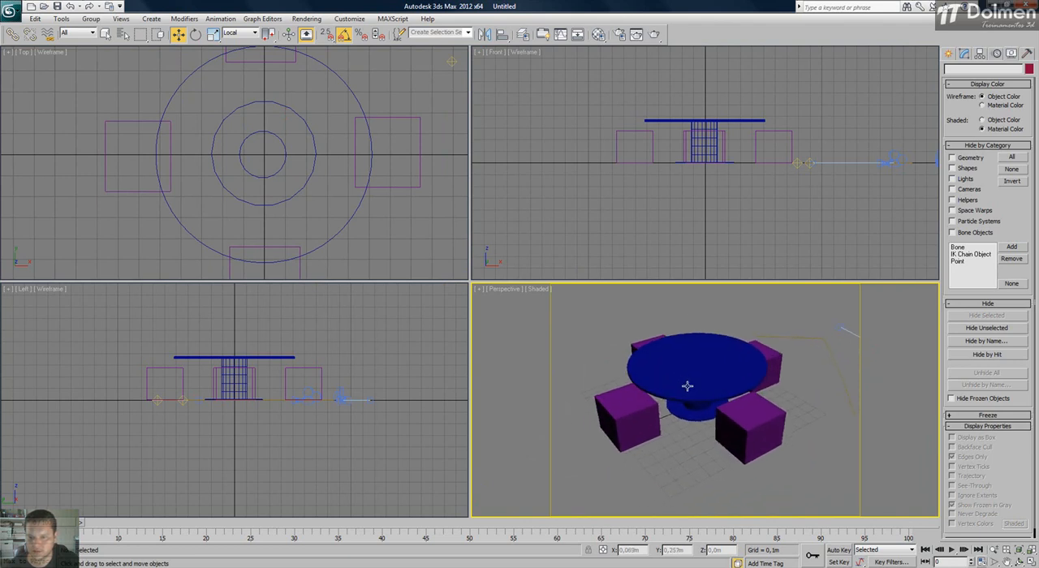
Start a production render of the Perspective view and close the rendered frame window.
left_click(654, 34)
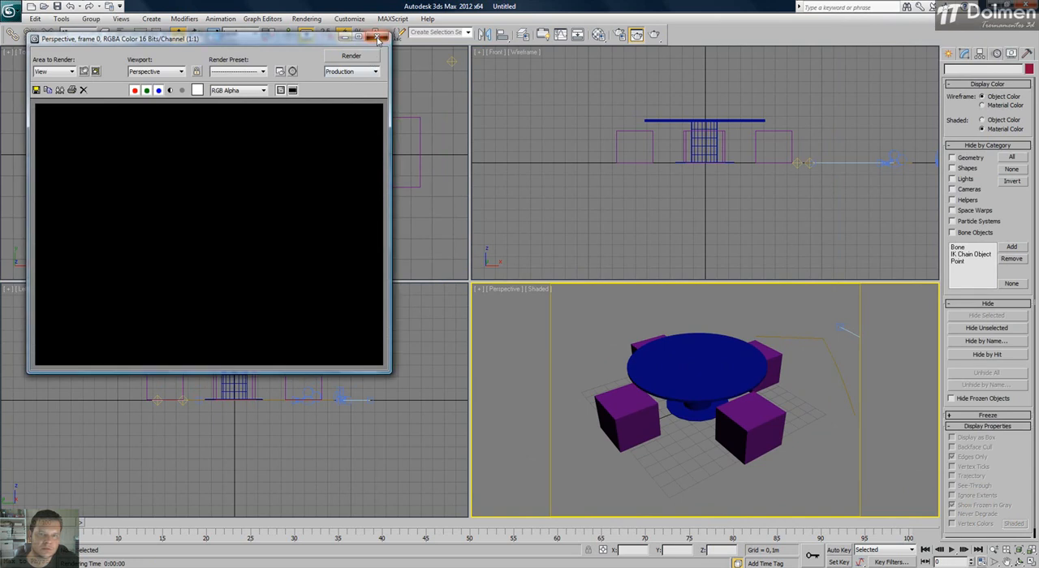
left_click(377, 37)
middle_click_drag(373, 126, 340, 157)
scroll(340, 156, "down", 4)
left_click_drag(333, 102, 362, 156)
Render the Perspective view again, move the rendered frame aside to compare it with the lights in the Top view, and close it.
left_click(520, 324)
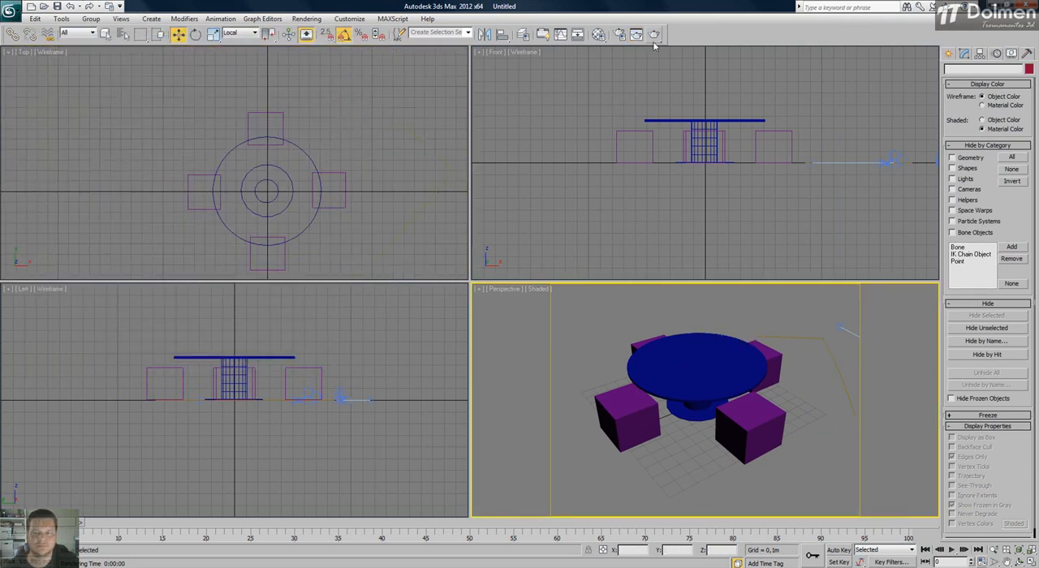
left_click(654, 34)
left_click_drag(305, 42, 526, 71)
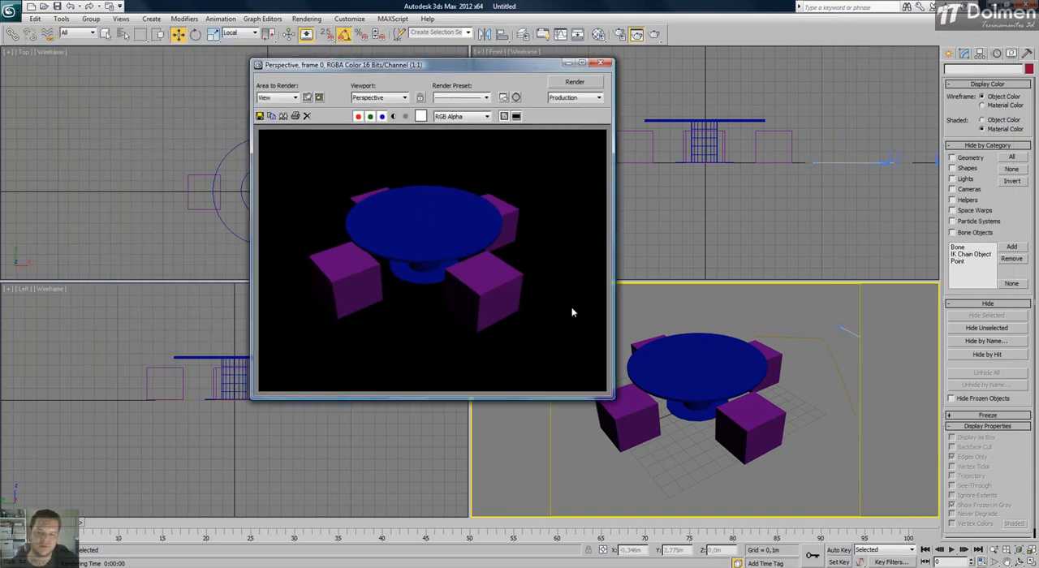
left_click_drag(534, 68, 685, 315)
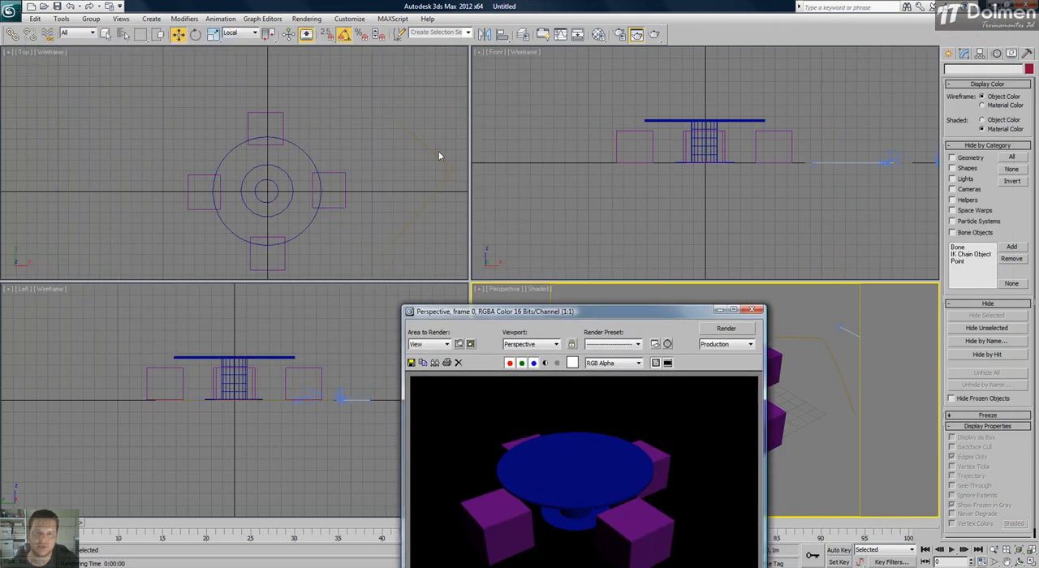
middle_click_drag(406, 186, 298, 126)
left_click_drag(594, 310, 504, 124)
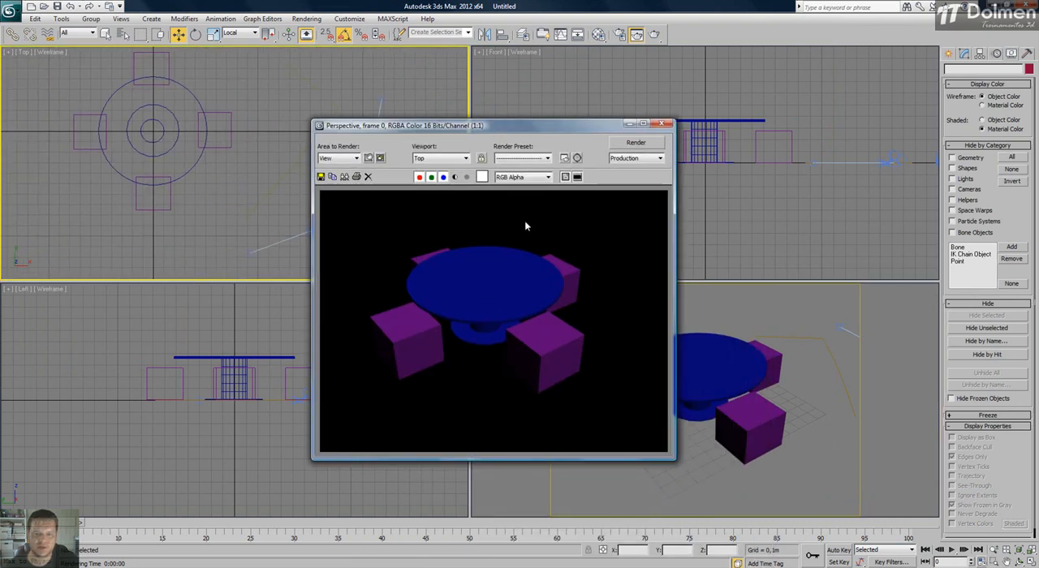
left_click(662, 123)
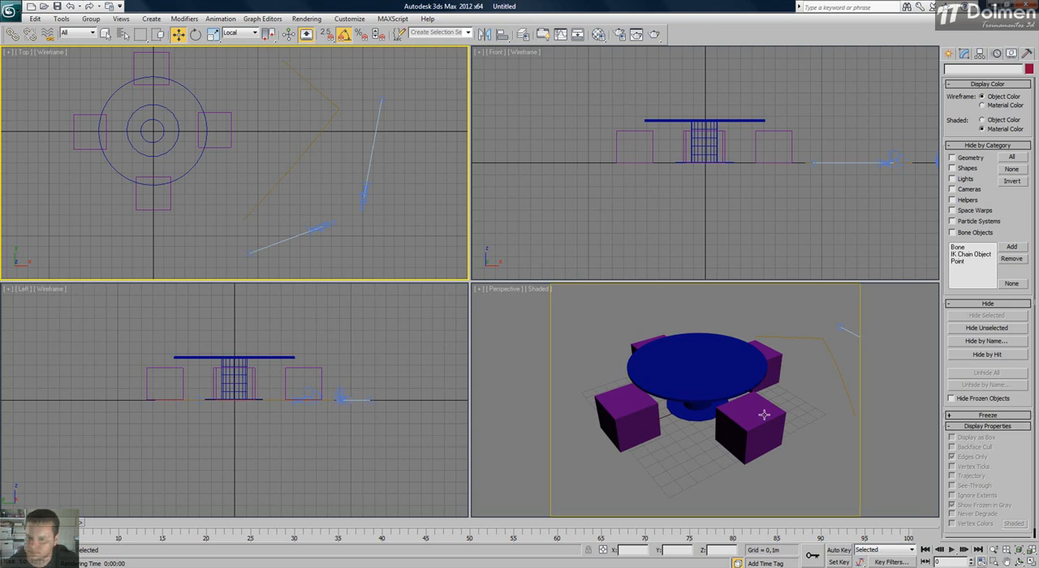
Select the front-left seat in the Perspective view and hide it through the general settings of its Object Properties.
left_click(625, 405)
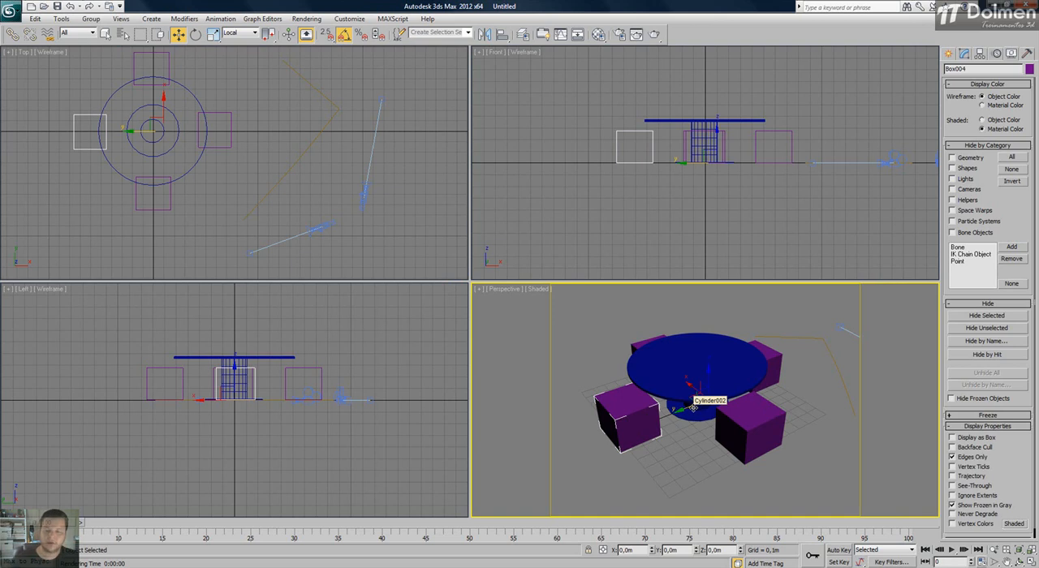
right_click(627, 407)
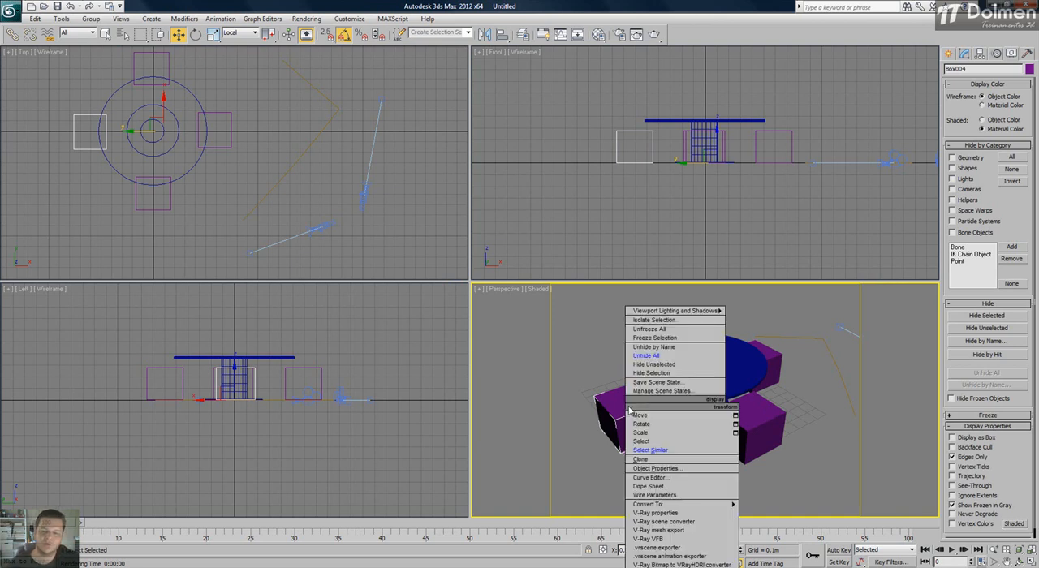
left_click(681, 469)
left_click_drag(570, 125, 453, 95)
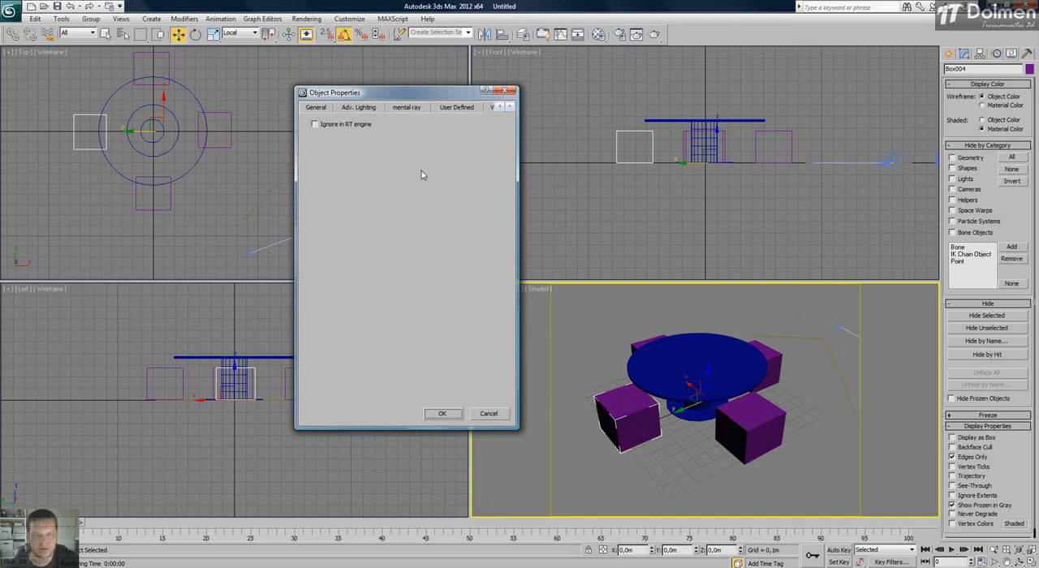
left_click(315, 109)
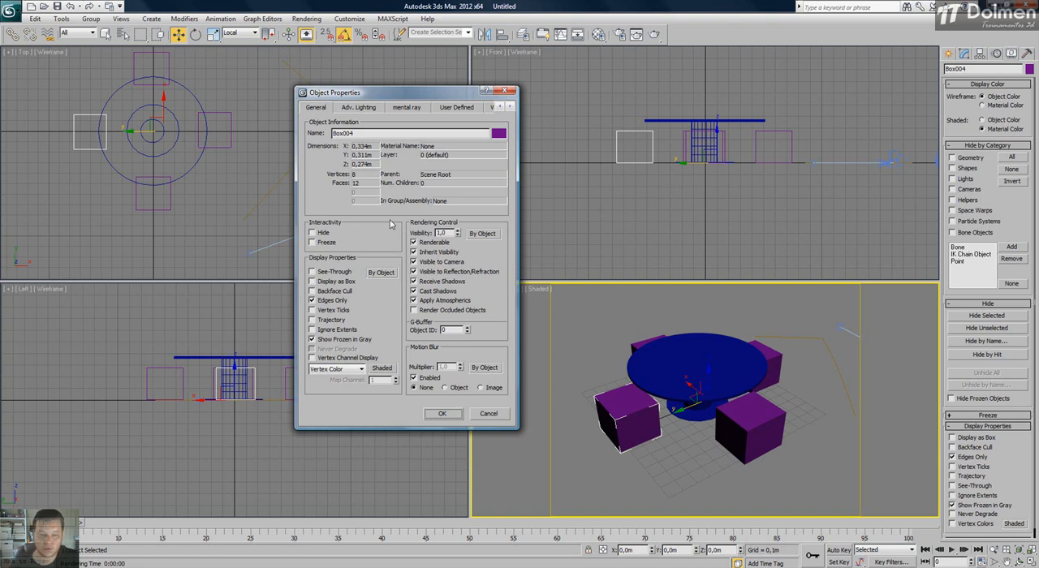
left_click(317, 233)
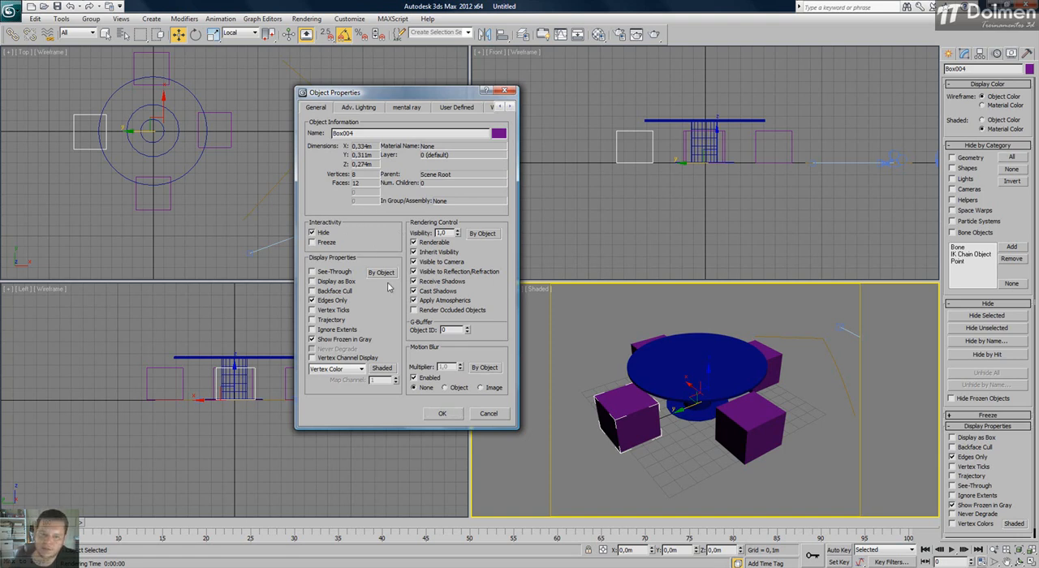
left_click(442, 413)
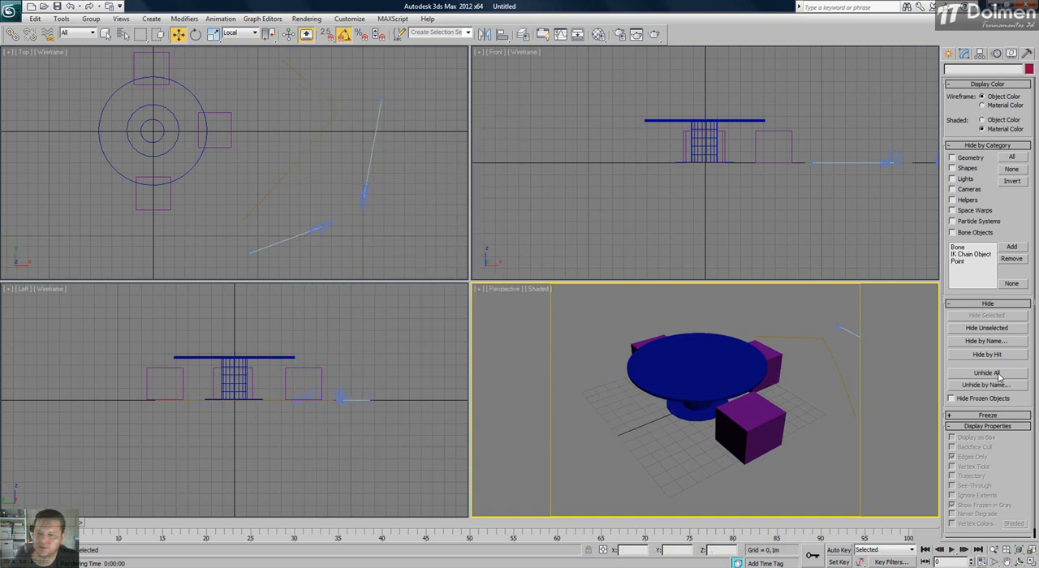
Bring the hidden seat back with Unhide All and clear the selection.
left_click(986, 372)
right_click(611, 403)
left_click(564, 405)
Freeze the front-left seat through its Object Properties and release it with Unfreeze All.
left_click(627, 401)
right_click(627, 401)
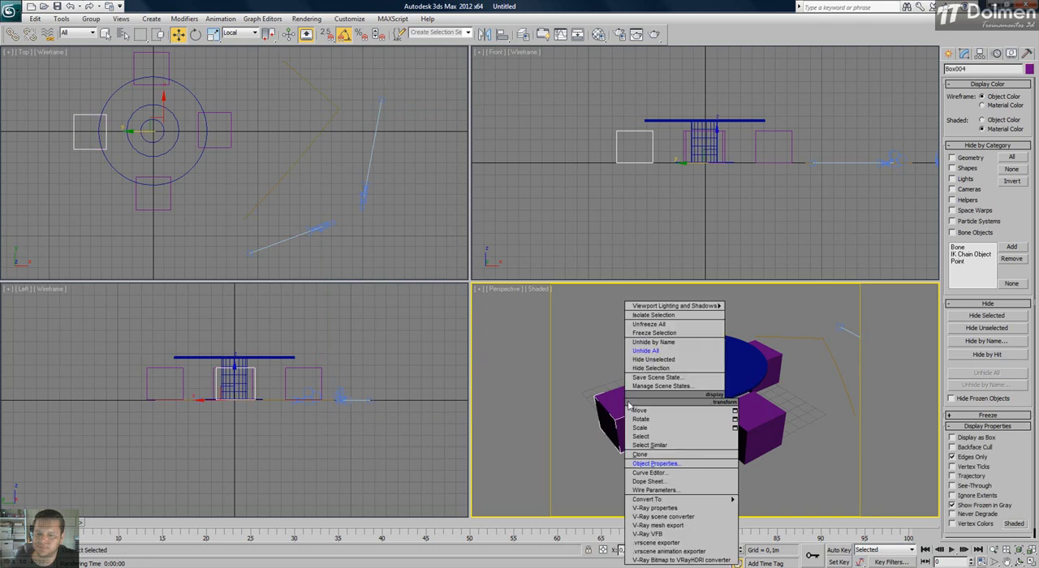
left_click(637, 469)
left_click(324, 243)
left_click(442, 413)
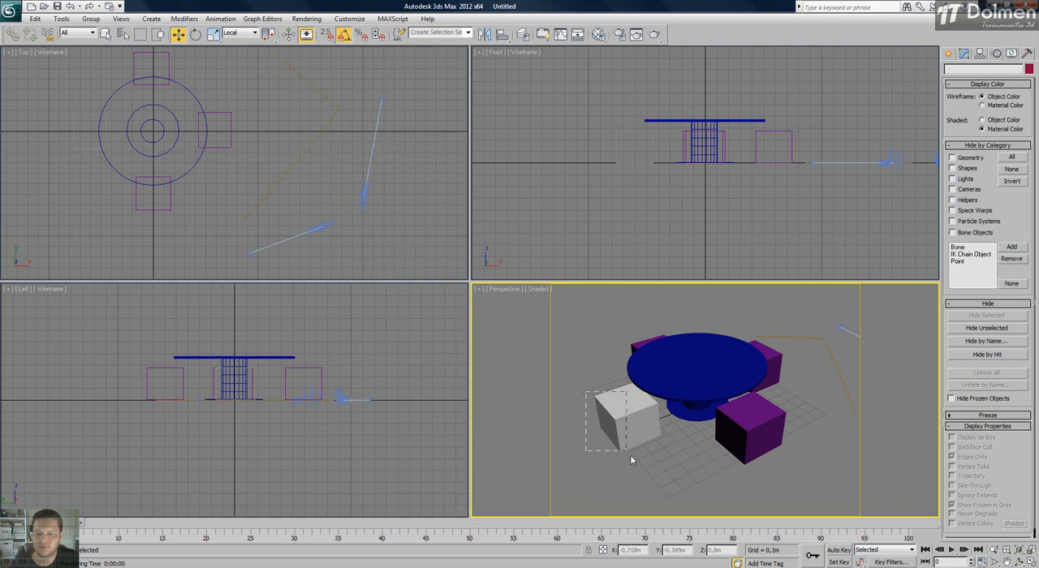
right_click(676, 414)
left_click(711, 338)
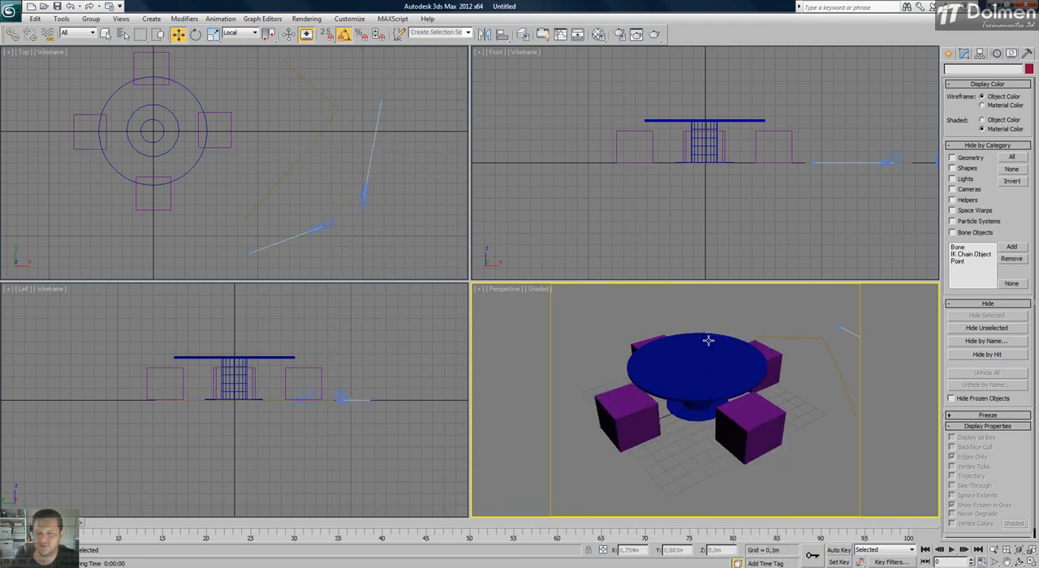
Turn off Renderable in the front-left seat's Object Properties and check the effect with a render of the Perspective view.
left_click(634, 399)
right_click(635, 399)
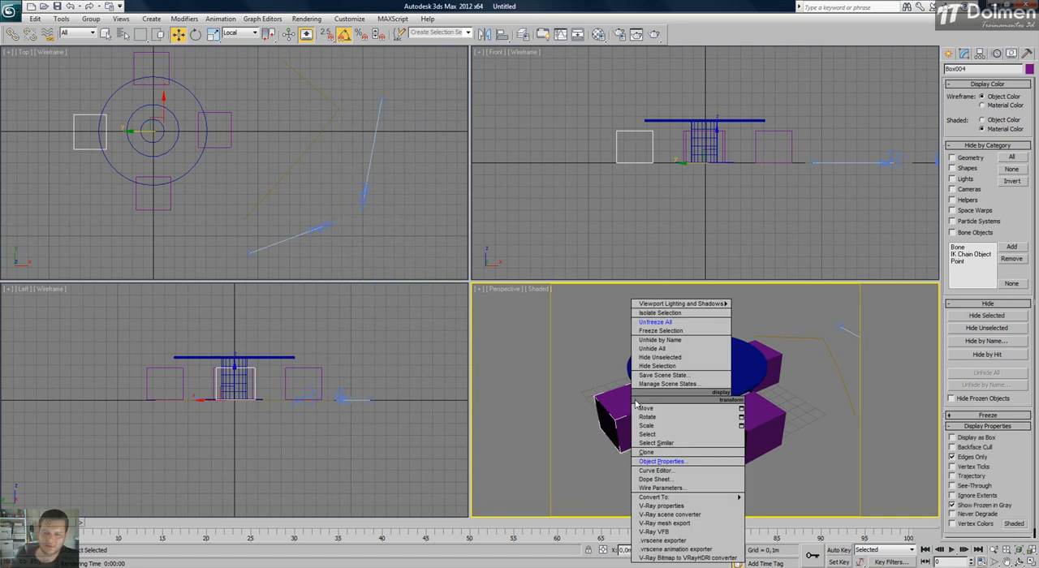
left_click(670, 461)
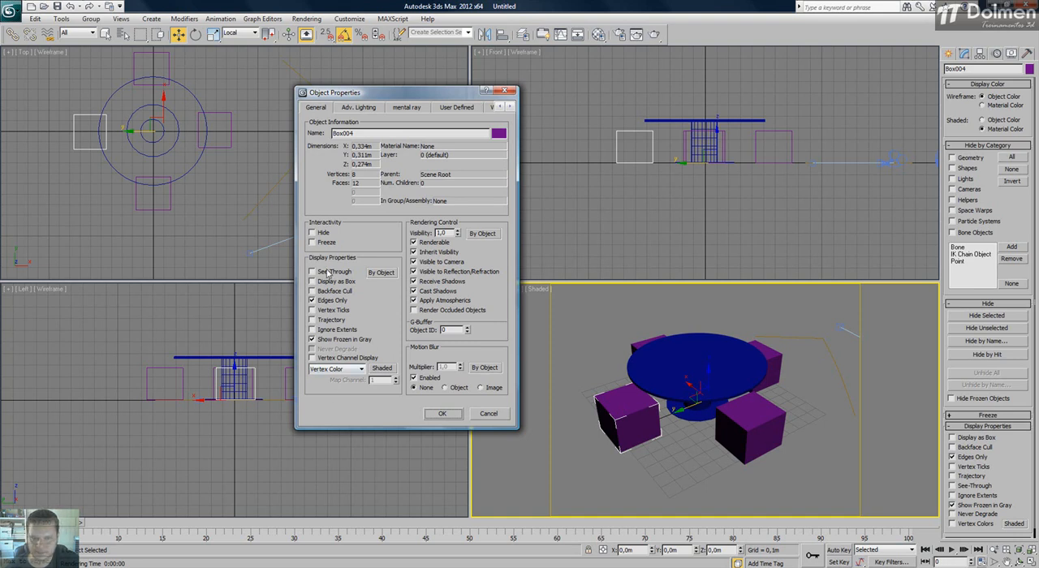
left_click(430, 243)
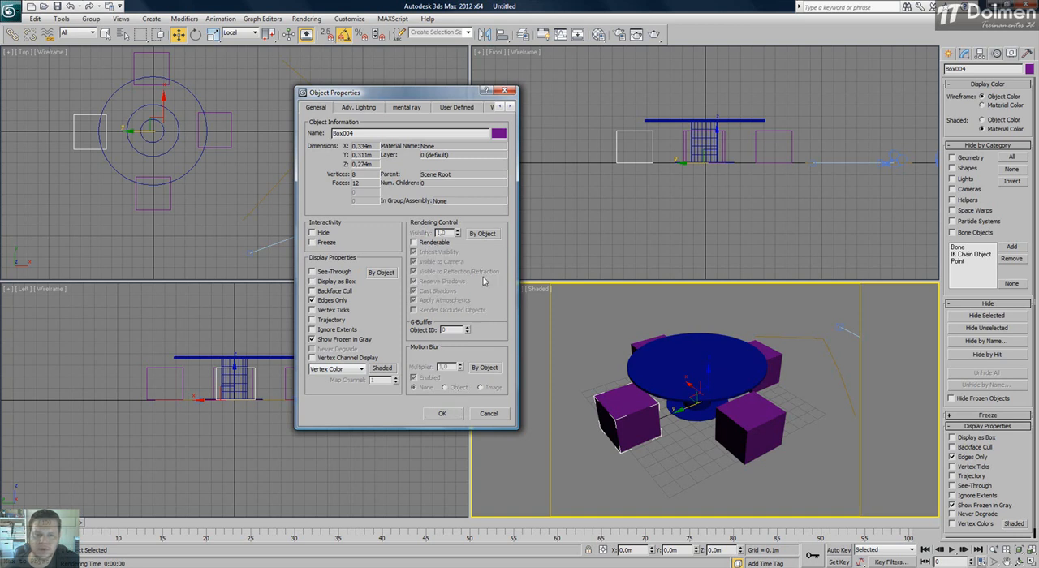
left_click(443, 413)
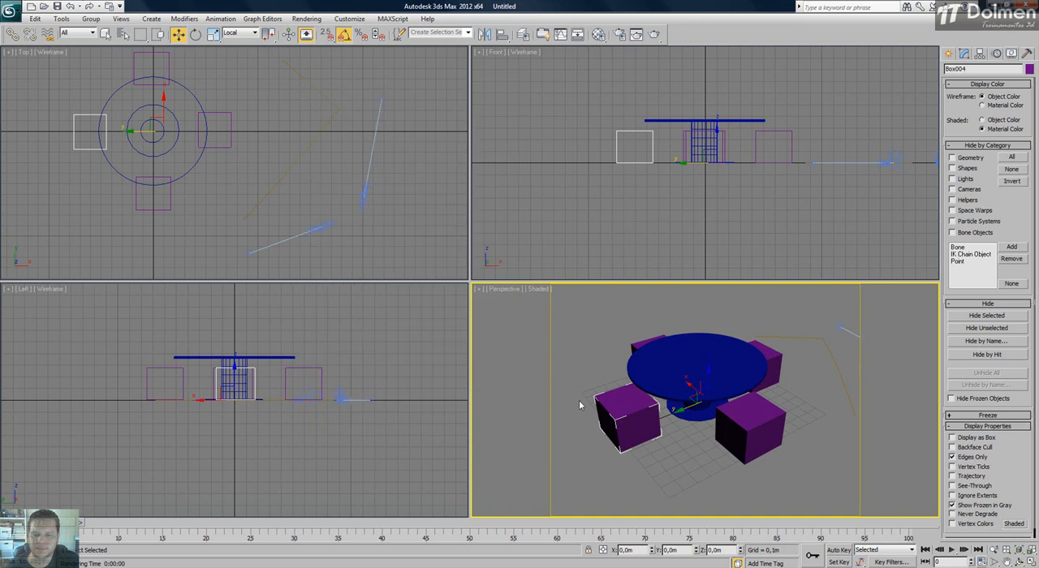
left_click(636, 34)
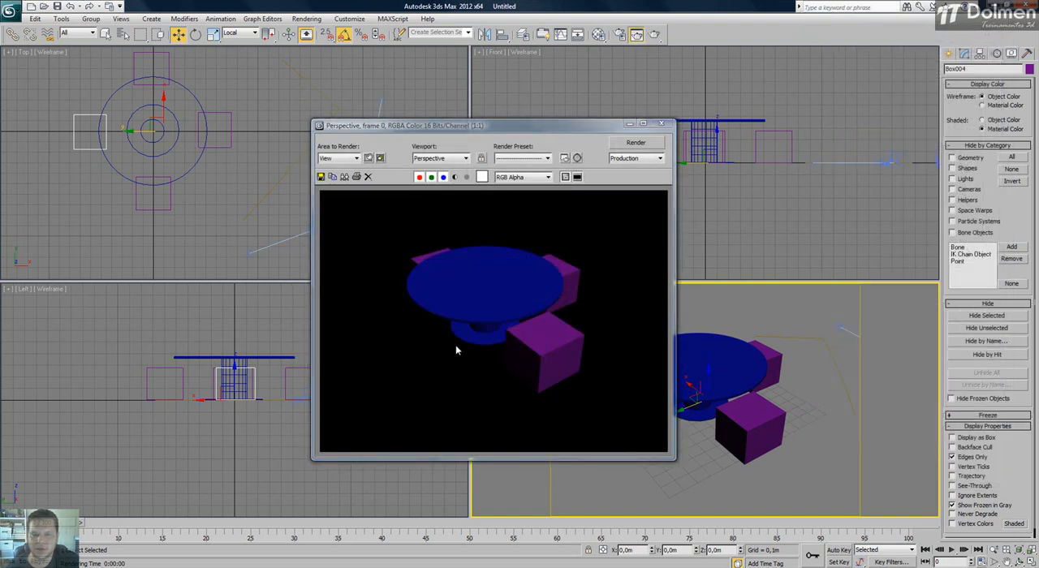
left_click(662, 123)
Reopen the front-left seat's Object Properties and turn Renderable back on.
right_click(614, 409)
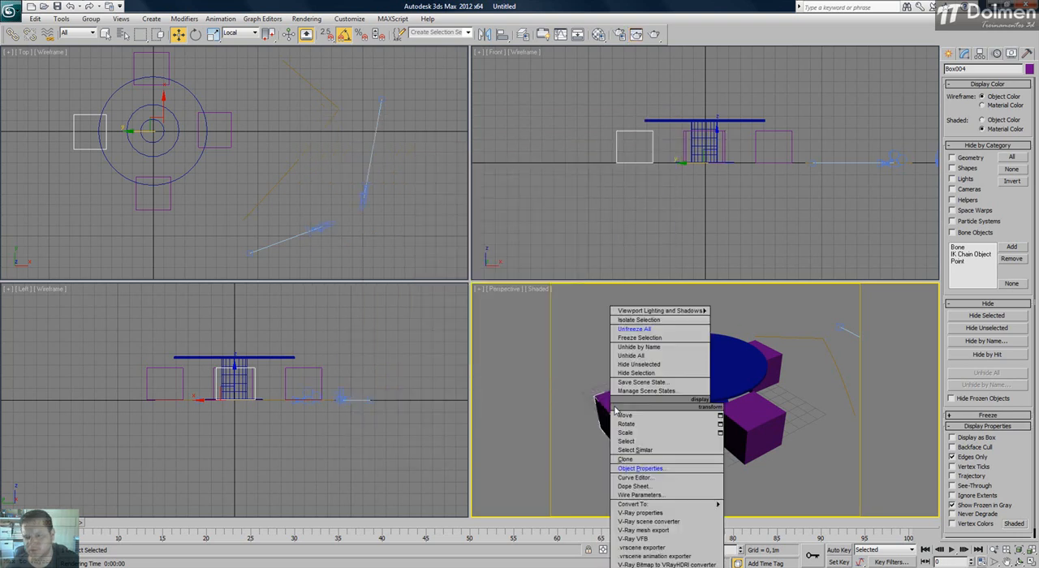
left_click(637, 468)
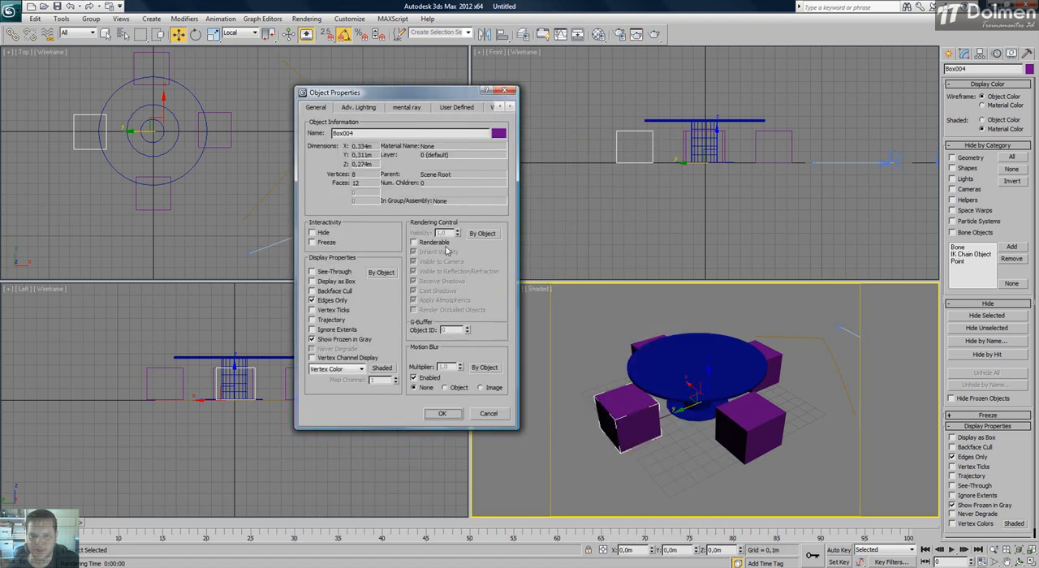
left_click(413, 243)
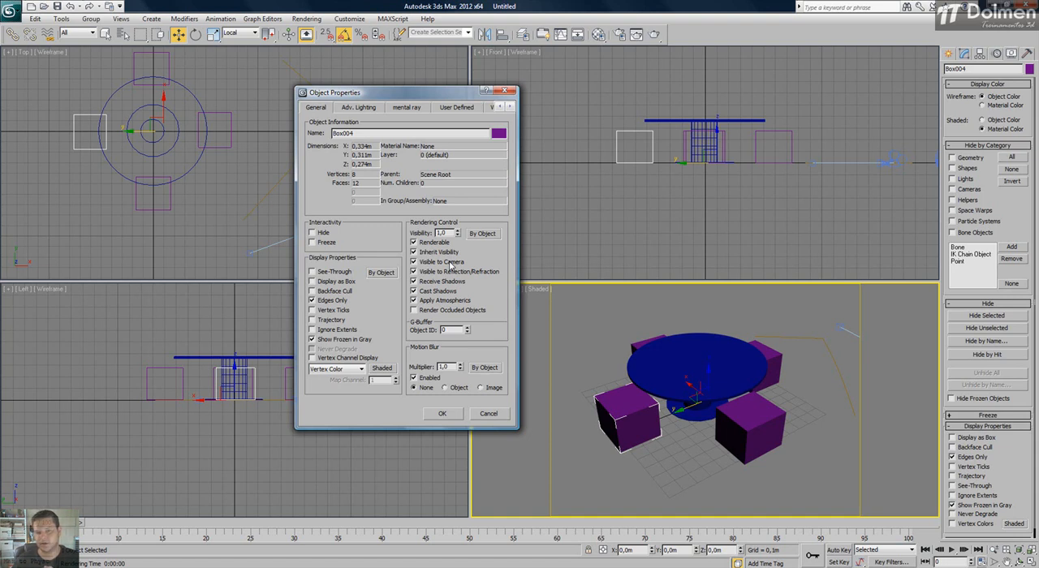
Switch to Windows Explorer and browse on drive C: to the folder DolmenMaquetes > 2012 > 09 - Setembro > ADArquitetura > Torres.
right_click(14, 566)
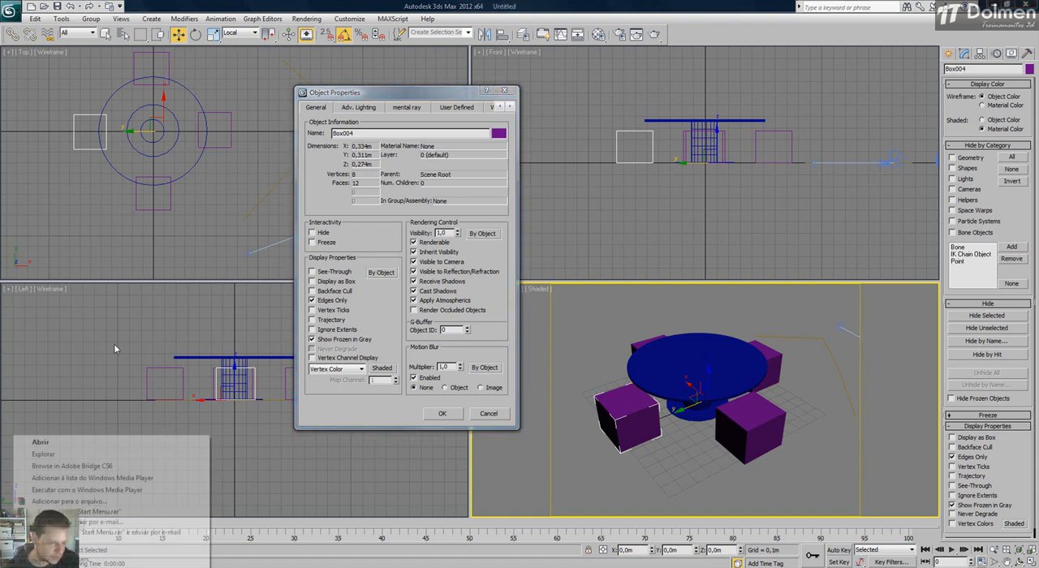
left_click(65, 456)
left_click_drag(280, 328, 282, 250)
left_click(164, 333)
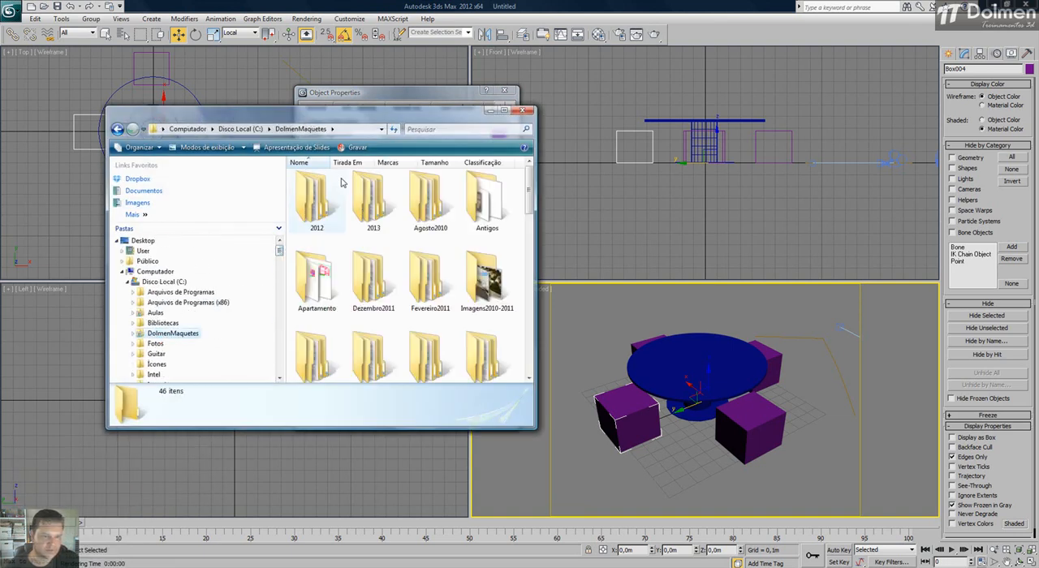
double_click(318, 201)
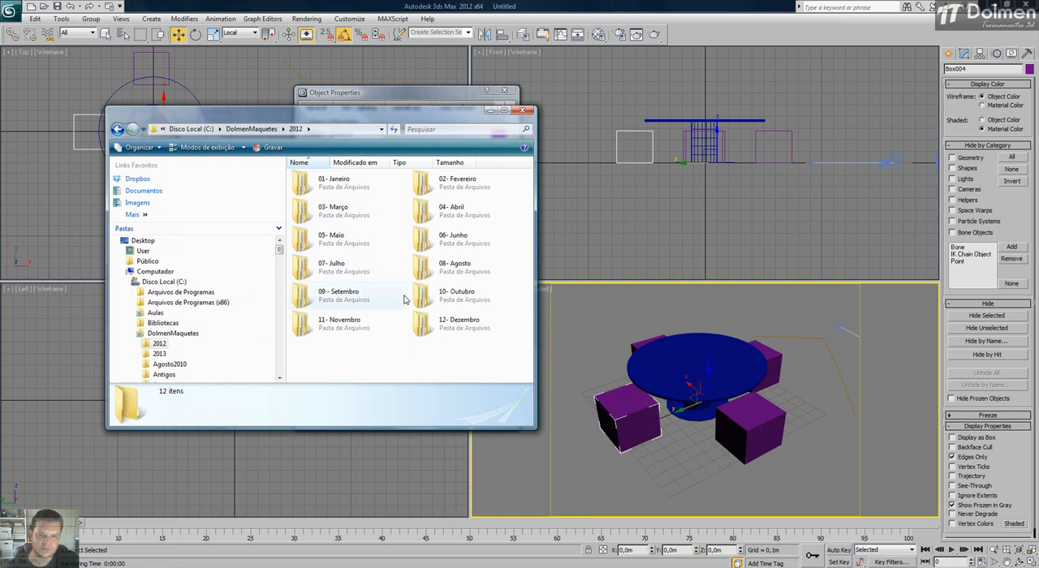
double_click(340, 296)
double_click(334, 178)
double_click(315, 189)
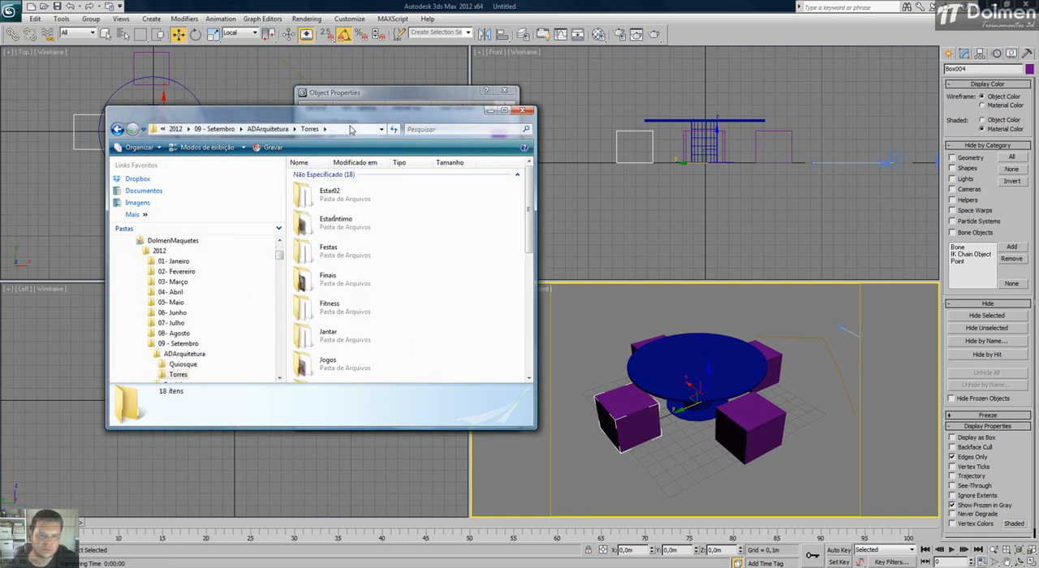
Open the Fitness03 image from the Prévias folder and examine the gym equipment and mirror reflections up close.
double_click(350, 115)
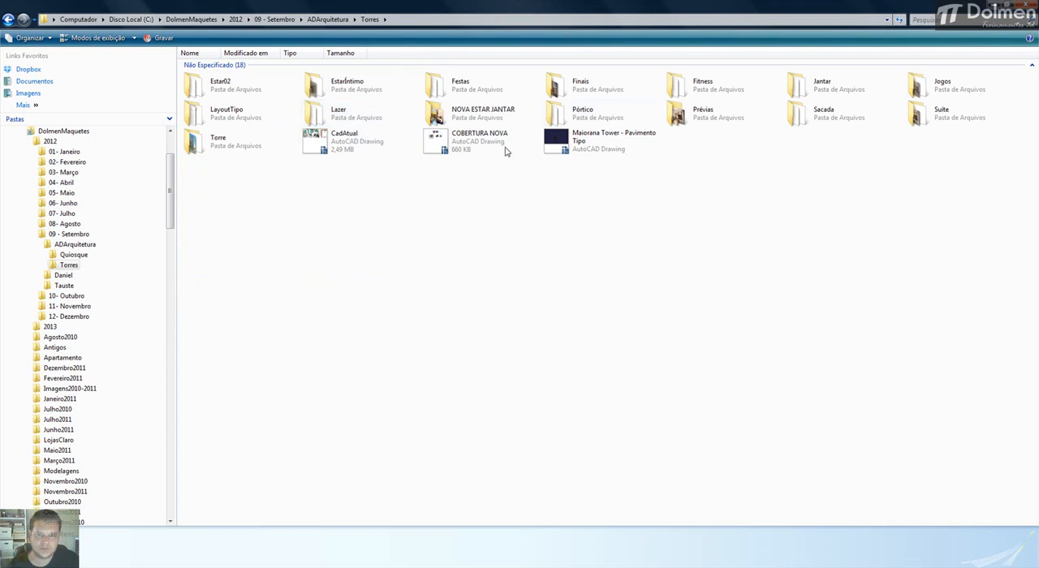
double_click(703, 114)
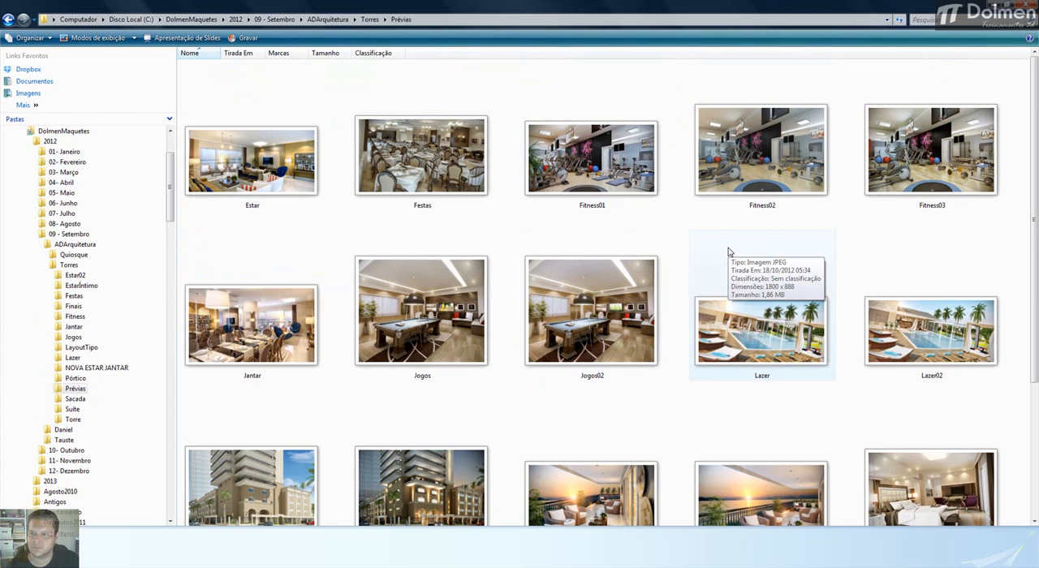
double_click(921, 162)
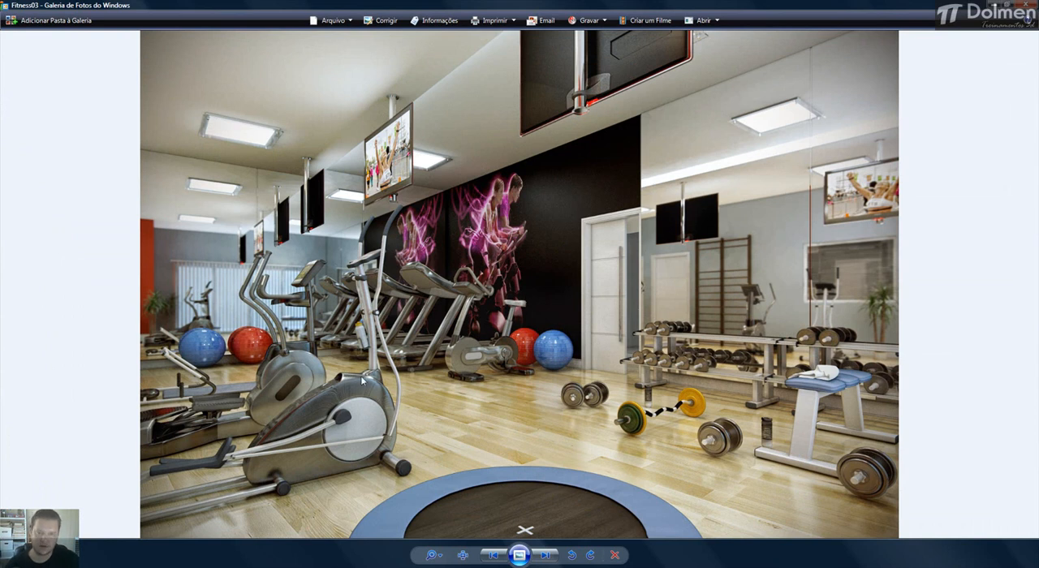
scroll(183, 335, "up", 3)
left_click_drag(183, 335, 529, 280)
scroll(529, 279, "down", 2)
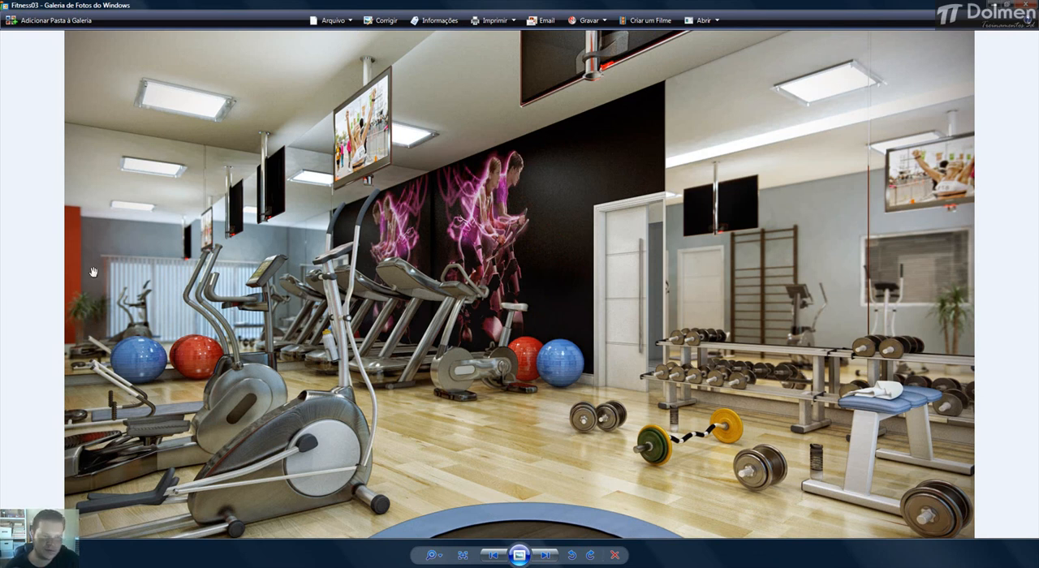
scroll(132, 289, "down", 2)
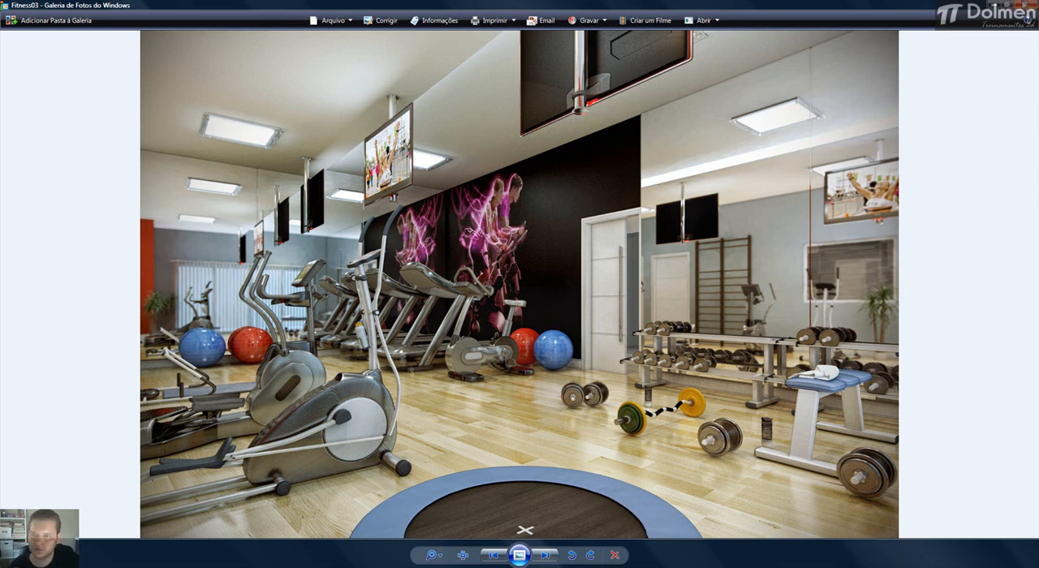
Close the image to return to 3ds Max and cancel the seat's Object Properties dialog.
left_click(1026, 5)
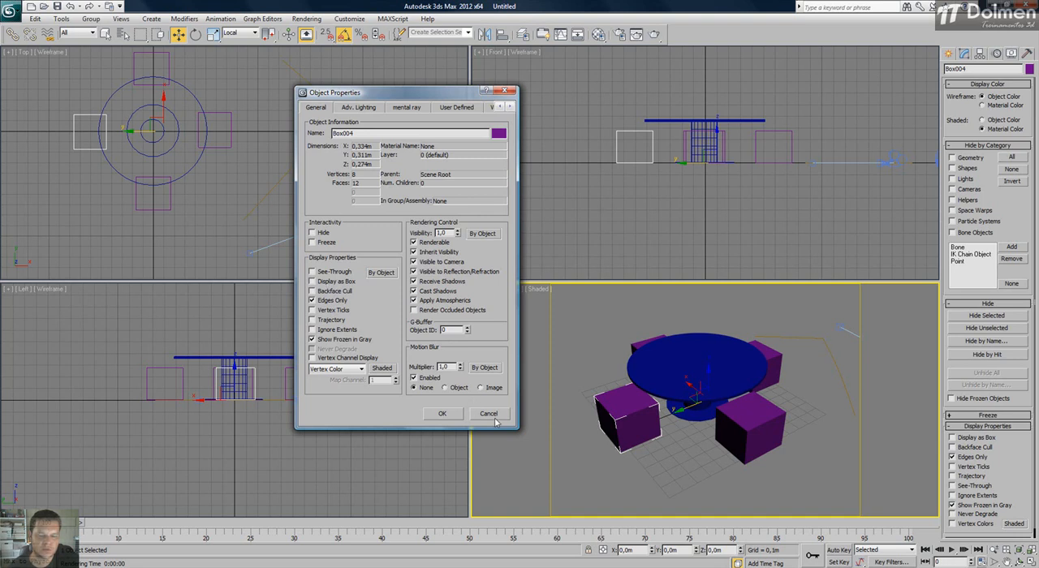
left_click(488, 414)
middle_click(276, 146)
scroll(276, 147, "down", 2)
middle_click_drag(276, 146, 303, 176)
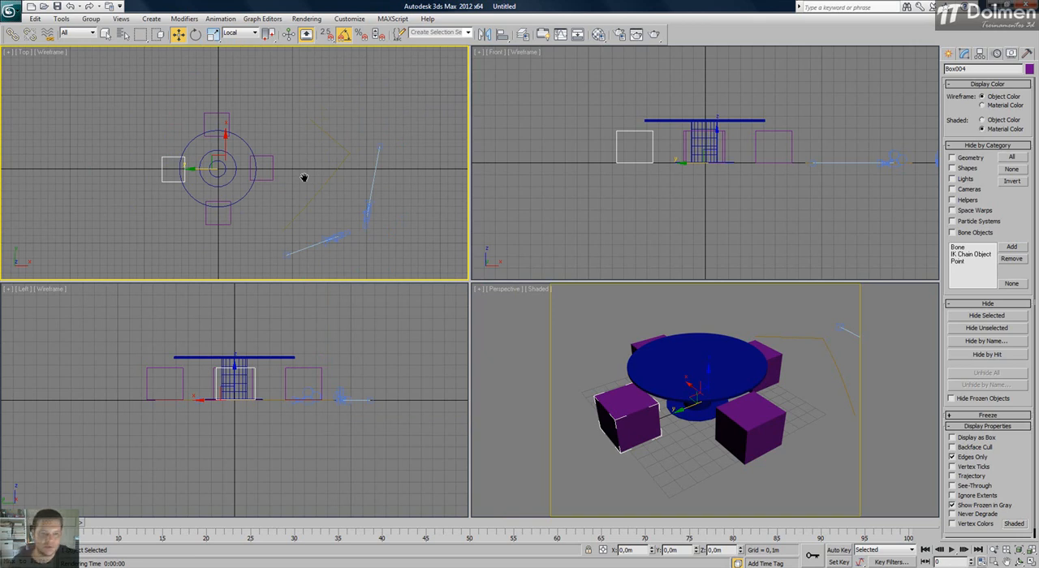
middle_click_drag(668, 361, 695, 371)
scroll(668, 354, "up", 4)
scroll(719, 365, "down", 6)
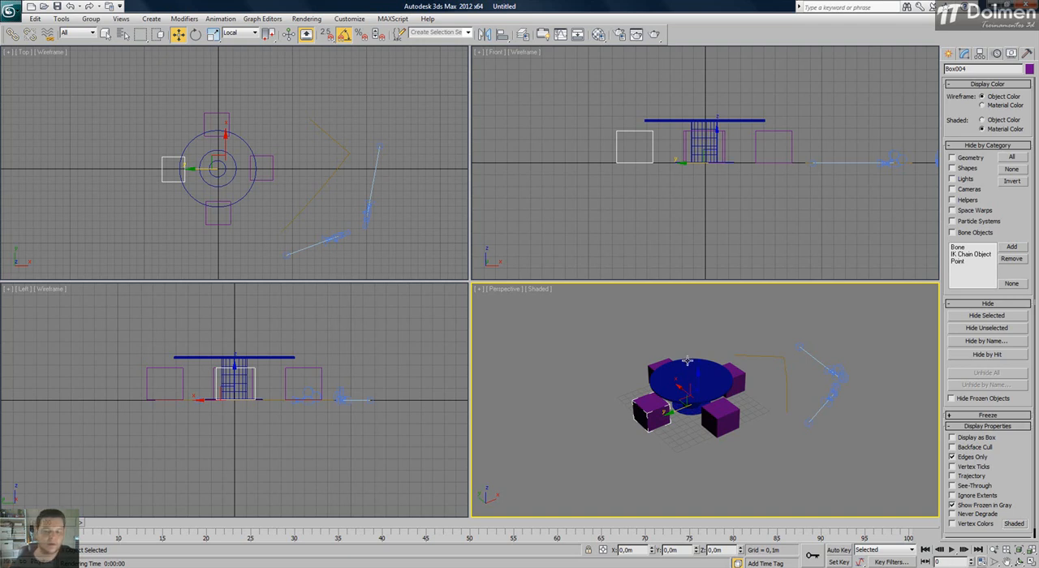
mouse_move(677, 382)
left_mouse_down()
mouse_move(596, 389)
mouse_move(738, 370)
mouse_move(630, 375)
mouse_move(734, 404)
mouse_move(627, 386)
mouse_move(687, 382)
left_mouse_up()
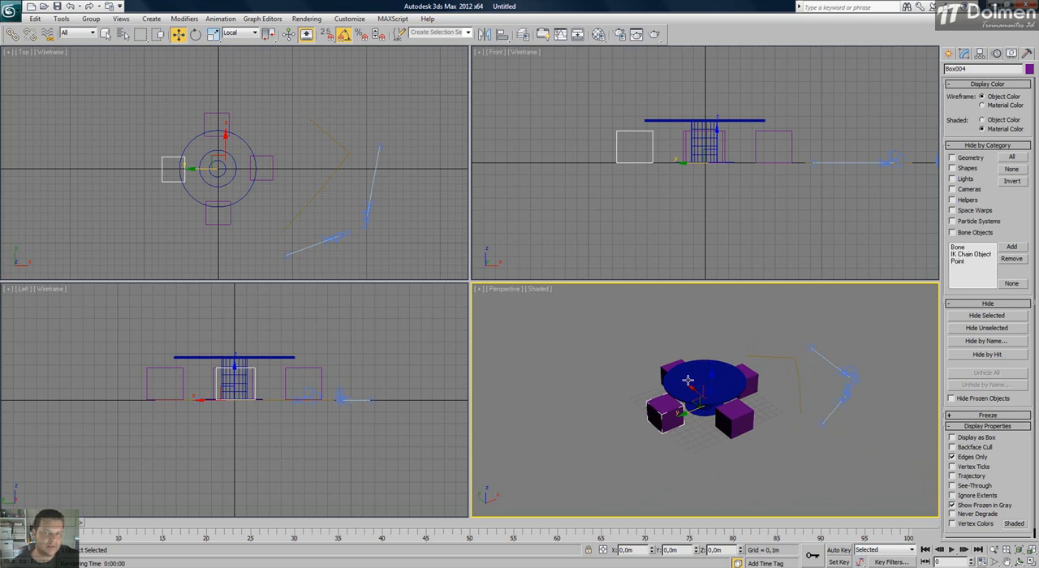
middle_click_drag(659, 373, 712, 388)
scroll(672, 383, "up", 3)
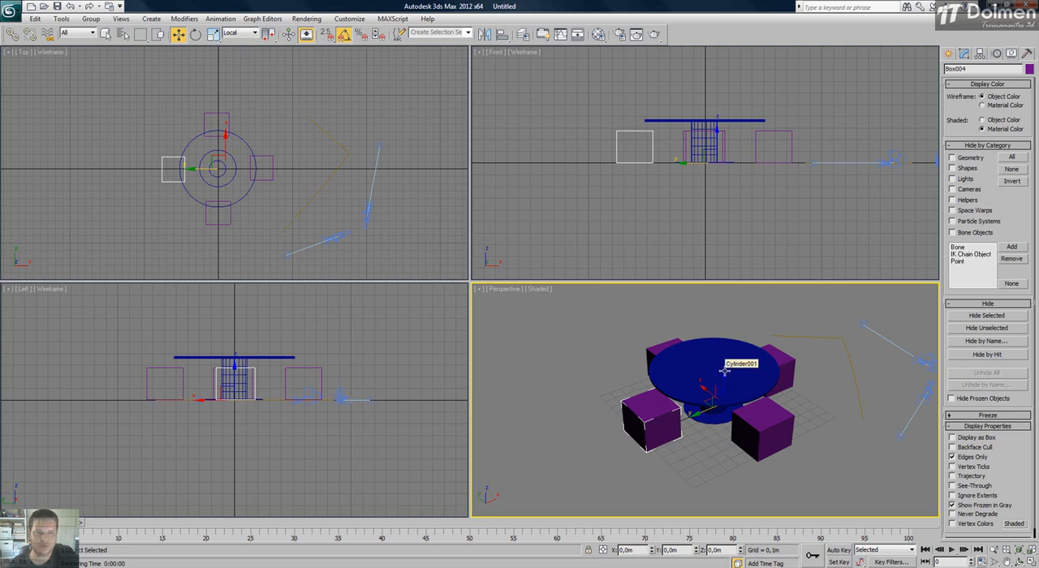
Select the whole table and all its seats and turn on Display as Box in their Object Properties.
left_click(134, 107)
left_click_drag(805, 357, 578, 495)
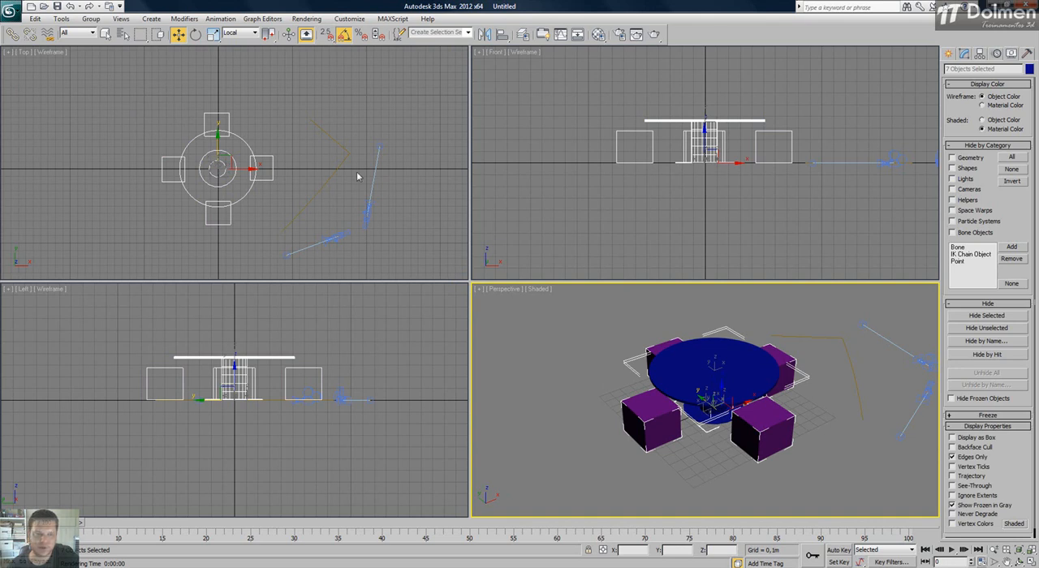
left_click_drag(121, 121, 270, 232)
right_click(228, 154)
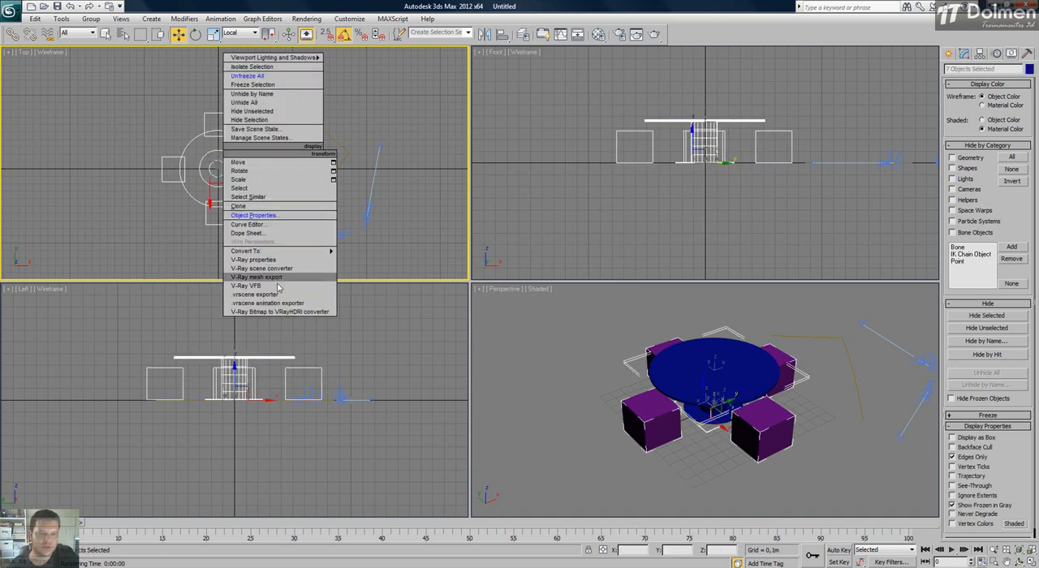
left_click(299, 221)
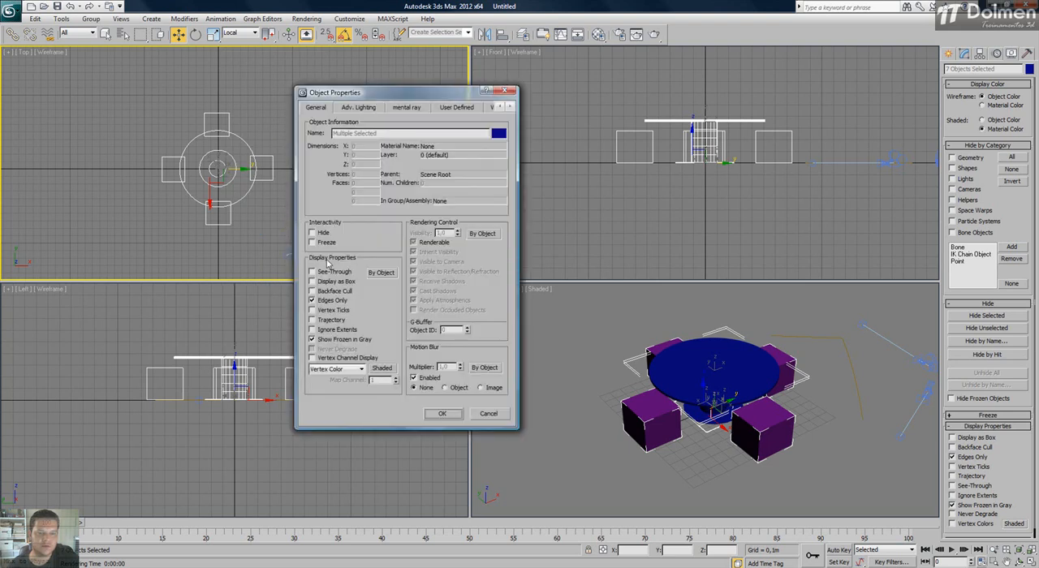
left_click(332, 281)
left_click(449, 415)
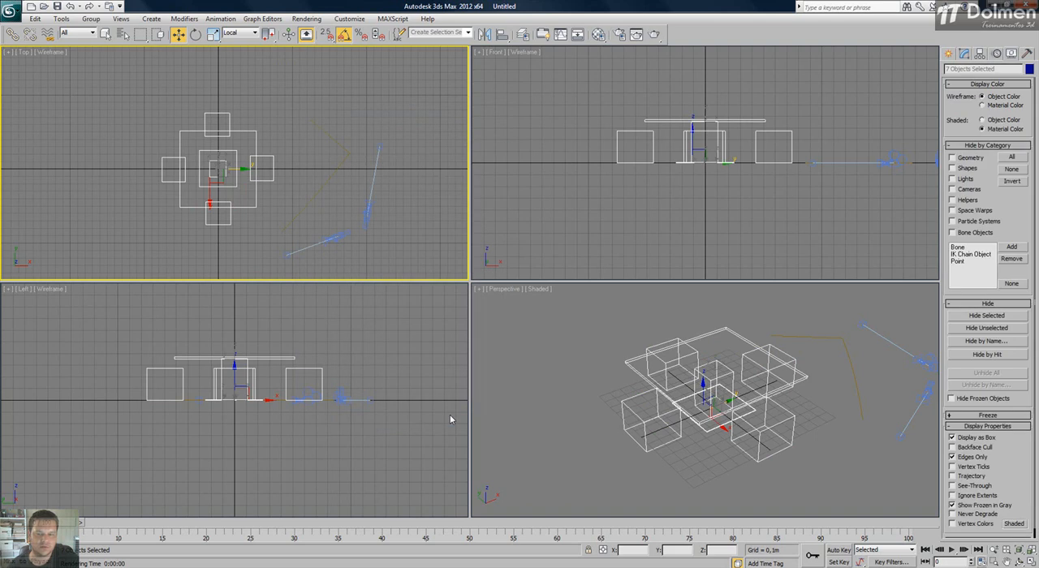
Deselect everything and examine how the table and seats appear as boxes in the Perspective view, picking the tabletop among them.
left_click(438, 218)
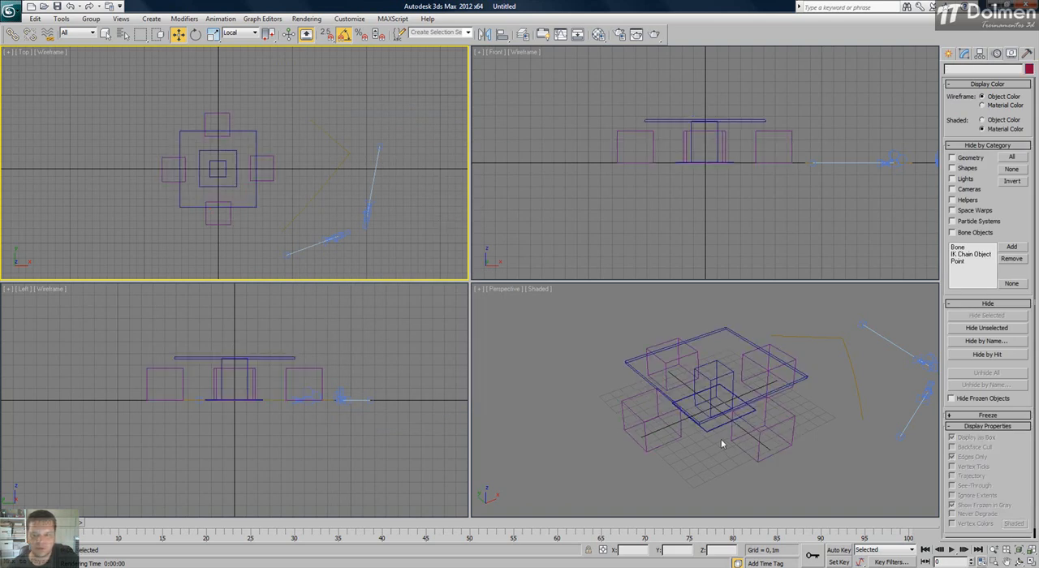
left_click(700, 423)
left_click(696, 419)
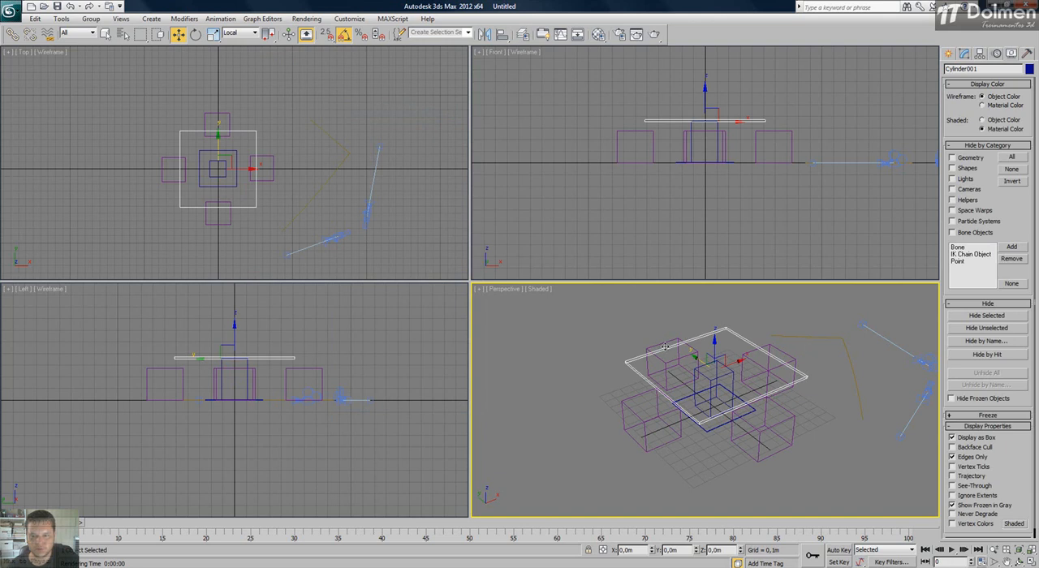
left_click_drag(818, 356, 641, 477)
middle_click_drag(641, 477, 624, 333, "alt")
left_click(635, 379)
middle_click_drag(686, 377, 663, 387)
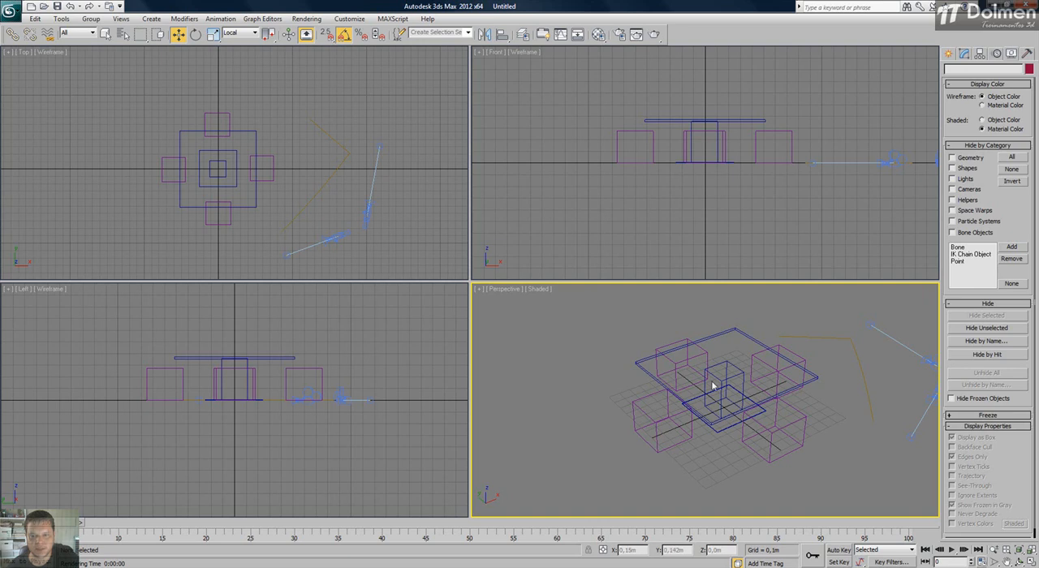
Switch the Perspective view to Wireframe for comparison and return it to Shaded.
left_click(542, 290)
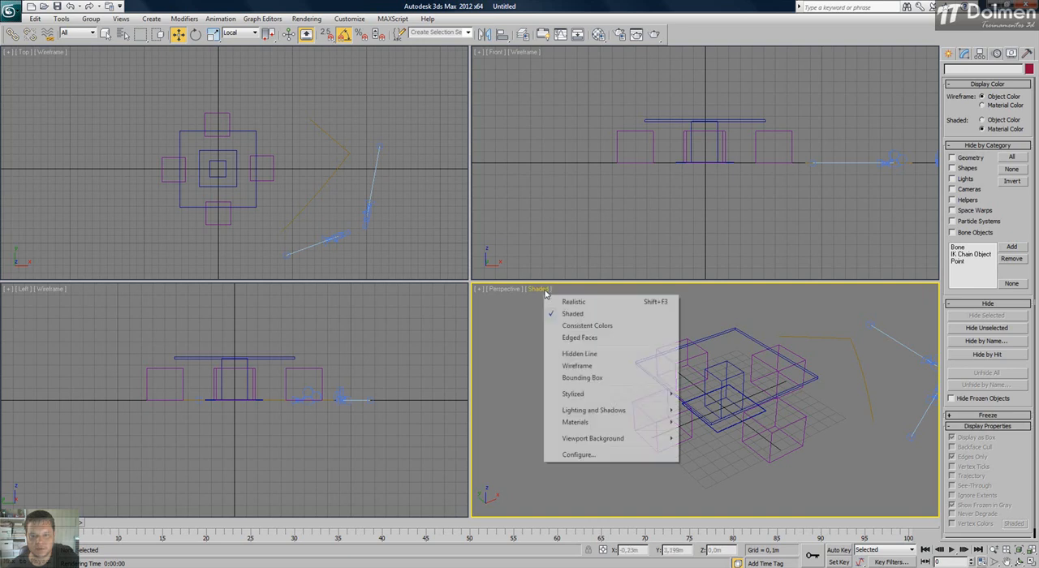
left_click(597, 369)
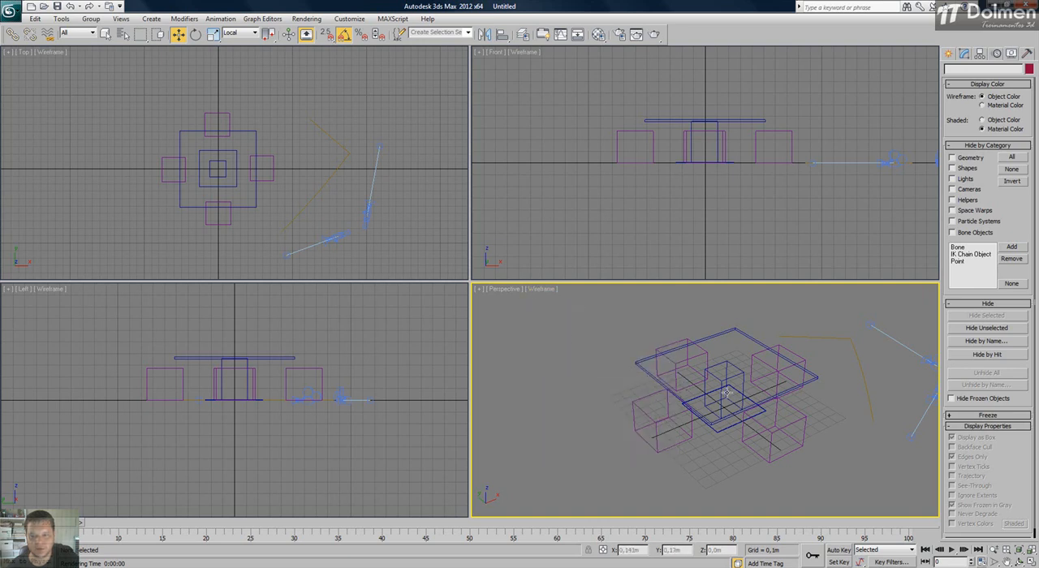
left_click(542, 290)
left_click(572, 313)
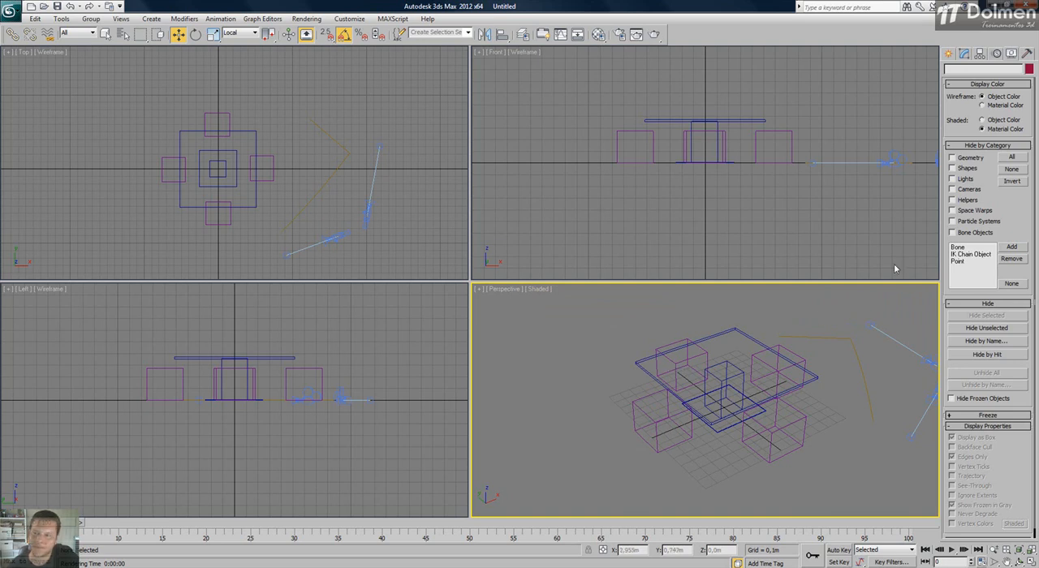
Delete all objects from the scene and reset every viewport to its full extents.
left_click(947, 54)
scroll(319, 142, "down", 3)
left_click_drag(213, 105, 360, 209)
key("Delete")
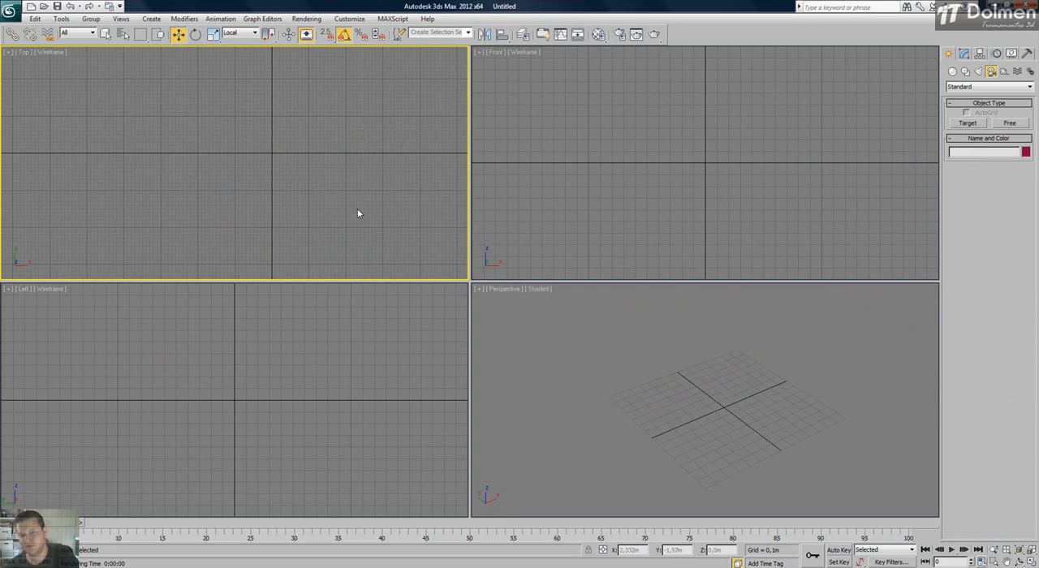
key("ctrl+shift+z")
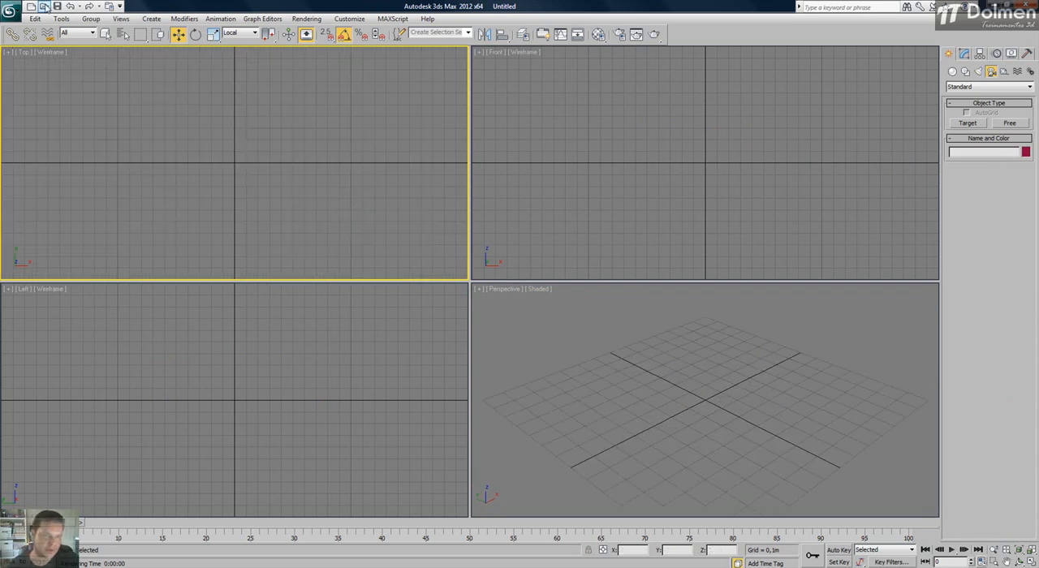
left_click(10, 11)
mouse_move(46, 157)
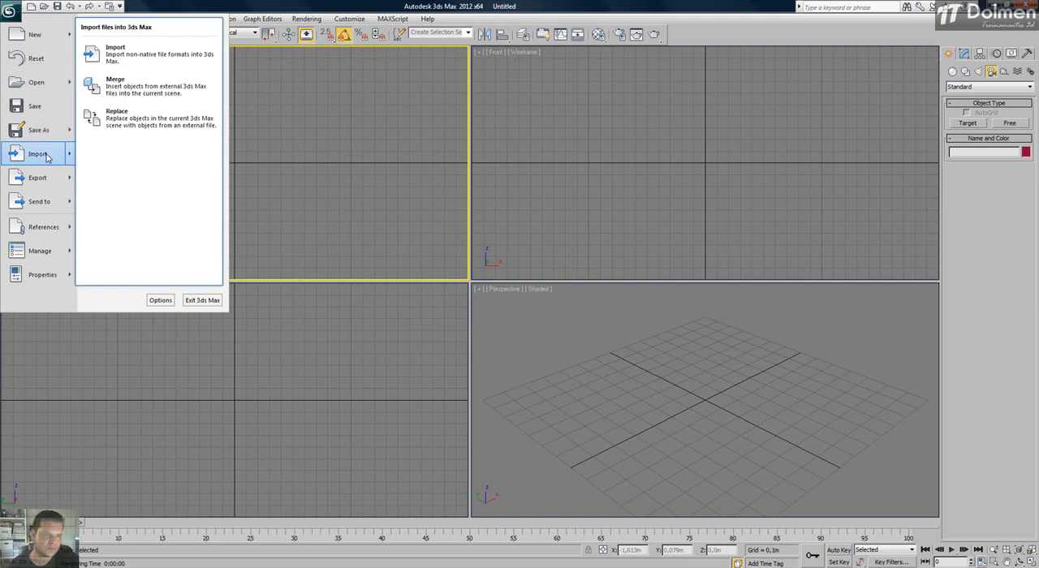
left_click(350, 5)
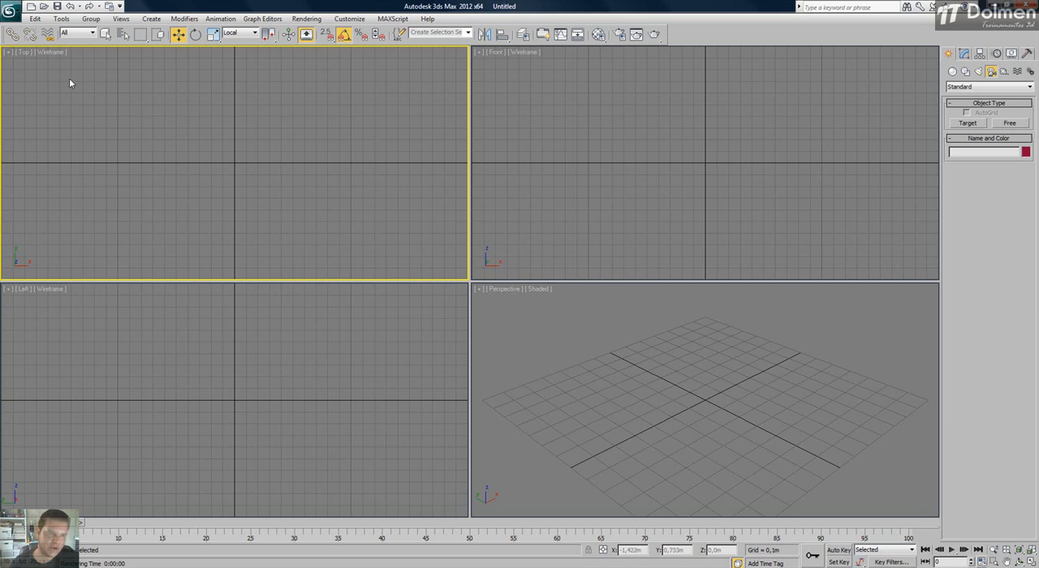
Start a merge into the empty scene with the file 015_loblolly_pine from the ArchModels 61 - Vegetação folder.
left_click(10, 12)
mouse_move(41, 154)
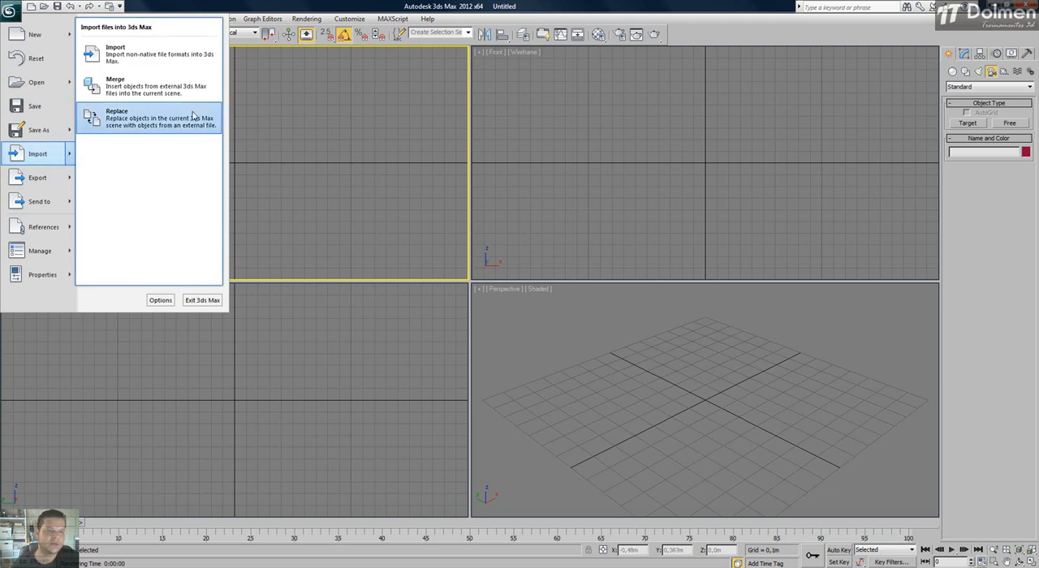
left_click(185, 93)
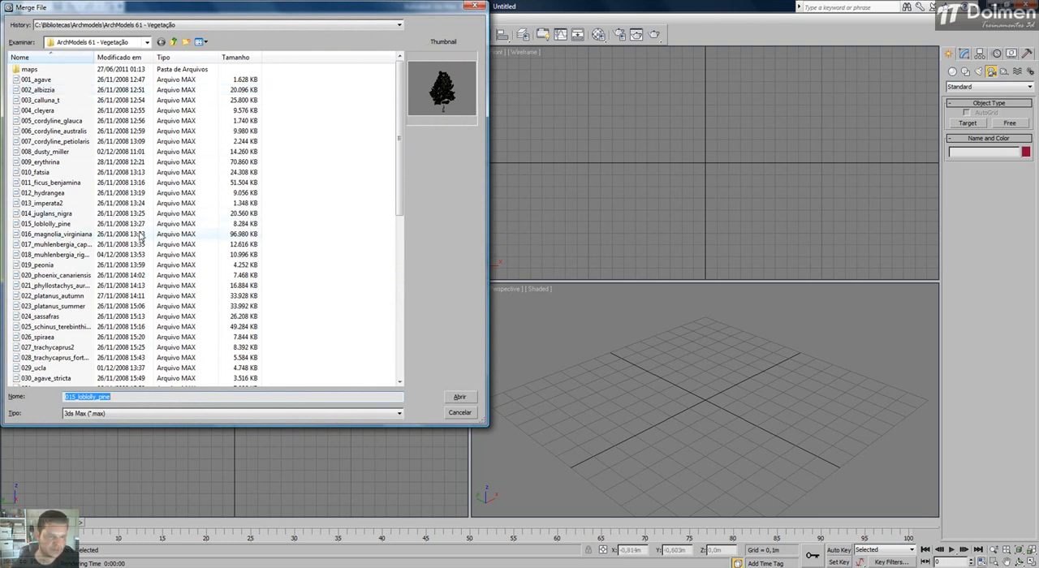
left_click(54, 225)
left_click(459, 399)
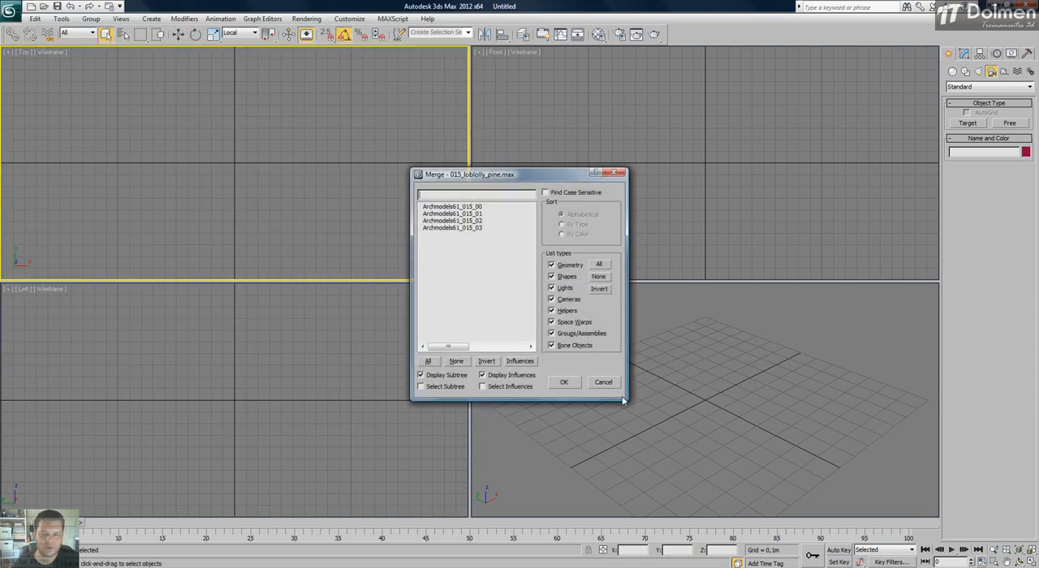
Enlarge the merge list, try selecting the pine's objects, and confirm with the selection cleared.
left_click_drag(622, 399, 698, 427)
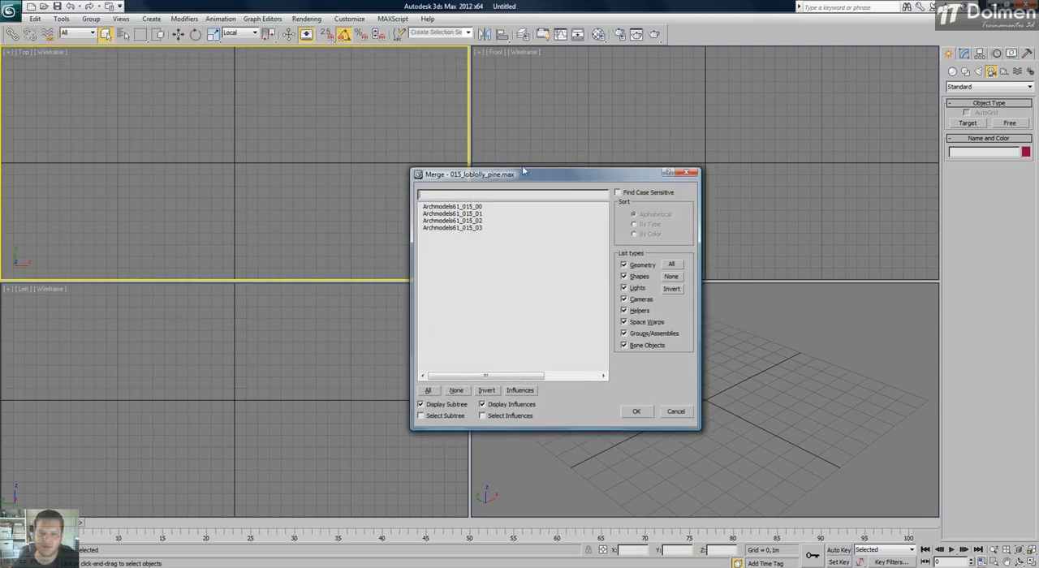
left_click_drag(541, 177, 325, 125)
left_click_drag(263, 156, 258, 185)
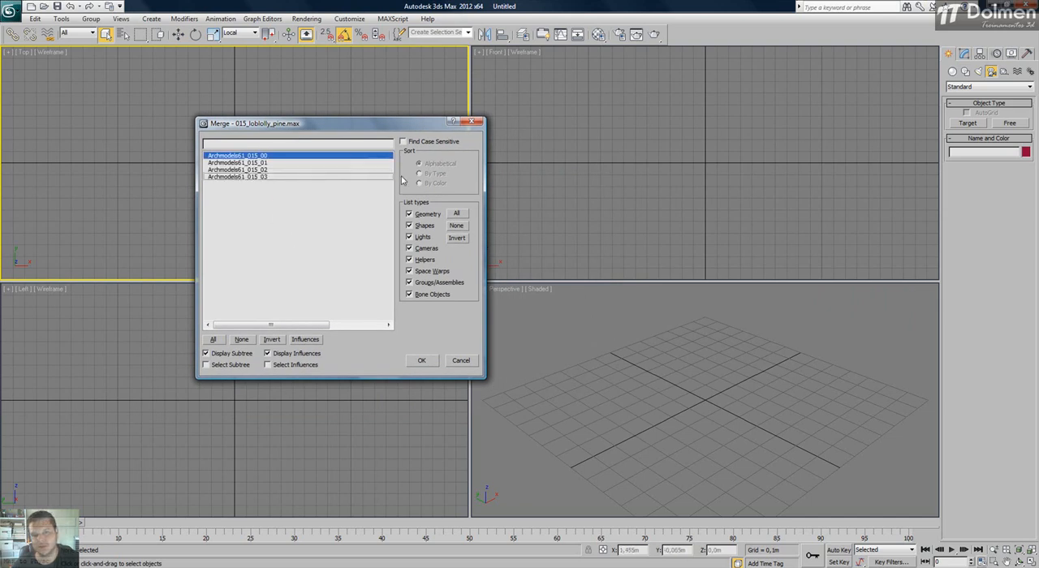
left_click(241, 339)
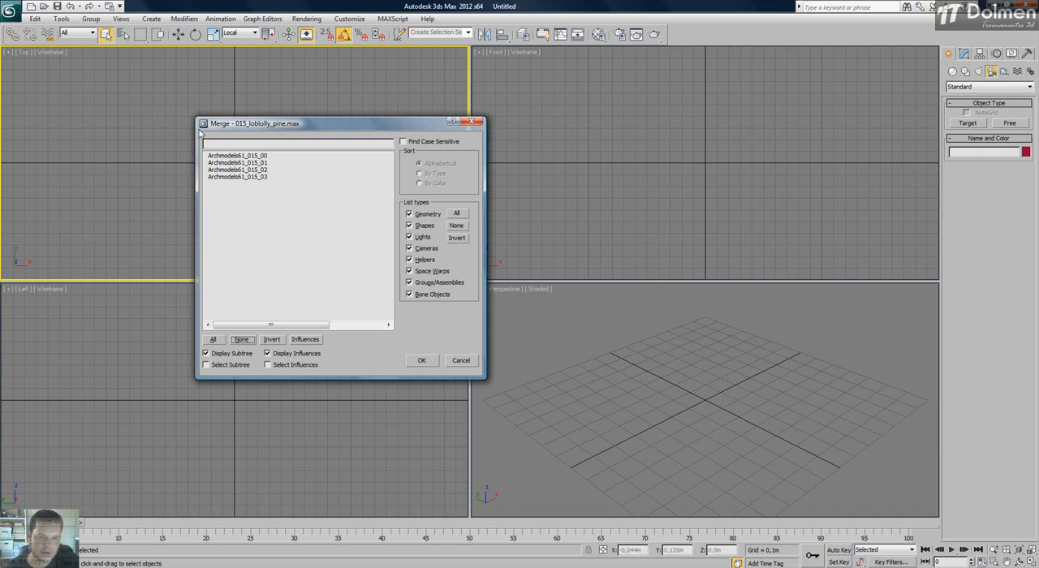
left_click(421, 362)
left_click(640, 391)
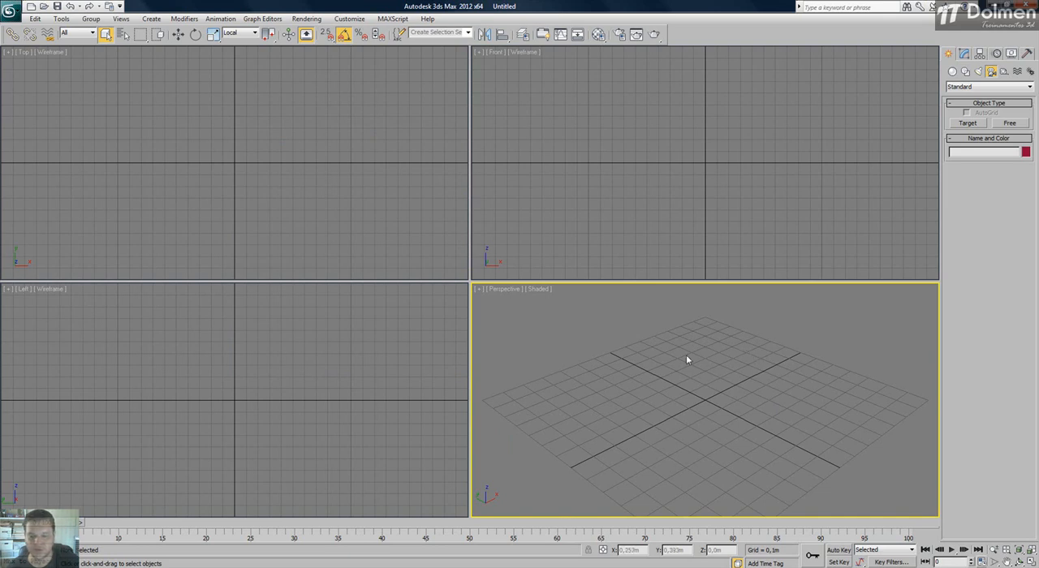
Merge Archmodels61_015_00 through Archmodels61_015_03 from 015_loblolly_pine, fit the tree in all viewports and deselect it.
left_click(10, 12)
mouse_move(48, 153)
left_click(139, 91)
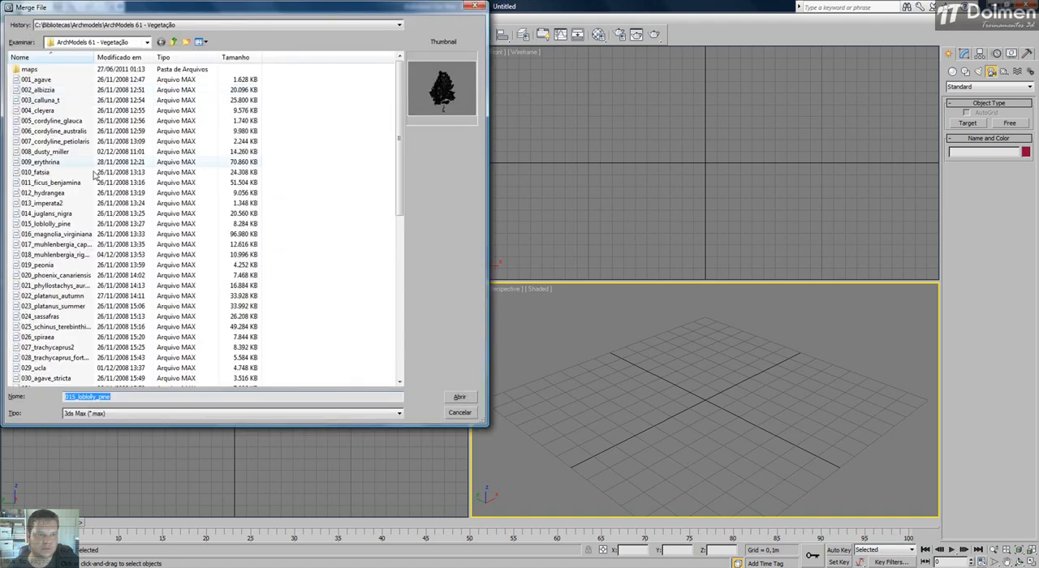
left_click(456, 396)
left_click(468, 207)
left_click_drag(468, 207, 470, 231)
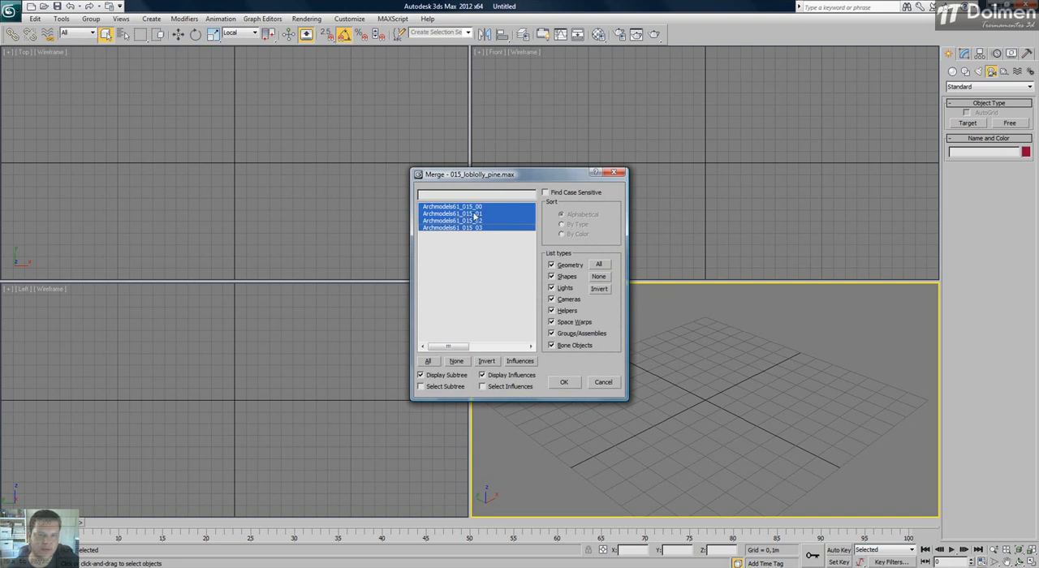
left_click(563, 381)
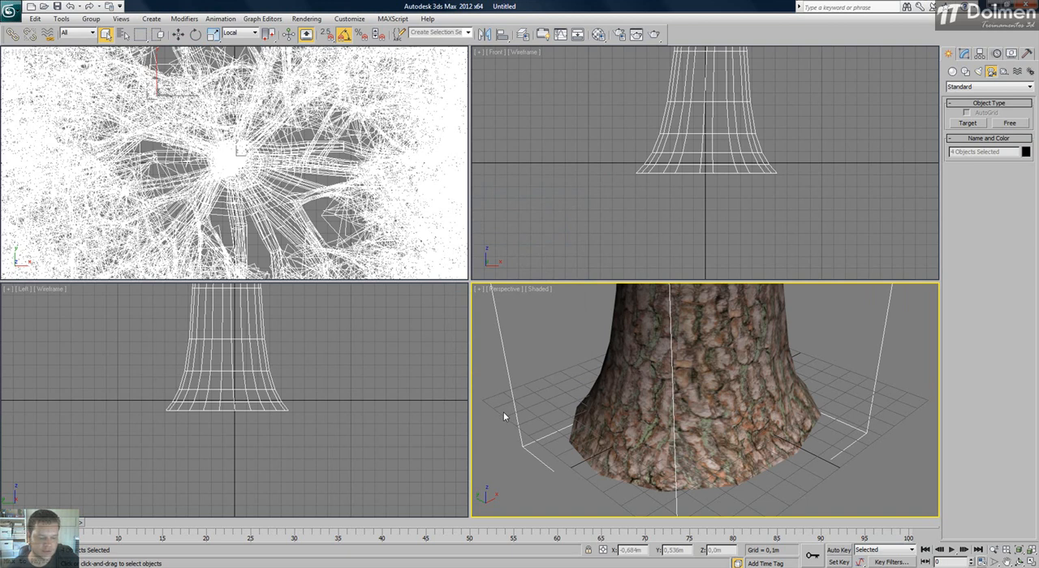
key("ctrl+shift+z")
left_click(819, 396)
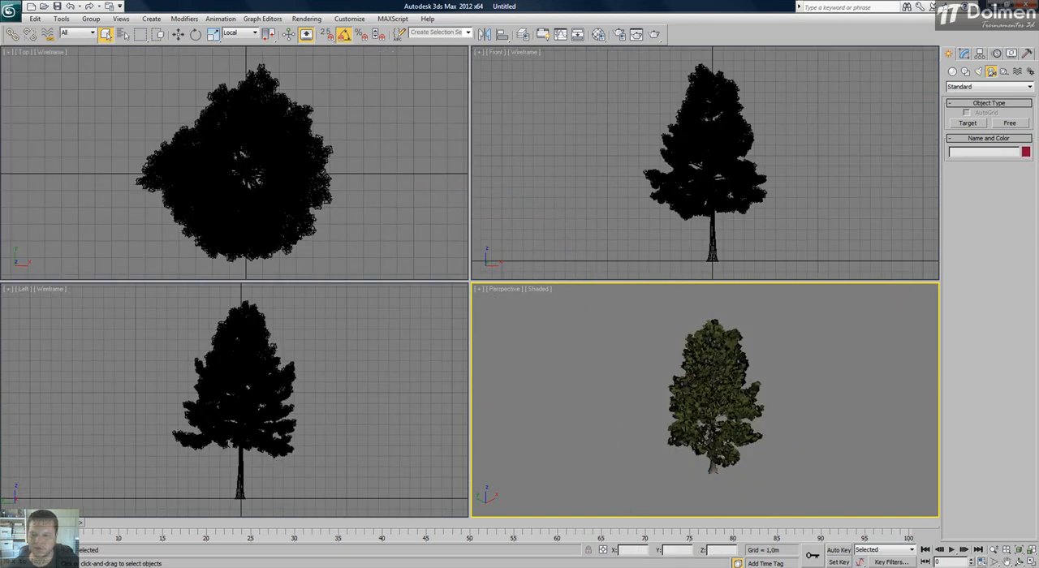
Delete the whole pine tree and reset the emptied viewports to their full extents.
key("alt+w")
scroll(465, 298, "up", 5)
middle_click_drag(465, 298, 456, 342, "alt")
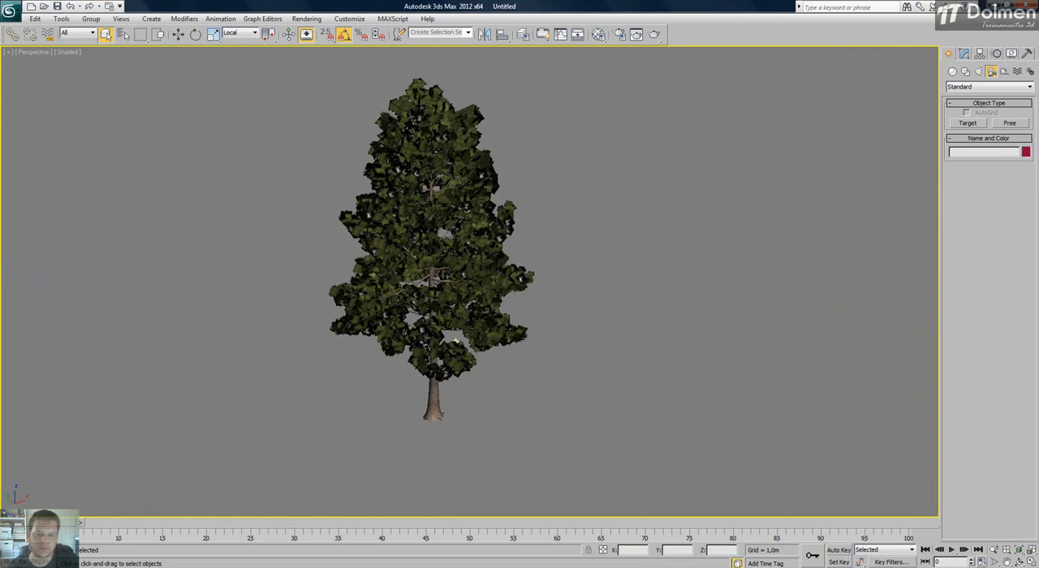
key("alt+w")
middle_click_drag(328, 130, 282, 133)
scroll(282, 133, "down", 5)
left_click_drag(311, 108, 182, 201)
key("Delete")
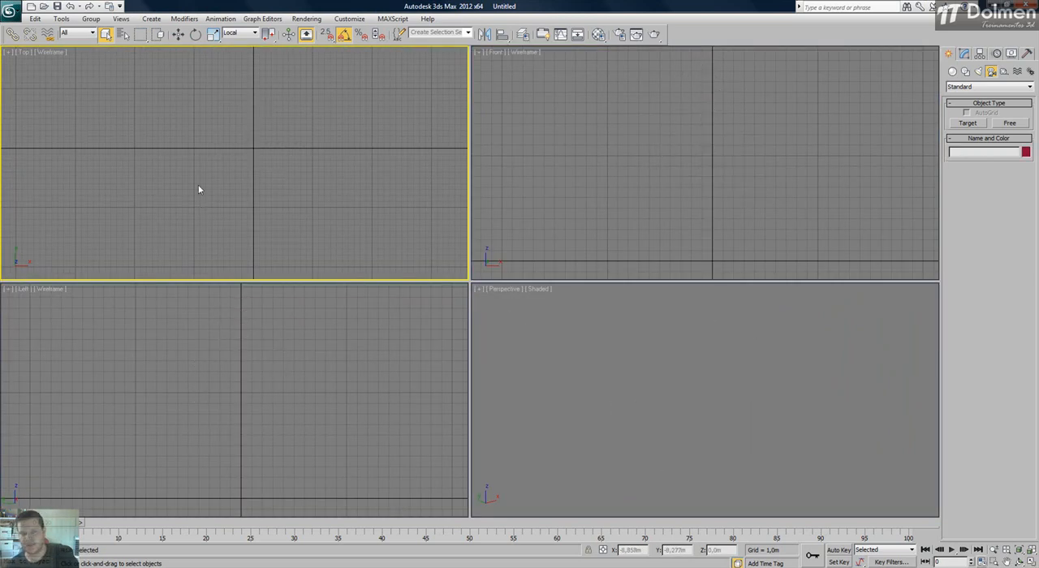
left_click(649, 395)
key("ctrl+shift+z")
left_click(347, 164)
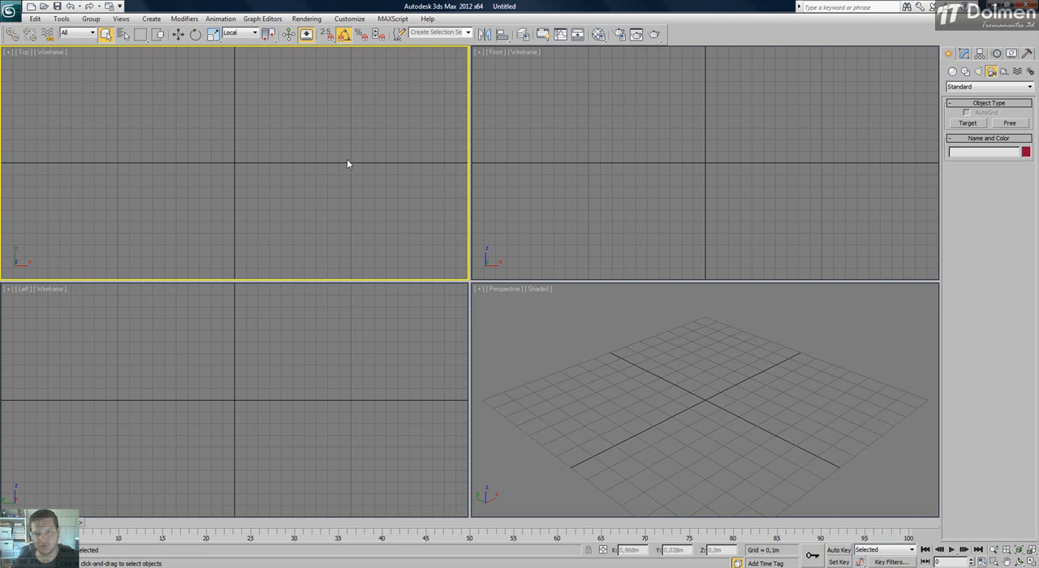
Set the reference coordinate system to View.
left_click(254, 32)
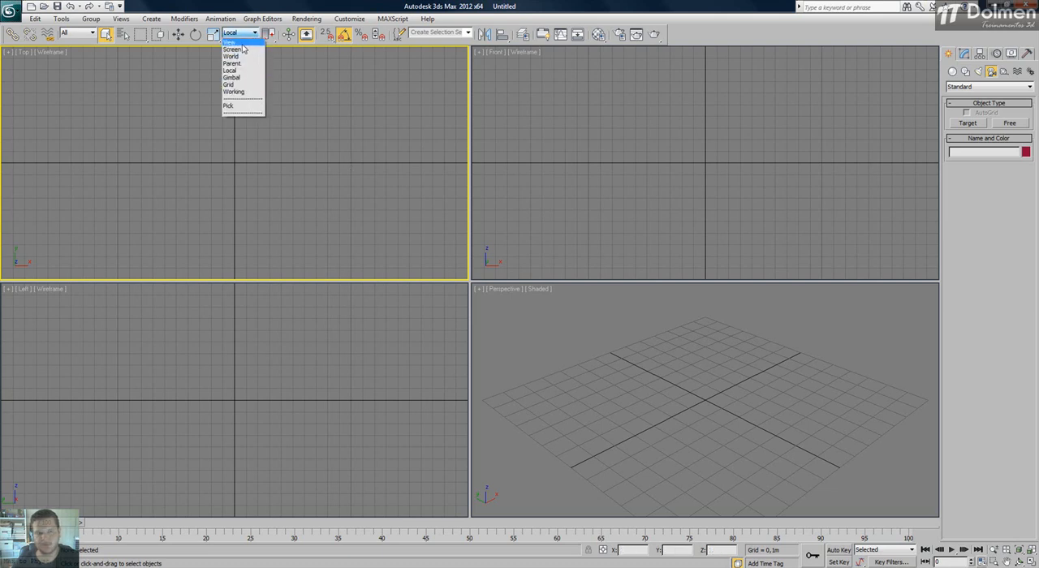
left_click(240, 43)
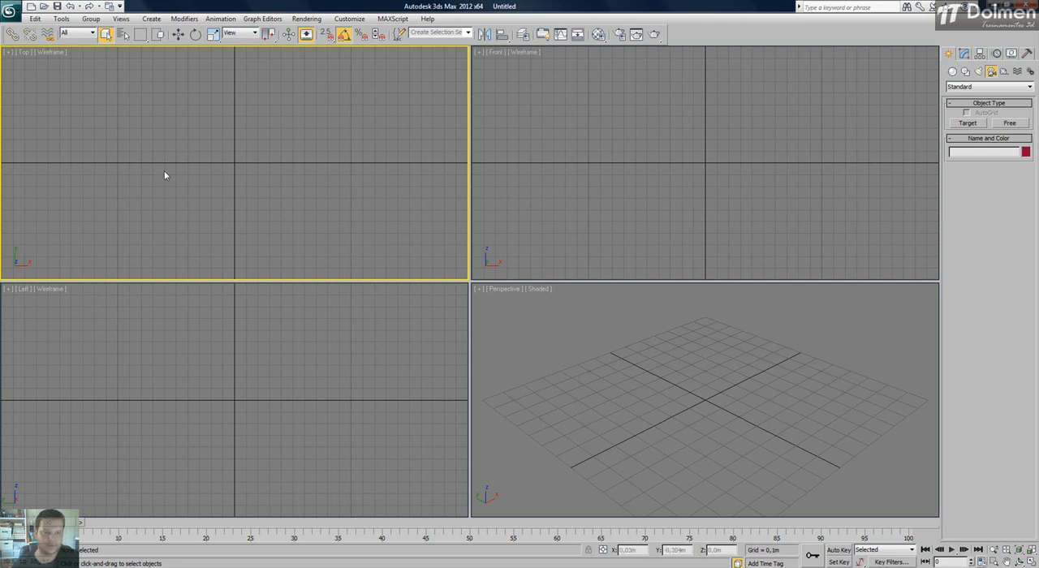
left_click(9, 10)
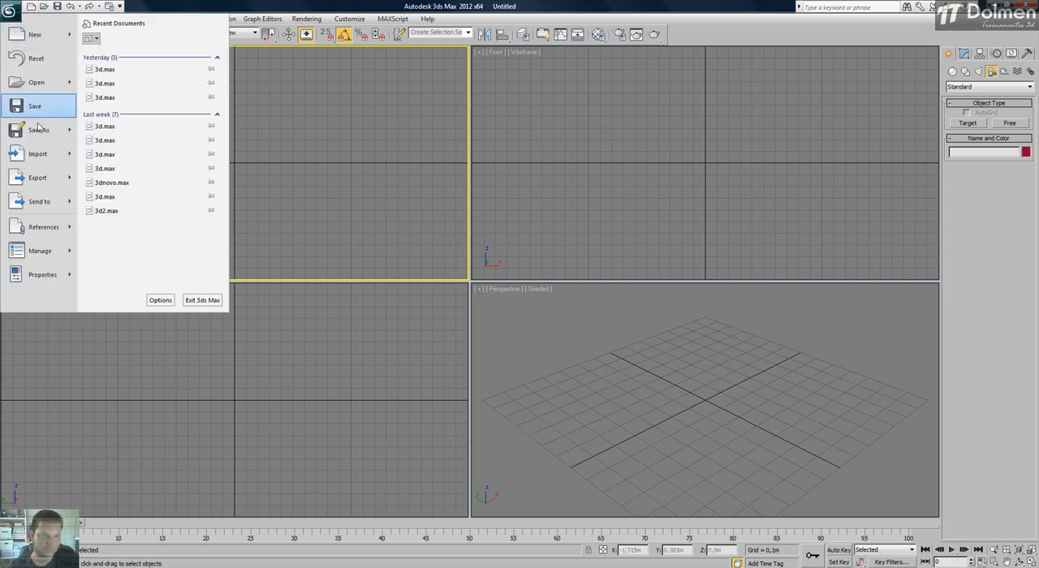
left_click(423, 174)
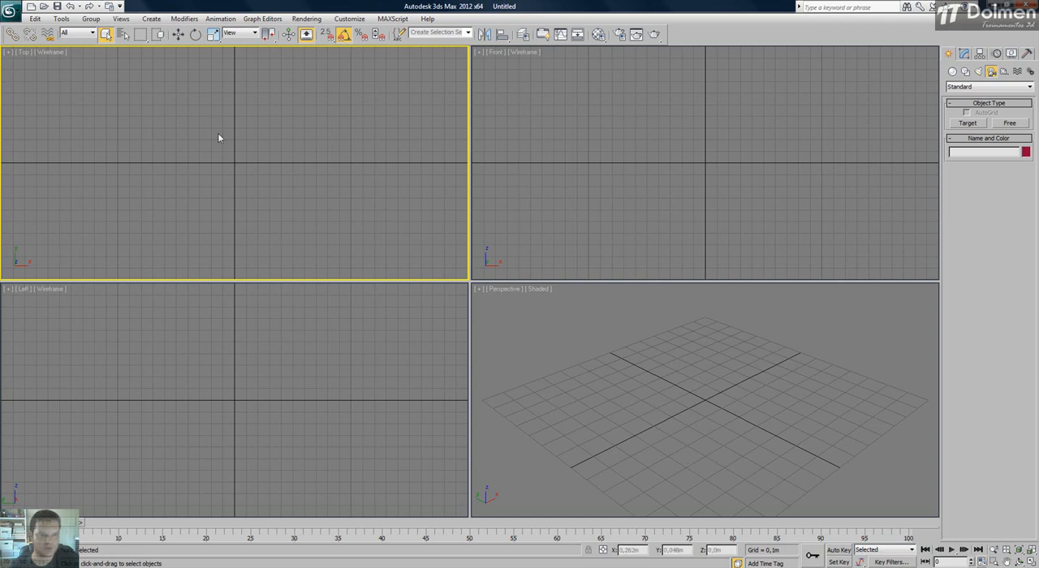
Start a merge with the file 3d from the DolmenMaquetes folder 2013, 01-Janeiro, Locomotive, Brinquedoteca.
left_click(11, 12)
left_click(129, 90)
left_click(146, 41)
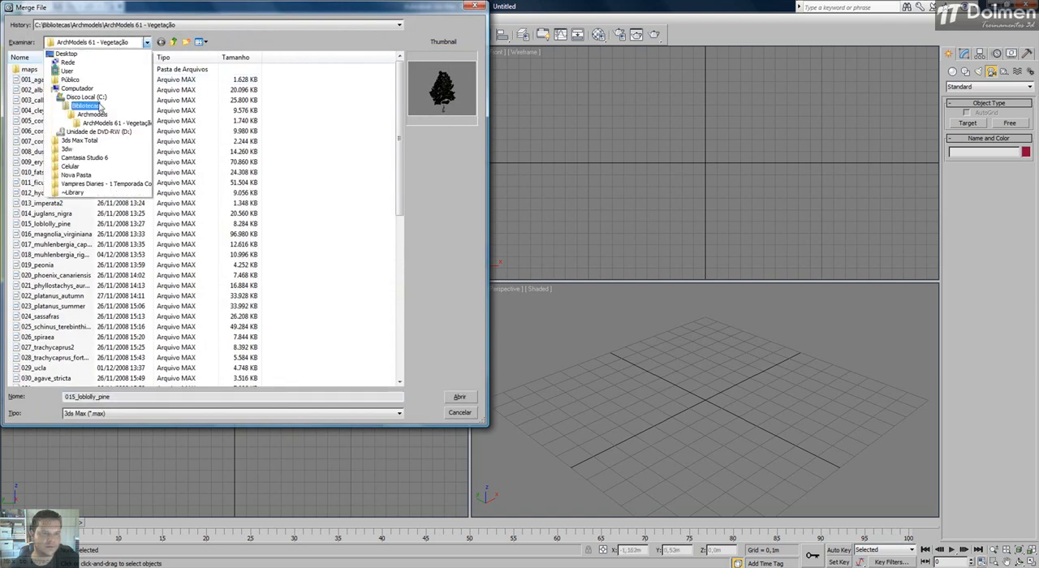
left_click(98, 99)
double_click(93, 107)
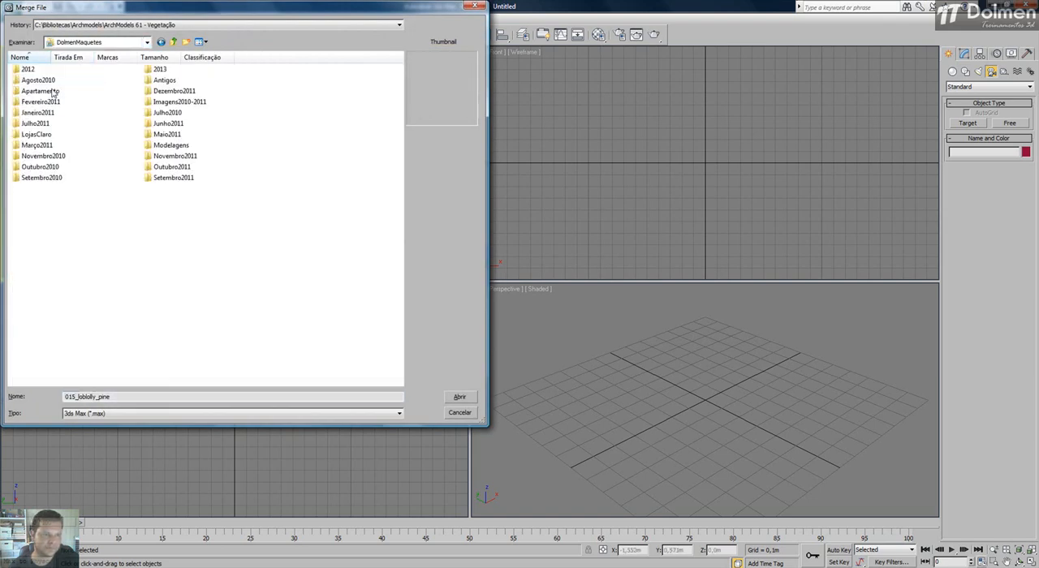
double_click(160, 70)
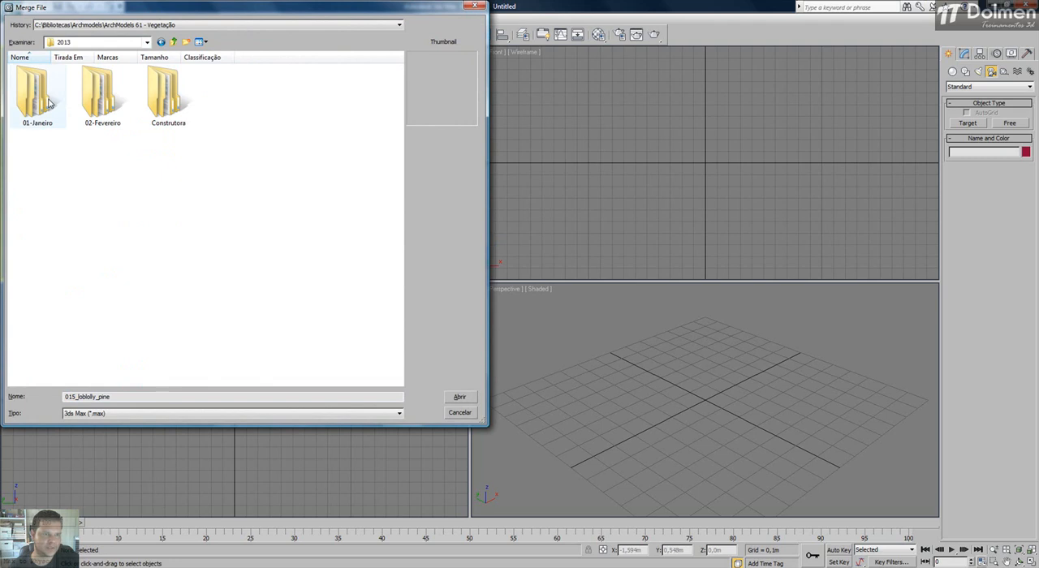
double_click(48, 101)
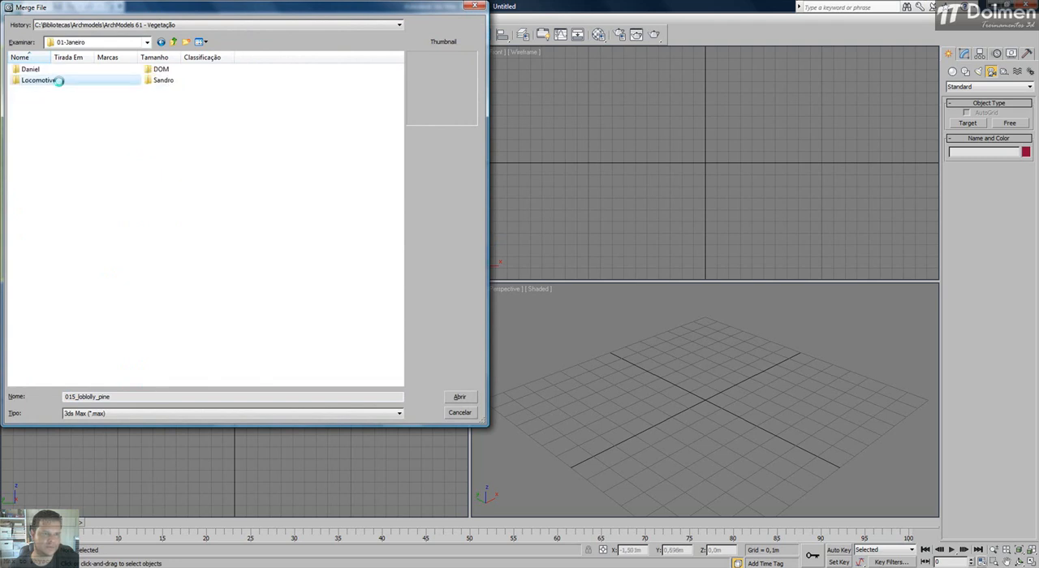
double_click(59, 85)
double_click(50, 70)
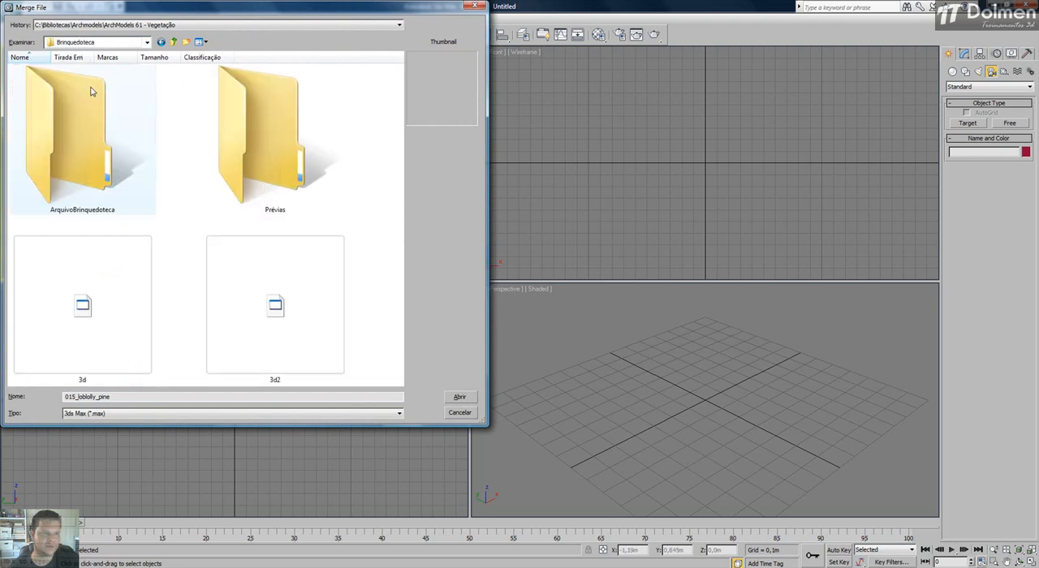
double_click(114, 309)
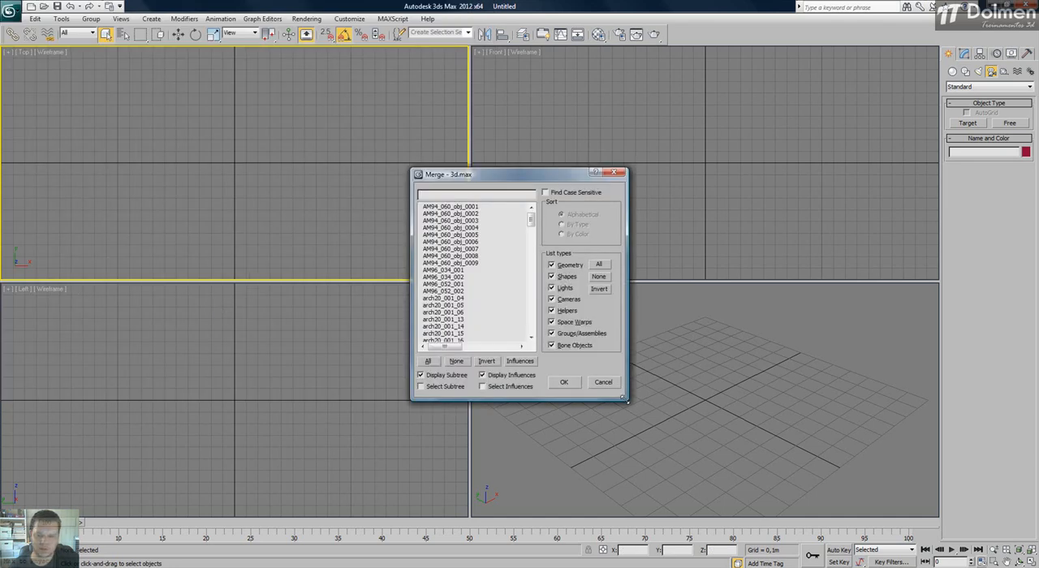
Enlarge the merge list, merge only the Persiana group, fit it in all viewports and deselect it.
left_click_drag(627, 399, 801, 553)
left_click_drag(613, 174, 378, 72)
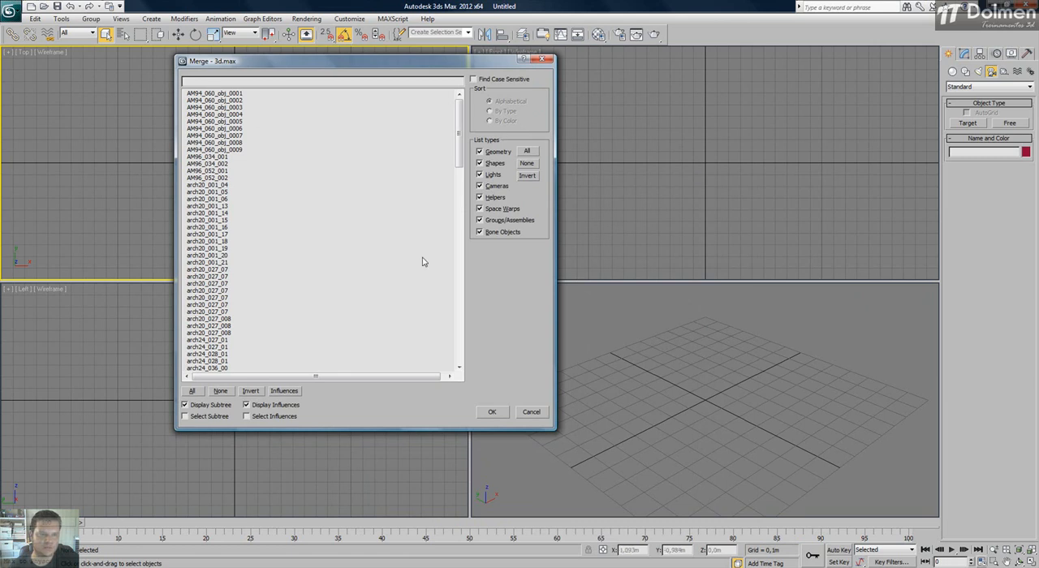
left_click_drag(460, 113, 466, 323)
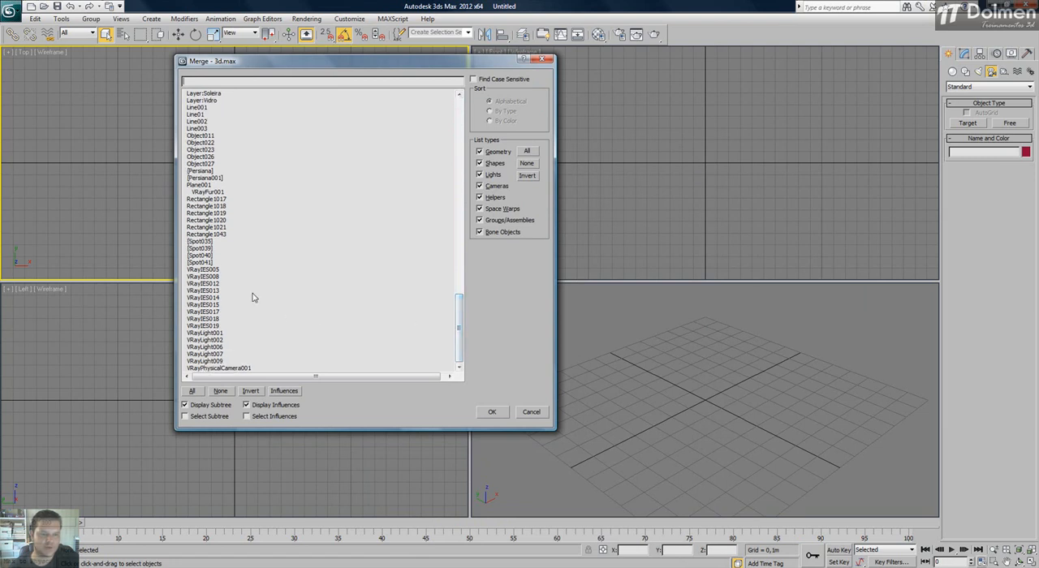
left_click(203, 172)
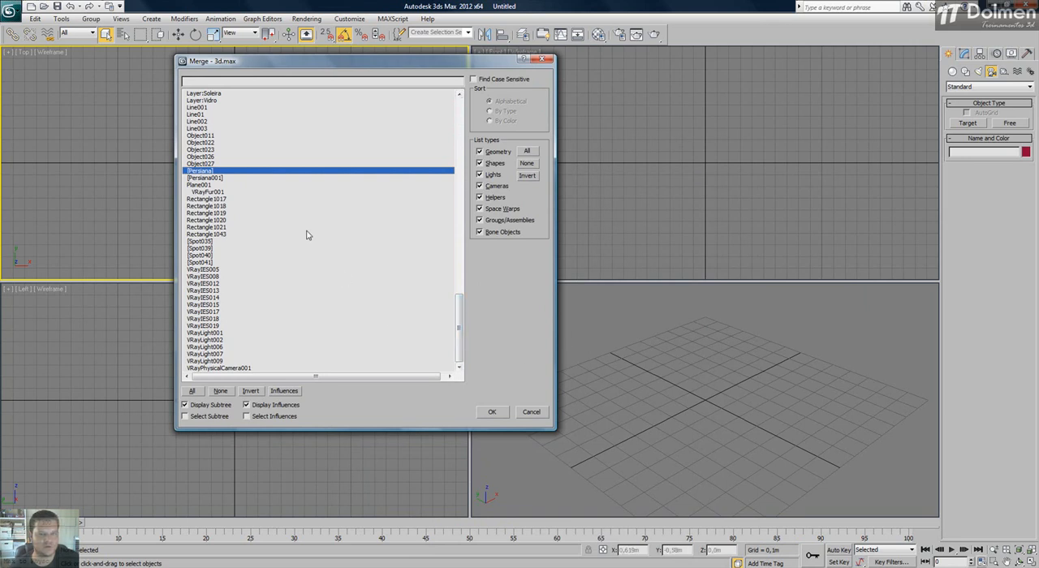
left_click(492, 411)
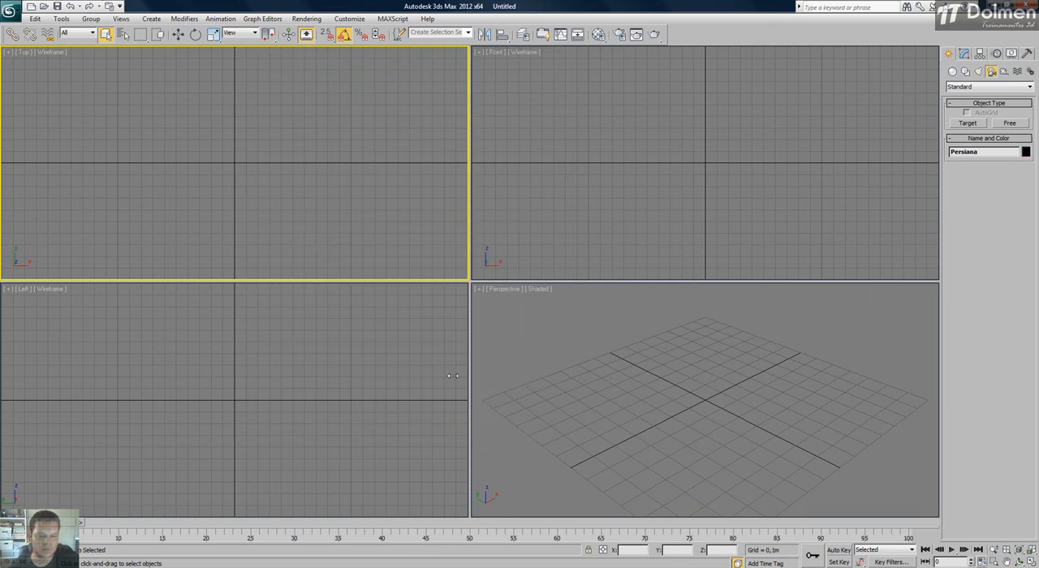
left_click(524, 363)
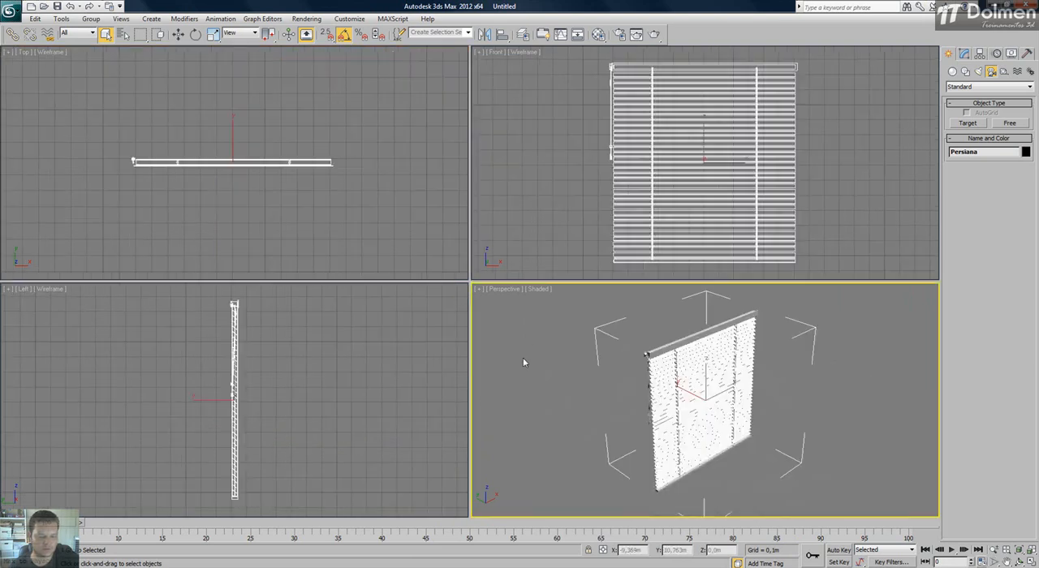
left_click(584, 349)
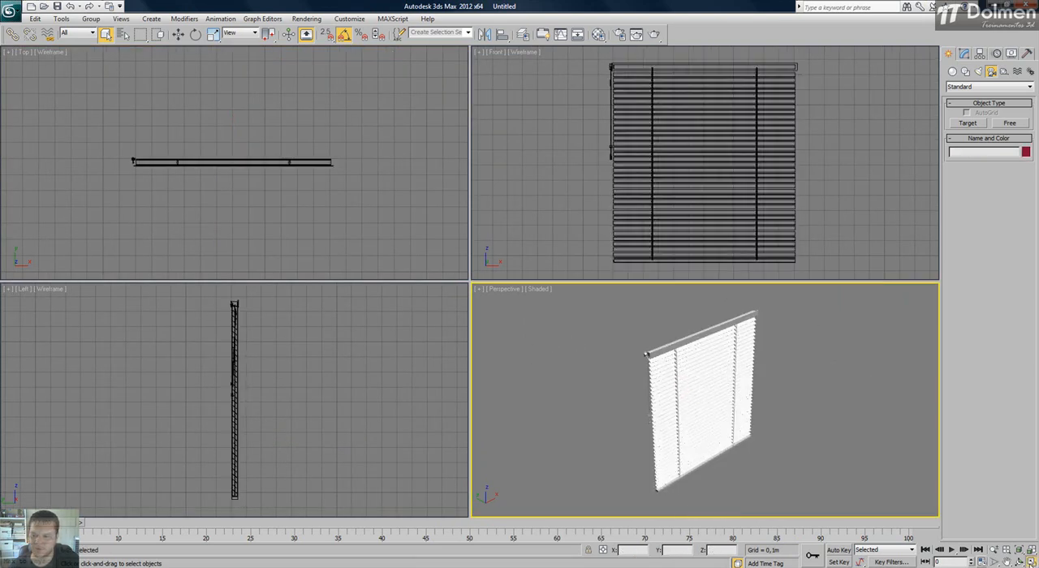
Delete the Persiana blind from the scene and return to the four-viewport layout.
key("alt+w")
mouse_move(447, 316)
middle_mouse_down("alt")
mouse_move(415, 294)
mouse_move(467, 314)
mouse_move(524, 271)
mouse_move(452, 304)
middle_mouse_up("alt")
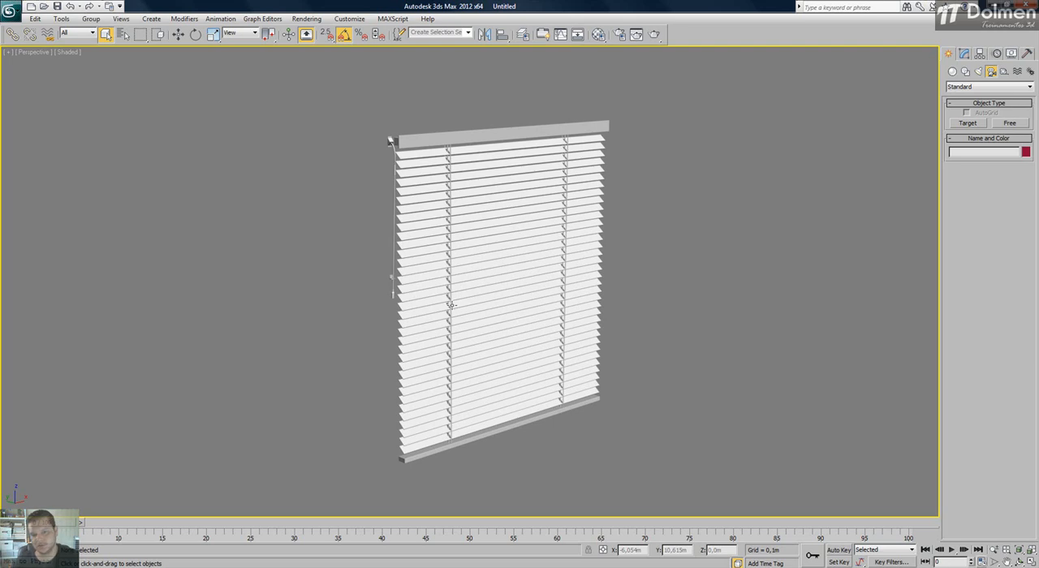
left_click(470, 256)
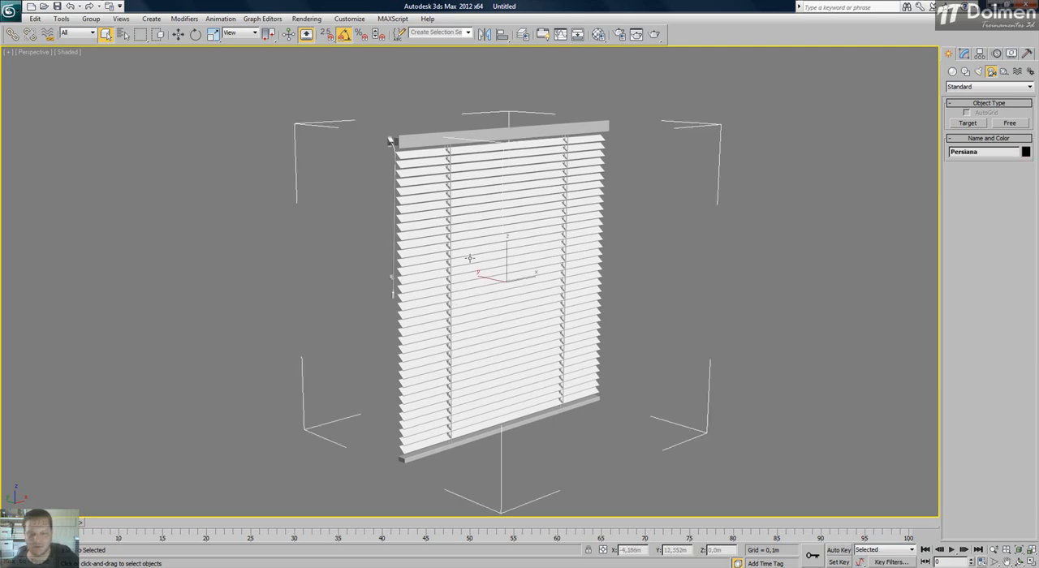
key("Delete")
key("ctrl+z")
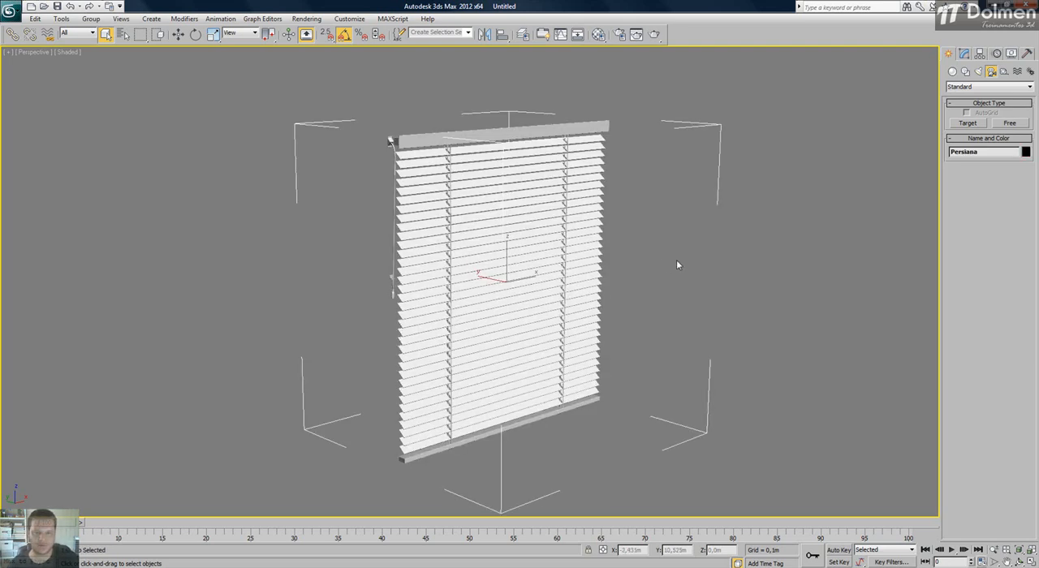
key("Delete")
key("g")
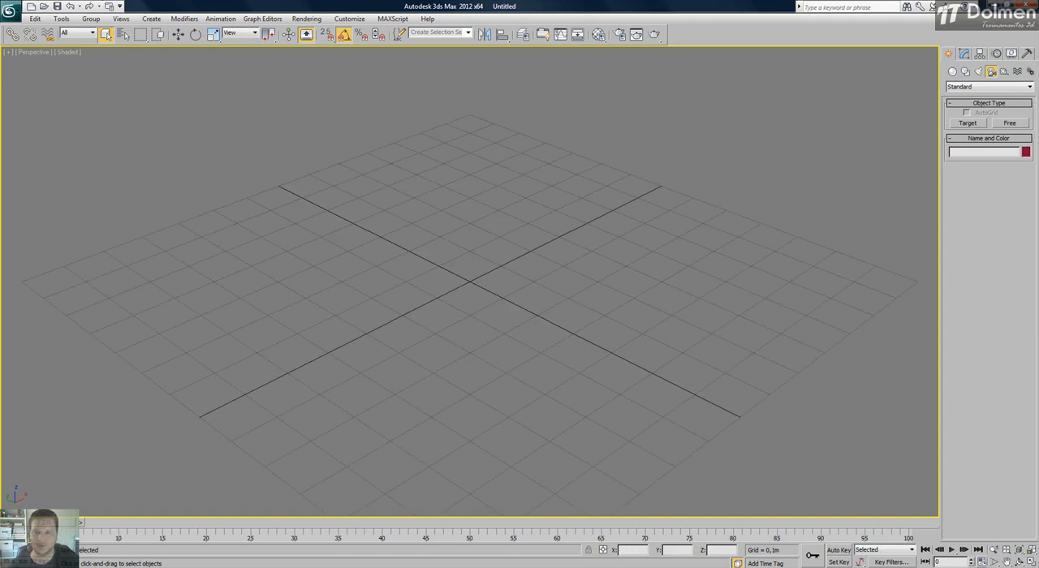
left_click(1030, 561)
left_click(357, 189)
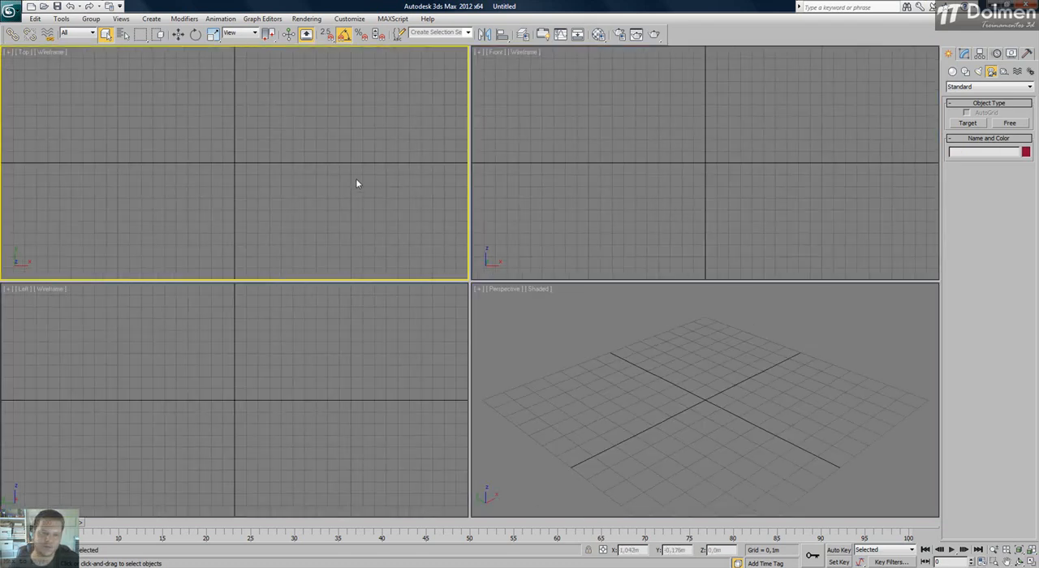
left_click(686, 373)
left_click(237, 125)
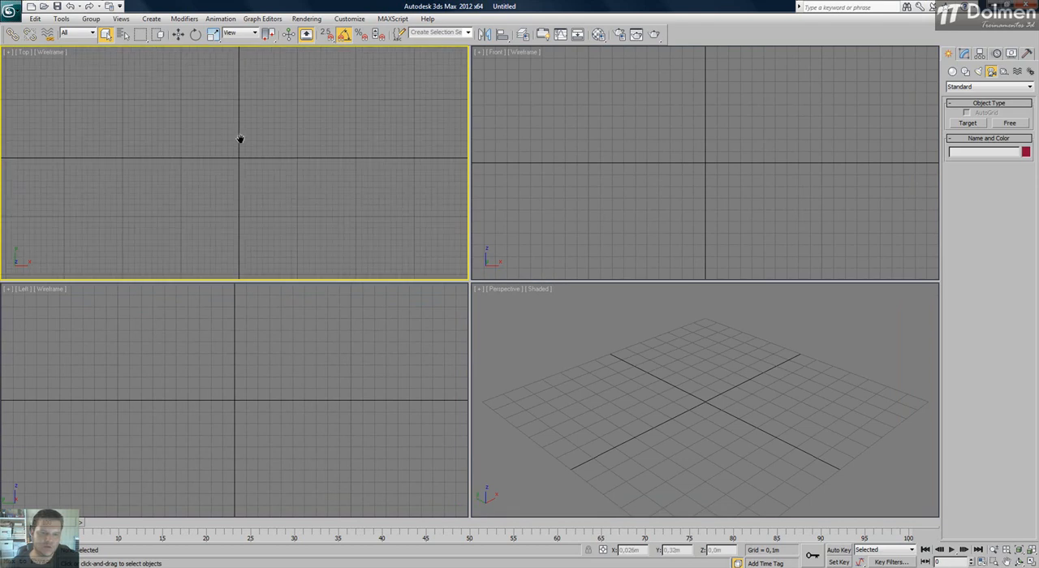
left_click(230, 402)
left_click_drag(257, 134, 249, 143)
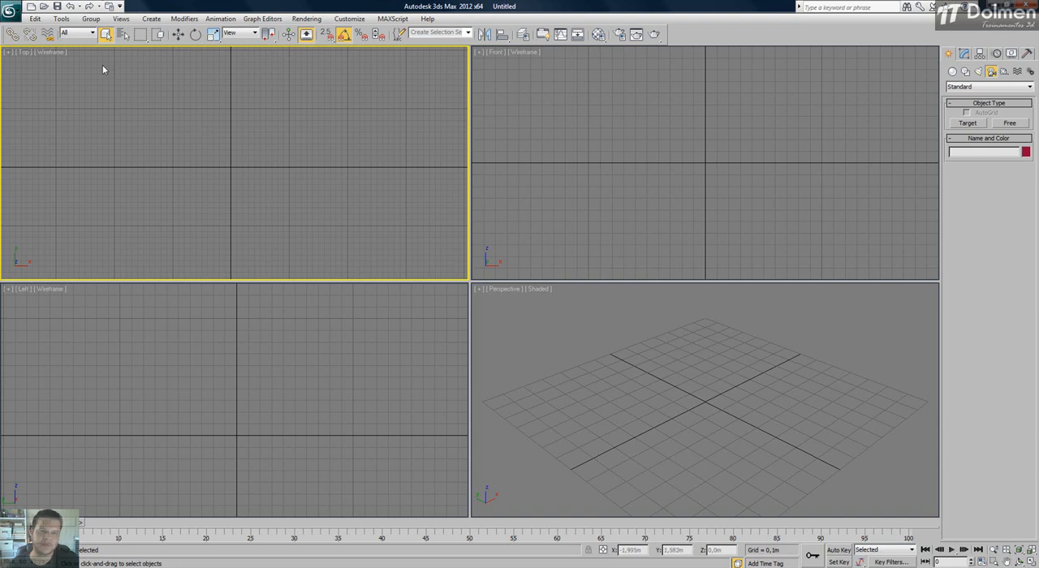
Start a merge with the file 015_loblolly_pine from the ArchModels 61 - Vegetação folder.
left_click(10, 10)
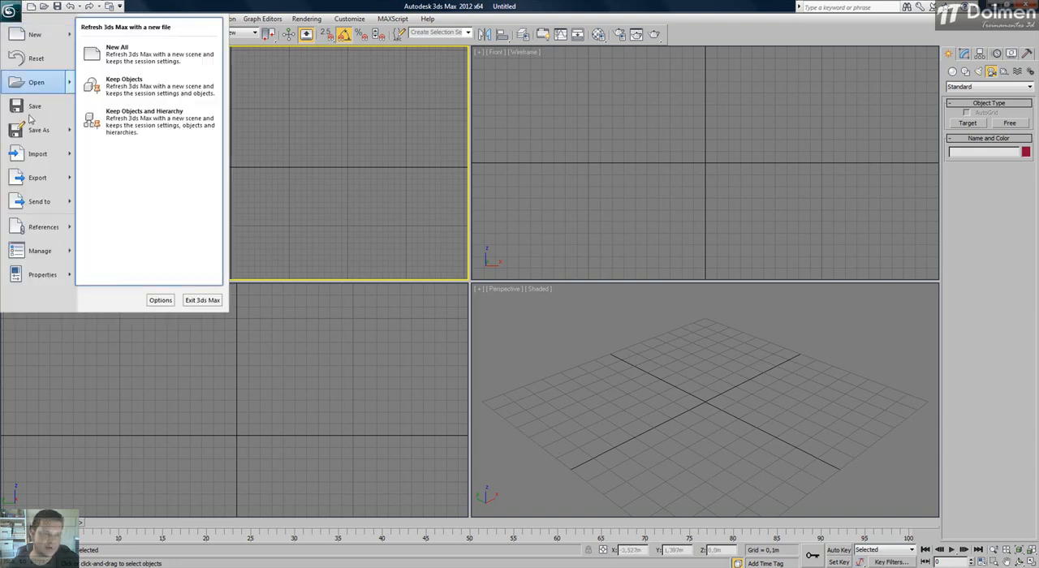
mouse_move(37, 157)
left_click(115, 99)
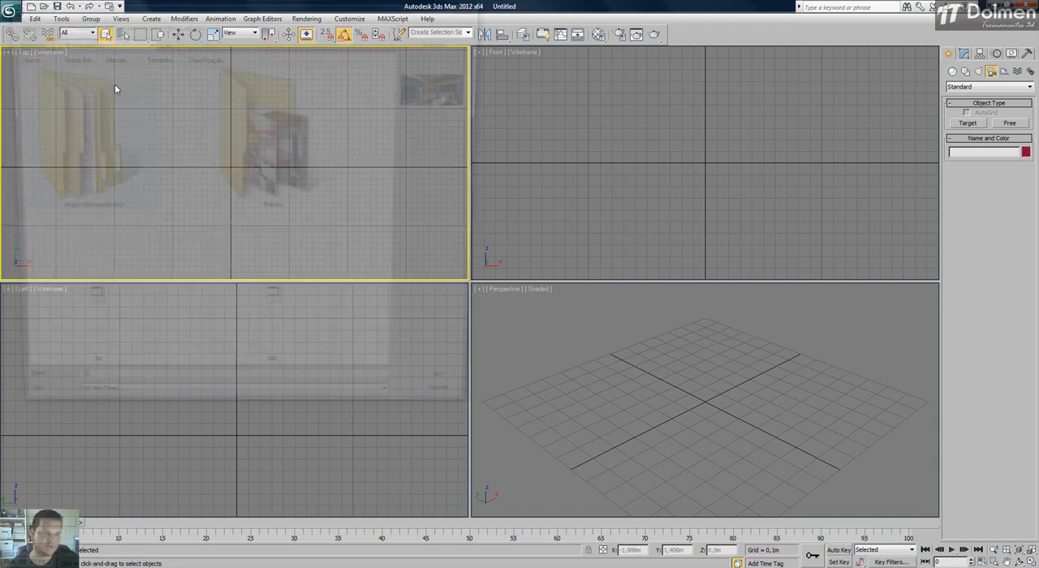
left_click(155, 26)
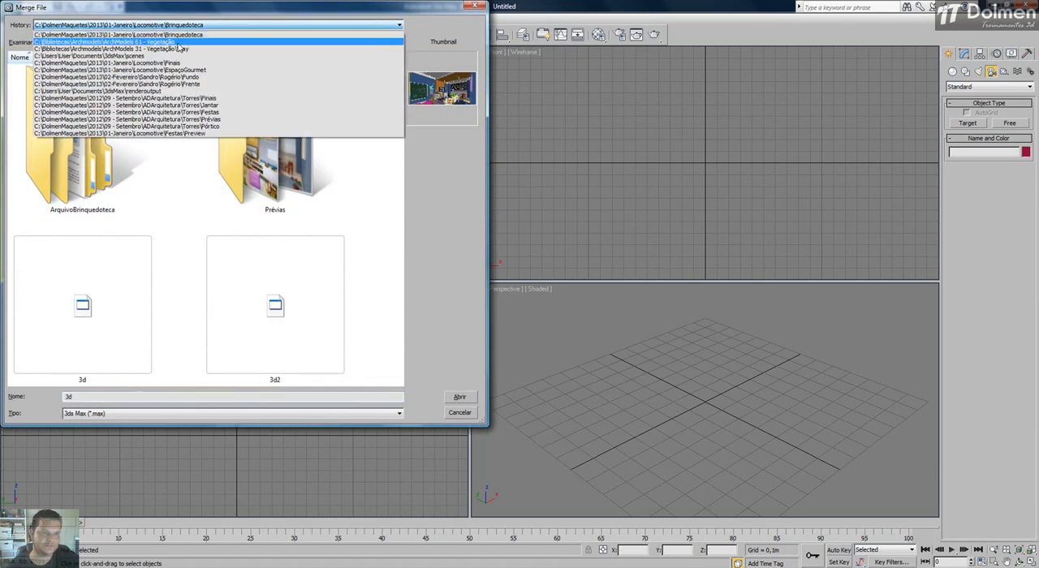
left_click(161, 42)
left_click(43, 225)
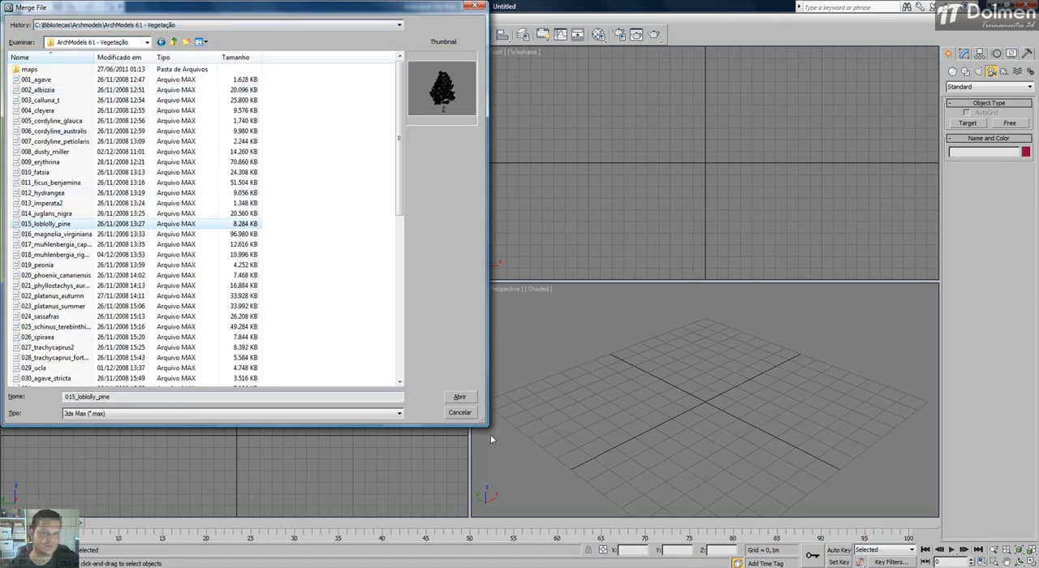
left_click(460, 398)
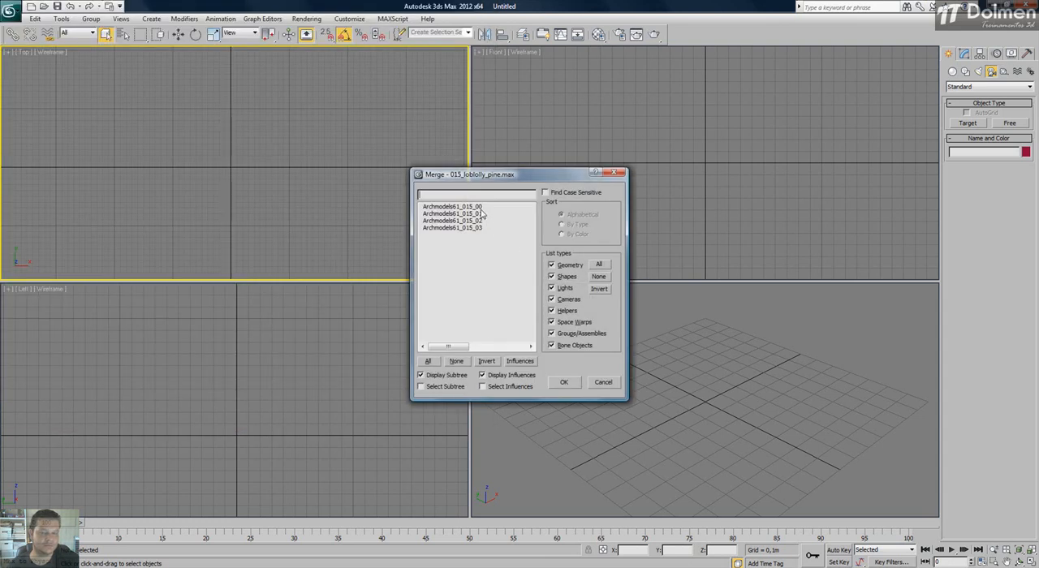
Merge the four Archmodels61_015 objects of the pine, fit the tree in all viewports and deselect it.
left_click_drag(482, 207, 480, 257)
left_click(564, 382)
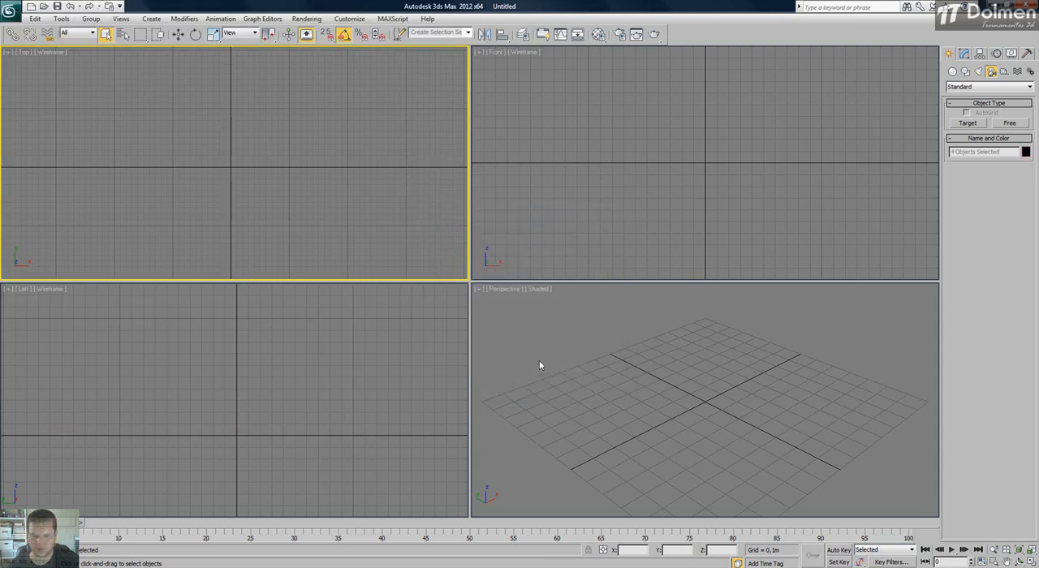
right_click(548, 376)
key("z")
left_click(555, 367)
scroll(259, 175, "up", 2)
scroll(215, 136, "down", 5)
right_click(568, 317)
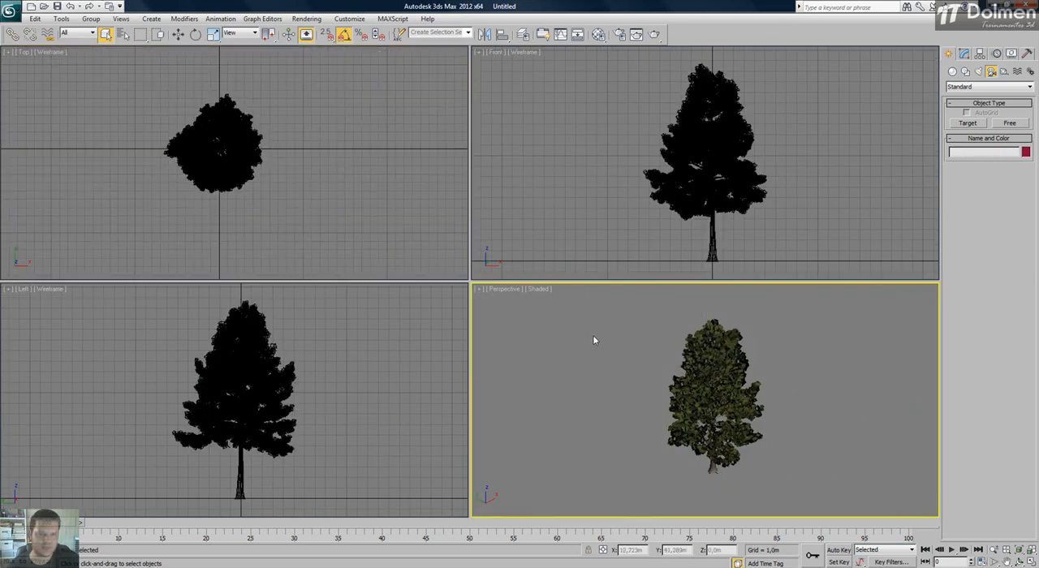
Clone the whole pine tree along the Y axis in the Top view as four evenly spaced copies.
scroll(595, 336, "down", 2)
middle_click_drag(686, 405, 707, 420)
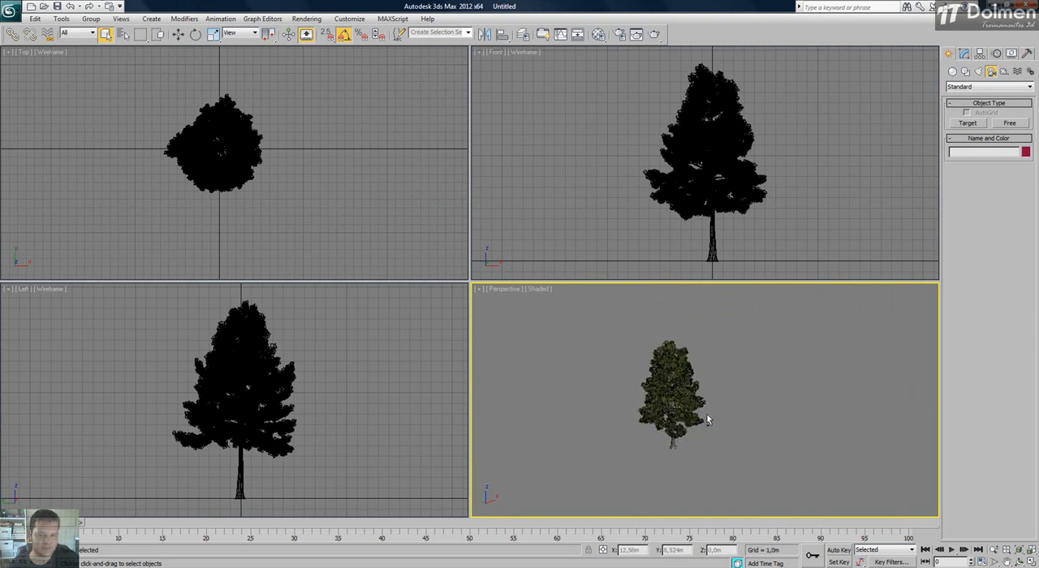
left_click(337, 164)
scroll(323, 190, "down", 5)
left_click_drag(324, 147, 201, 214)
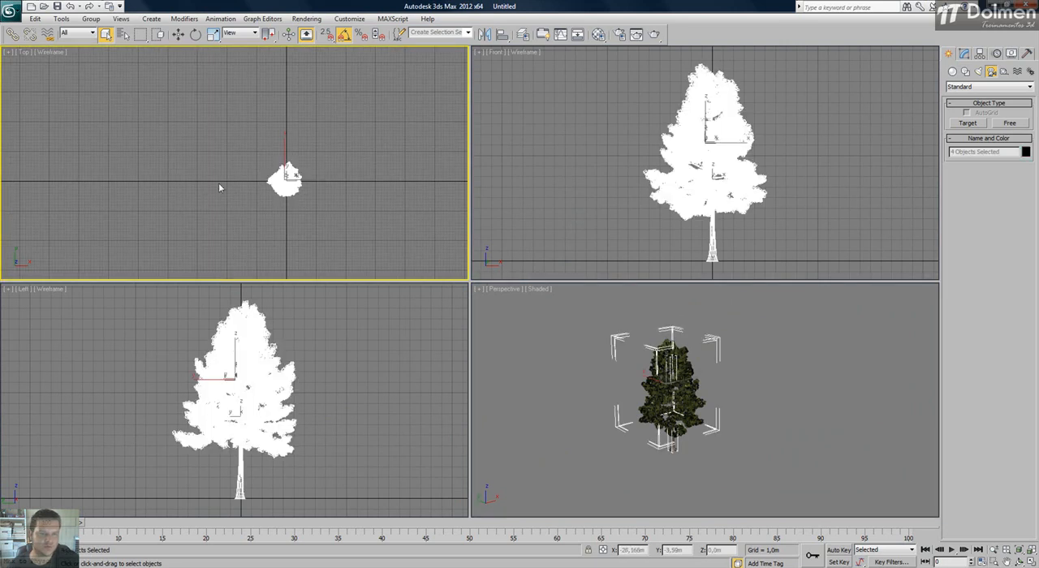
key("w")
middle_click_drag(306, 176, 297, 222)
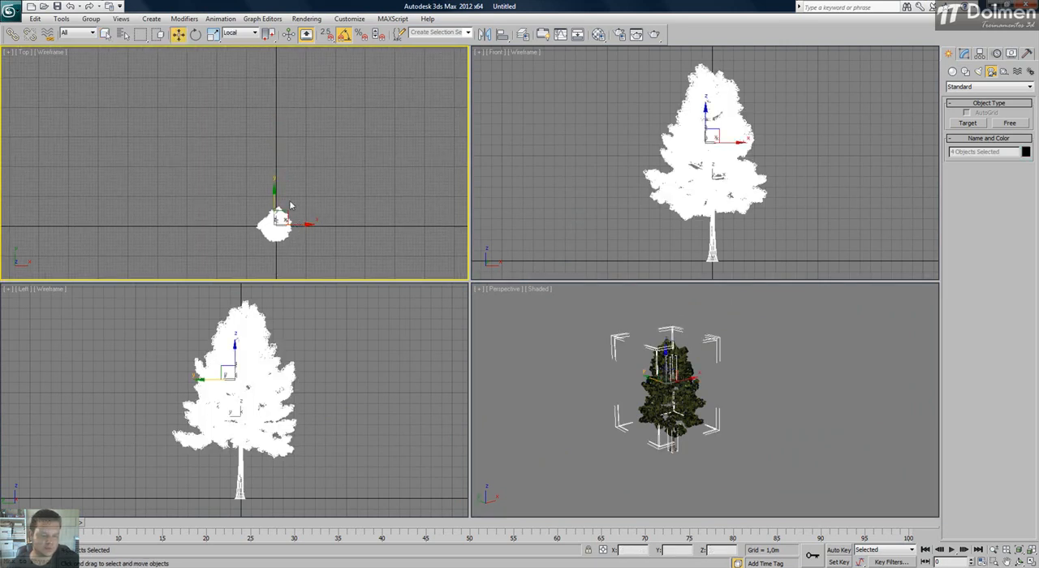
left_click_drag(273, 203, 276, 150, "shift")
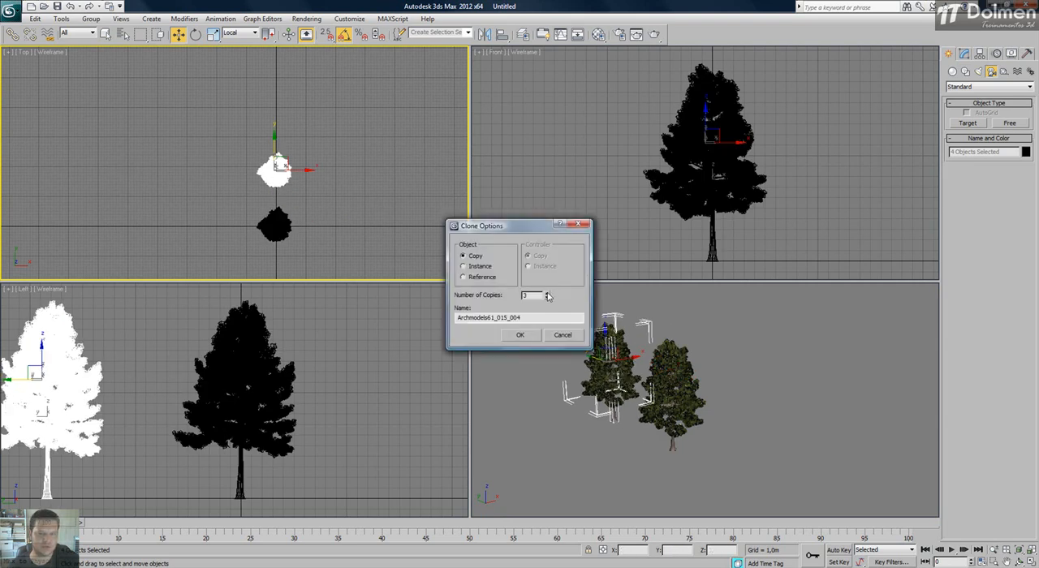
left_click(520, 334)
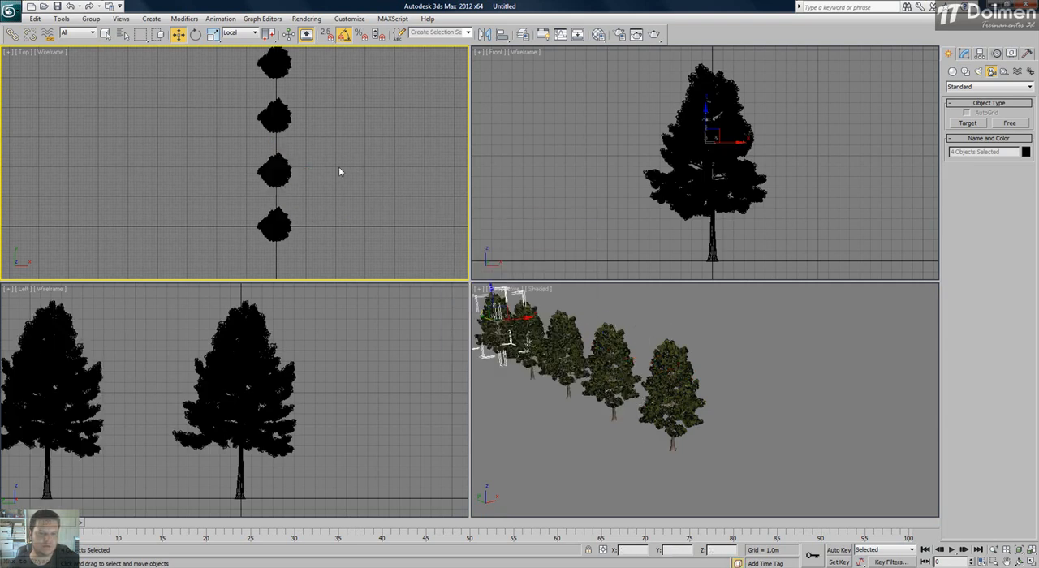
Clone the entire row of five trees along the X axis in the Top view with 5 copies.
scroll(355, 167, "down", 3)
middle_click_drag(355, 167, 312, 174)
left_click(830, 428)
key("z")
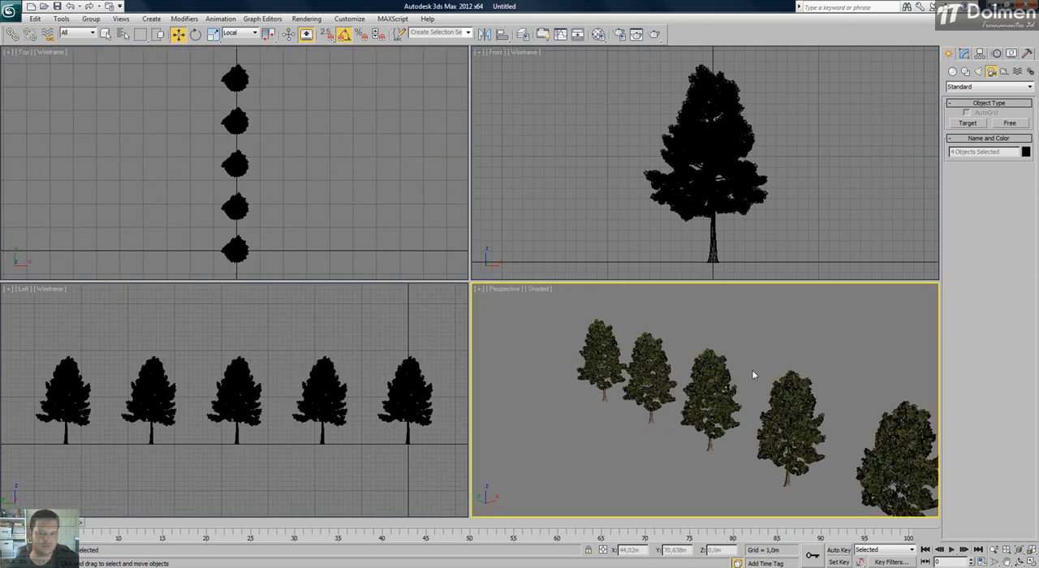
scroll(751, 374, "down", 5)
left_click(289, 167)
scroll(290, 167, "down", 2)
left_click_drag(289, 86, 135, 304)
left_click_drag(250, 228, 300, 236, "shift")
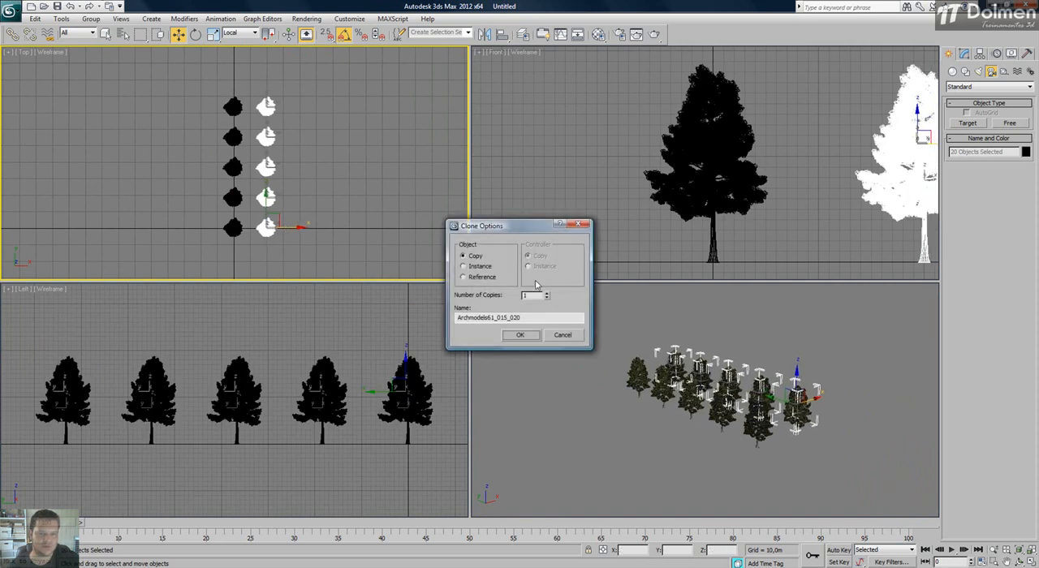
left_click_drag(535, 295, 482, 297)
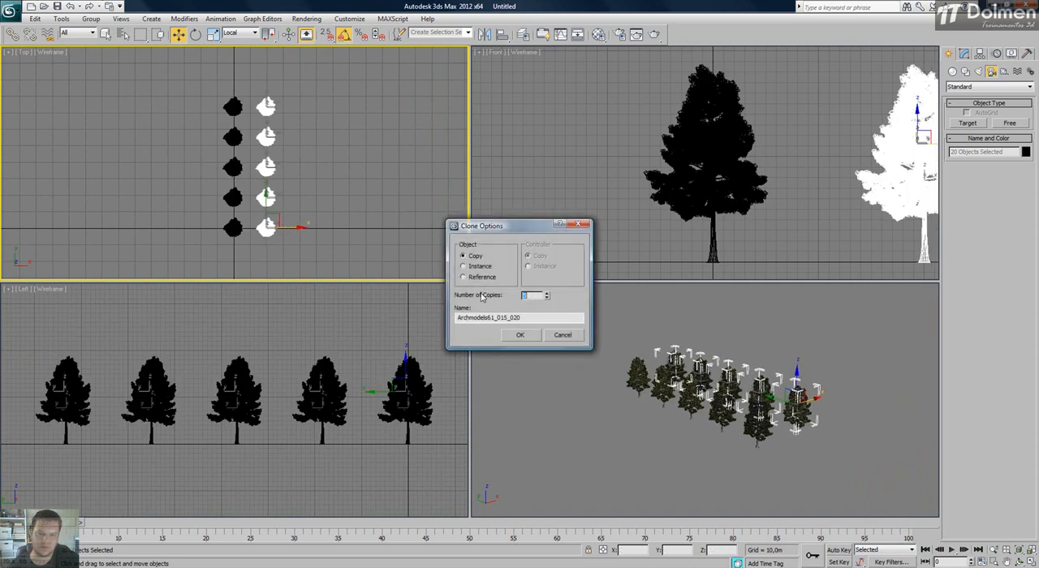
type("5")
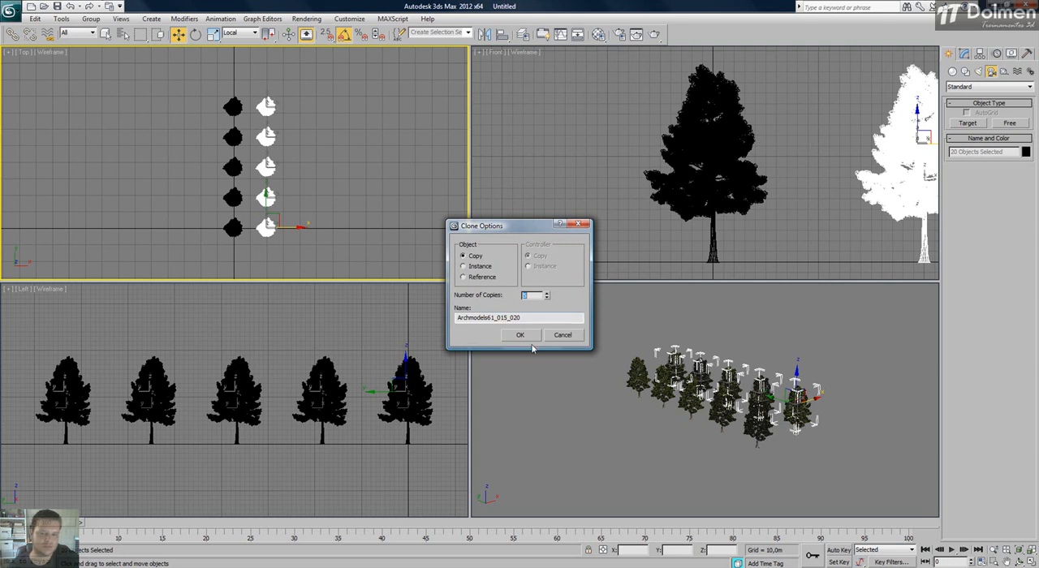
left_click(507, 336)
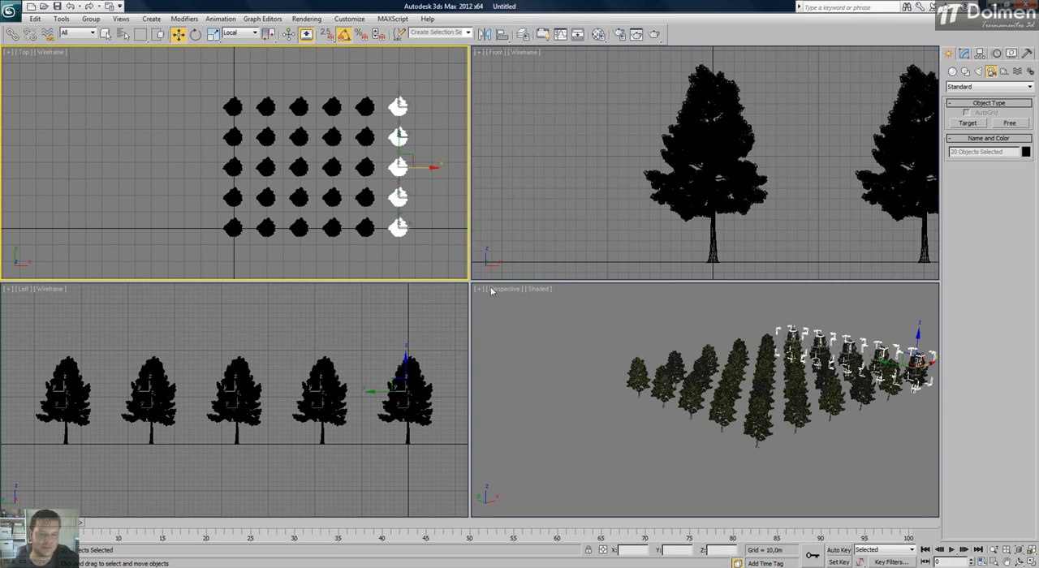
Select the tree at the grid's origin corner, clear the selection and fit all trees in every viewport.
left_click(418, 227)
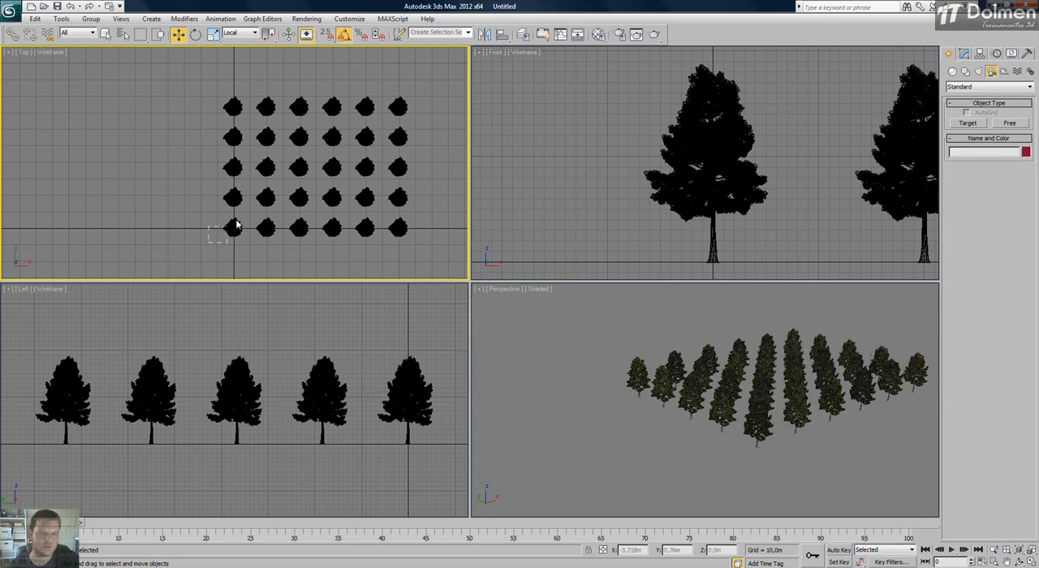
left_click(230, 230)
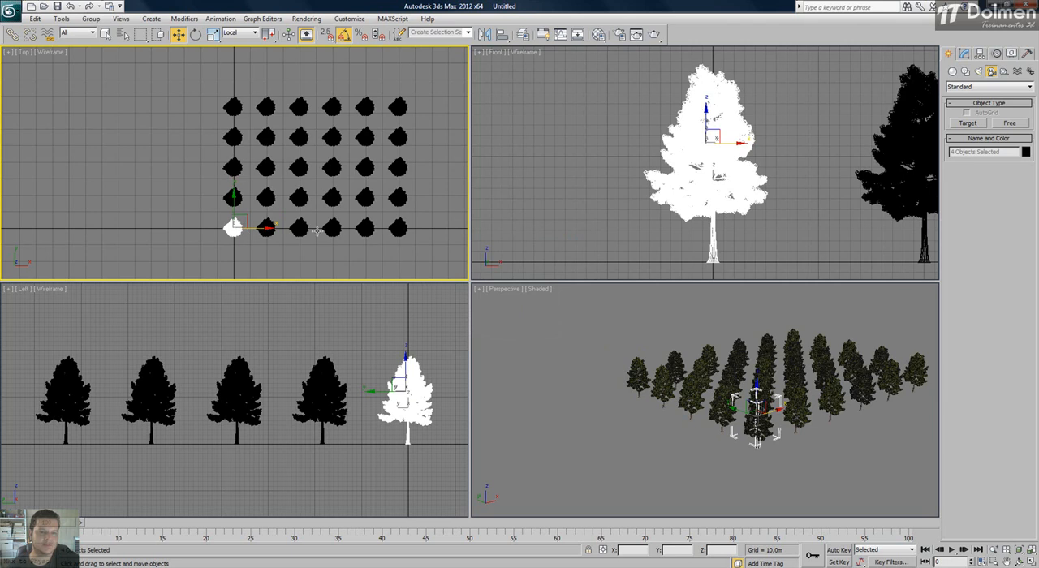
left_click(176, 218)
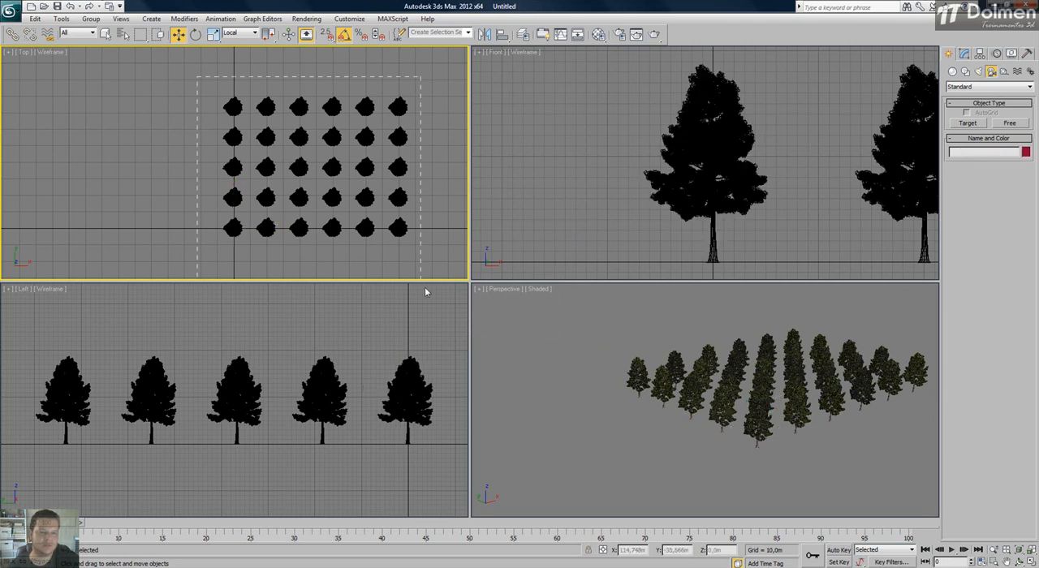
key("ctrl+a")
left_click(604, 426)
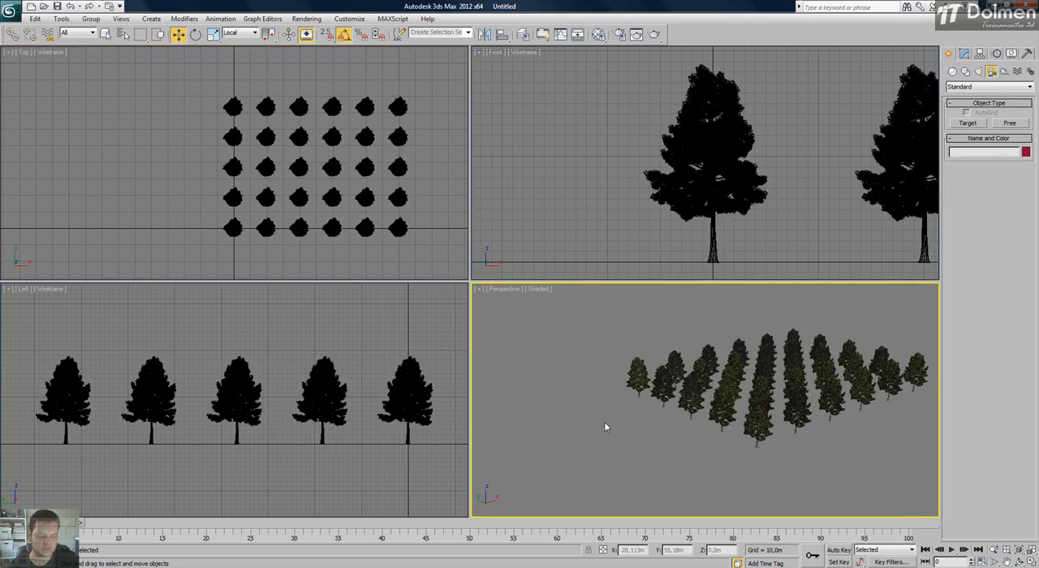
key("ctrl+shift+z")
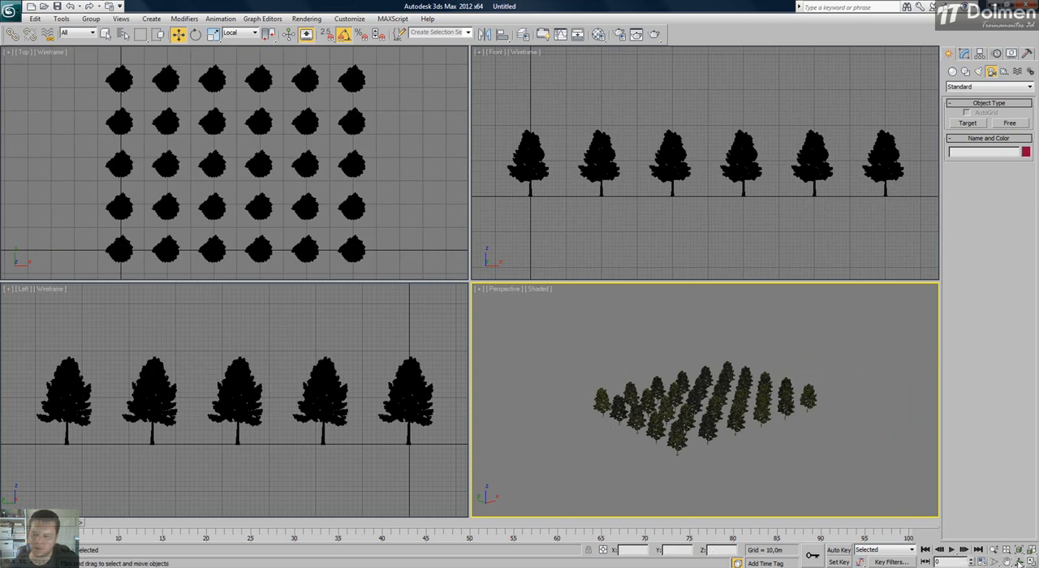
Inspect the grid of trees from several angles and distances in a maximized Perspective view, returning to the four-viewport layout.
key("alt+w")
middle_click_drag(467, 315, 447, 272)
scroll(466, 305, "up", 3)
scroll(448, 274, "down", 6)
scroll(457, 285, "up", 10)
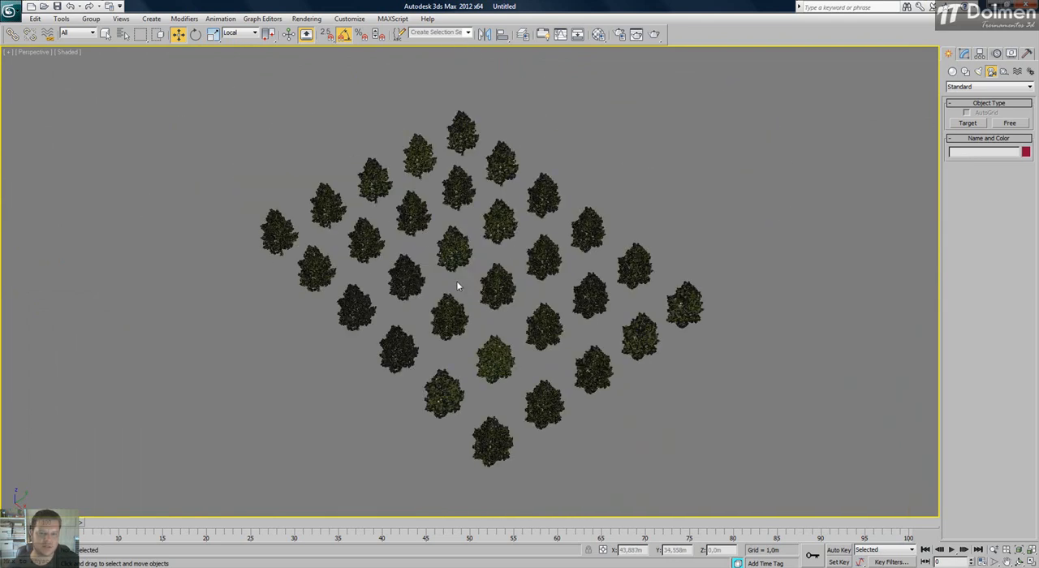
scroll(455, 288, "down", 8)
scroll(455, 289, "up", 4)
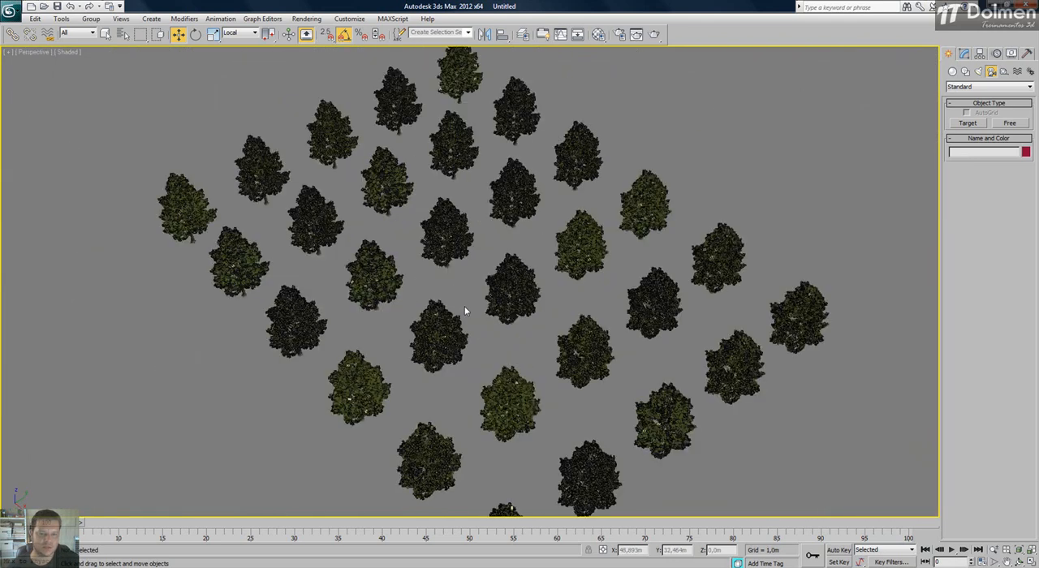
middle_click_drag(467, 308, 486, 290, "alt")
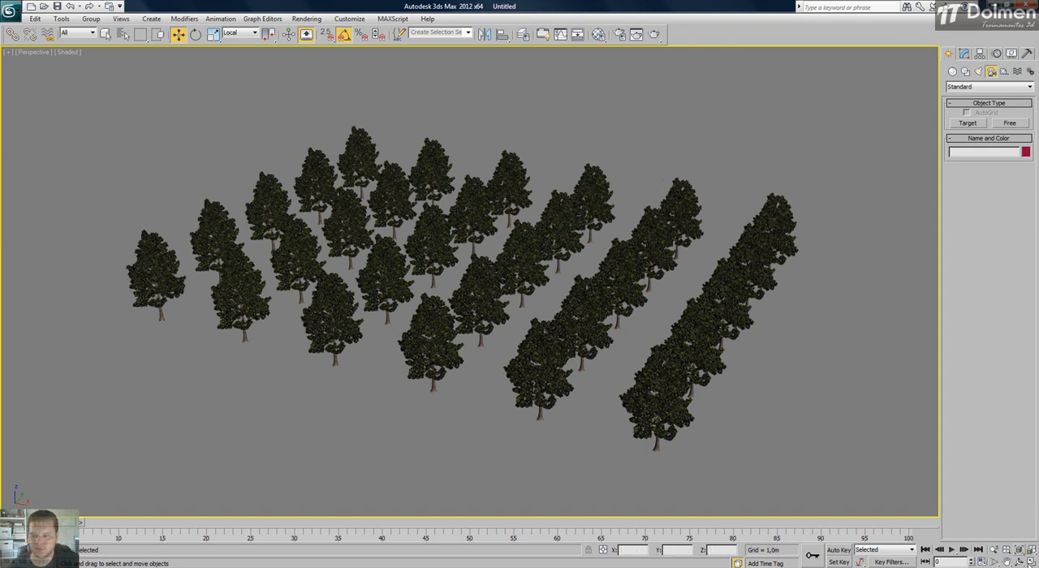
left_click(1031, 561)
Select all trees and clone the grid once along the Y axis in the Top view, just beyond the existing rows.
left_click(353, 192)
scroll(353, 192, "down", 3)
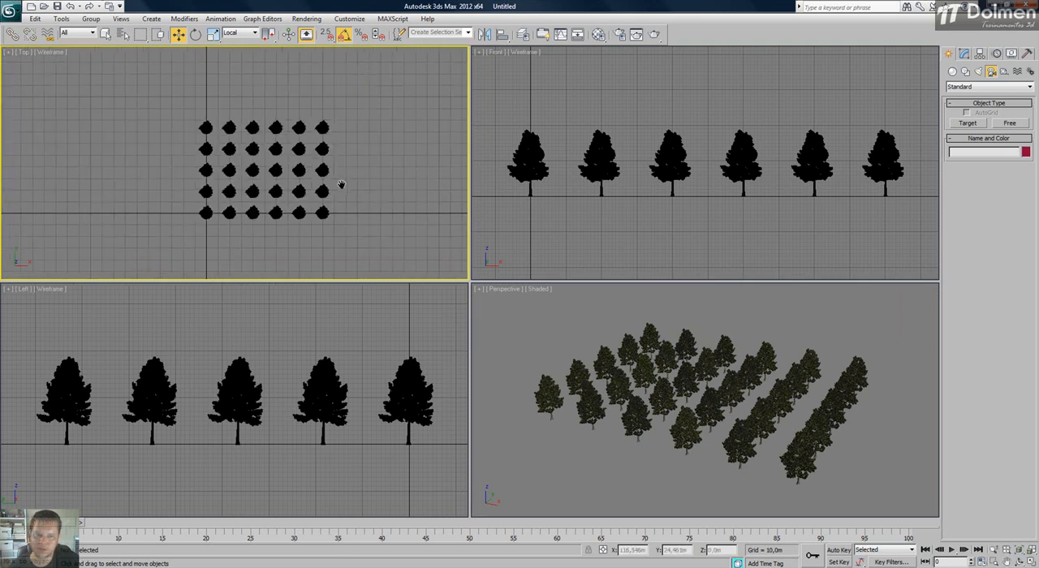
key("ctrl+a")
middle_click_drag(328, 230, 318, 261)
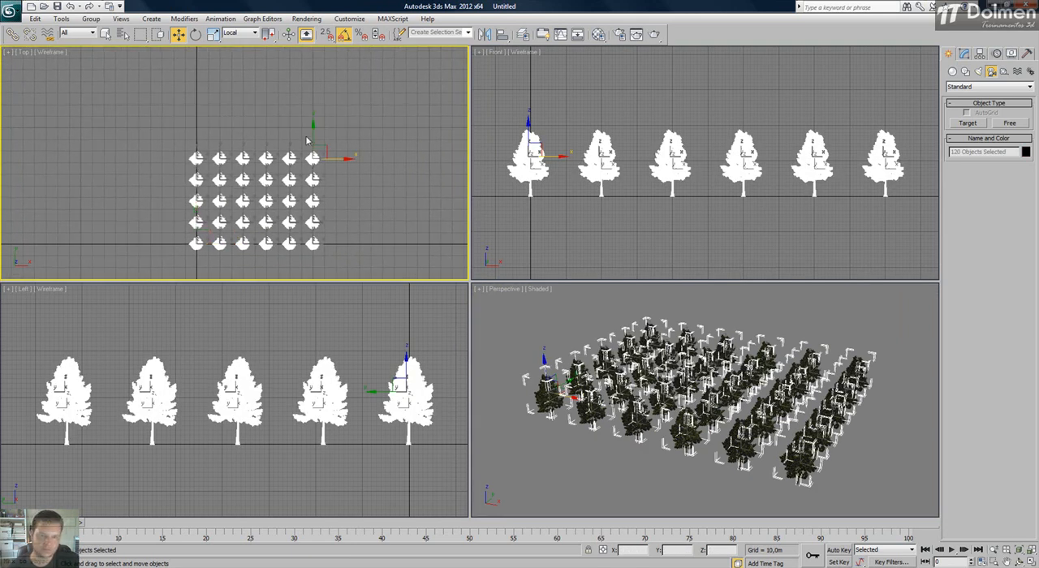
middle_click_drag(344, 192, 350, 232)
scroll(347, 232, "down", 2)
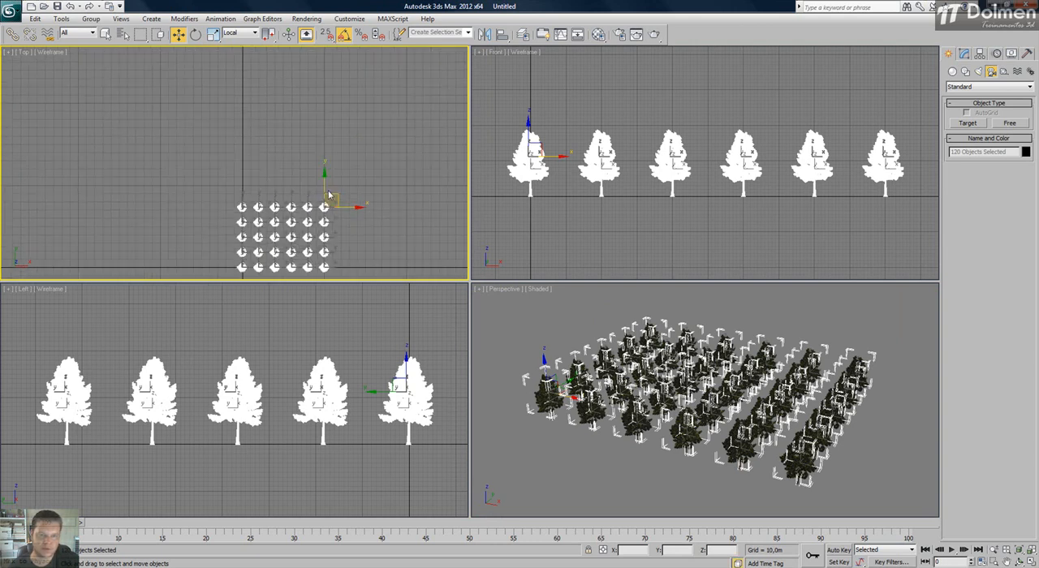
left_click_drag(328, 190, 325, 107, "shift")
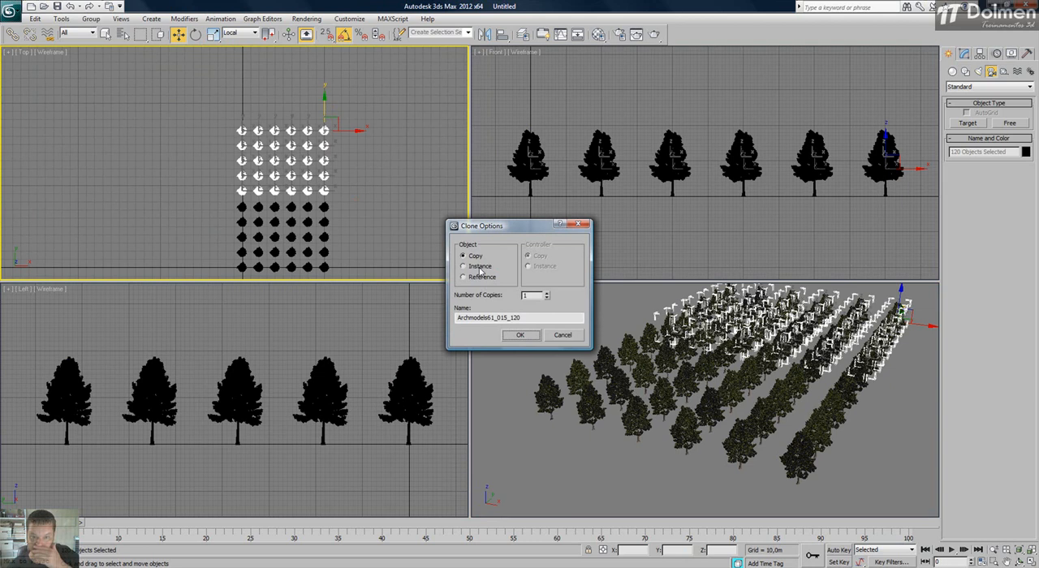
left_click(519, 335)
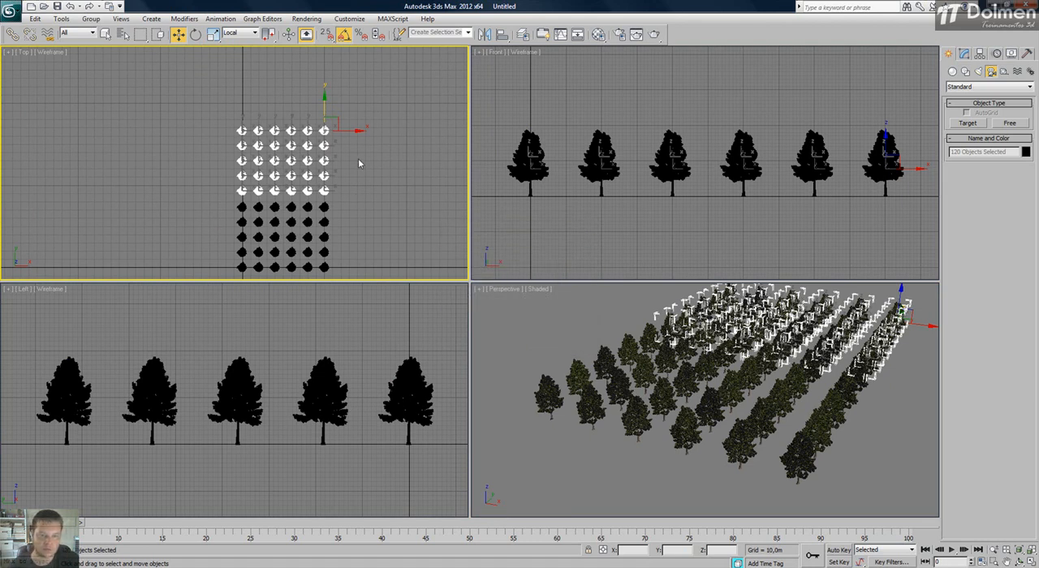
Select the doubled tree grid, clone it along the X axis as two copies, then deselect and fit everything.
left_click(346, 228)
middle_click_drag(328, 152, 317, 142)
left_click_drag(346, 94, 202, 278)
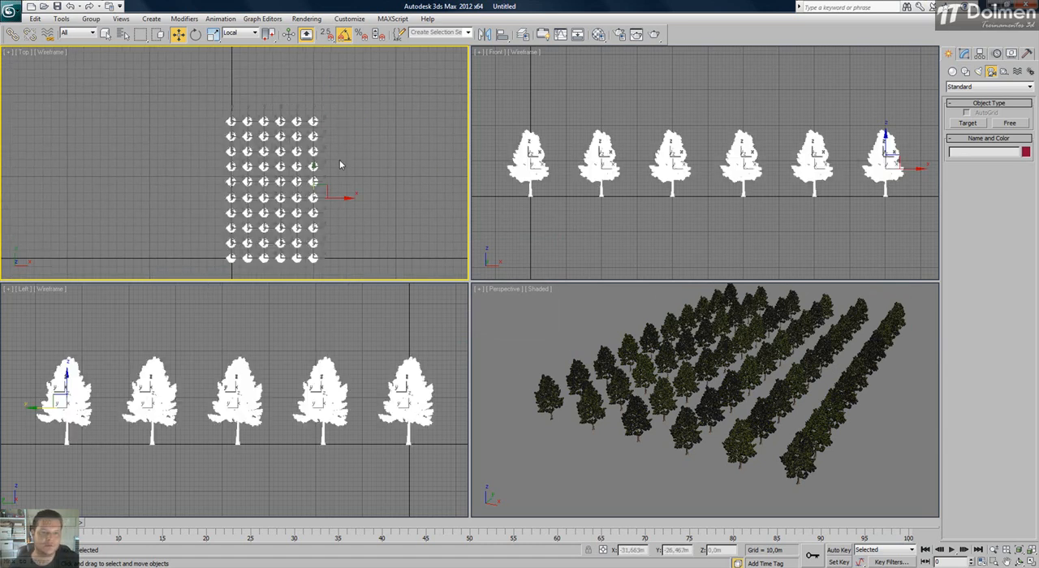
mouse_move(345, 198)
left_mouse_down("shift")
mouse_move(437, 199)
mouse_move(424, 197)
left_mouse_up("shift")
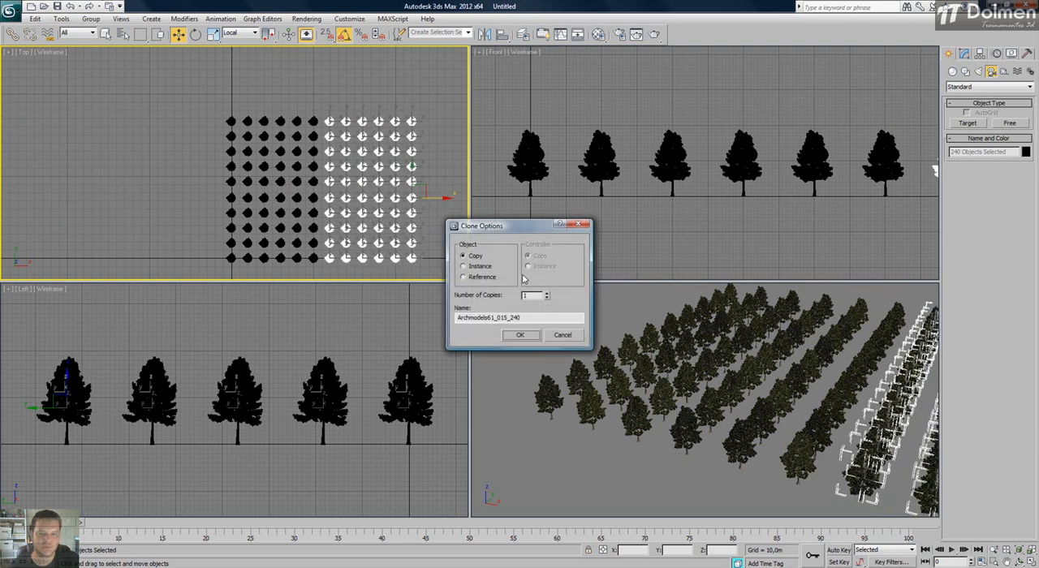
left_click(520, 335)
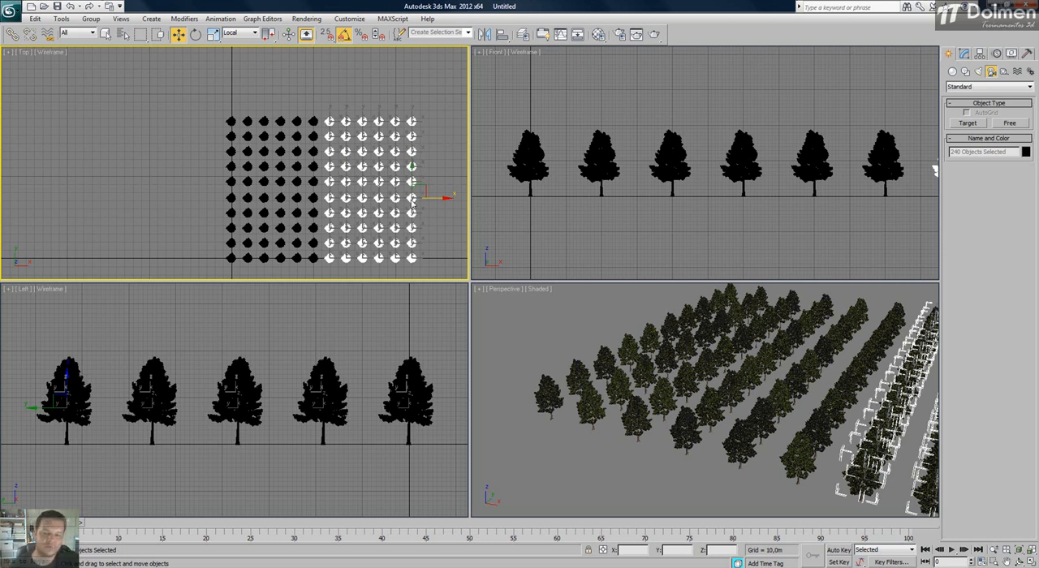
left_click(384, 101)
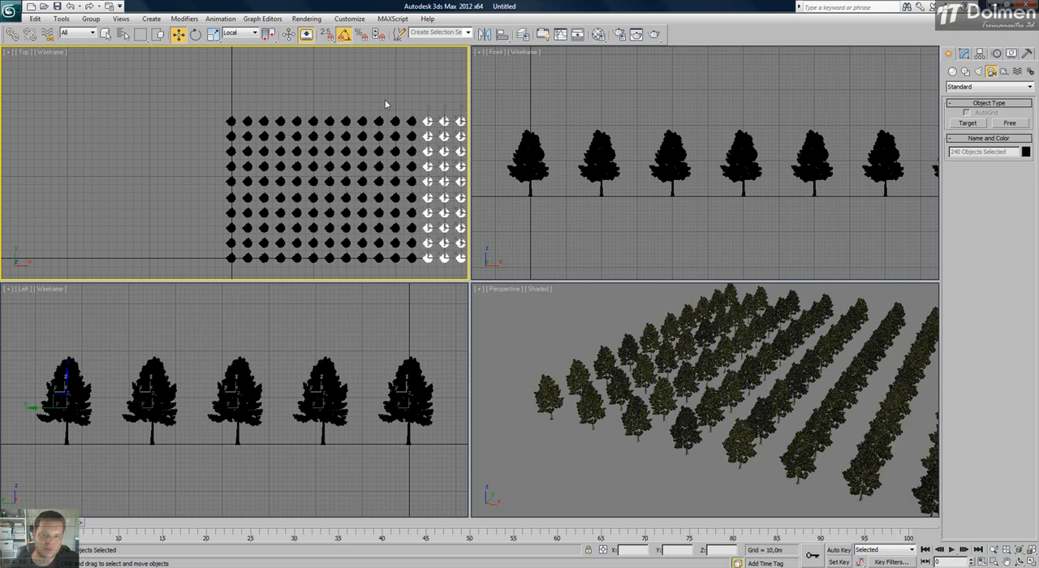
key("z")
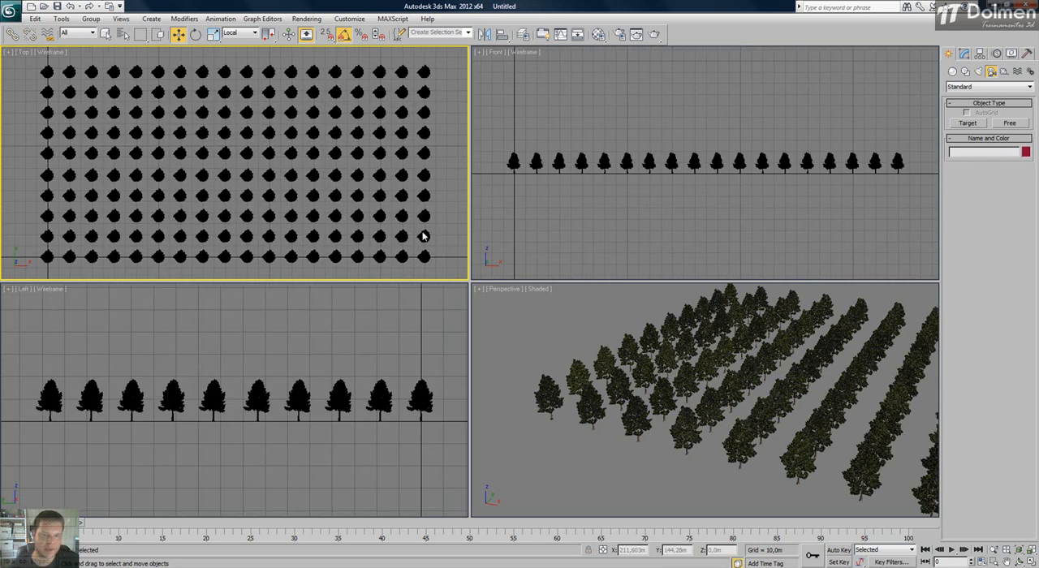
Examine how the viewport handles the full forest by orbiting and zooming in a maximized Perspective view, then restore four viewports.
left_click(539, 312)
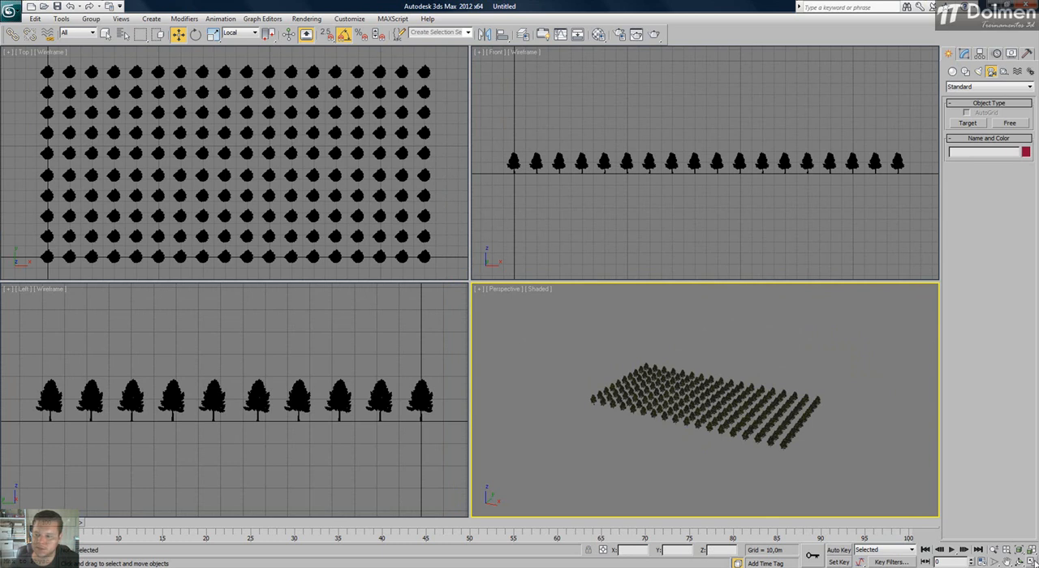
key("alt+w")
middle_click_drag(430, 288, 439, 305, "alt")
scroll(439, 306, "up", 3)
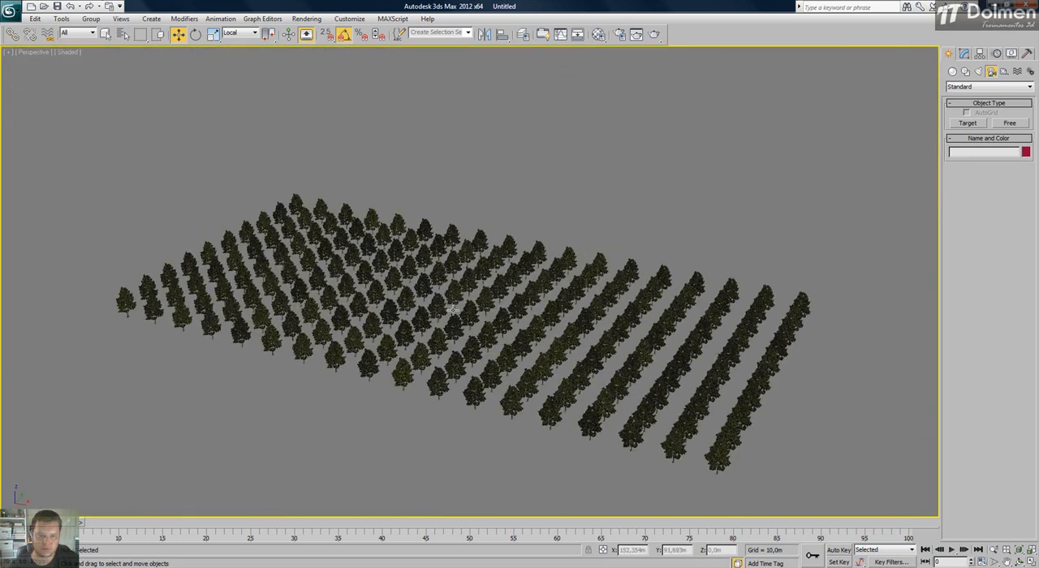
middle_click_drag(488, 331, 408, 343, "alt")
scroll(408, 343, "up", 8)
scroll(407, 334, "down", 10)
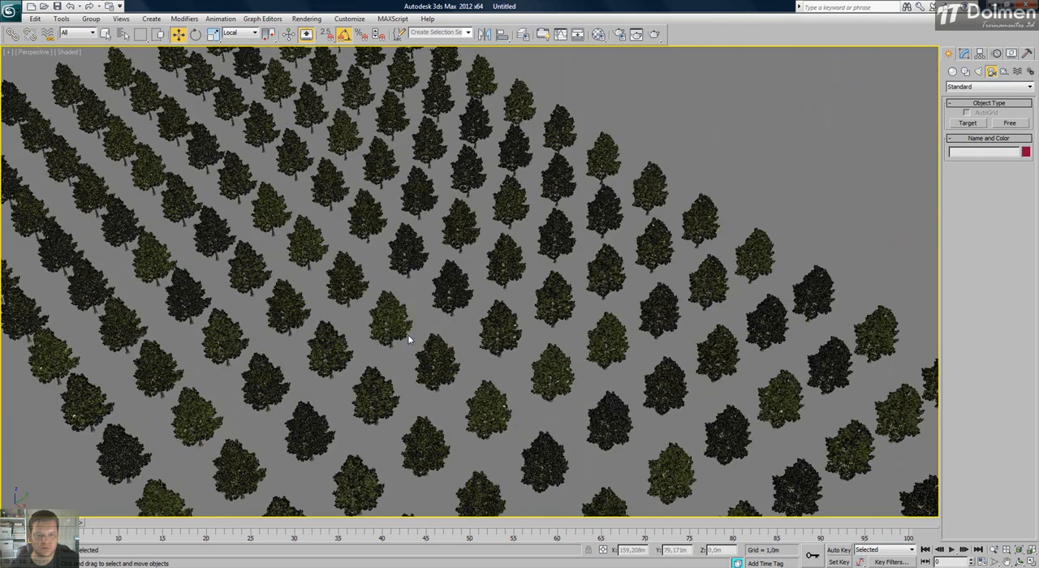
middle_click_drag(418, 345, 455, 328, "alt")
scroll(456, 327, "up", 6)
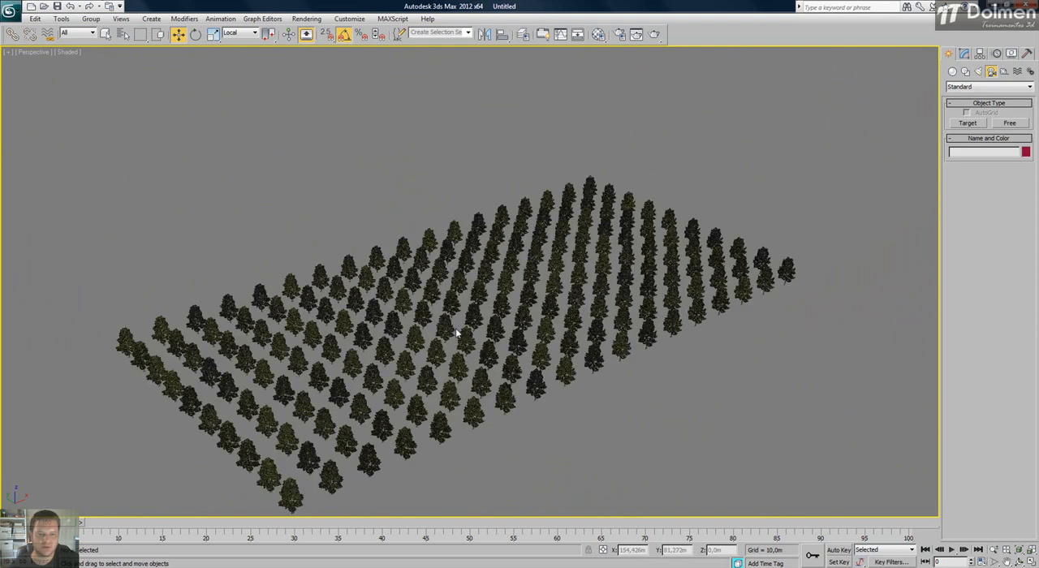
scroll(455, 328, "down", 2)
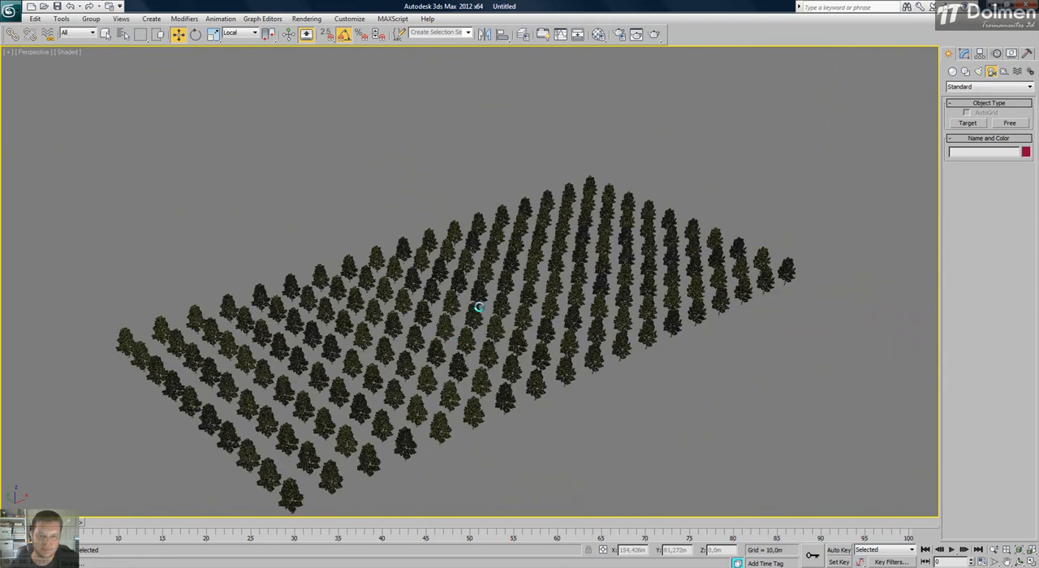
middle_click_drag(711, 188, 712, 193, "alt")
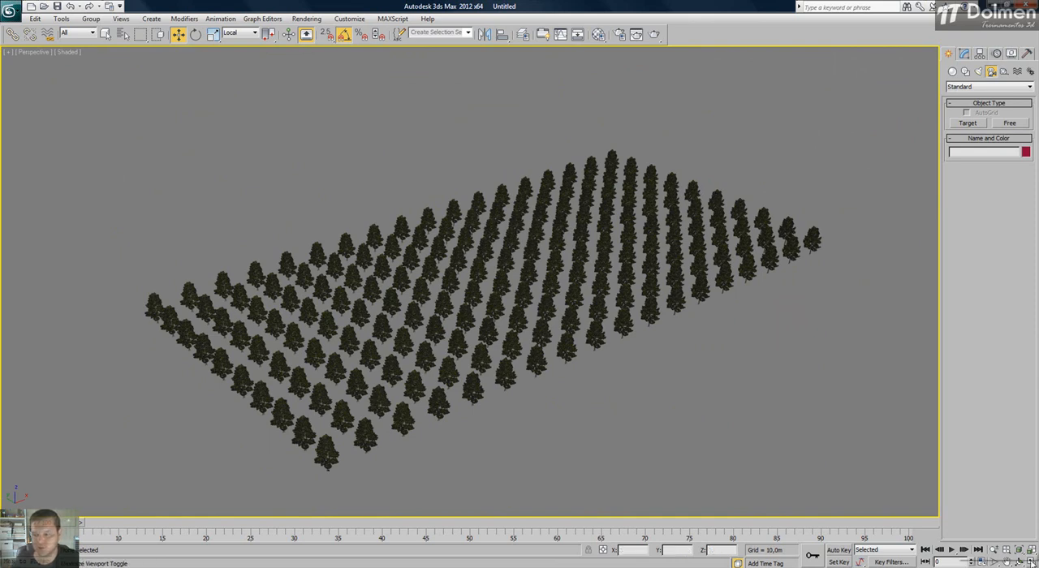
key("alt+w")
left_click(410, 224)
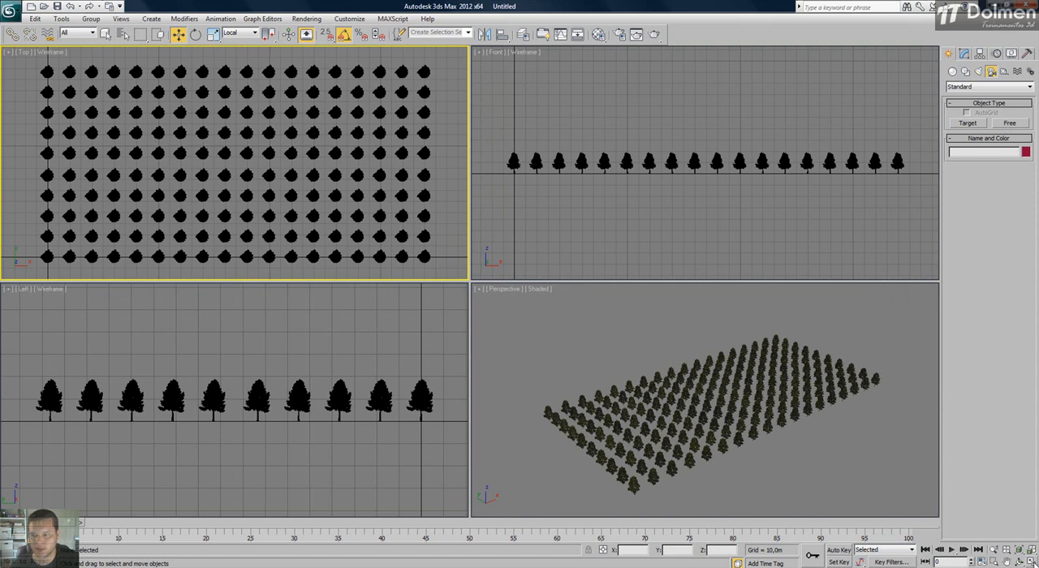
Select all the trees in a maximized Top view, turn on Display as Box in their Object Properties, and deselect them.
key("alt+w")
scroll(441, 220, "down", 3)
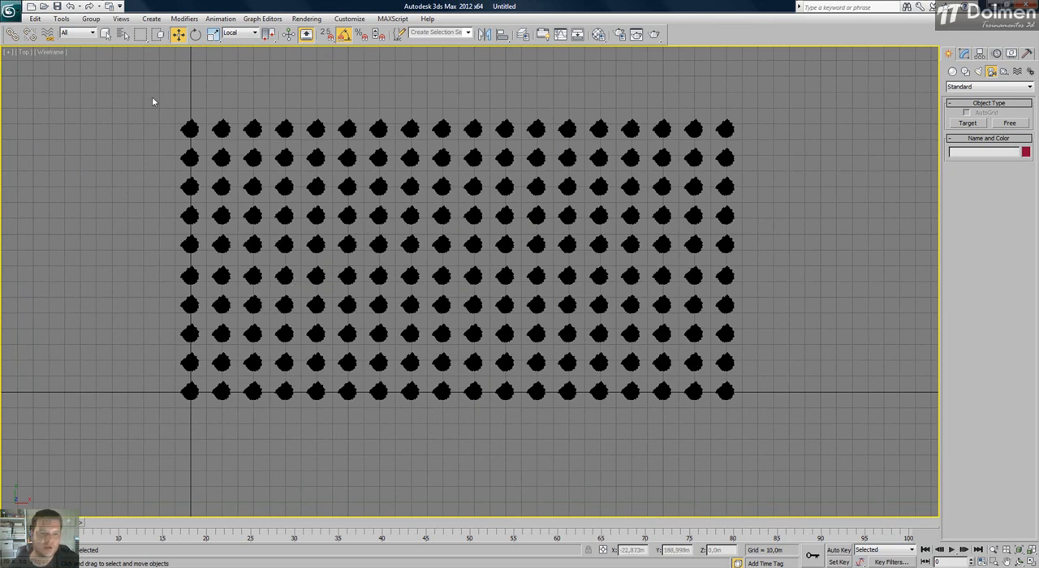
left_click_drag(152, 97, 817, 450)
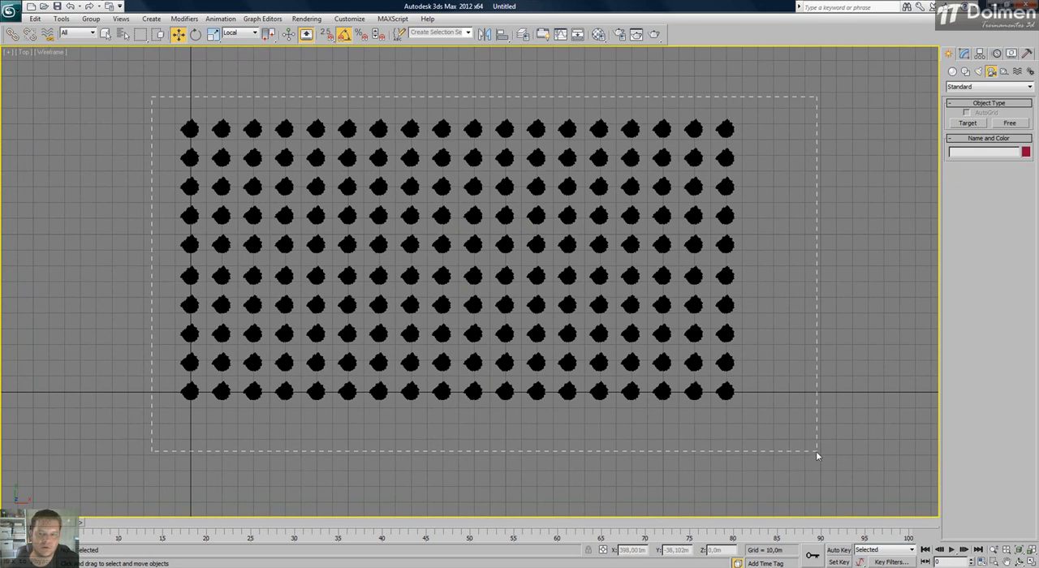
right_click(311, 244)
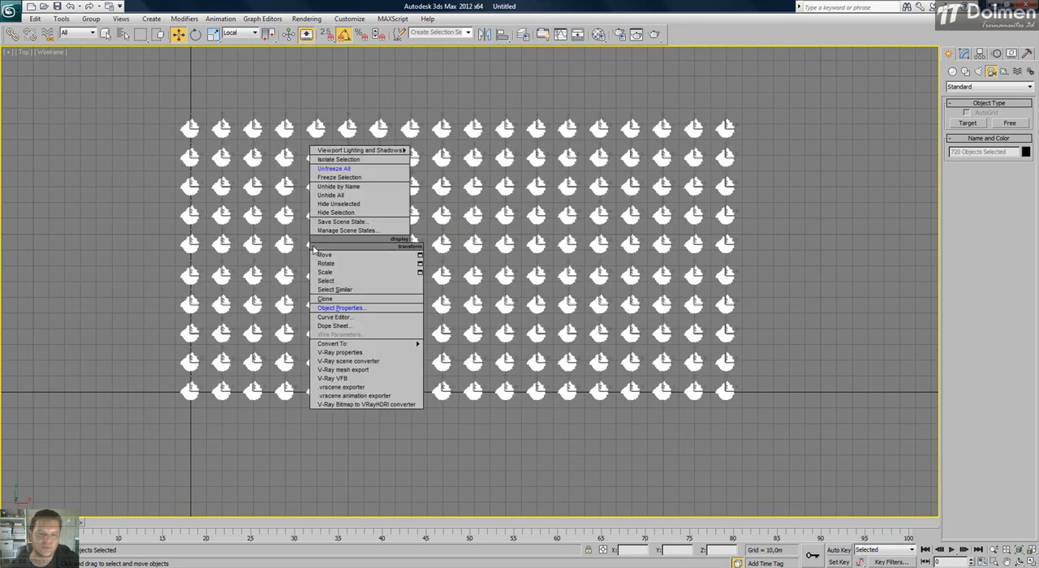
left_click(352, 311)
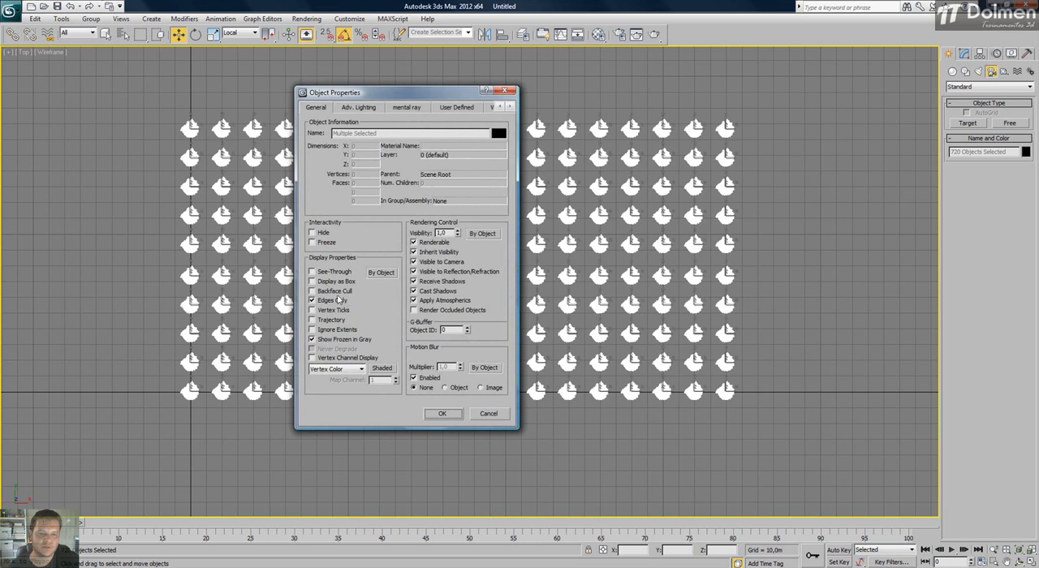
left_click(322, 284)
left_click(445, 414)
left_click(477, 416)
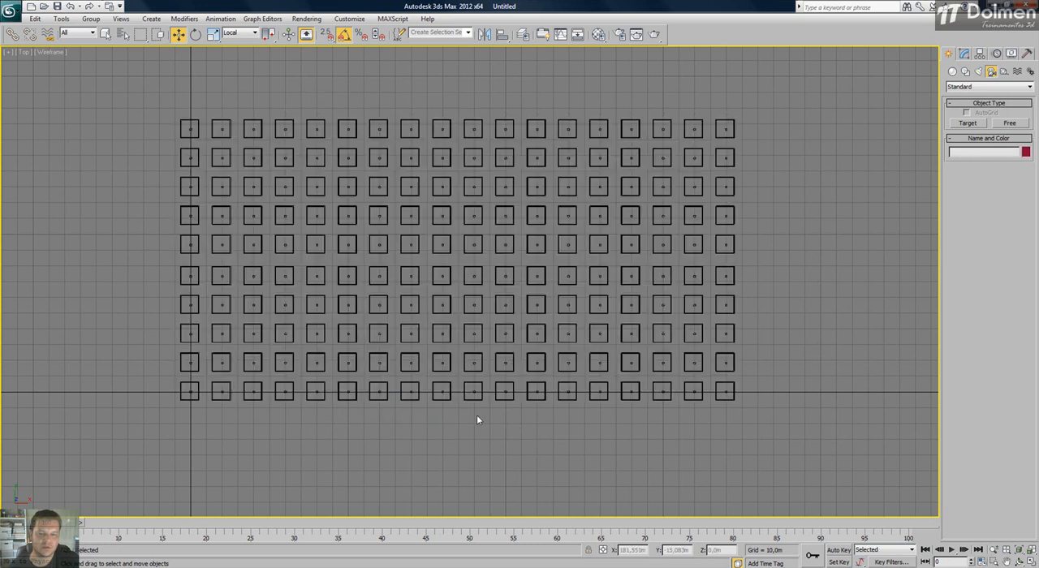
Examine how smoothly the boxed forest orbits and zooms in a maximized Perspective view, then restore the four viewports.
left_click(1031, 562)
left_click(719, 373)
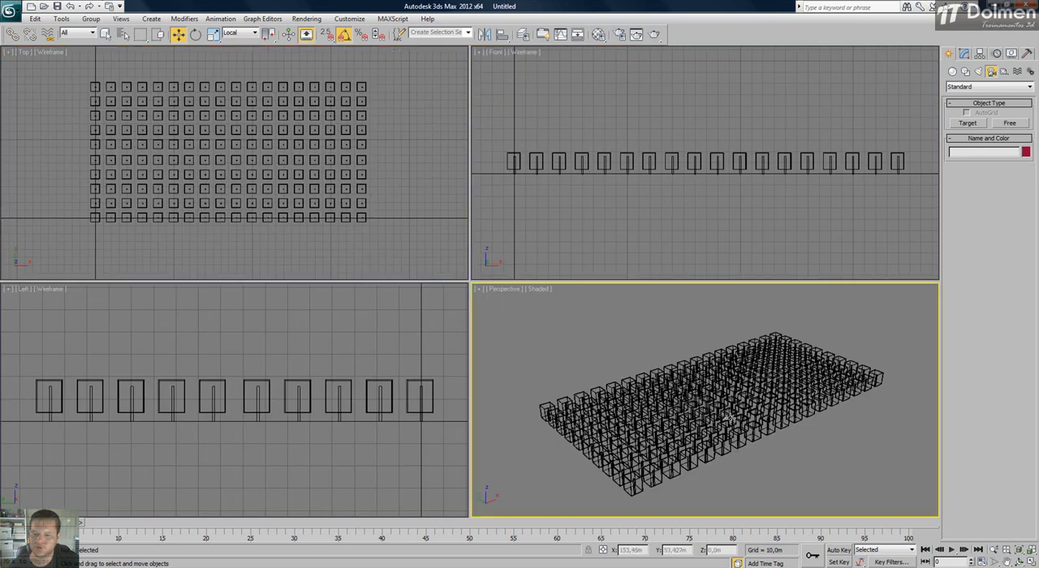
left_click(1030, 562)
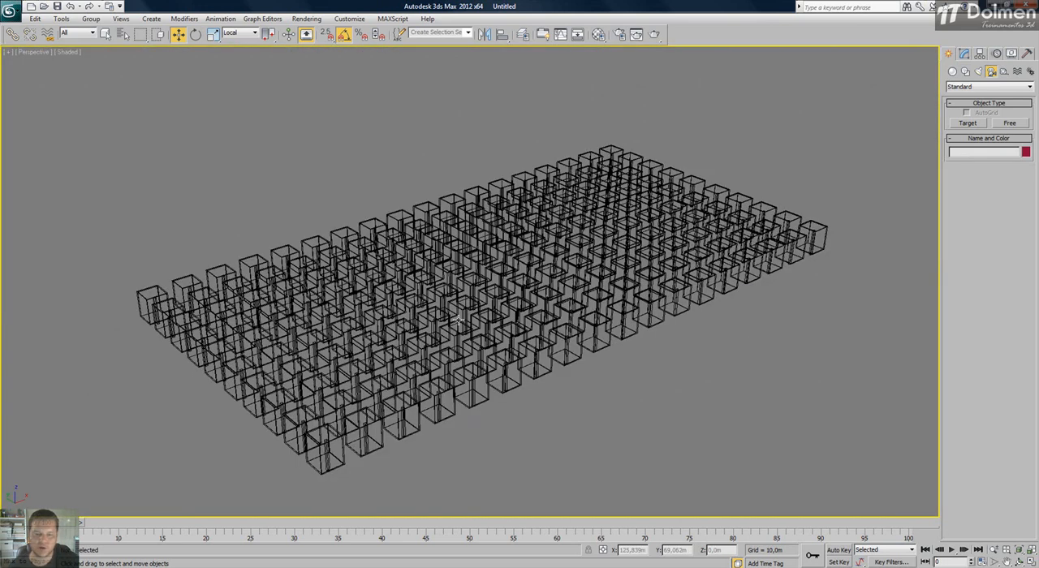
middle_click_drag(434, 323, 487, 341, "alt")
scroll(490, 336, "down", 1)
scroll(440, 341, "down", 5)
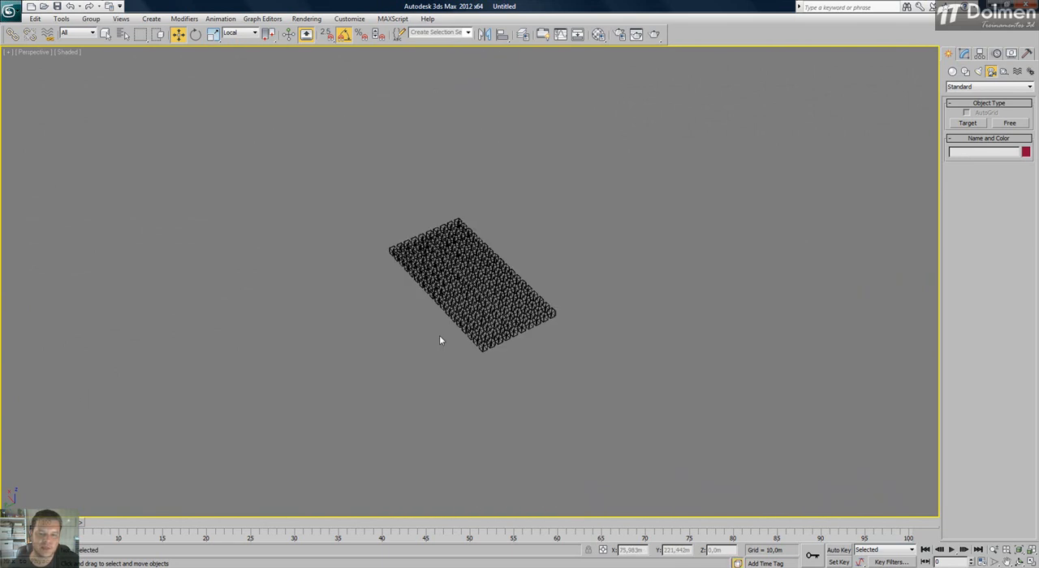
scroll(468, 352, "up", 8)
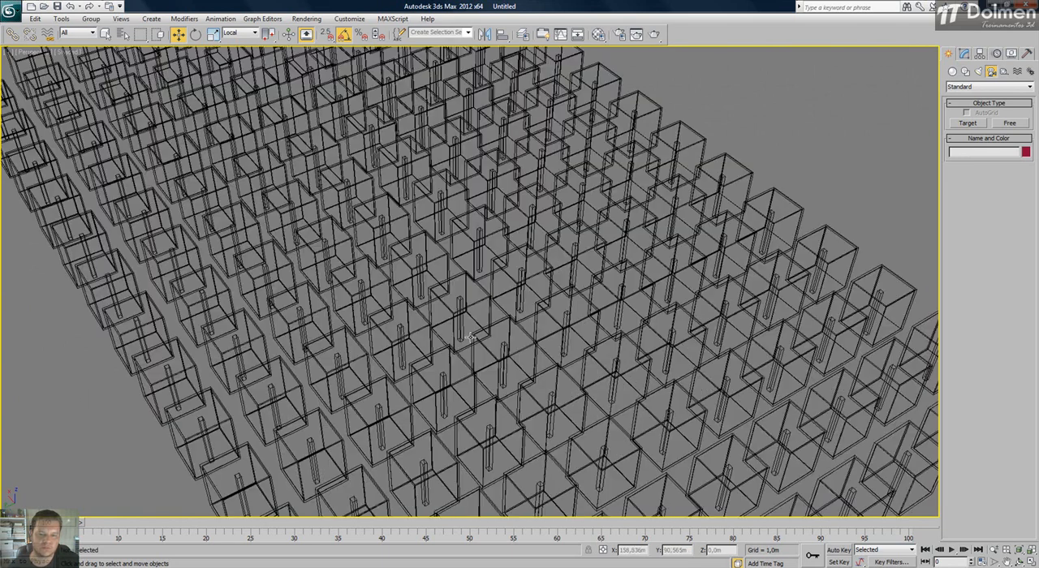
middle_click_drag(469, 348, 469, 337, "alt")
scroll(470, 336, "up", 4)
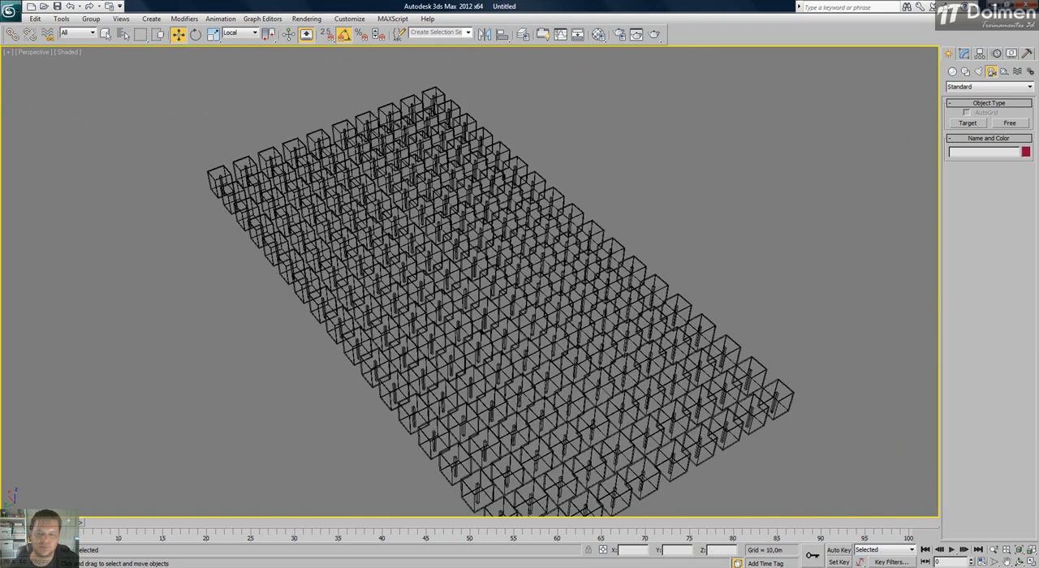
key("alt+w")
Select the entire boxed forest in the Top view, delete it, and reset all viewports to their extents.
middle_click_drag(401, 222, 306, 214)
scroll(325, 208, "down", 3)
scroll(308, 214, "up", 1)
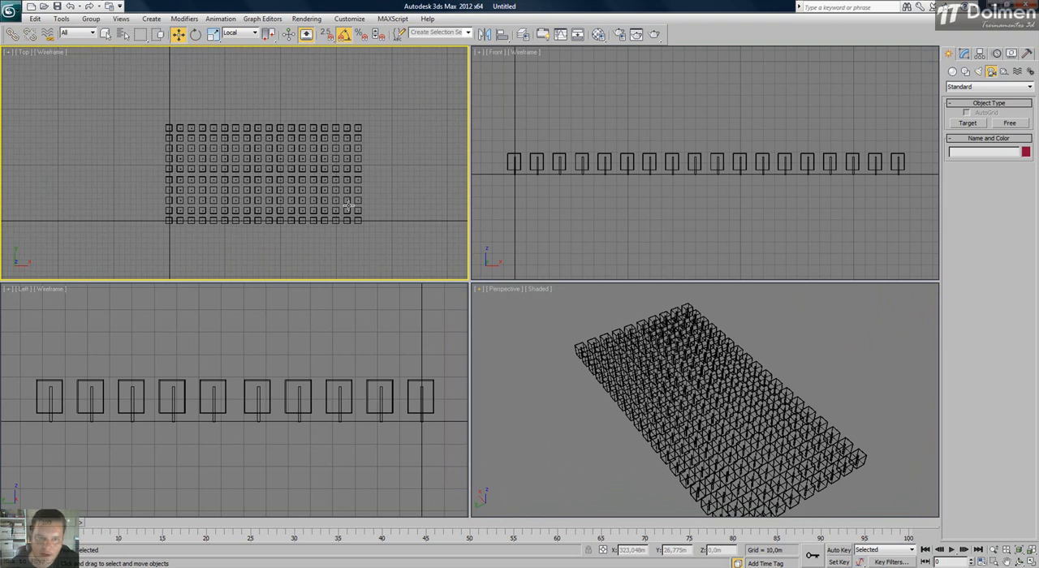
left_click_drag(410, 113, 125, 245)
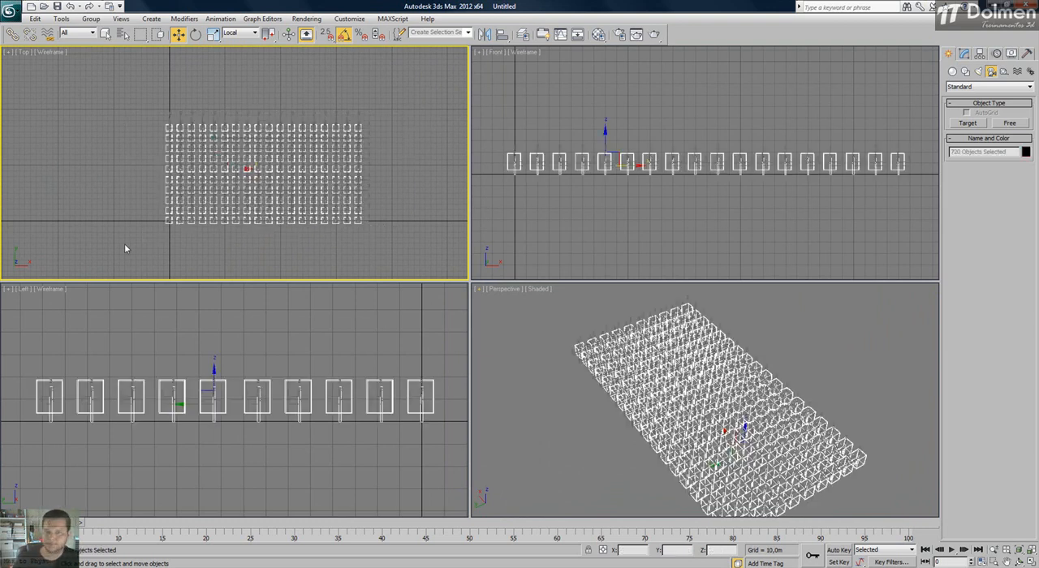
key("Delete")
key("ctrl+shift+z")
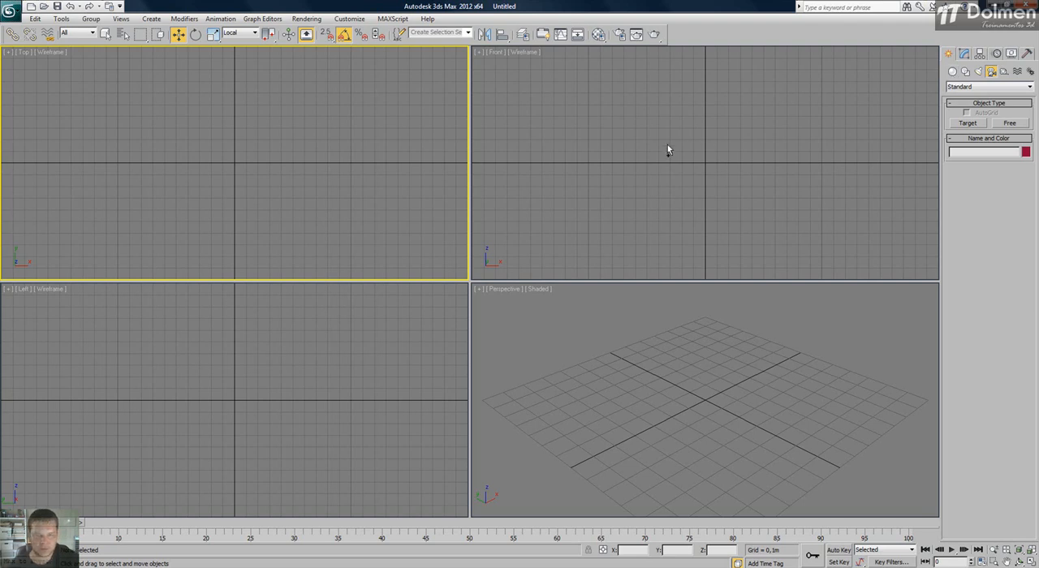
Undo the deletion of the forest and fit the trees in all viewports.
key("ctrl+z")
left_click(385, 181)
scroll(389, 173, "down", 10)
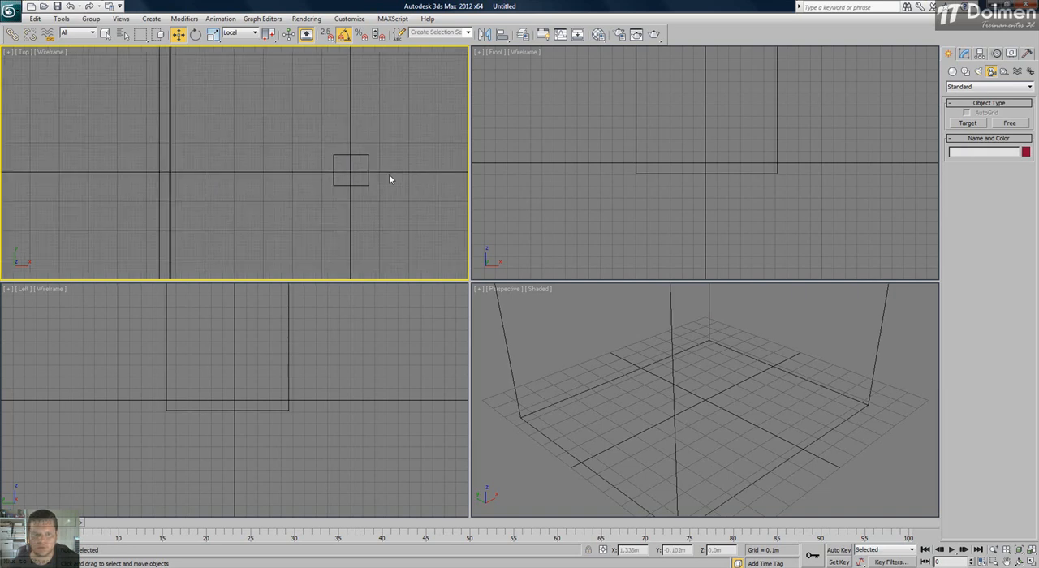
left_click(710, 405)
key("ctrl+shift+z")
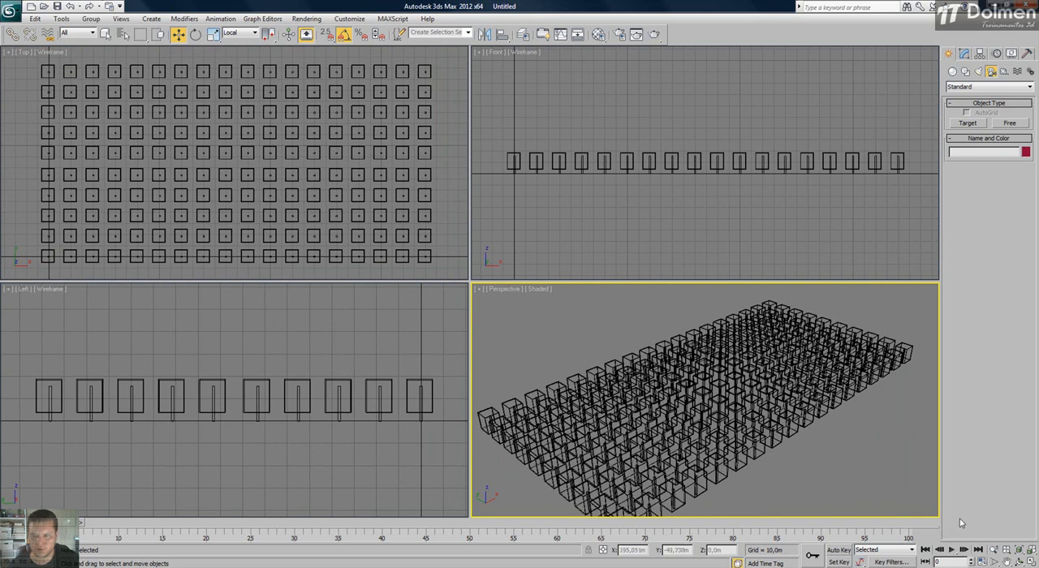
Render the boxed forest from a maximized Perspective view with safe frames shown, and close the rendered frame.
key("alt+w")
key("shift+f")
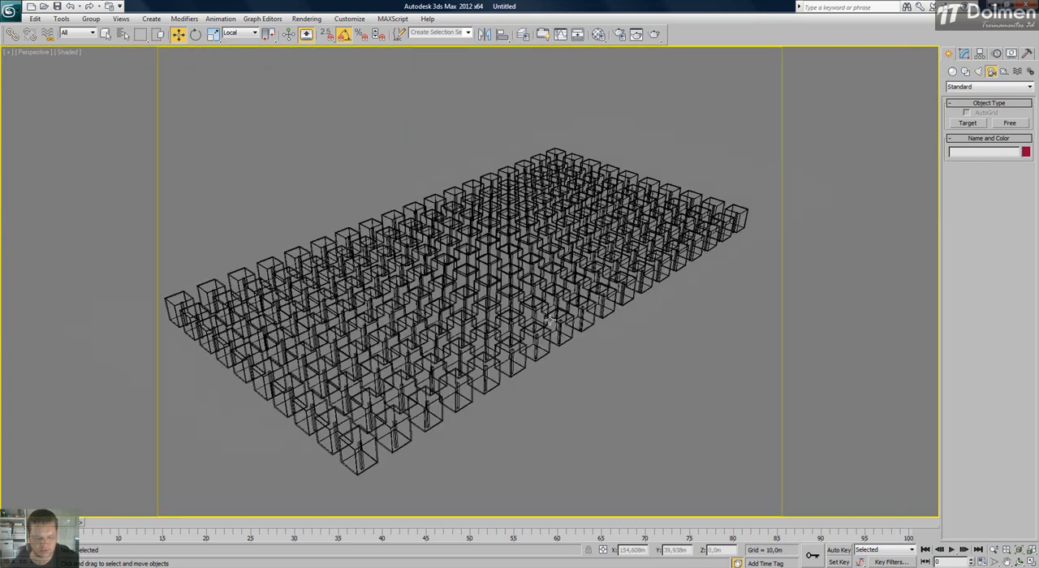
left_click(654, 35)
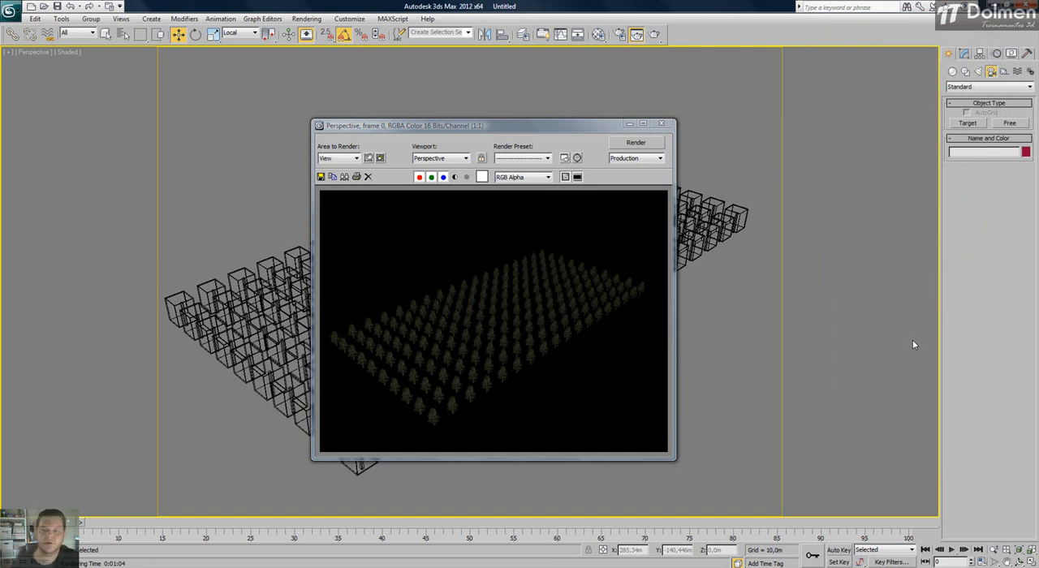
left_click(662, 123)
Delete all the trees from the Perspective view, restore the four viewports and reset their zoom to the empty scene.
left_click_drag(758, 115, 172, 473)
key("Delete")
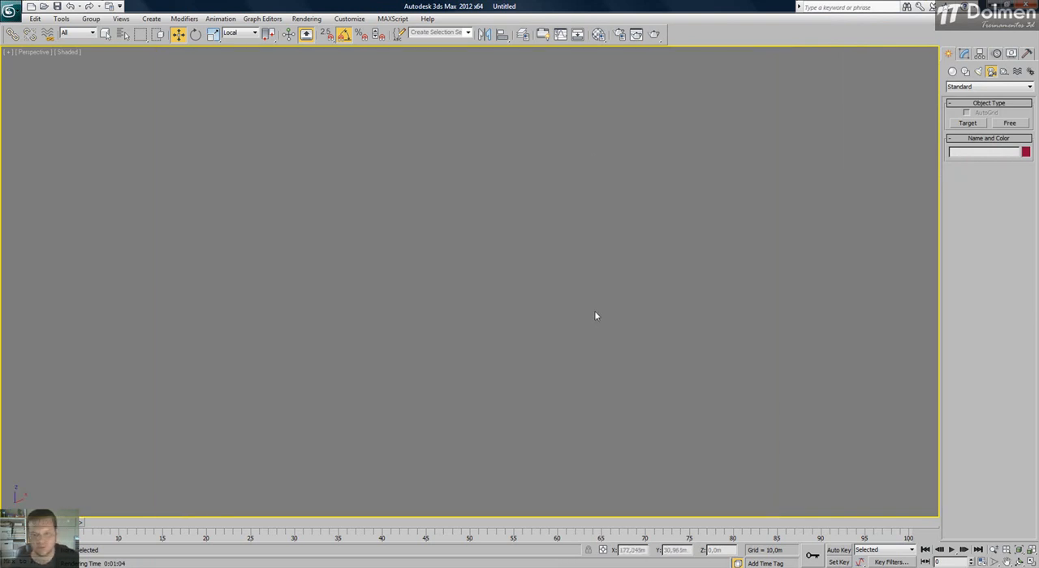
key("alt+w")
left_click(316, 212)
key("z")
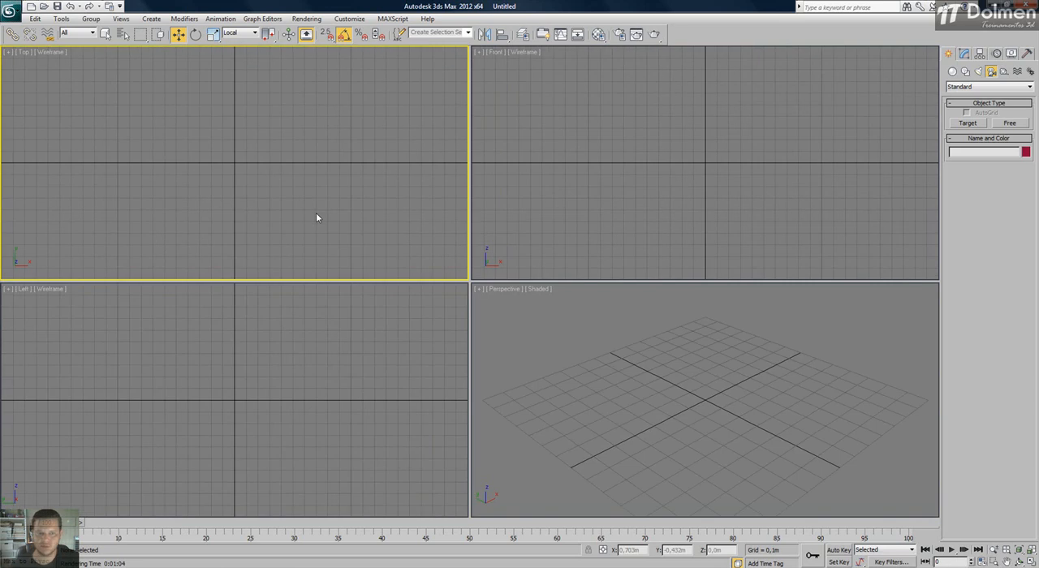
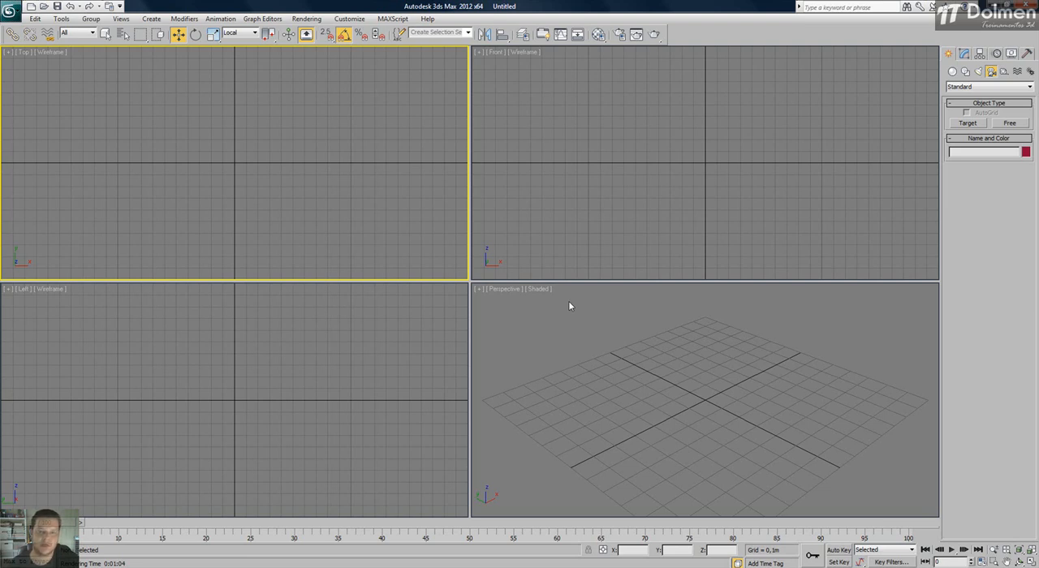
Set the reference coordinate system to View and activate the Front viewport.
left_click(241, 32)
left_click(230, 41)
left_click(505, 216)
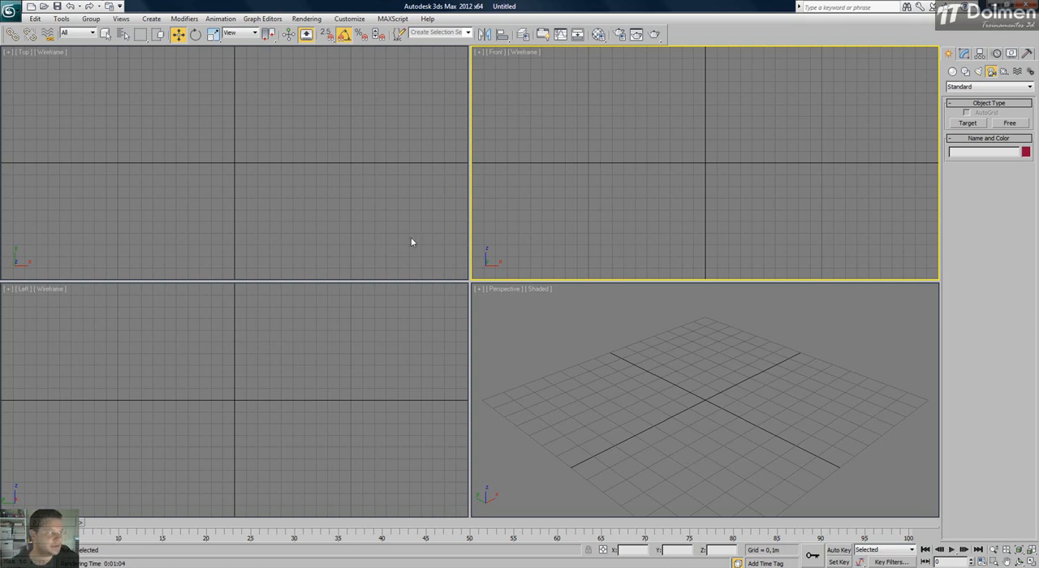
Create a box standard primitive over the origin in the Top view and return to the Move tool.
left_click(953, 72)
left_click(967, 122)
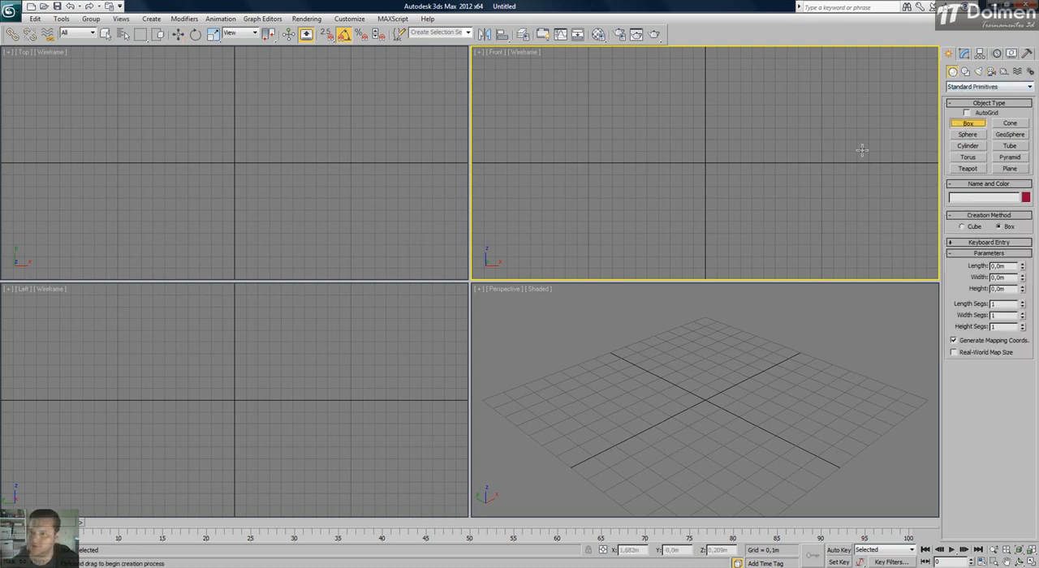
left_click_drag(200, 148, 274, 205)
left_click(265, 162)
key("w")
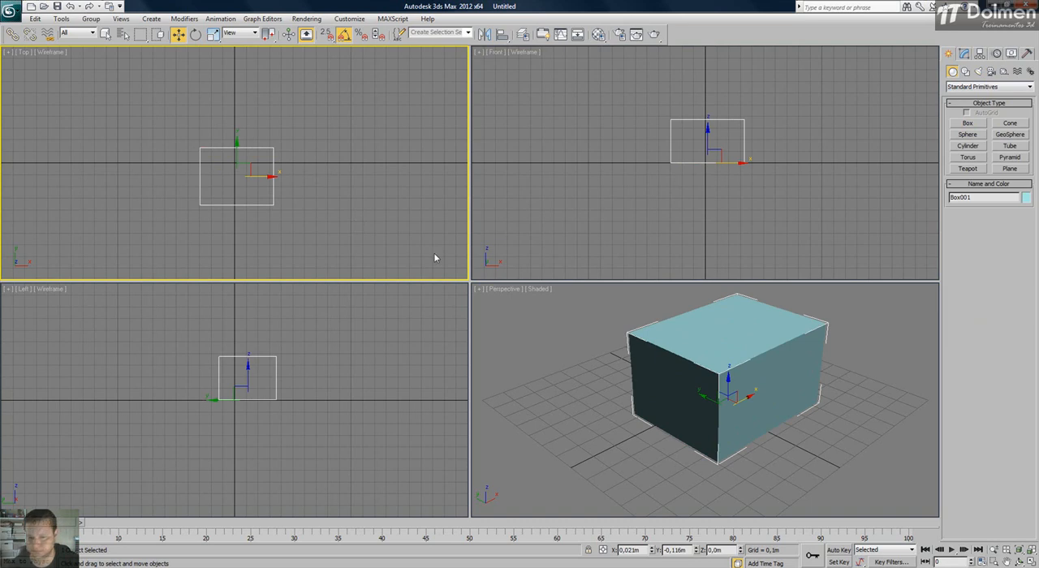
middle_click_drag(706, 366, 680, 380)
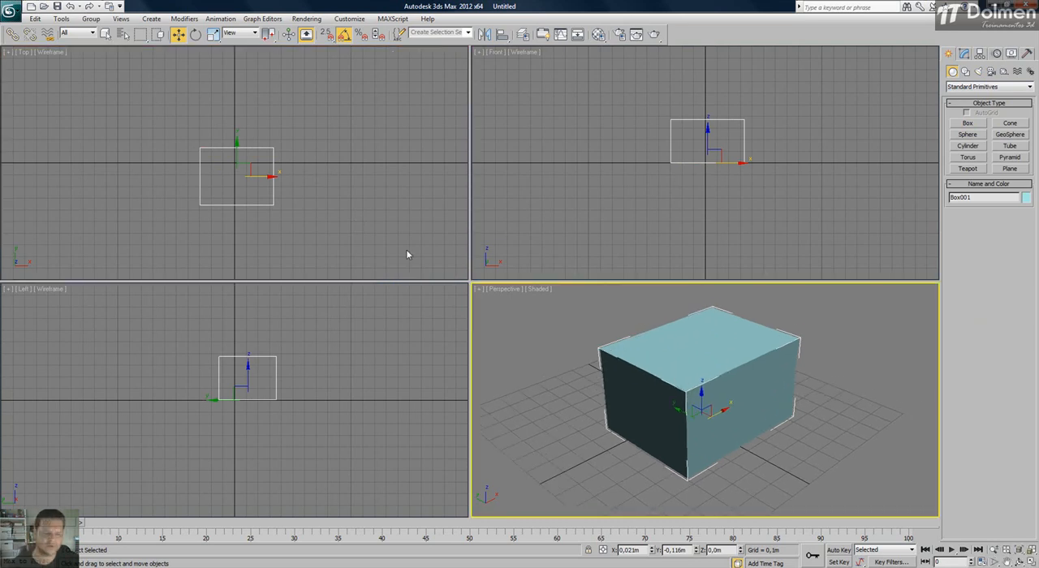
Examine the box's default quad menu and the primitives quad menu with its Convert To options in the Top view.
right_click(287, 144)
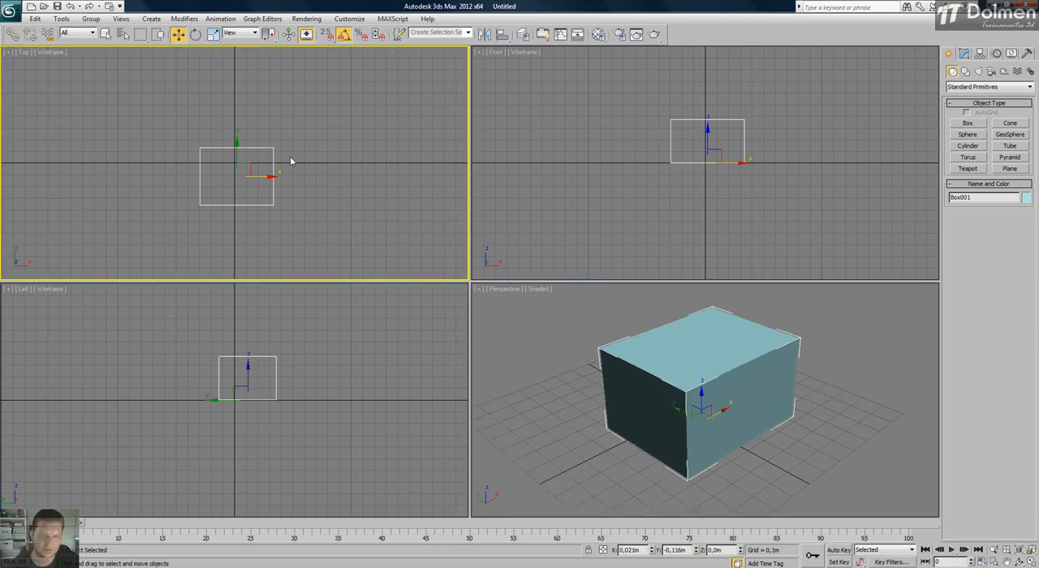
right_click(289, 161)
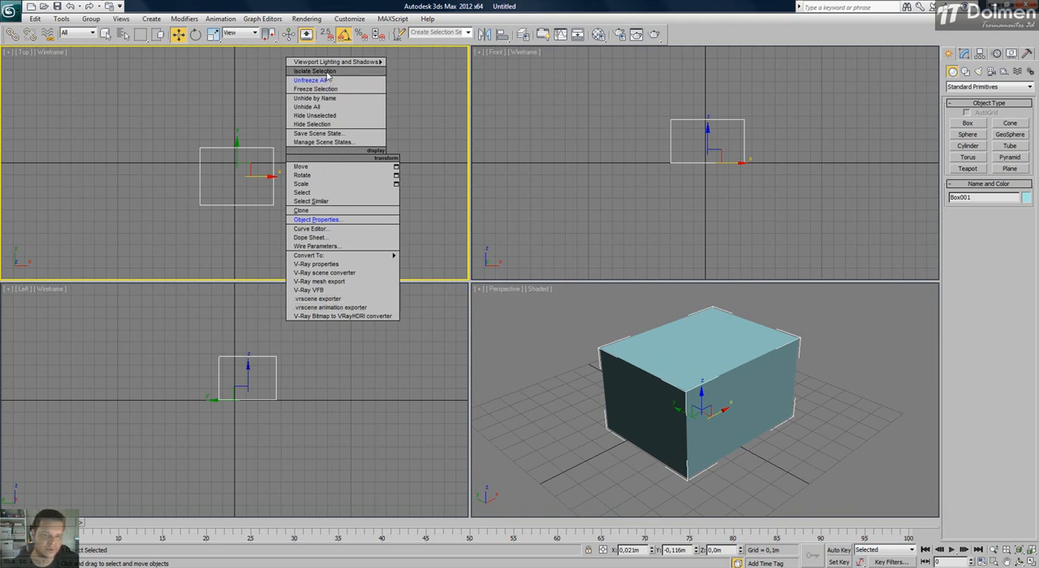
left_click(211, 122)
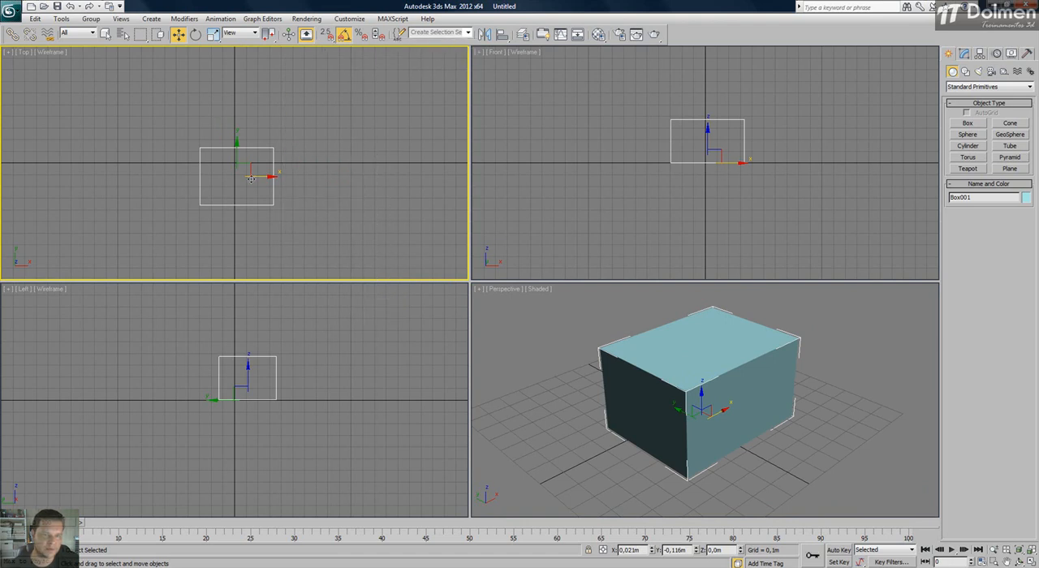
right_click(298, 169)
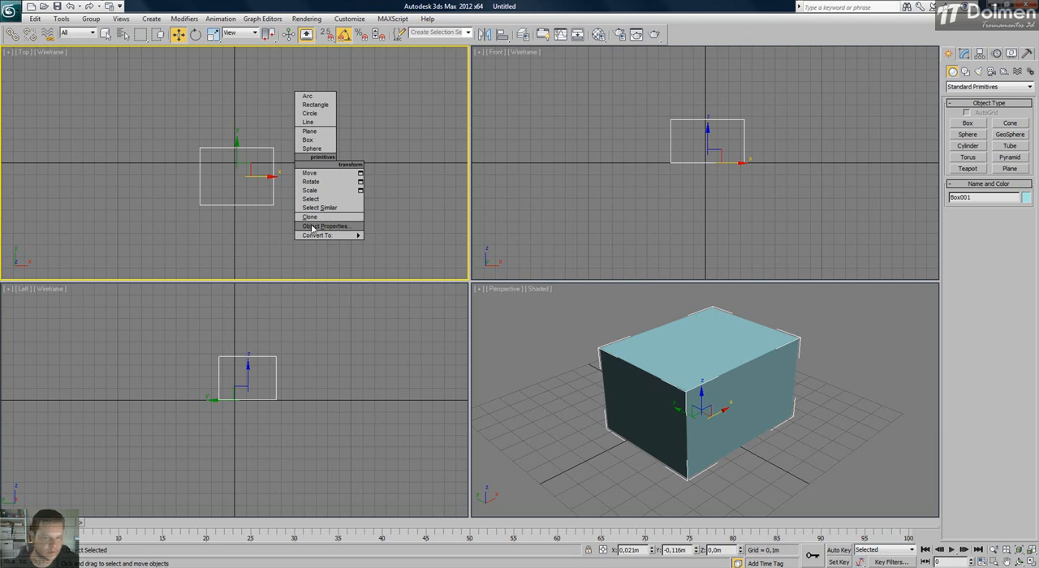
mouse_move(317, 237)
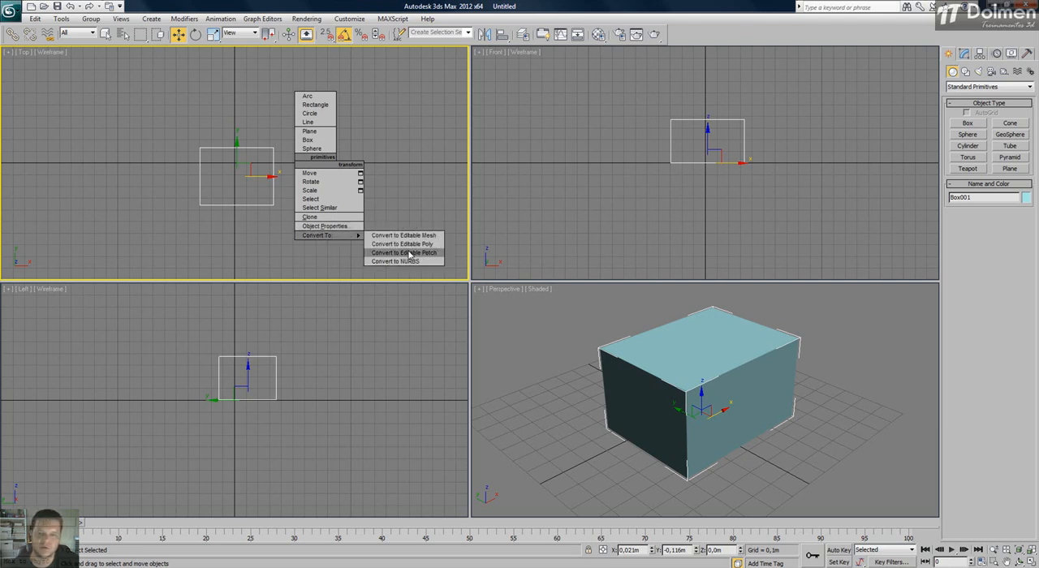
left_click(372, 132)
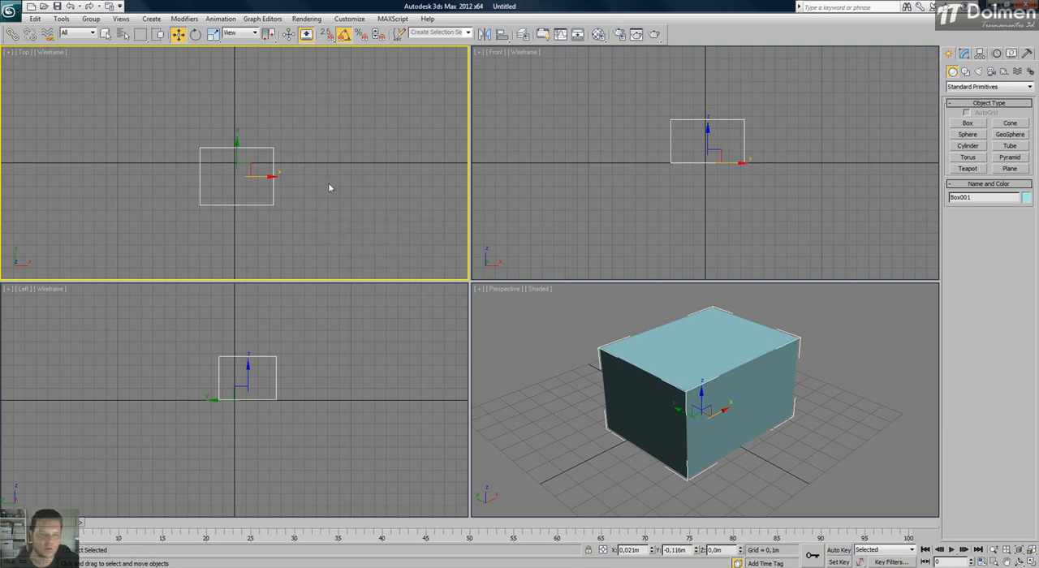
Create a sphere of about 0.255 m radius beside the box in the Top view, using the primitives quad menu.
right_click(325, 175)
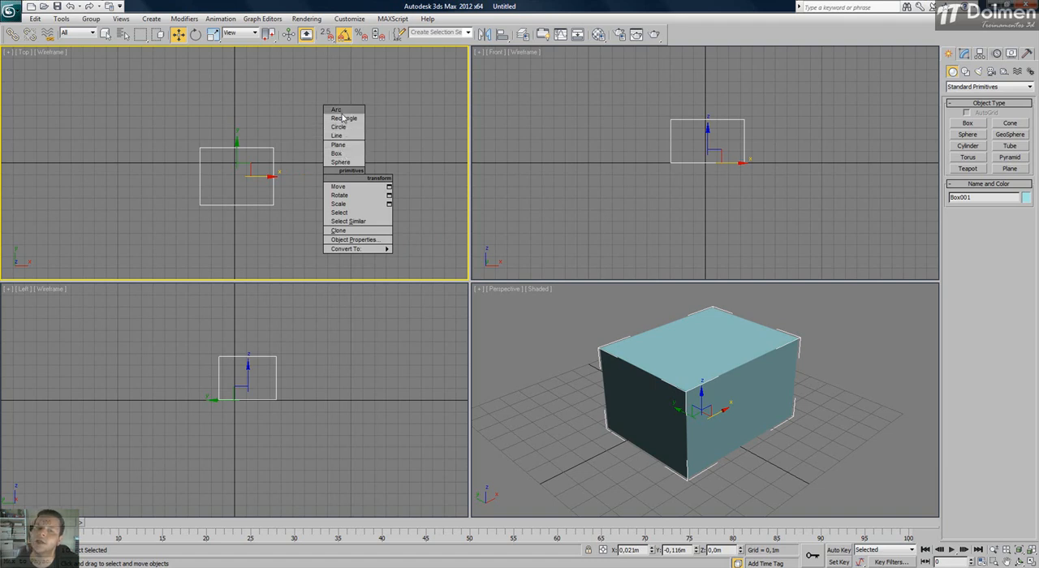
left_click(341, 165)
left_click_drag(342, 175, 345, 145)
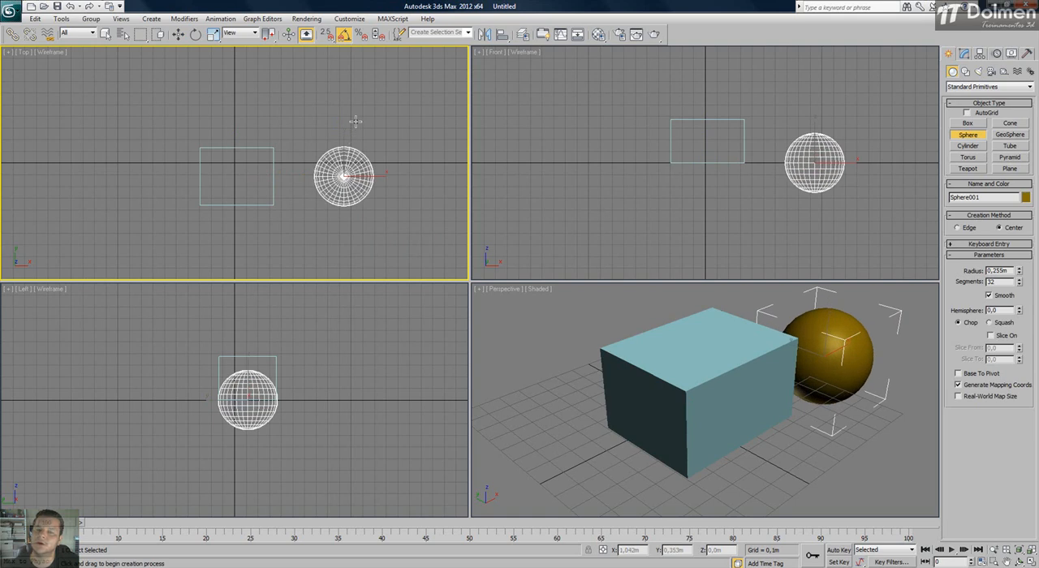
key("w")
middle_click_drag(347, 154, 286, 108)
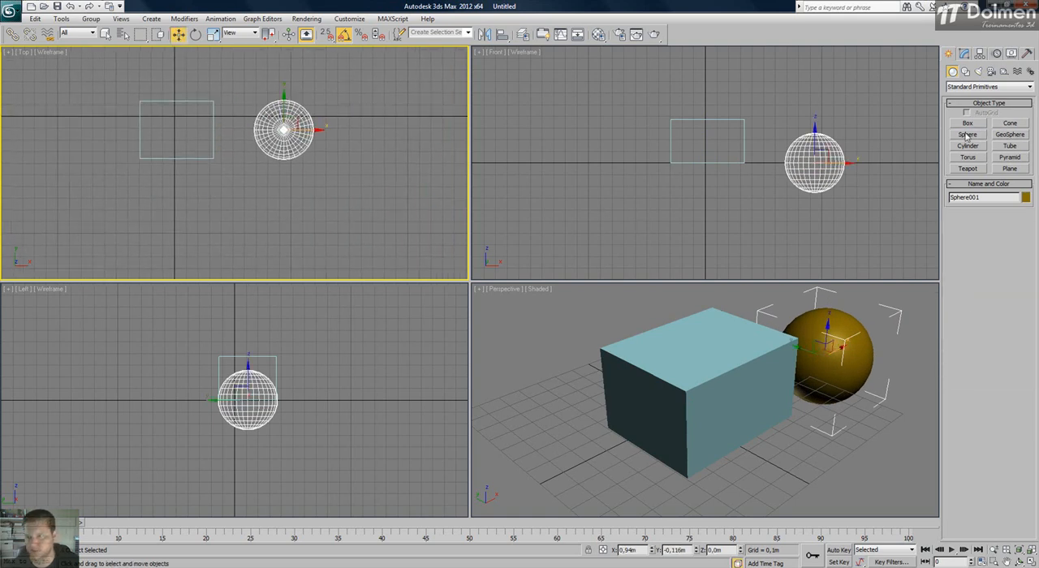
Create an upright rectangular plane beside the sphere in the Top view, deselect it and fit all objects in the viewports.
right_click(360, 166)
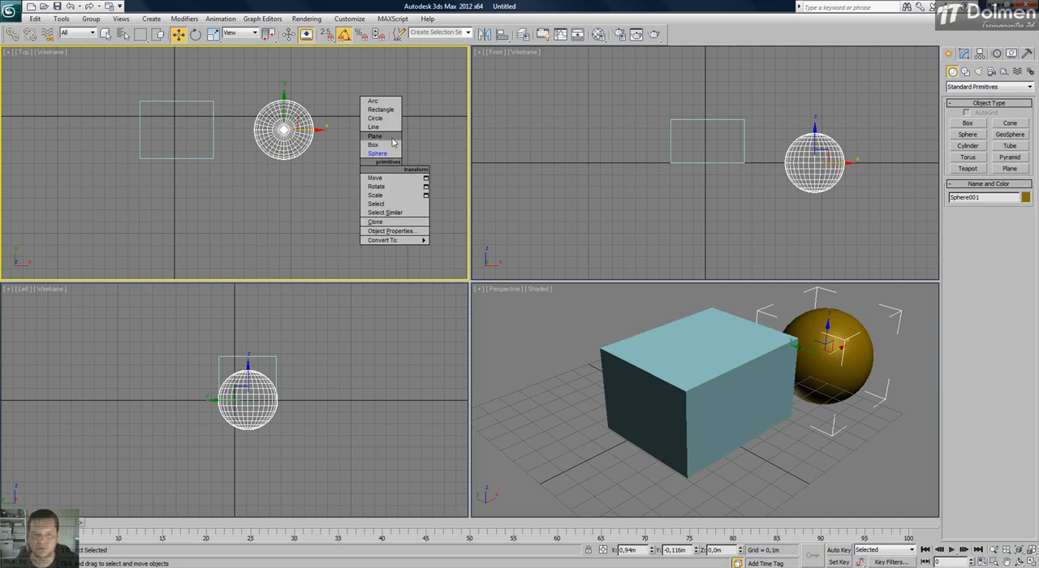
left_click(380, 136)
left_click_drag(343, 90, 404, 206)
right_click(757, 381)
key("z")
key("w")
left_click(771, 327)
key("z")
Examine the primitives quad menu with nothing selected and the animation quad menu with its coordinate and pose options in the Top view.
right_click(256, 136)
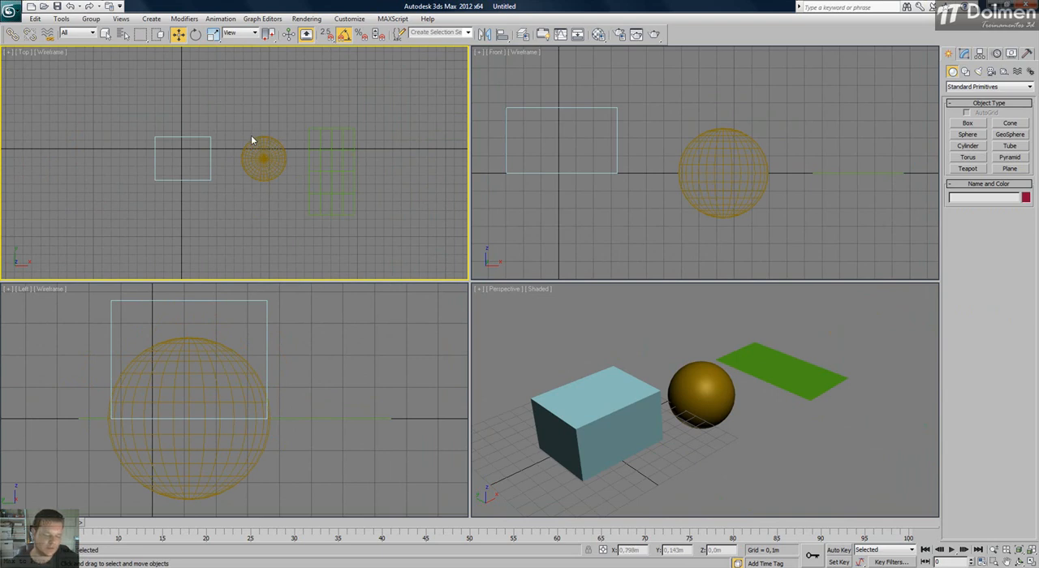
right_click(278, 114)
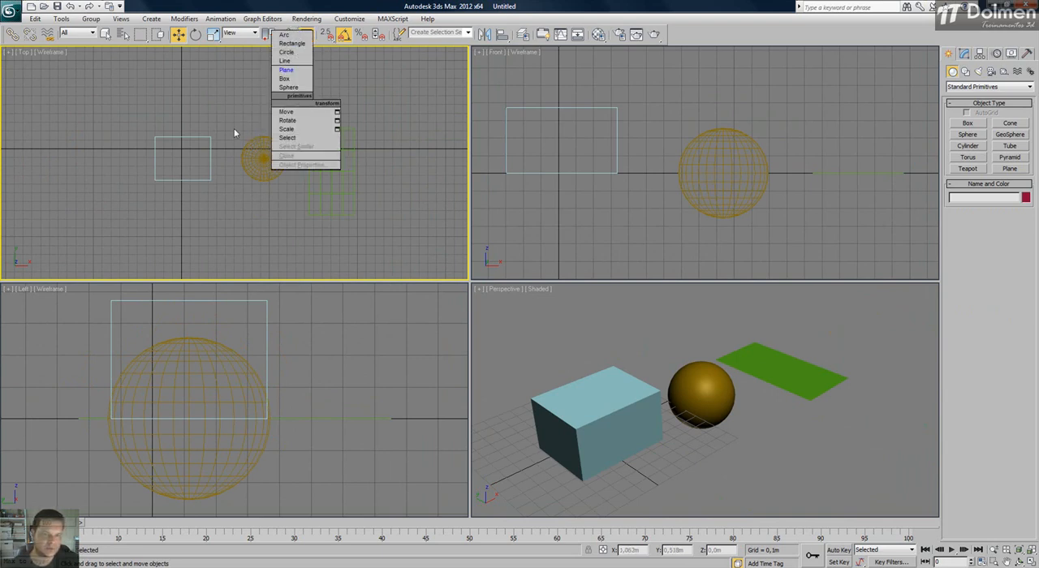
left_click(160, 152)
middle_click_drag(159, 156, 259, 154)
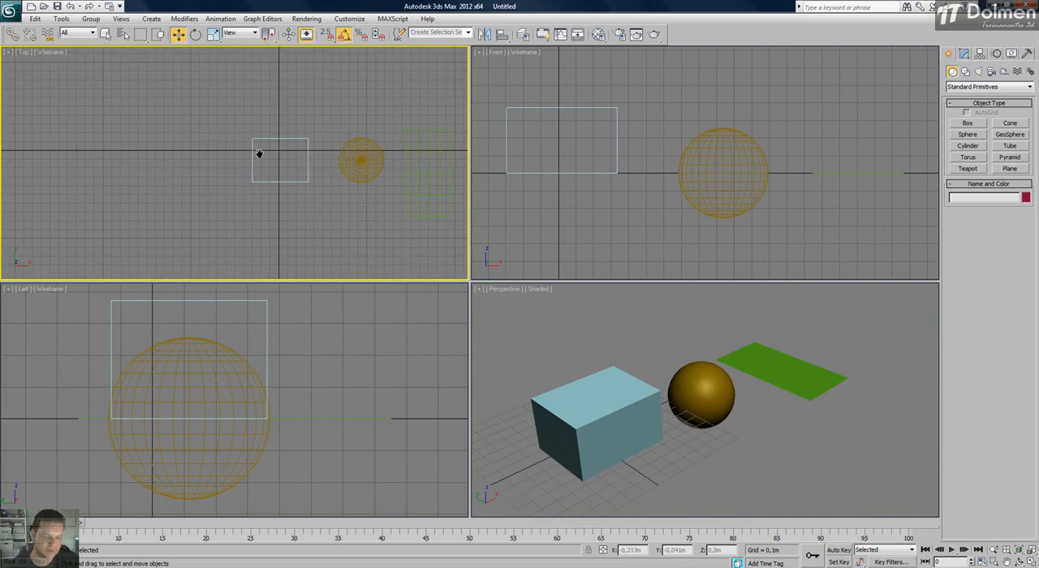
right_click(202, 176)
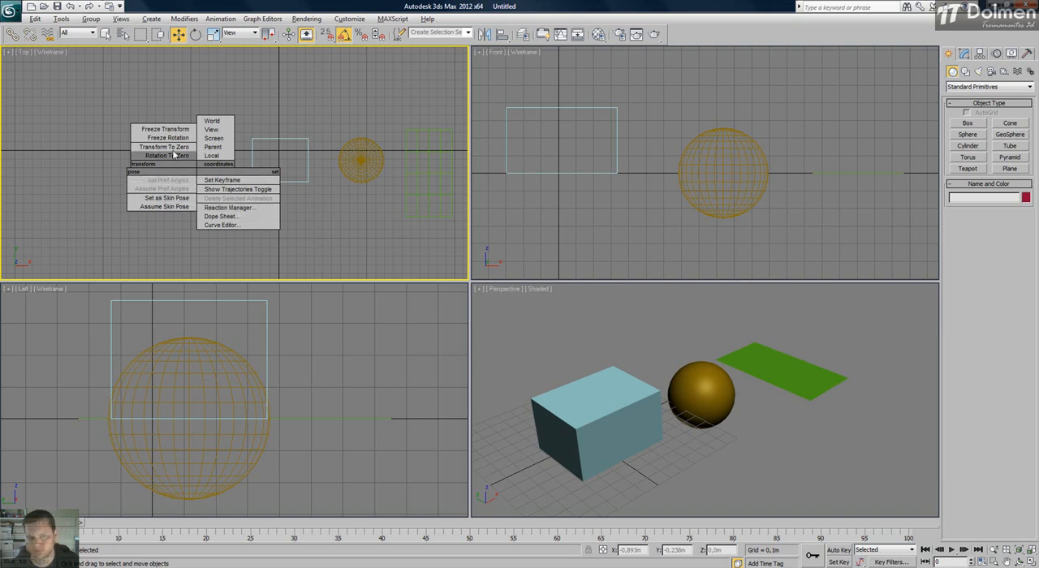
left_click(318, 115)
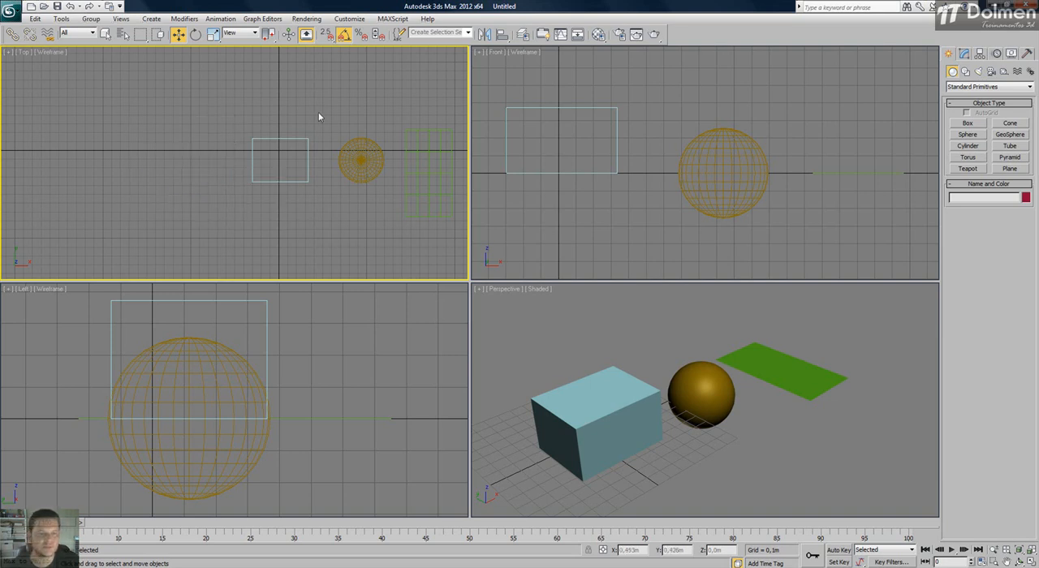
Examine the snap quad menu, its Grid and Snap Settings dialog and the Standard snap override list.
right_click(197, 120, "shift")
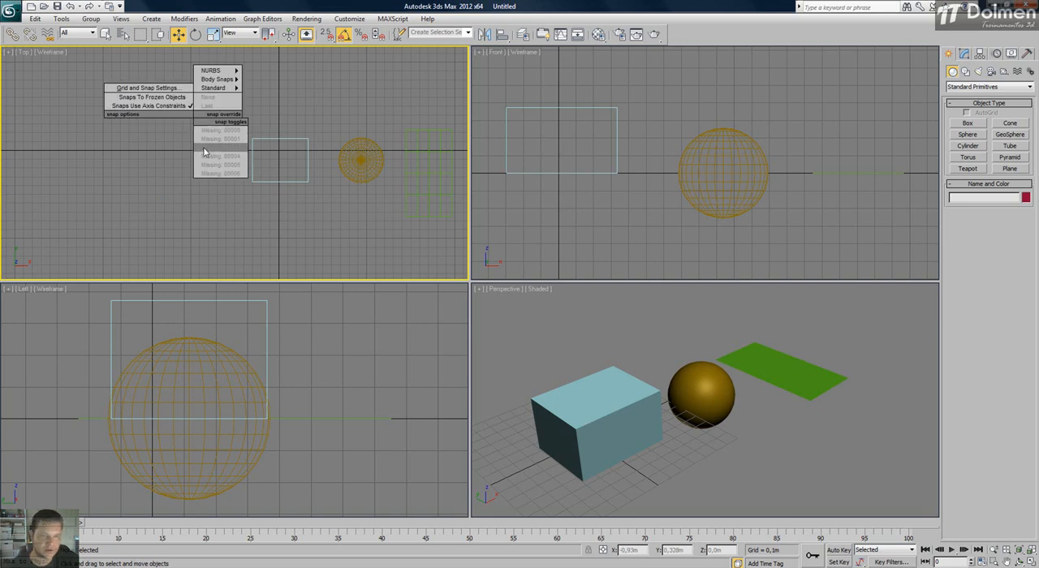
left_click(134, 88)
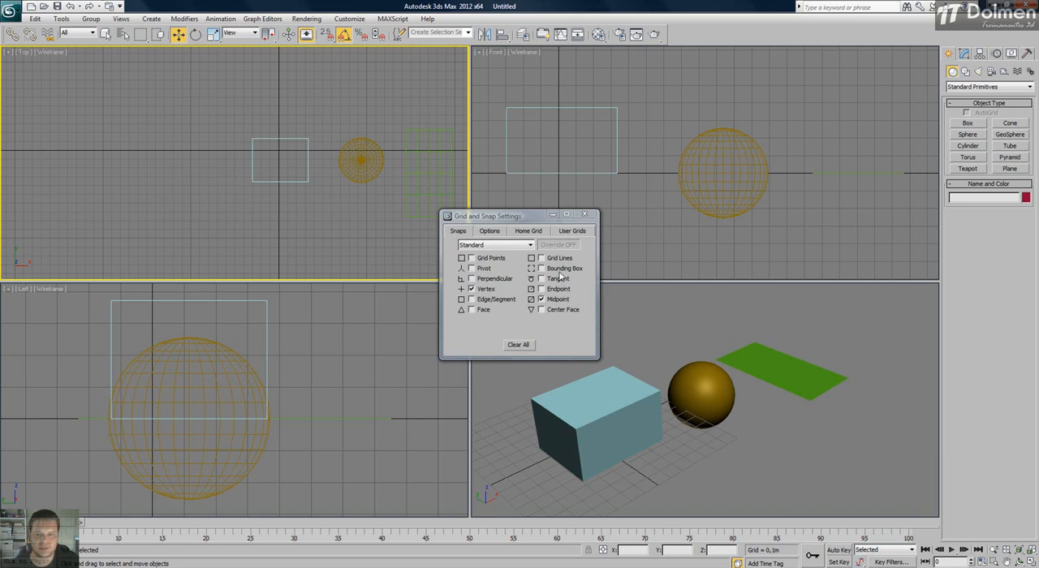
left_click(593, 215)
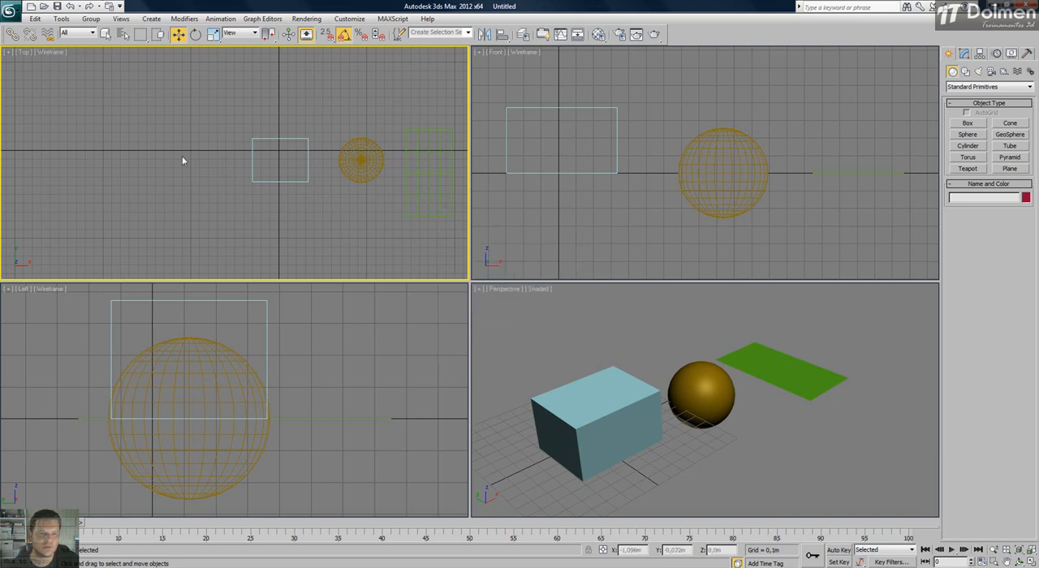
right_click(182, 156, "shift")
mouse_move(211, 108)
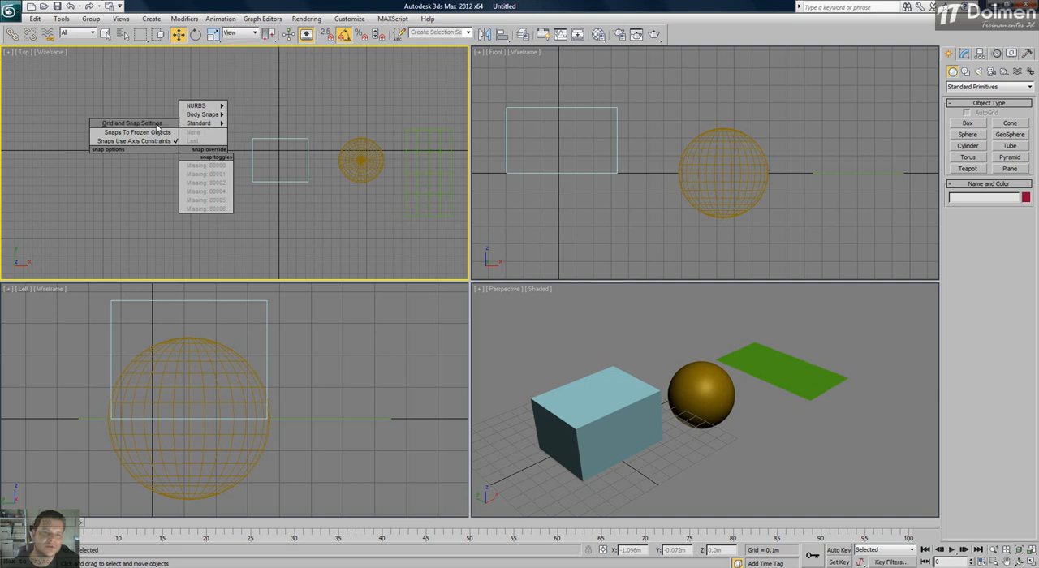
mouse_move(203, 124)
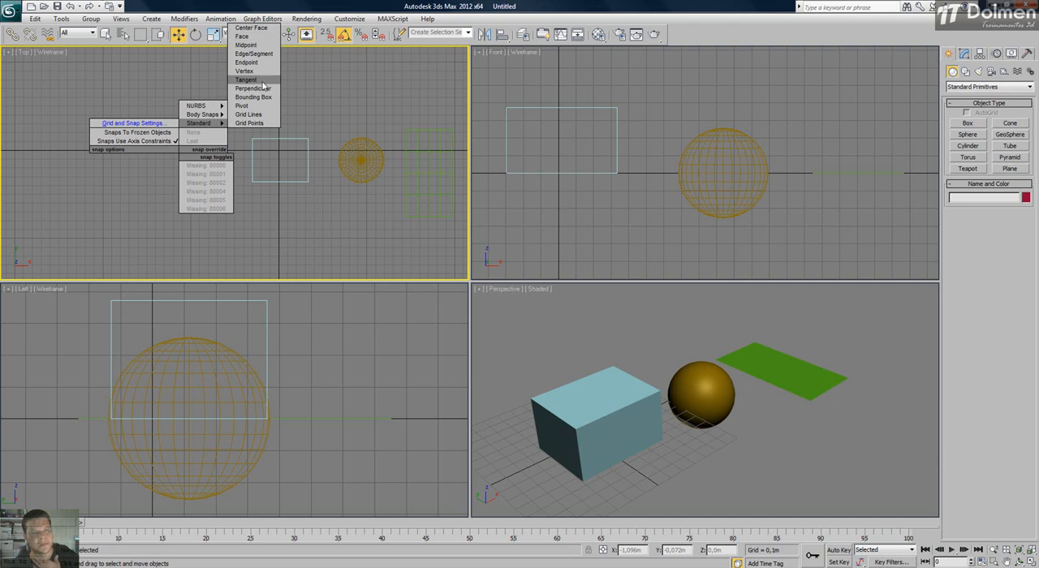
left_click(338, 127)
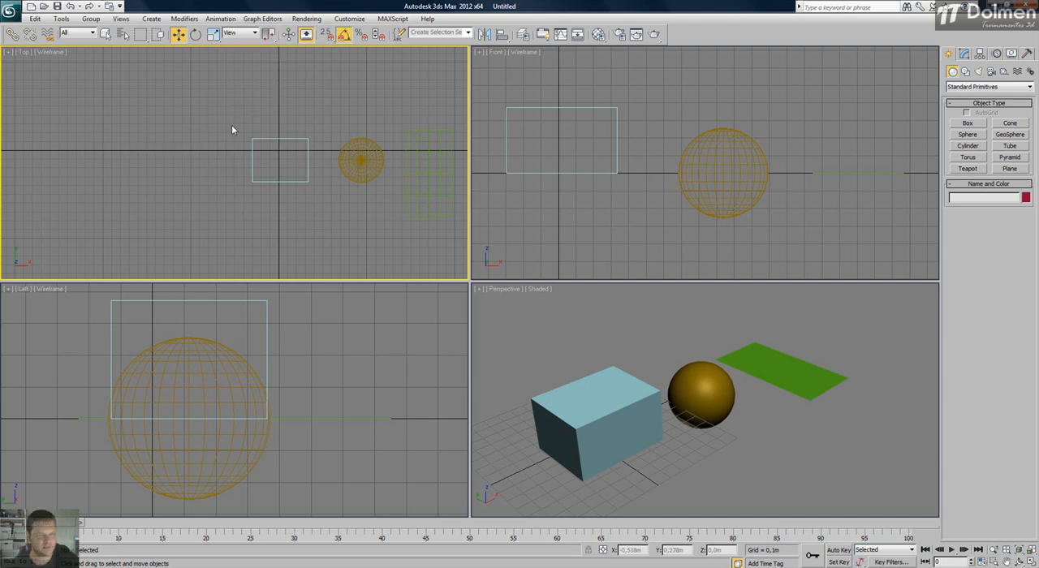
Review the primitives, animation, snap and default quad menus one after another in the Top view.
right_click(208, 176)
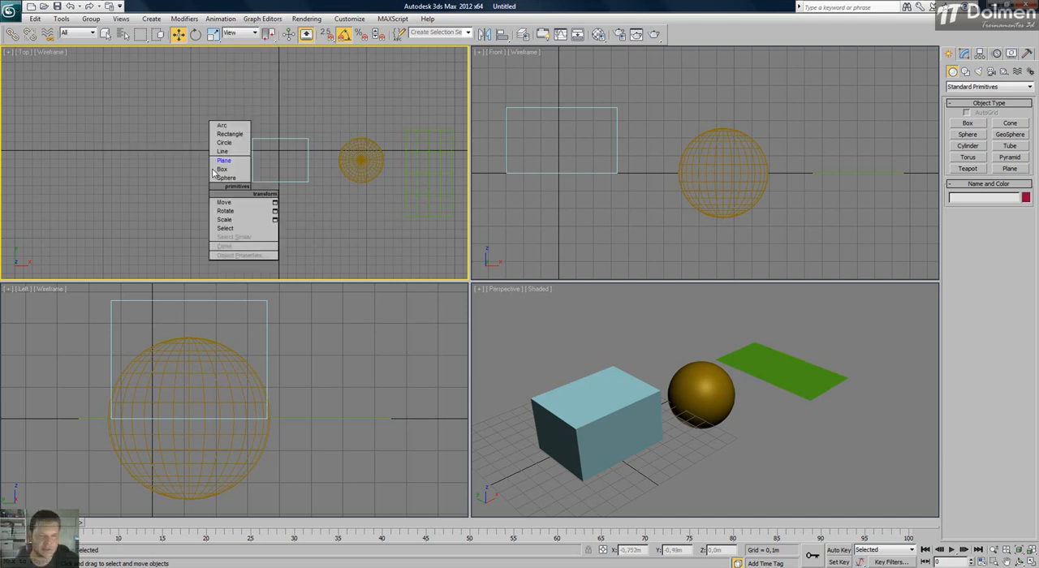
left_click(166, 185)
right_click(162, 175, "alt")
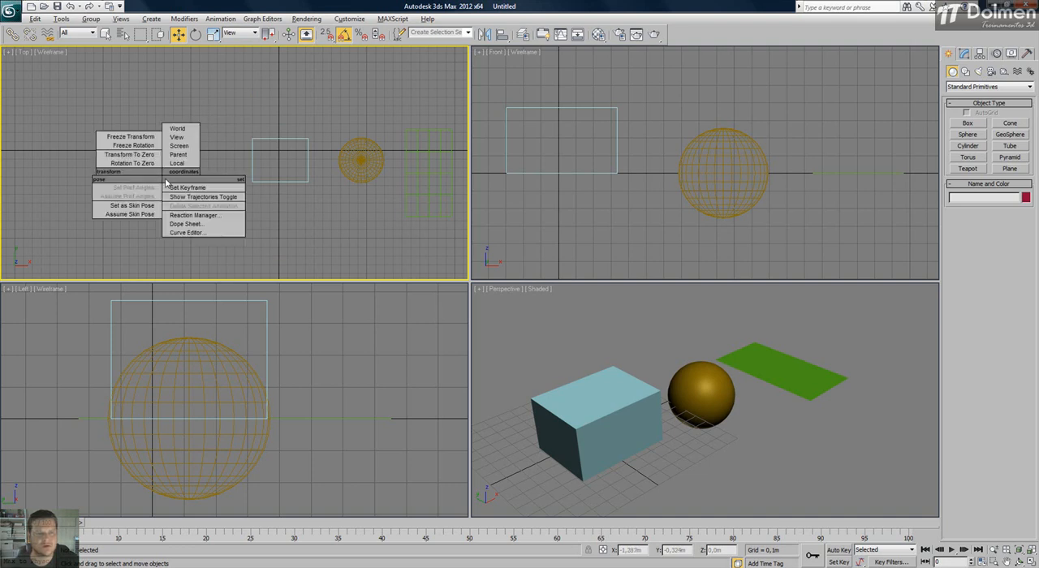
left_click(214, 104)
right_click(208, 146, "shift")
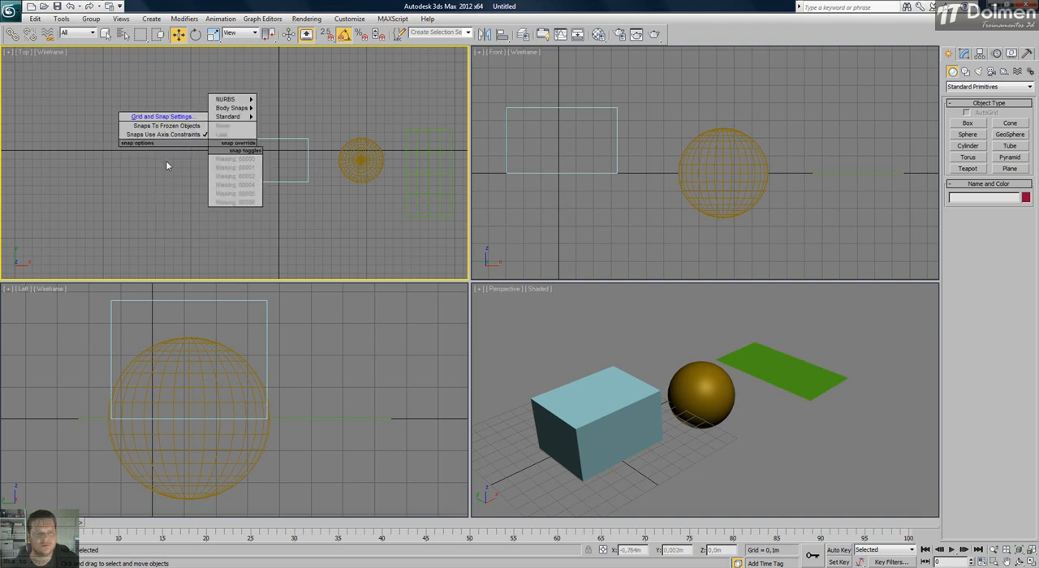
mouse_move(228, 116)
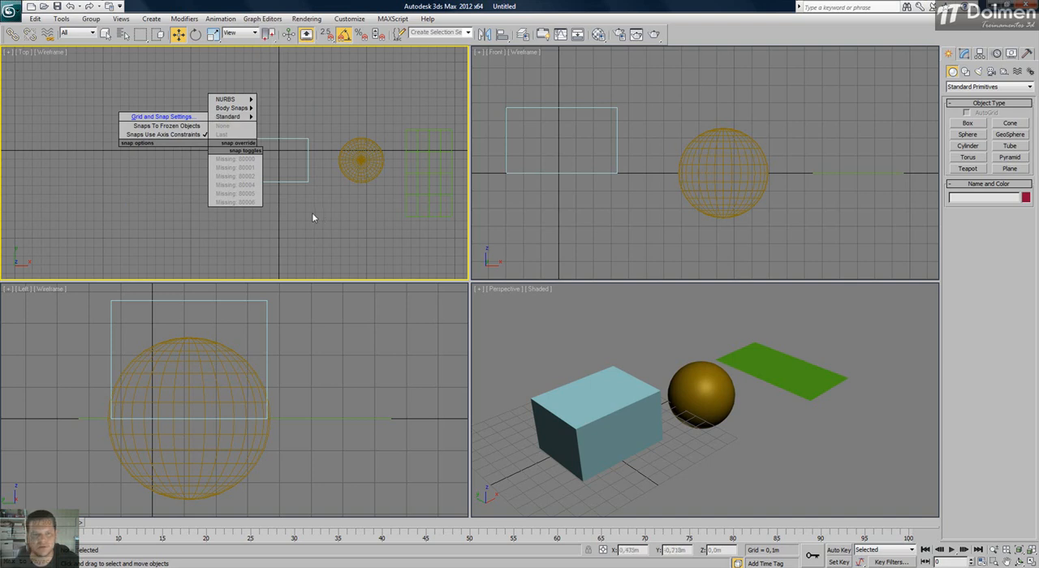
left_click(281, 224)
right_click(227, 119)
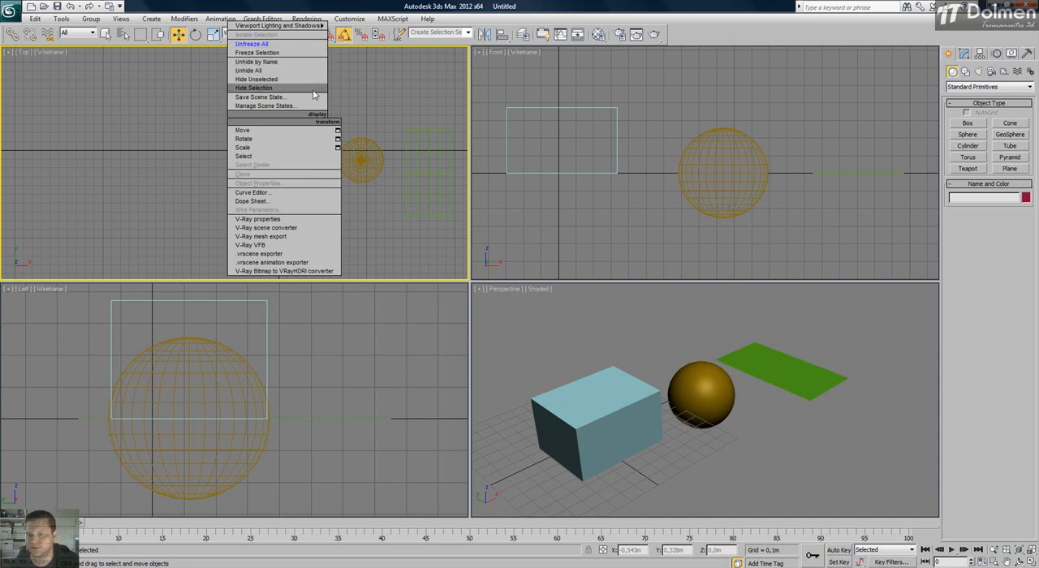
left_click(159, 113)
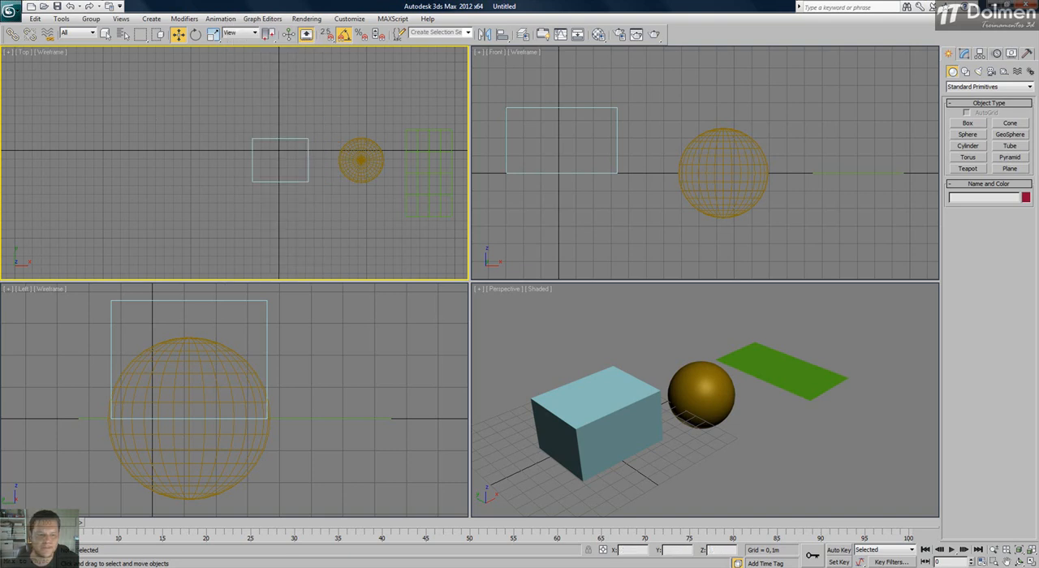
left_click(303, 537)
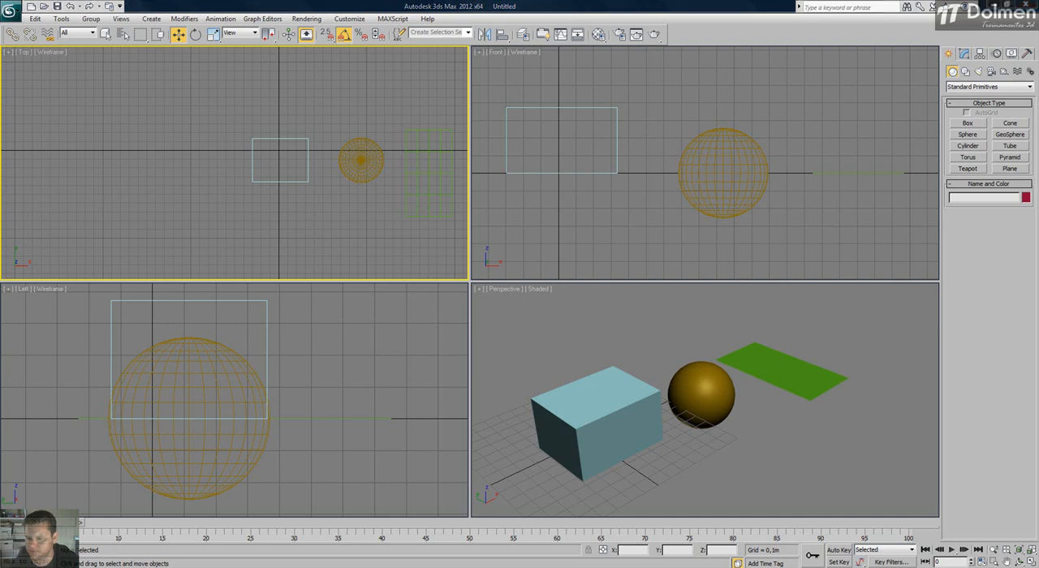
right_click(934, 567)
key("Escape")
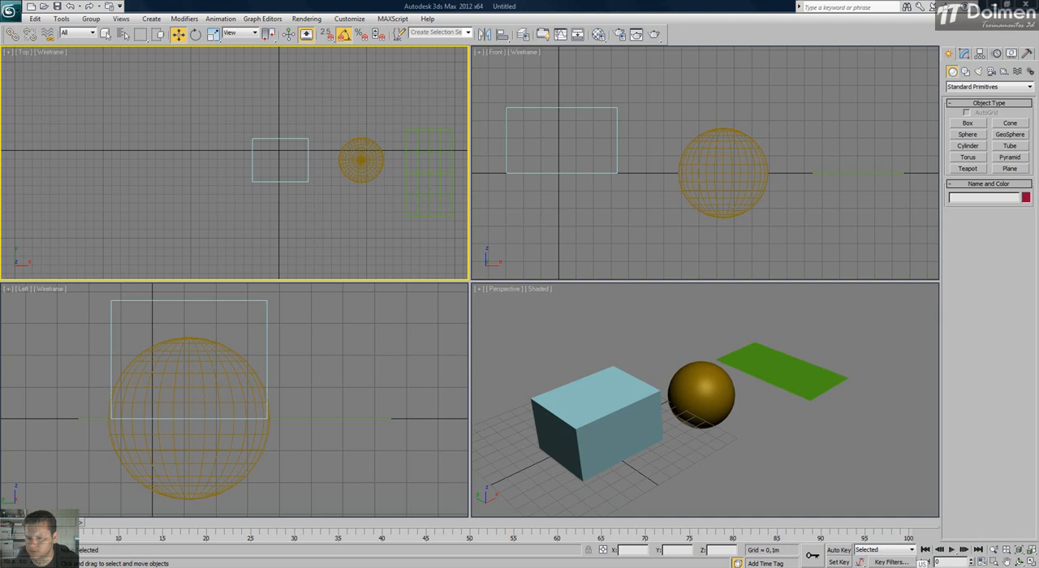